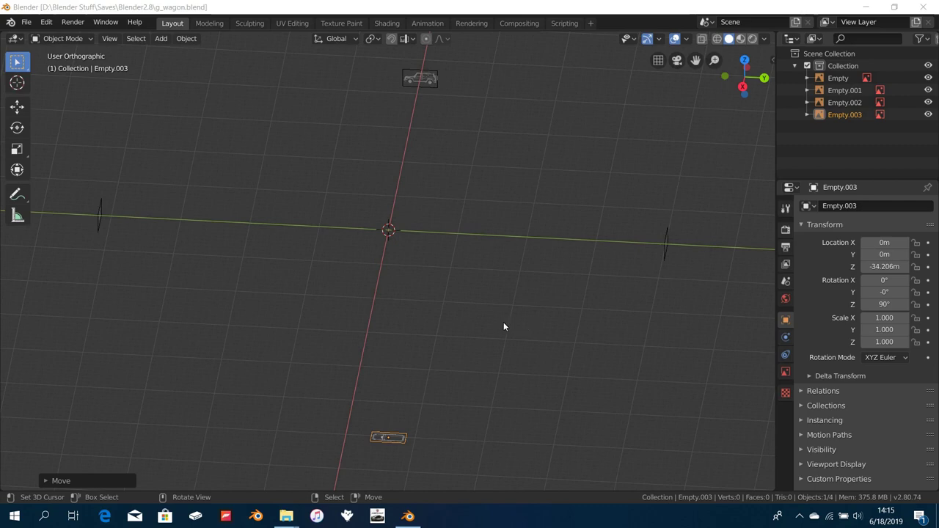
Step: Examine how the front reference image of the car sits against the world axes in the front orthographic view
middle_click_drag(503, 325, 409, 282)
key("KP_1")
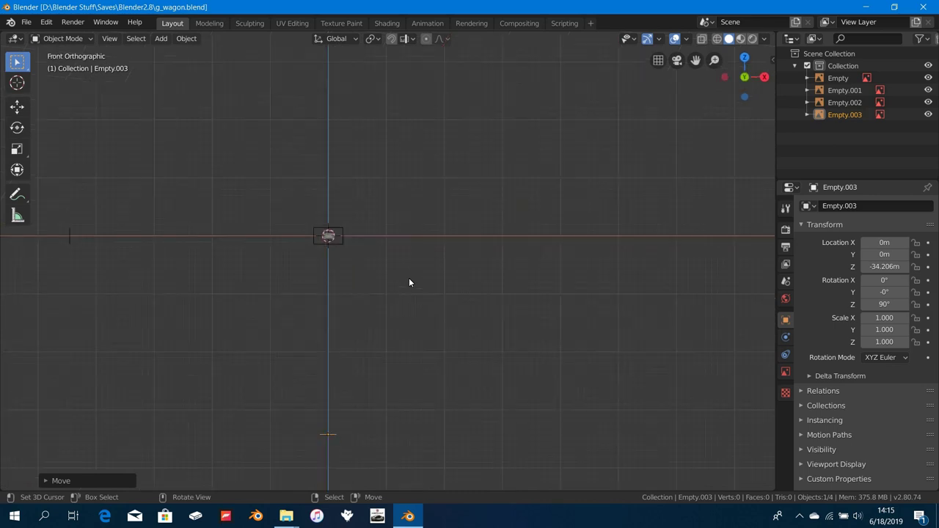
scroll(409, 282, "up", 6)
middle_click_drag(338, 216, 476, 280, "shift")
scroll(476, 280, "up", 5)
middle_click_drag(398, 254, 477, 262, "shift")
scroll(477, 262, "up", 3)
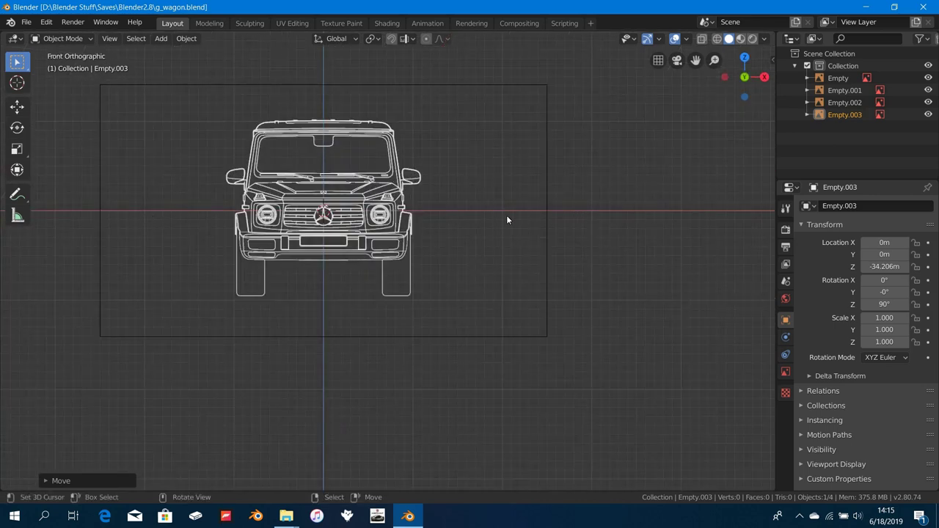
scroll(481, 233, "down", 5)
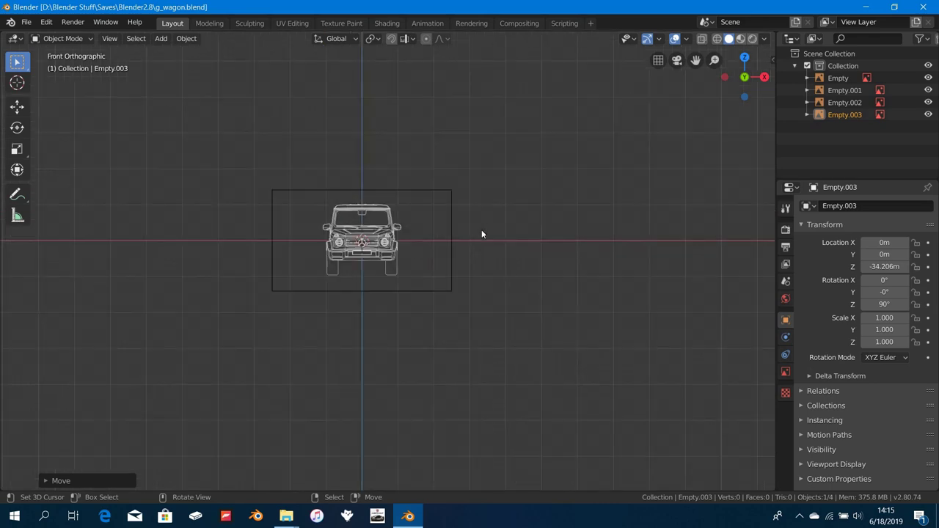
scroll(408, 250, "up", 6)
scroll(399, 262, "down", 4)
scroll(413, 262, "up", 4)
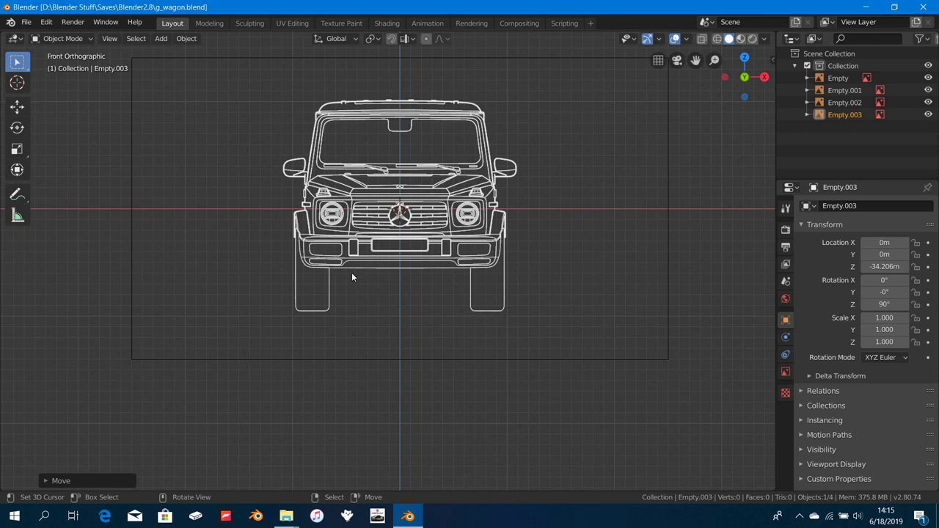
scroll(455, 216, "down", 6)
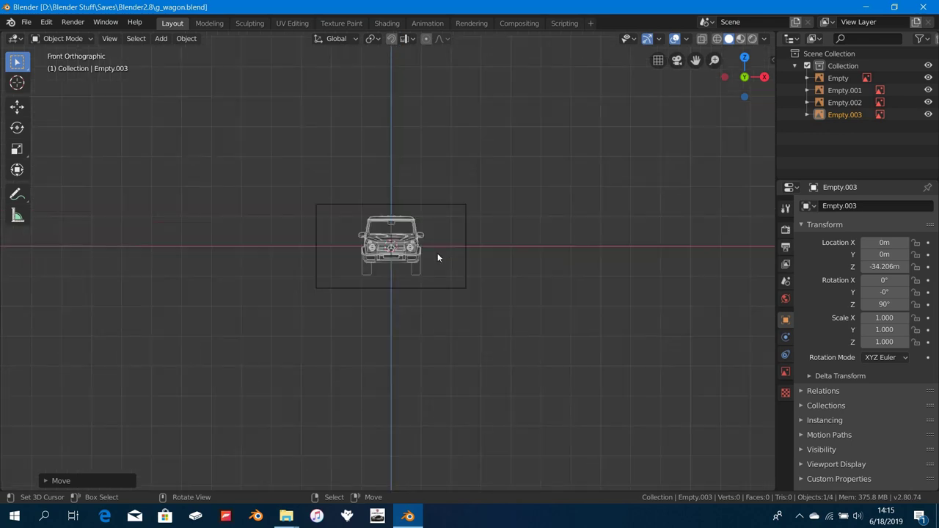
scroll(437, 253, "up", 3)
middle_click_drag(443, 251, 412, 250)
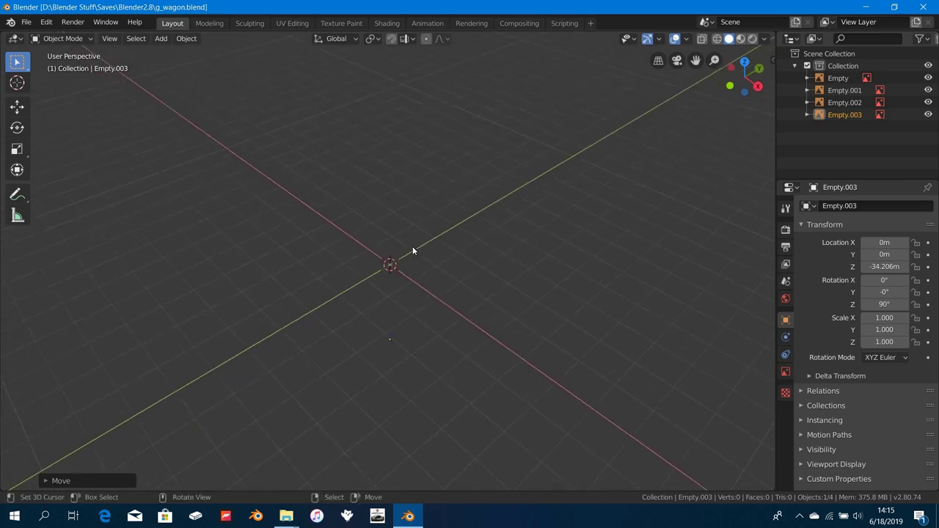
Step: Select the front, rear and side reference images, not the top one, and raise them about 0.95 m along Z
key("KP_5")
left_click(209, 369)
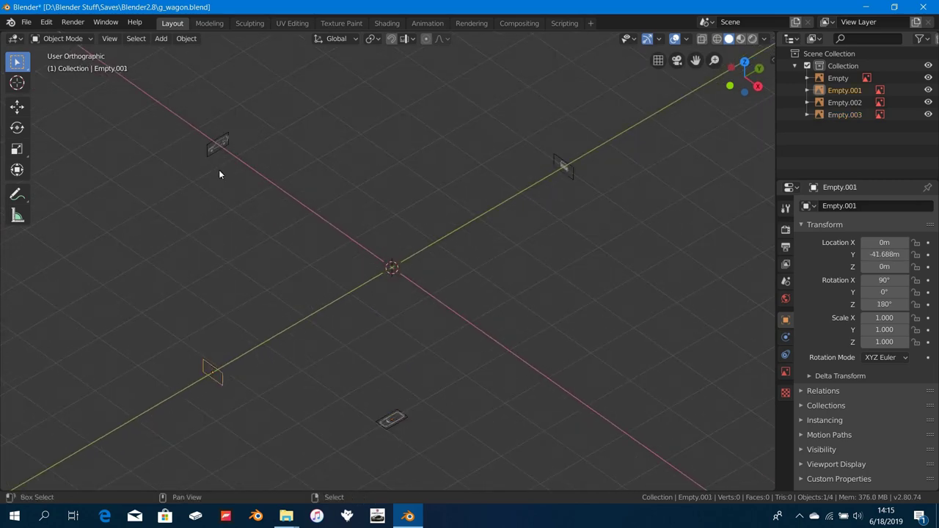
left_click(217, 145, "shift")
left_click(558, 168, "shift")
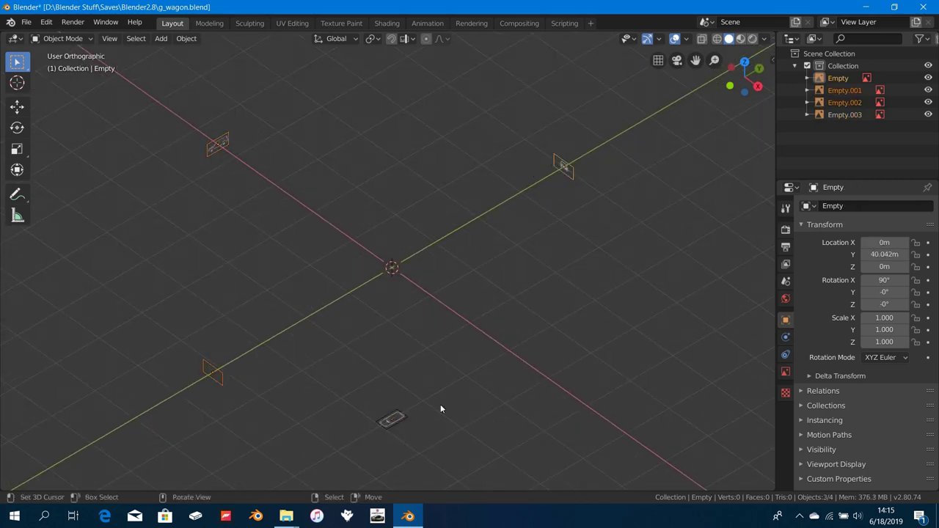
middle_click_drag(440, 408, 398, 360)
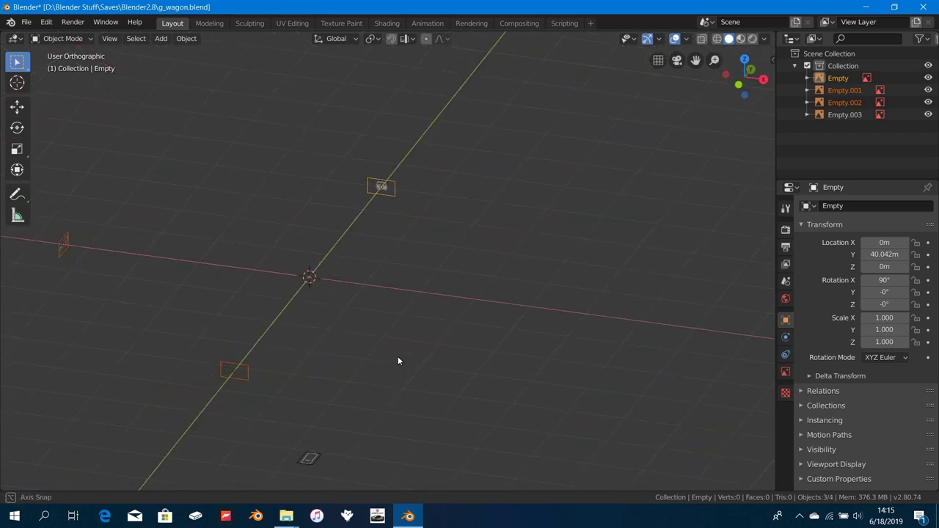
key("KP_1")
scroll(308, 332, "up", 7)
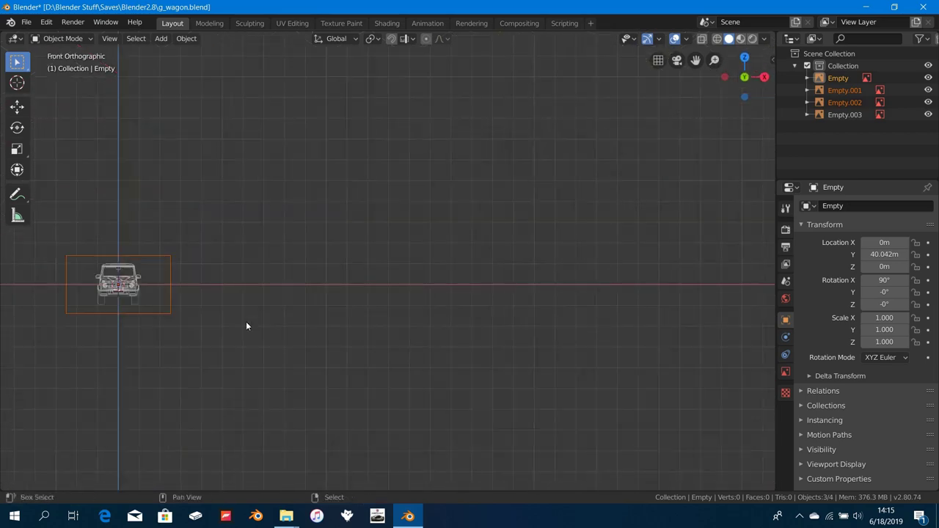
scroll(407, 297, "up", 11)
middle_click_drag(247, 322, 466, 288, "shift")
scroll(464, 286, "up", 4)
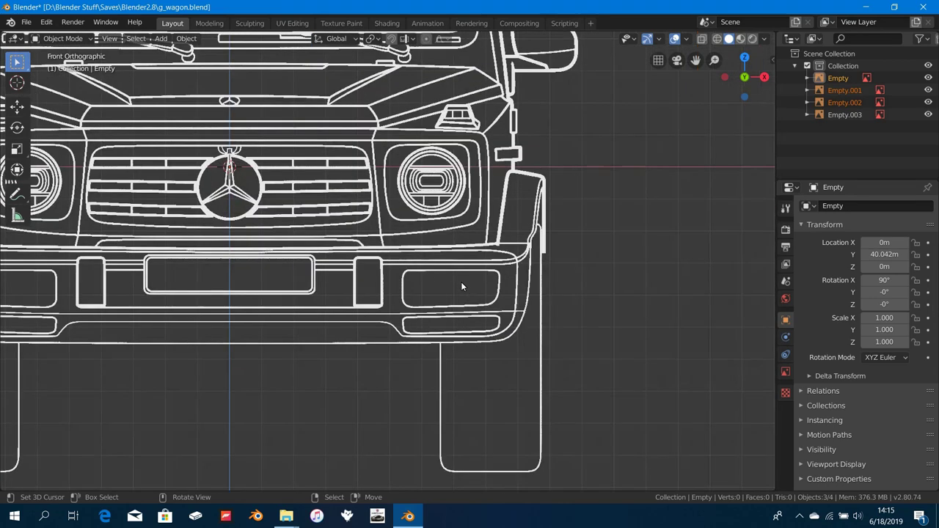
scroll(461, 287, "down", 3)
key("g")
key("z")
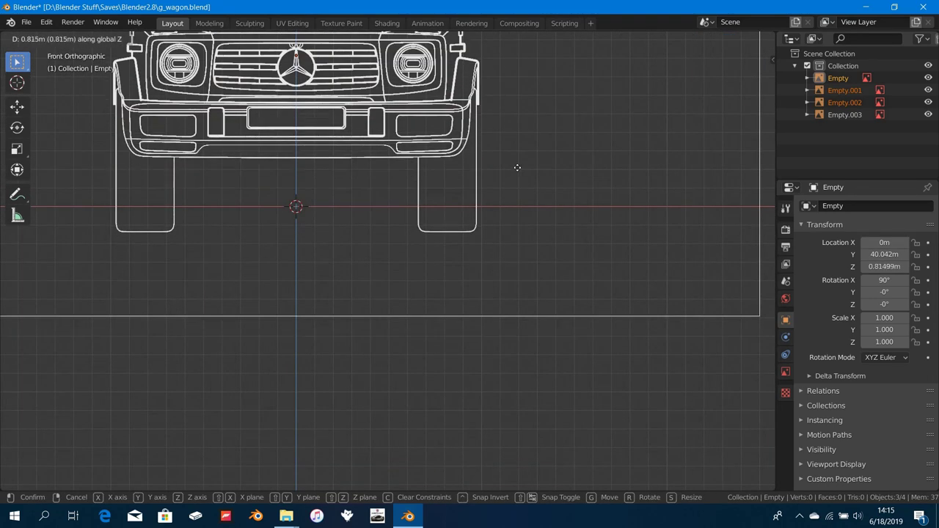
left_click(515, 116)
Step: Fine-tune the three reference images' height to about 0.95175 m so the tyre's lower edge meets the ground line
scroll(445, 232, "up", 8)
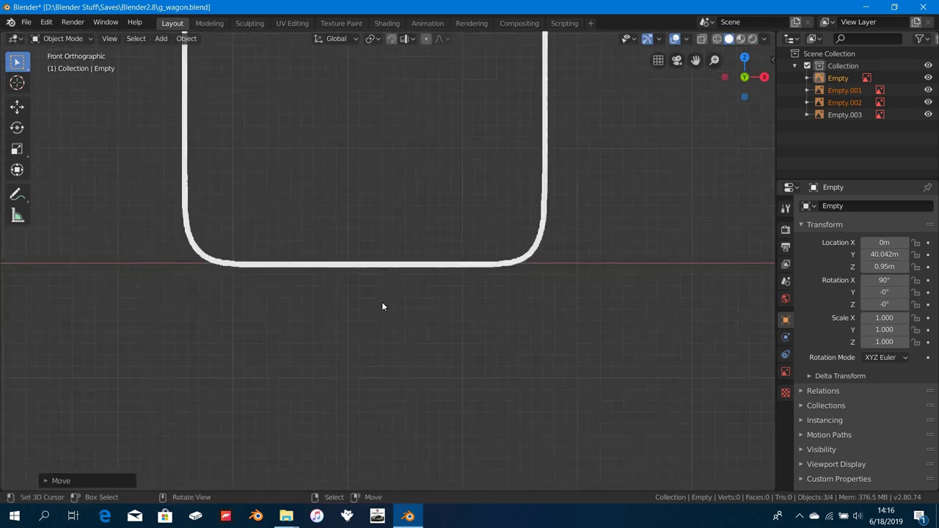
scroll(433, 286, "up", 1)
key("g")
key("z")
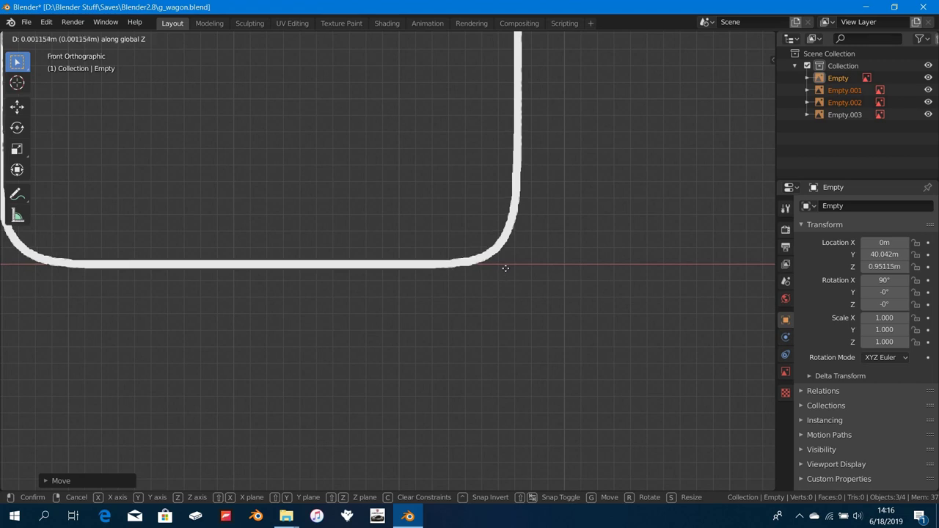
left_click(504, 265)
Step: Check in the right orthographic view how the wheels of the side reference image sit on the ground line
scroll(405, 296, "down", 6)
middle_click_drag(401, 302, 395, 323)
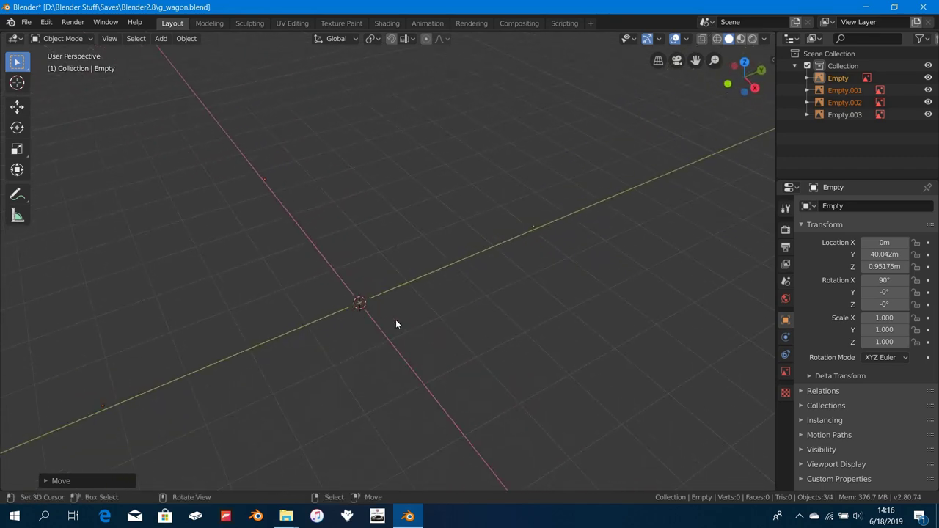
key("KP_3")
key("KP_5")
key("KP_5")
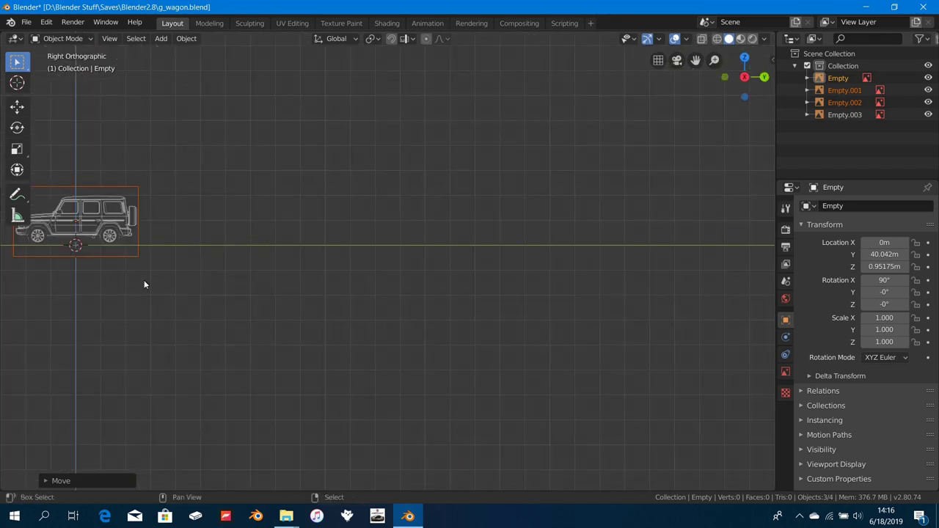
scroll(487, 299, "up", 5)
middle_click_drag(143, 280, 465, 291, "shift")
scroll(465, 290, "up", 6)
middle_click_drag(403, 309, 556, 408, "shift")
scroll(506, 269, "up", 4)
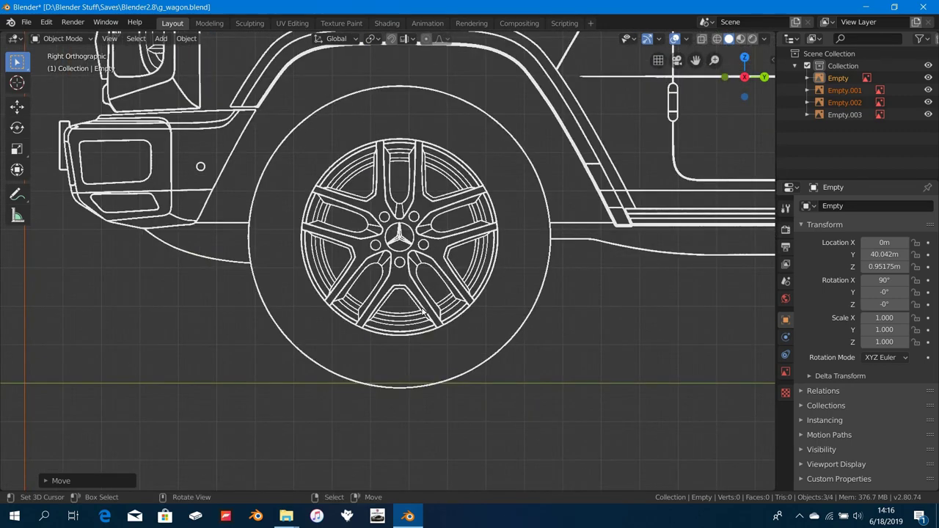
middle_click_drag(422, 312, 364, 323, "shift")
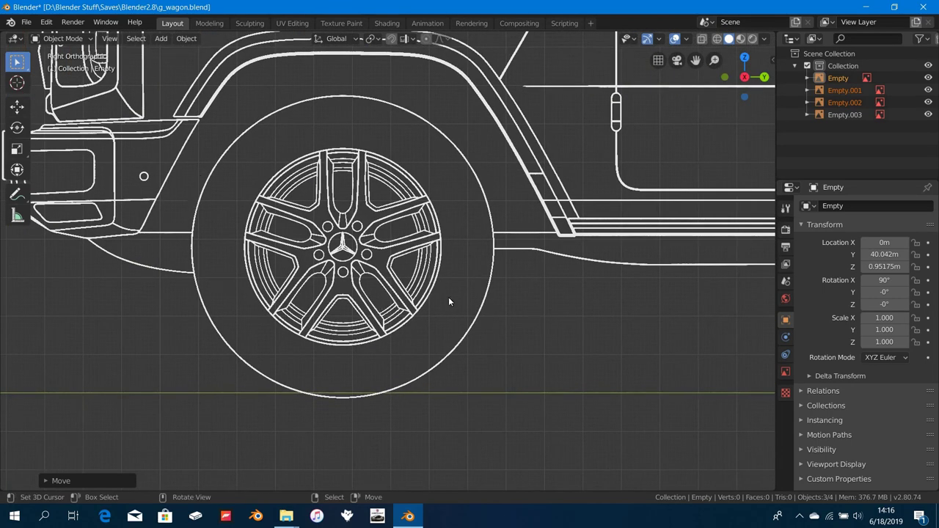
scroll(444, 296, "up", 1)
scroll(373, 281, "down", 4)
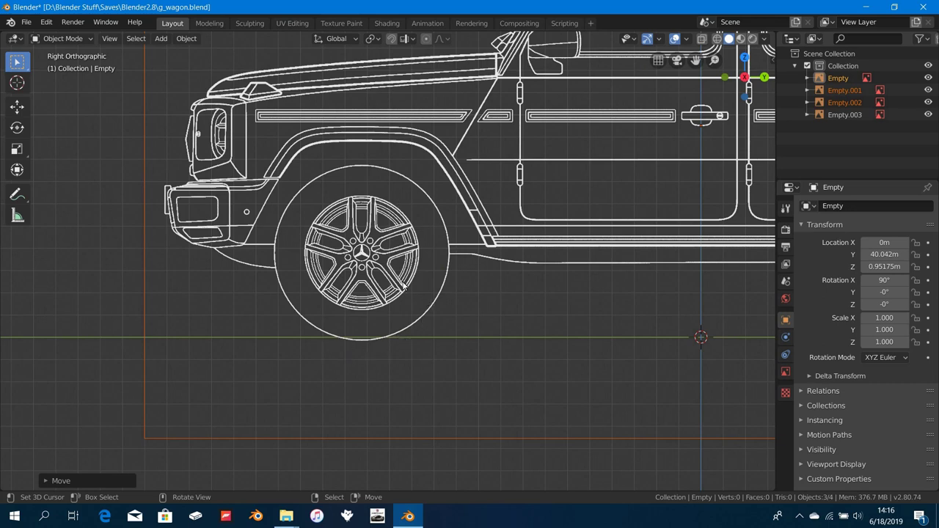
scroll(488, 297, "down", 7)
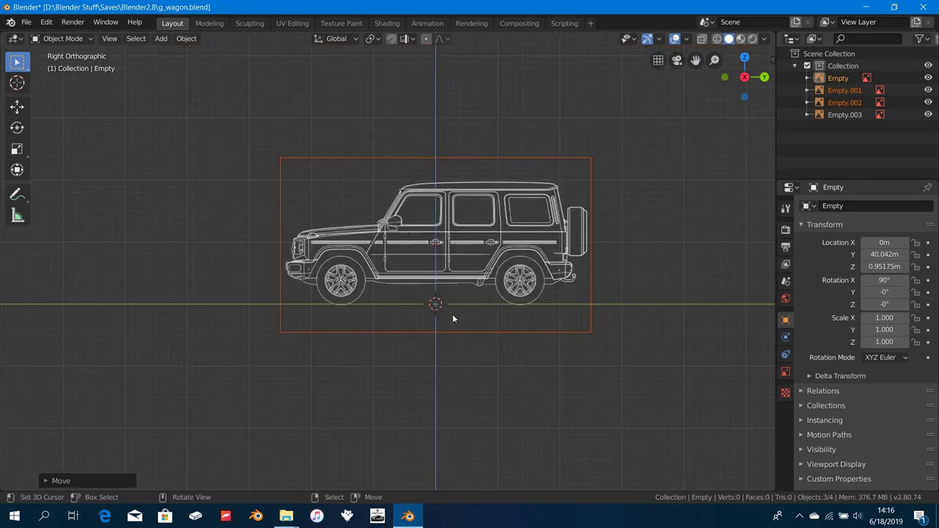
mouse_move(453, 319)
middle_mouse_down()
mouse_move(450, 356)
mouse_move(518, 354)
mouse_move(472, 365)
mouse_move(411, 327)
mouse_move(452, 352)
mouse_move(447, 381)
mouse_move(419, 333)
mouse_move(392, 316)
mouse_move(430, 313)
mouse_move(443, 330)
middle_mouse_up()
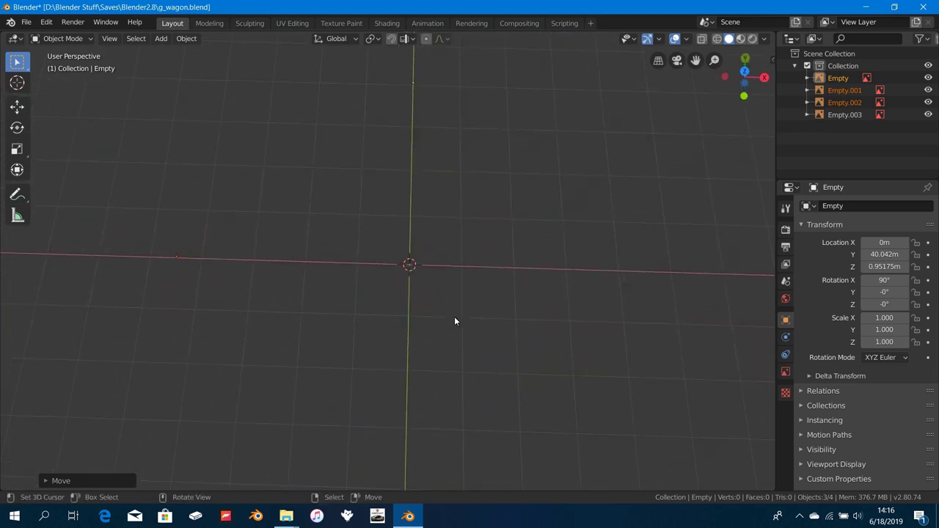
Step: Switch to the top orthographic view and snap the 3D cursor to the world origin
key("KP_7")
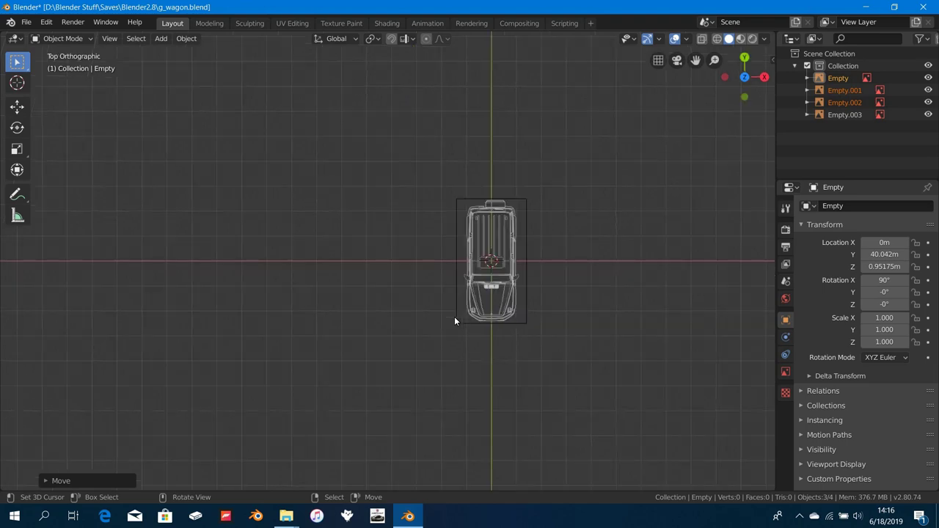
scroll(454, 320, "up", 7)
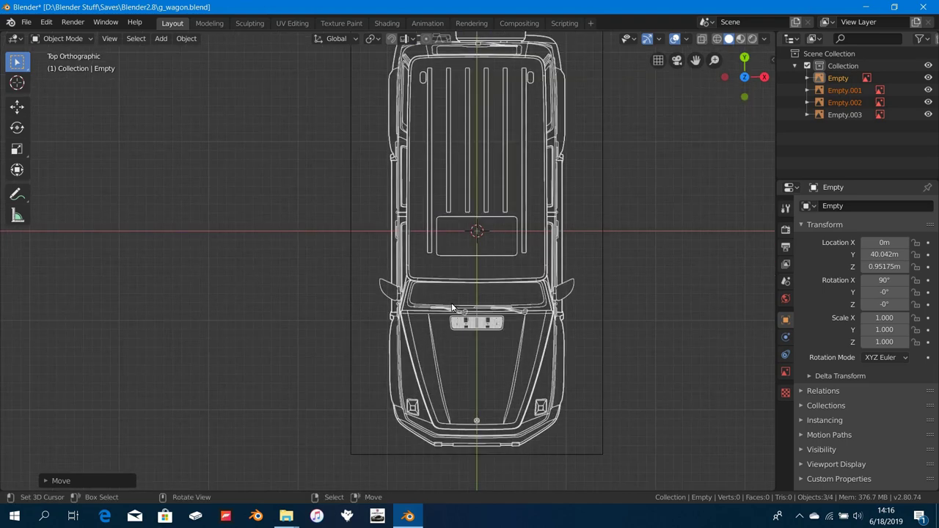
scroll(451, 302, "up", 3)
key("shift+s")
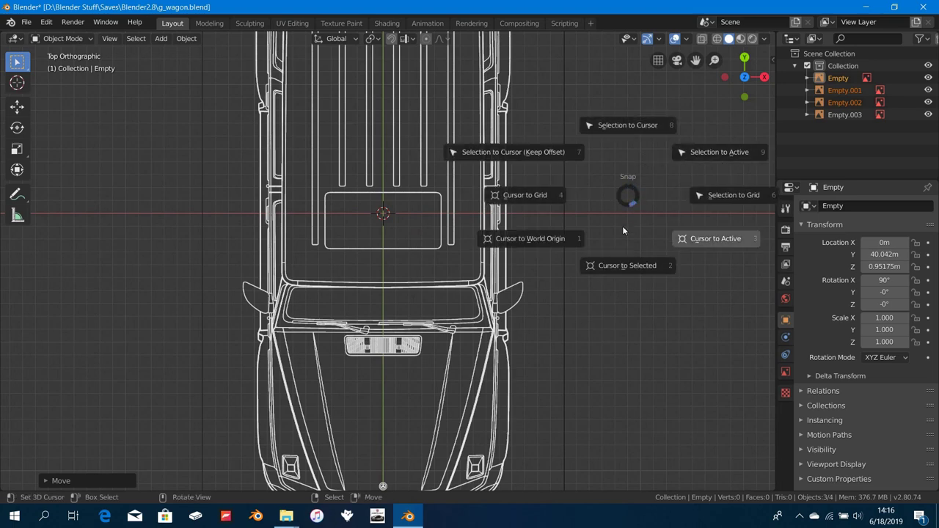
left_click(535, 241)
Step: Add a plane mesh at the world origin over the top reference image
middle_click_drag(399, 266, 433, 323)
key("KP_7")
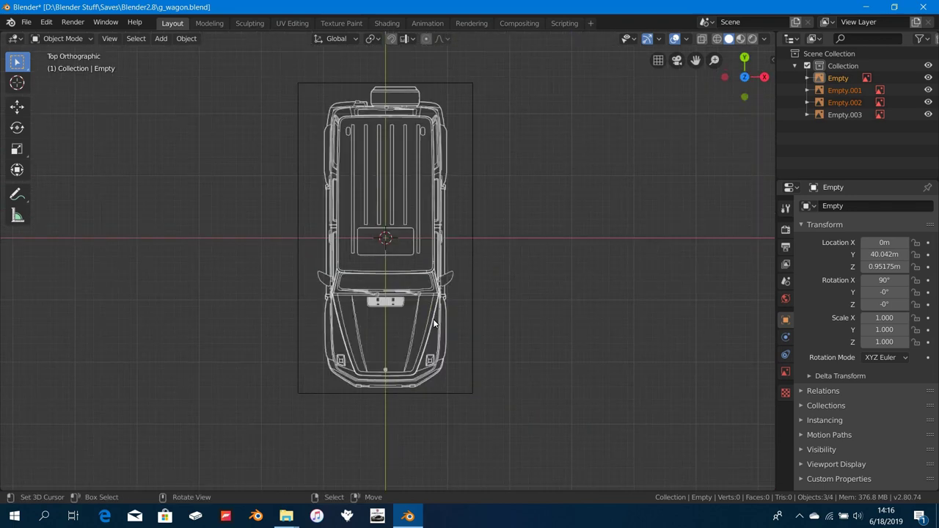
scroll(432, 324, "up", 3)
scroll(431, 266, "up", 1, "shift")
key("shift+a")
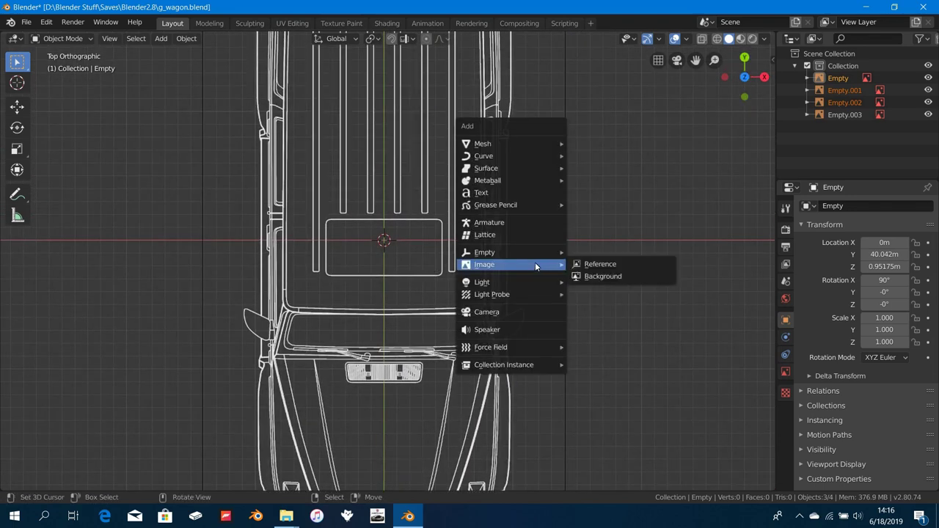
mouse_move(523, 144)
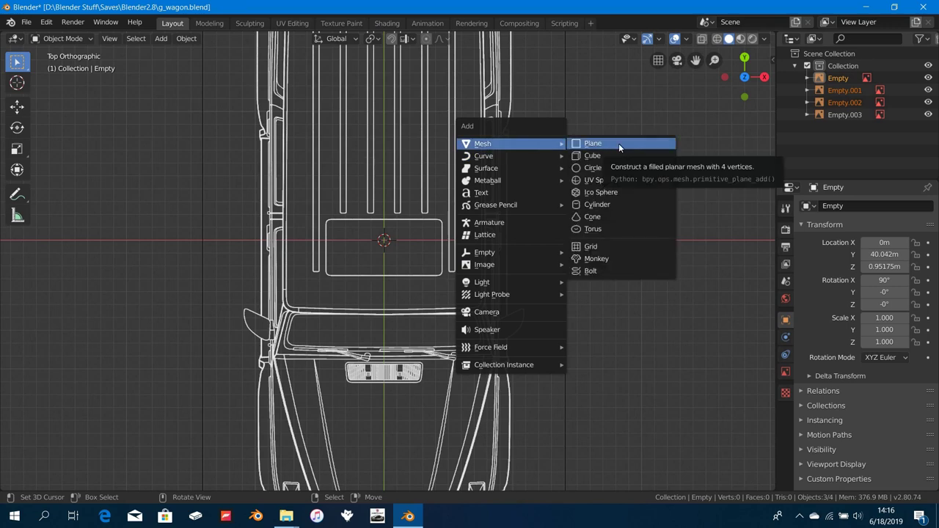
left_click(593, 143)
scroll(524, 243, "down", 2)
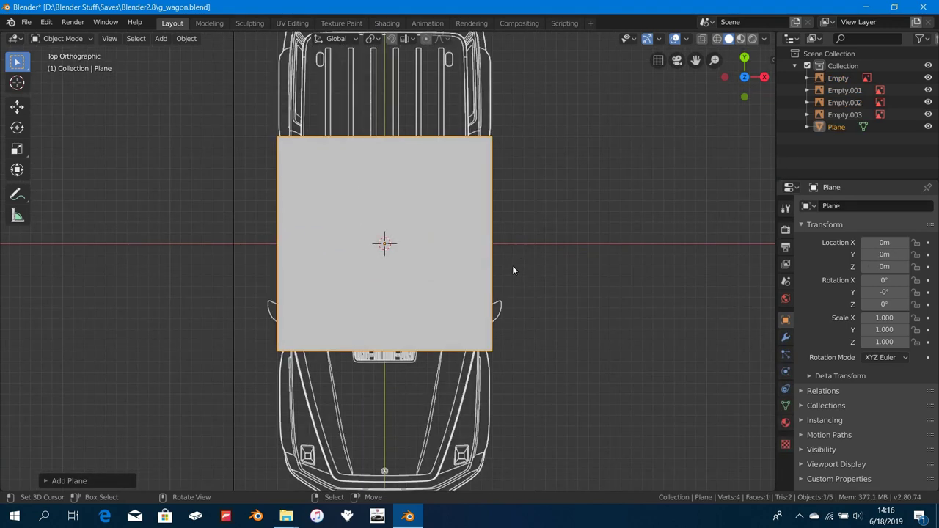
scroll(462, 275, "down", 3)
scroll(492, 275, "up", 2)
Step: Enter Edit Mode on the plane and add a centred loop cut along the car's length
key("Tab")
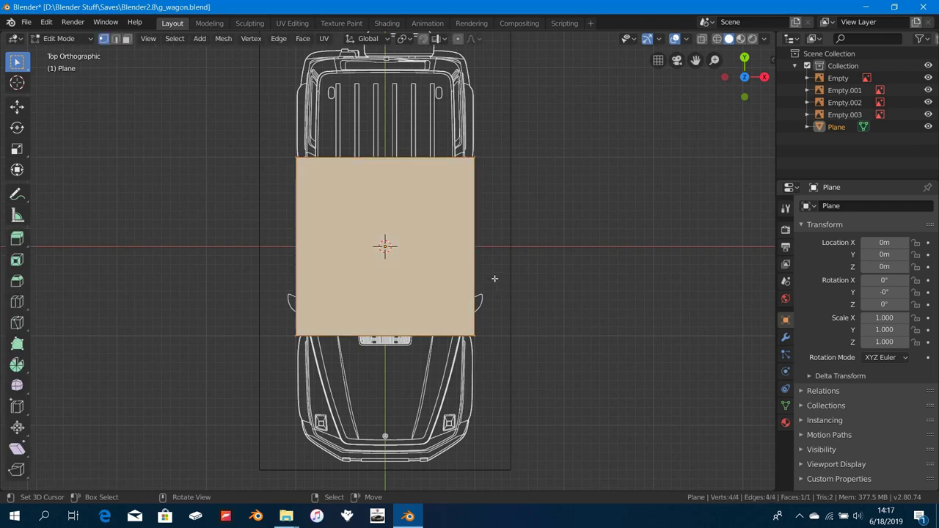
scroll(495, 277, "down", 3)
scroll(480, 267, "up", 5)
key("z")
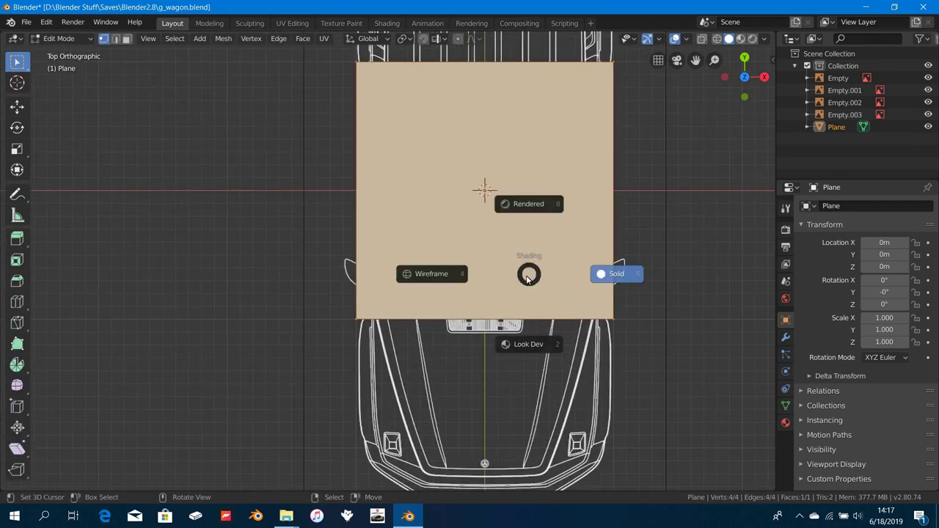
key("Escape")
scroll(533, 275, "down", 4)
middle_click_drag(488, 278, 406, 292, "shift")
scroll(415, 257, "up", 3)
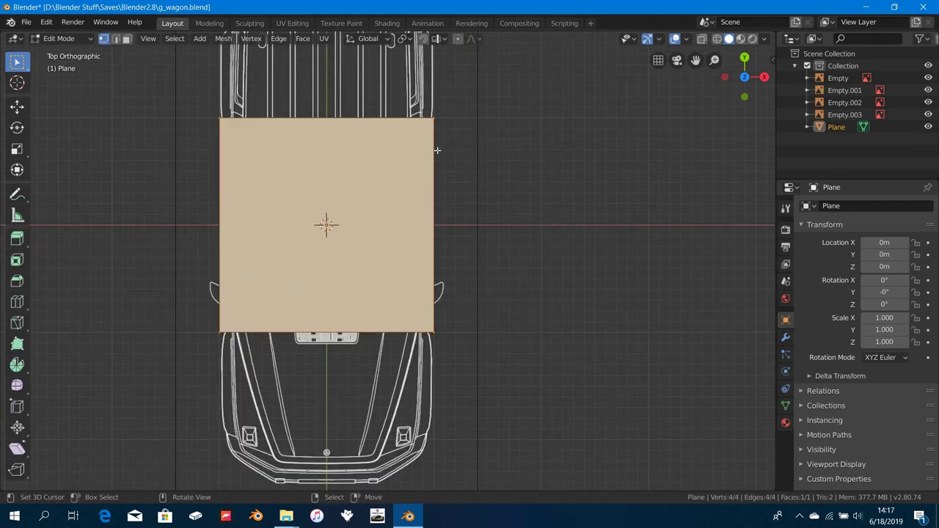
key("alt+a")
left_click(221, 117, "shift")
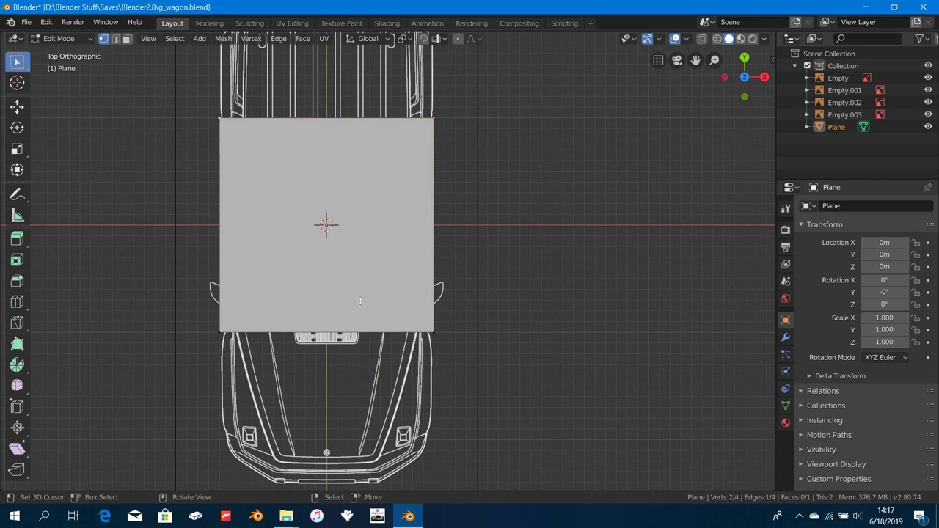
key("ctrl+r")
left_click(347, 326)
right_click(346, 326)
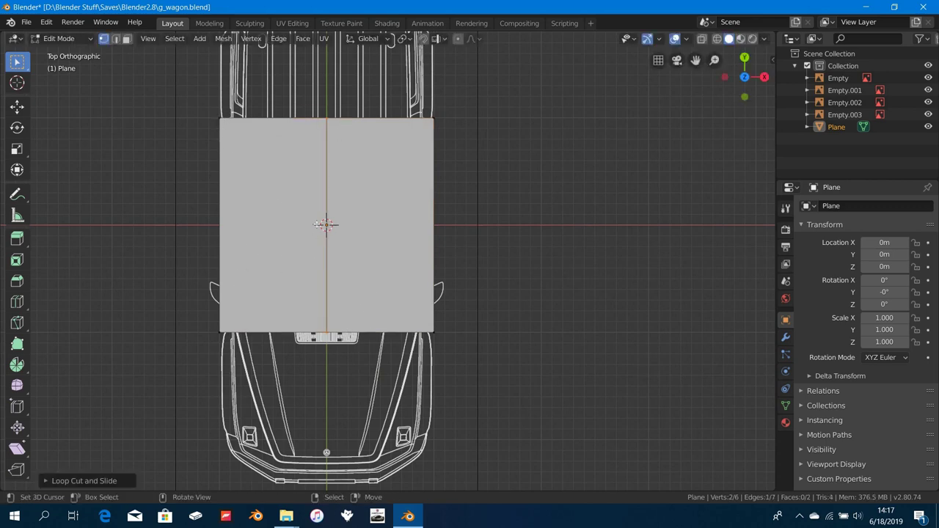
Step: Invert the selection and delete the plane's outer vertices, keeping only the centre edge
scroll(247, 209, "up", 1)
key("ctrl+i")
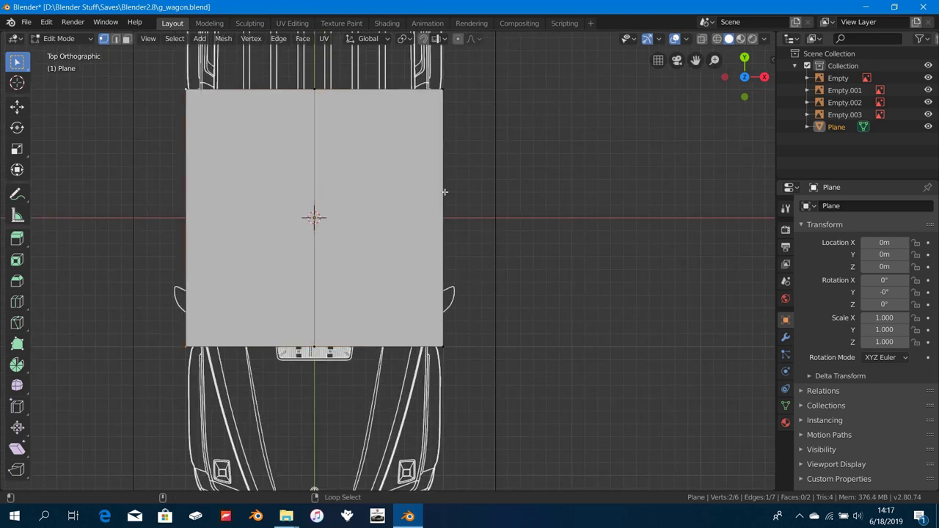
key("x")
left_click(579, 194)
scroll(415, 199, "down", 2)
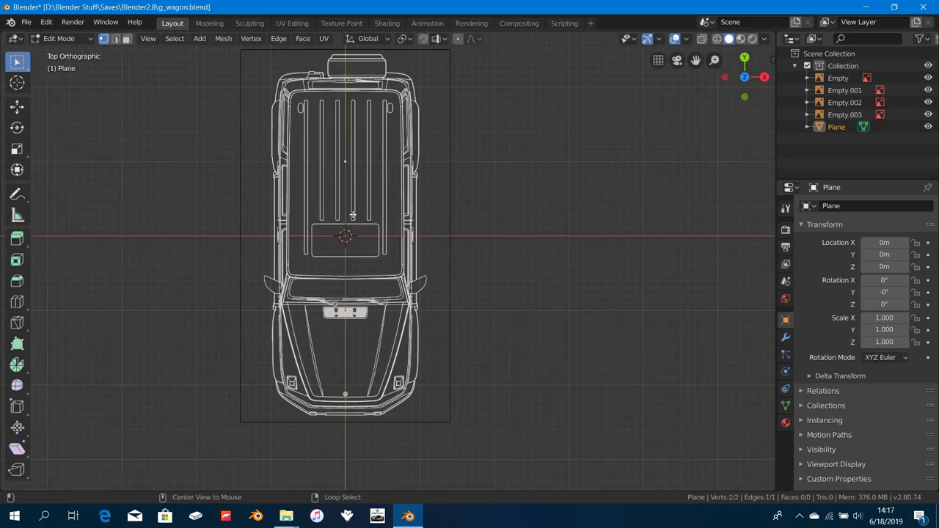
Step: Delete the centre edge's rear vertex, keeping only the vertex over the bonnet vent
scroll(394, 213, "up", 2)
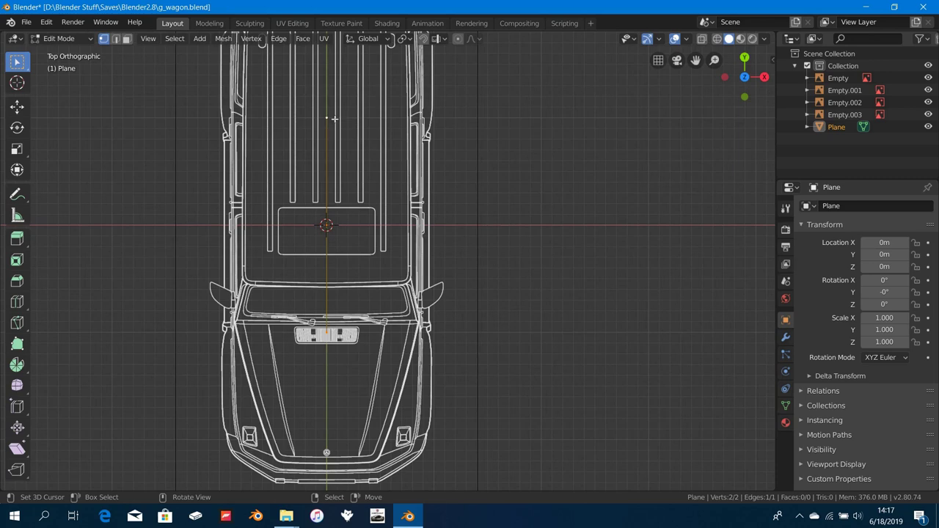
key("x")
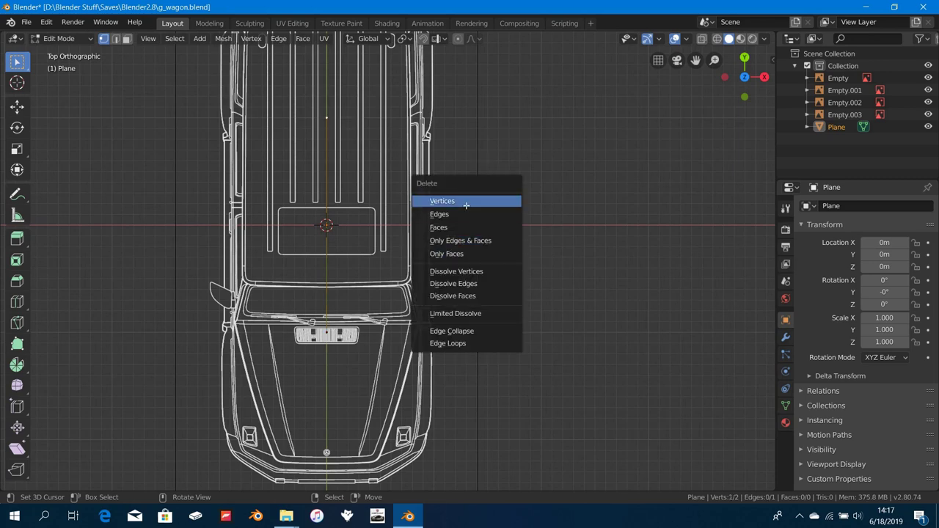
left_click(442, 200)
Step: Move the remaining vertex along Y from the bonnet vent towards the bonnet's rear edge line
scroll(440, 220, "up", 5)
middle_click_drag(426, 231, 401, 268, "shift")
scroll(423, 245, "up", 2)
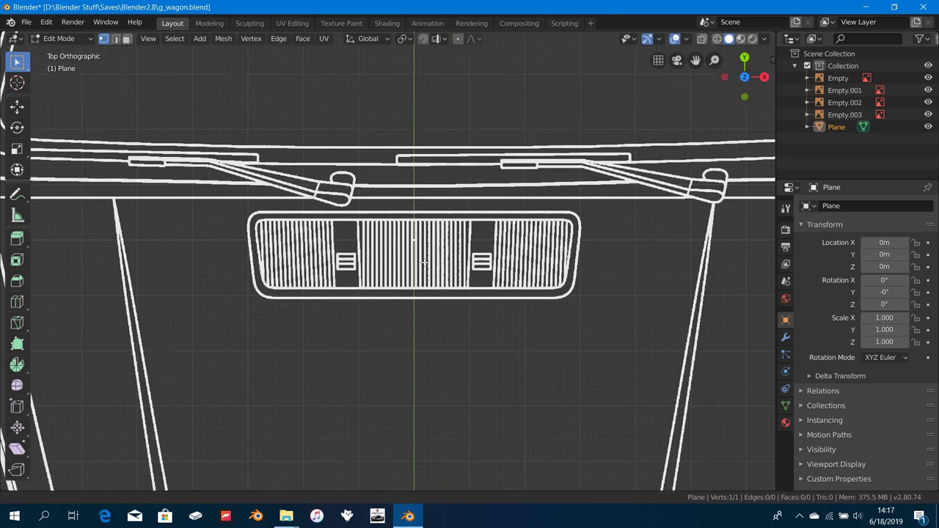
scroll(429, 253, "up", 1)
scroll(433, 257, "down", 2)
scroll(447, 257, "up", 2)
middle_click_drag(484, 253, 438, 288, "shift")
scroll(438, 287, "up", 1)
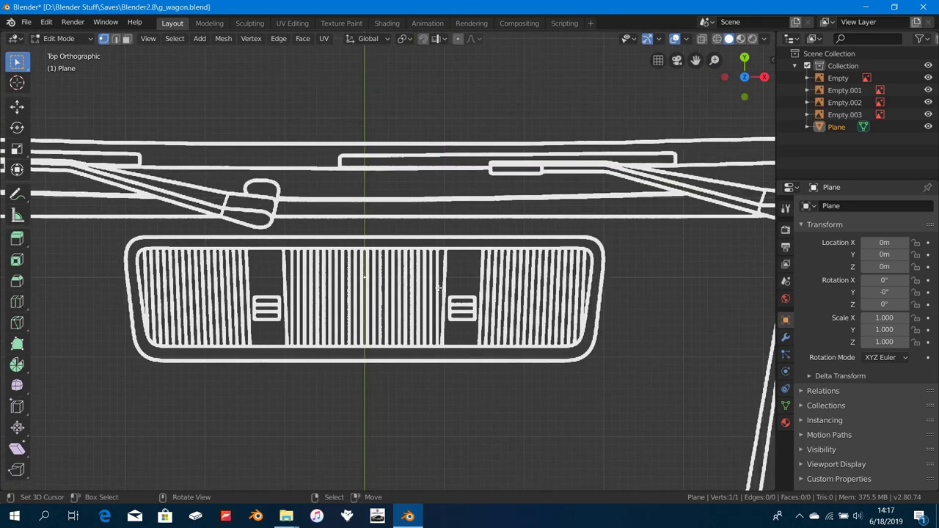
key("g")
key("y")
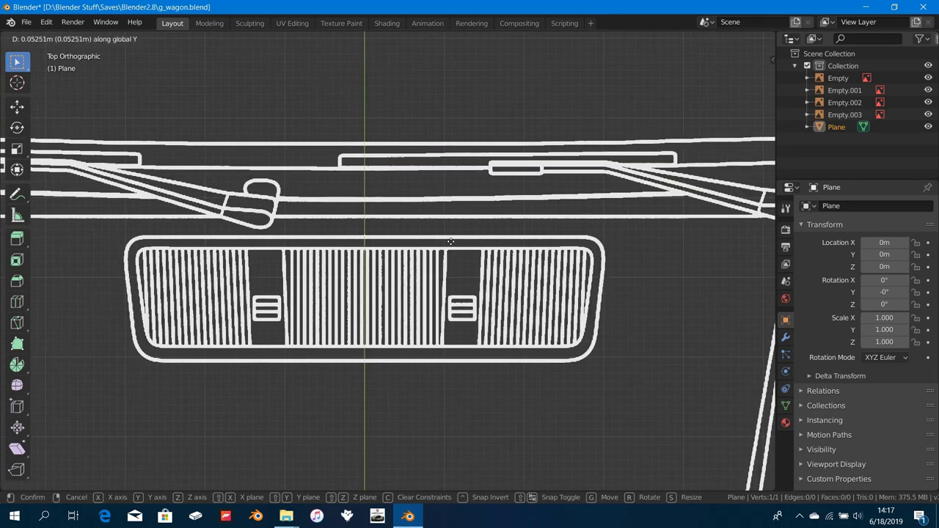
left_click(450, 253)
Step: Examine the bonnet's rear edge, vent and windscreen base in the top blueprint
scroll(450, 255, "down", 3)
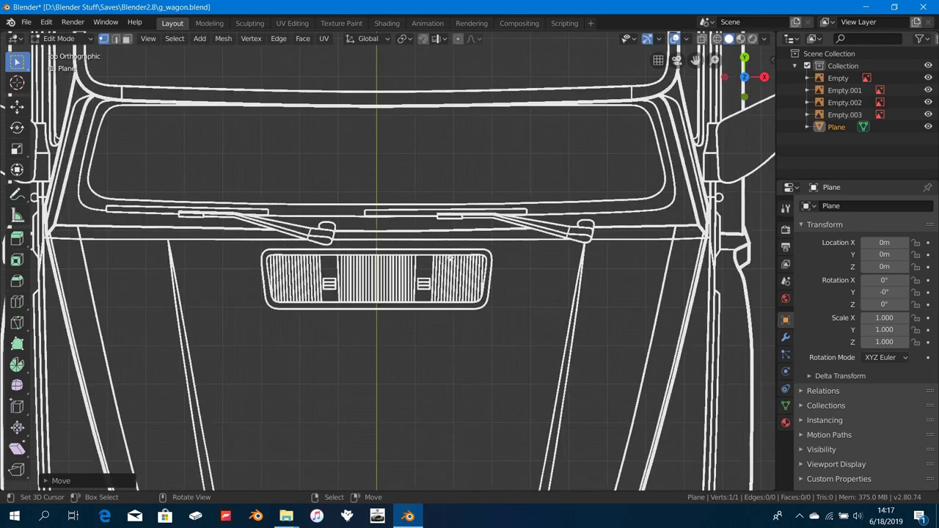
scroll(450, 257, "up", 8)
scroll(450, 258, "down", 5)
scroll(450, 258, "down", 6)
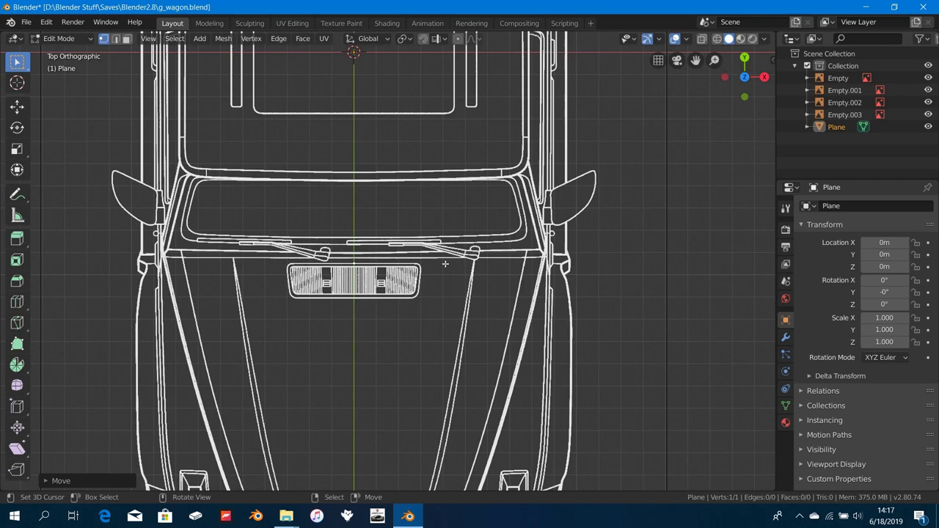
scroll(444, 263, "up", 6)
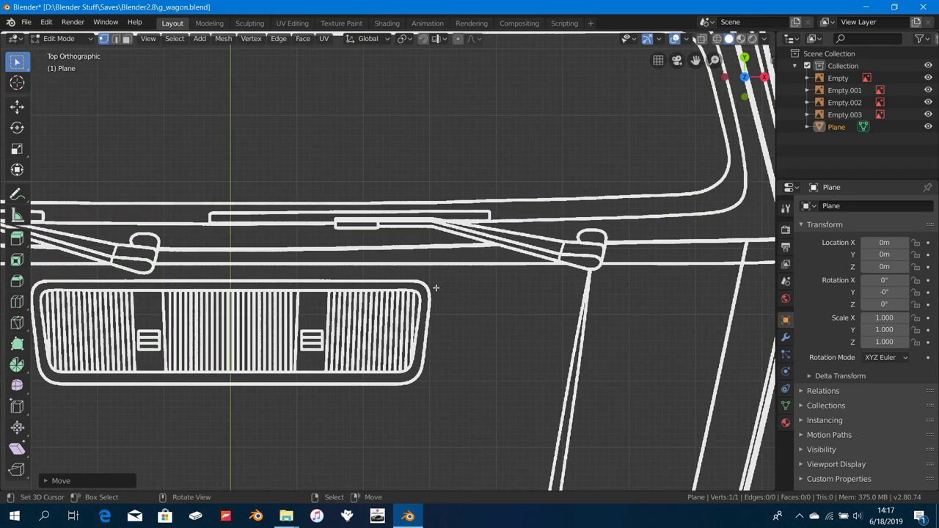
scroll(492, 303, "down", 6)
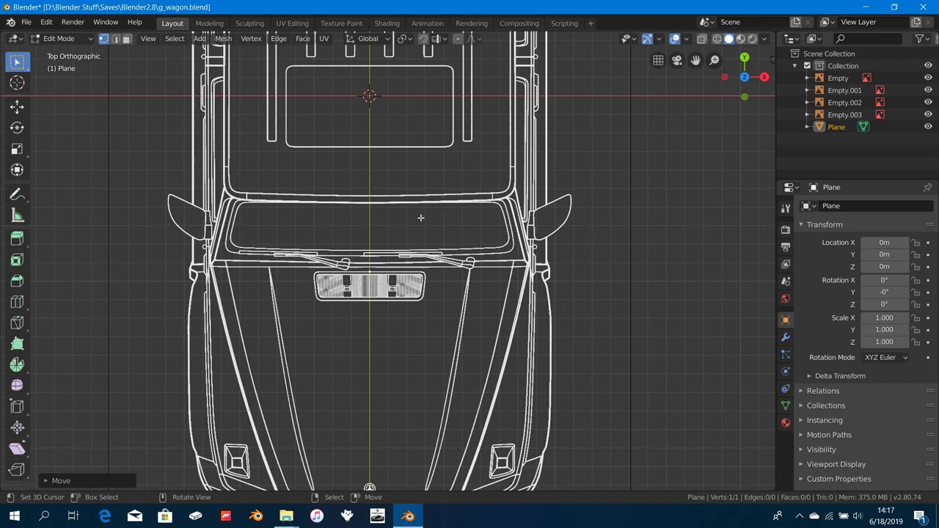
scroll(444, 268, "up", 6)
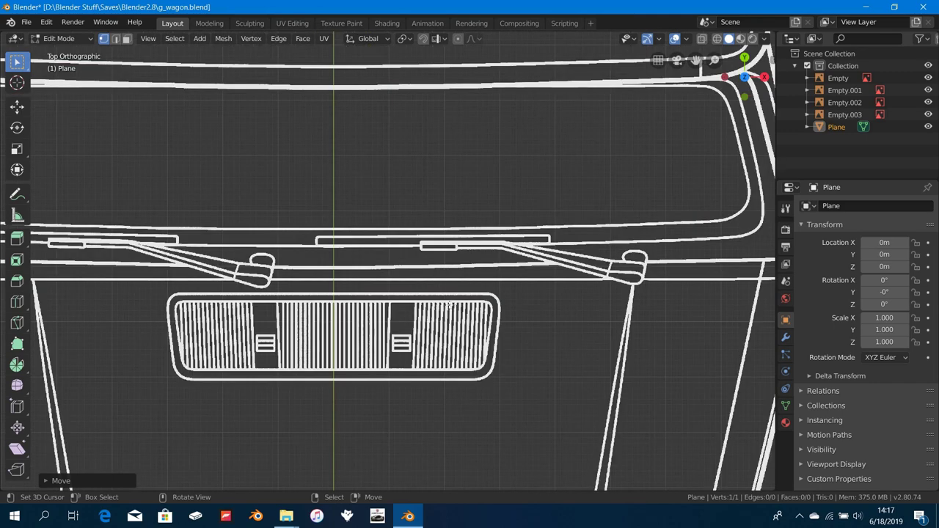
scroll(396, 264, "down", 6)
scroll(511, 250, "up", 6)
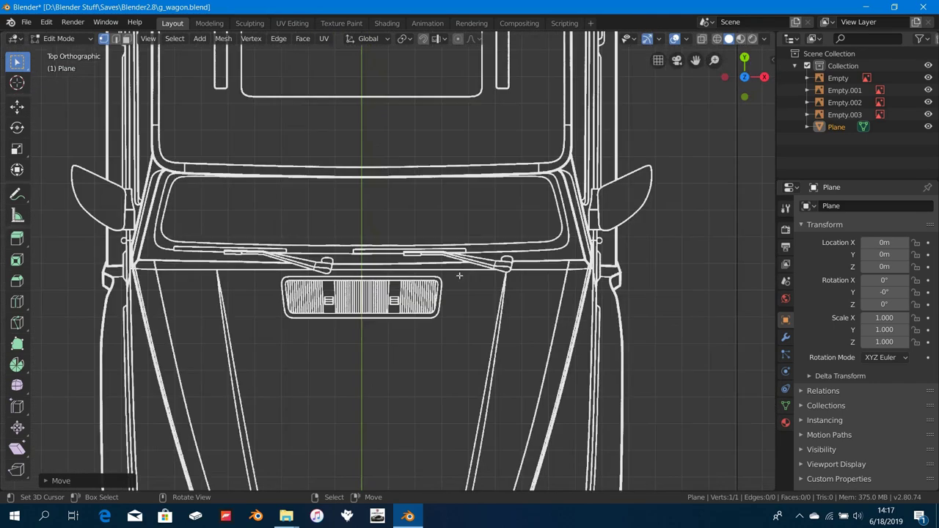
Step: Place the vertex on the bonnet's rear edge line with another move along Y
scroll(456, 247, "up", 4)
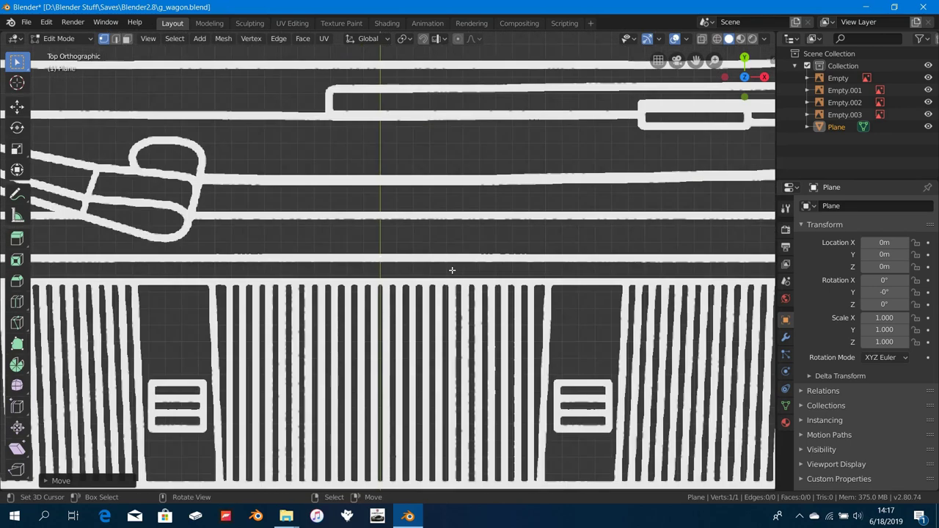
scroll(452, 270, "up", 3)
scroll(452, 268, "down", 4)
middle_click_drag(458, 263, 446, 294, "shift")
key("g")
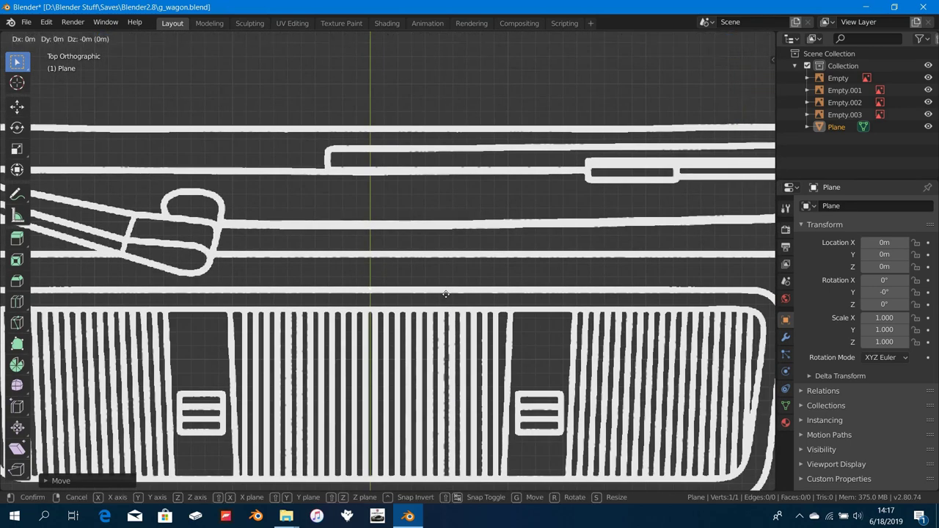
key("y")
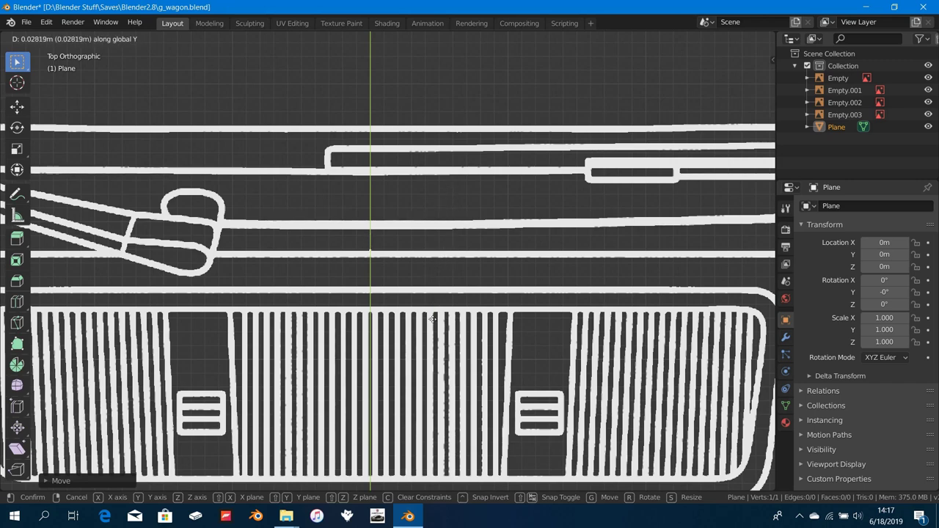
left_click(433, 348)
Step: Extrude the vertex along the bonnet's rear edge line out to the bonnet's outer rear corner
scroll(433, 348, "down", 6)
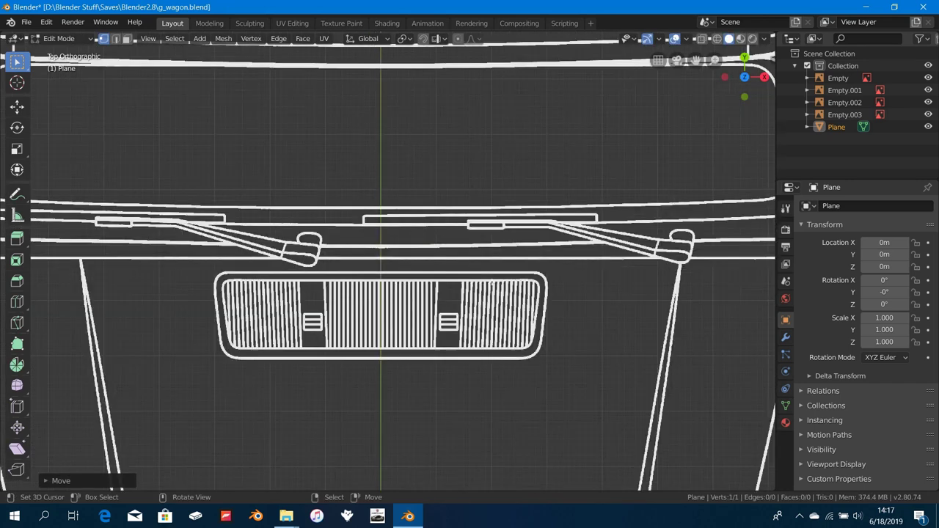
middle_click_drag(478, 284, 301, 284, "shift")
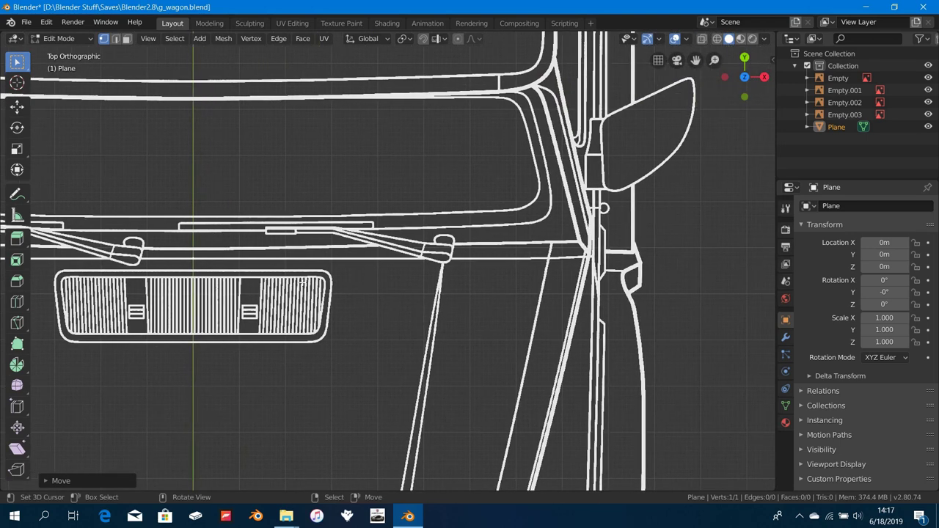
key("g")
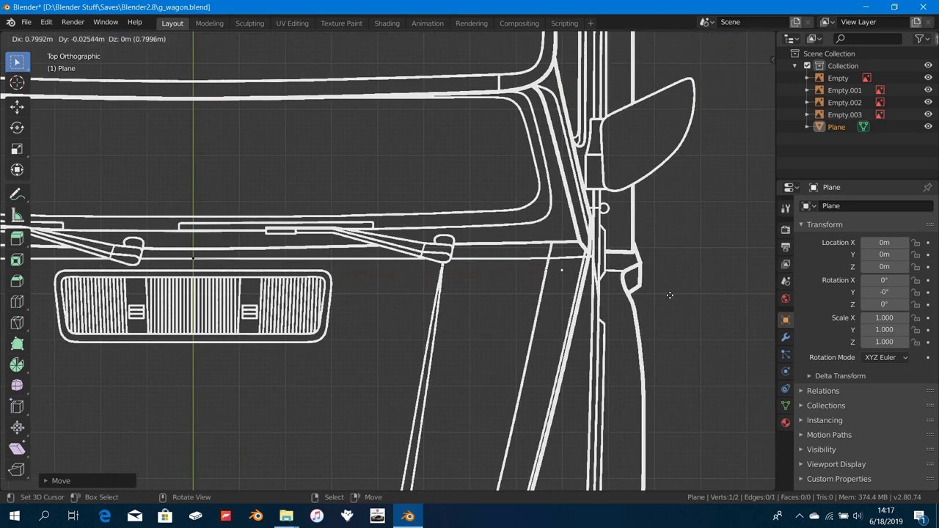
left_click(712, 267)
middle_click_drag(612, 283, 526, 295, "shift")
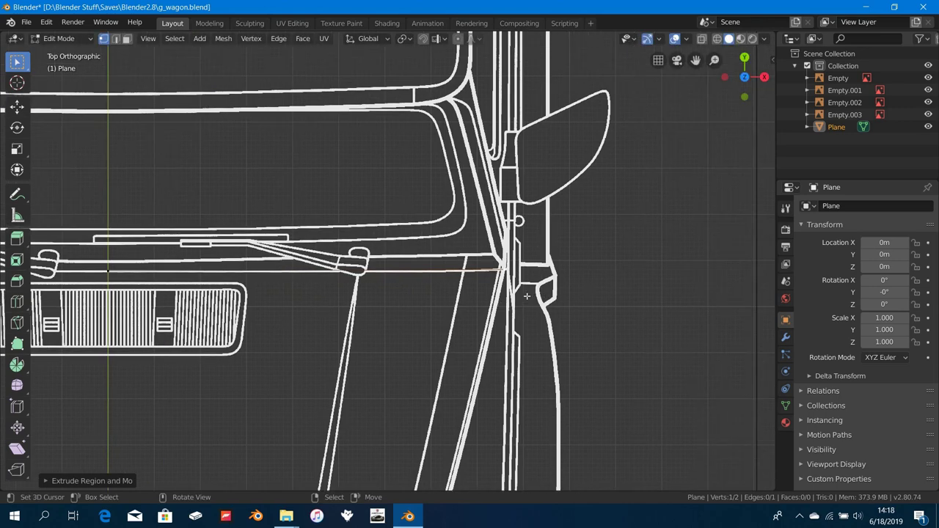
middle_click_drag(368, 272, 523, 273, "shift")
scroll(365, 211, "down", 1)
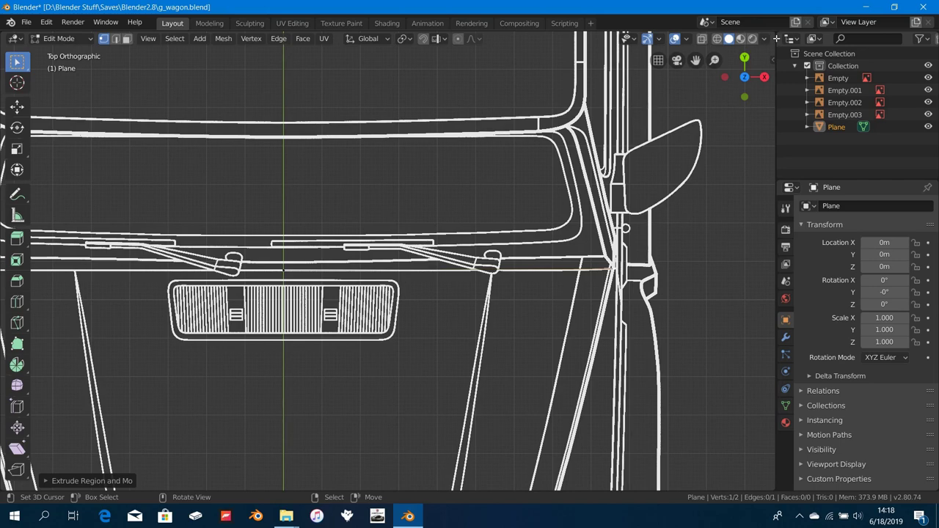
Step: Split the 3D viewport into two side-by-side areas and make the new one an Image Editor
left_click_drag(776, 38, 380, 118)
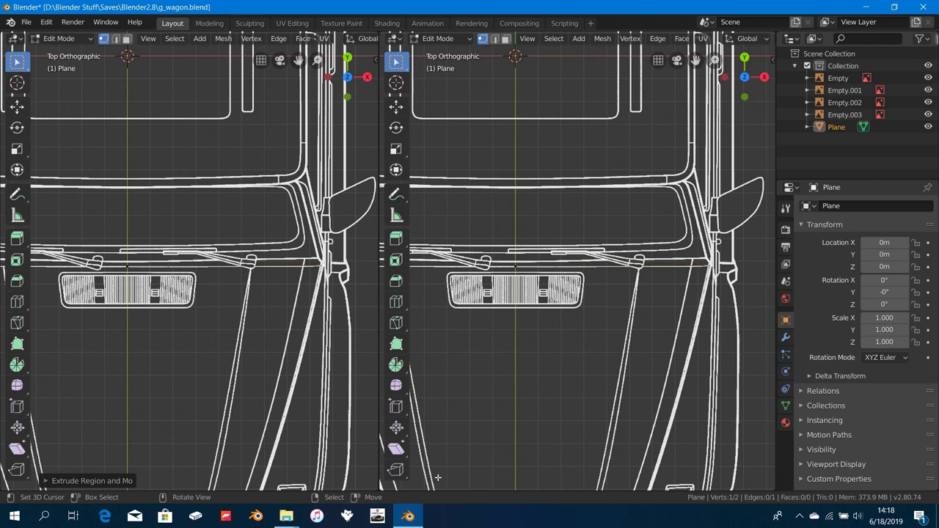
left_click(394, 38)
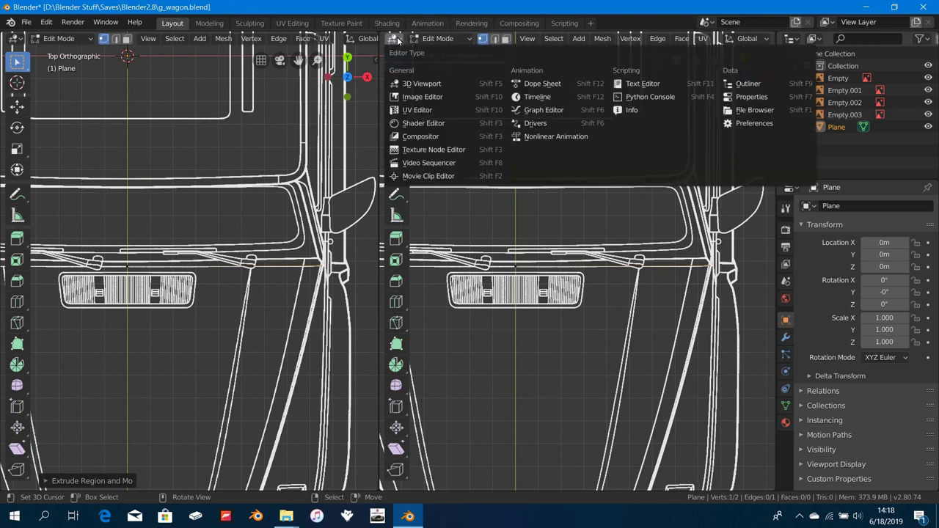
left_click(425, 98)
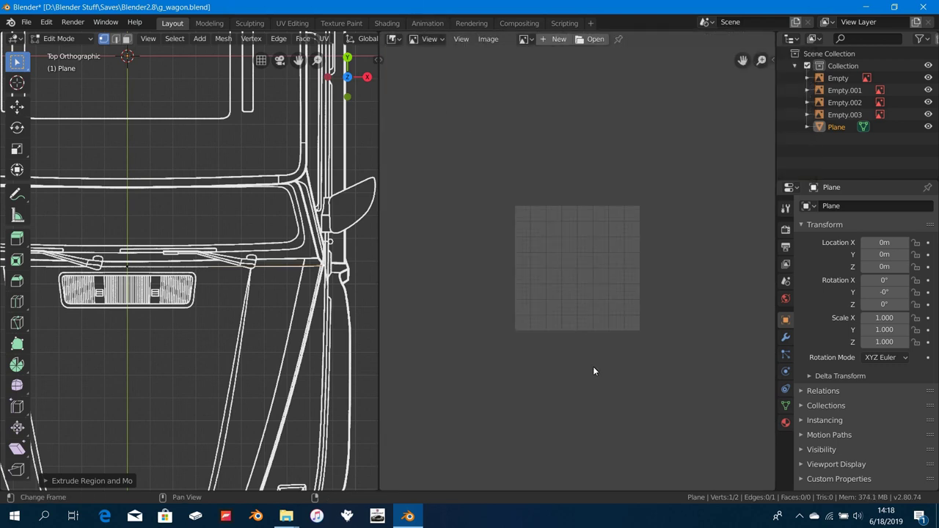
Step: Open the reference photo 07-mercedes-benz-g-500-w-463-wallpaper.jpg from the G Wagon folder in the Image Editor
left_click(595, 40)
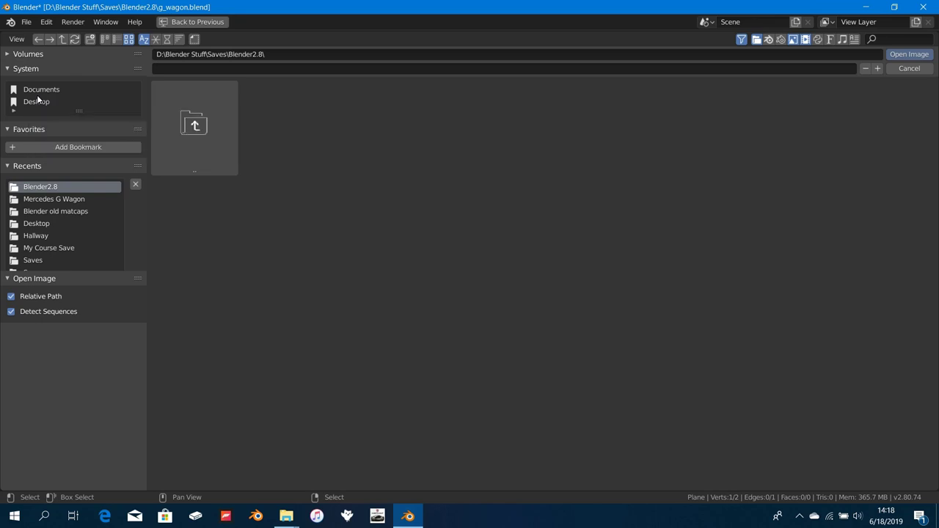
left_click(45, 201)
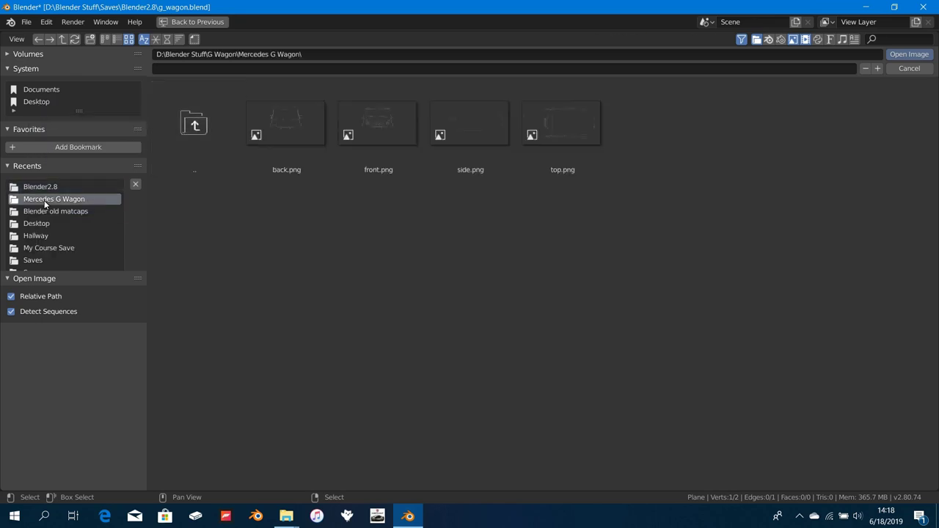
left_click(187, 140)
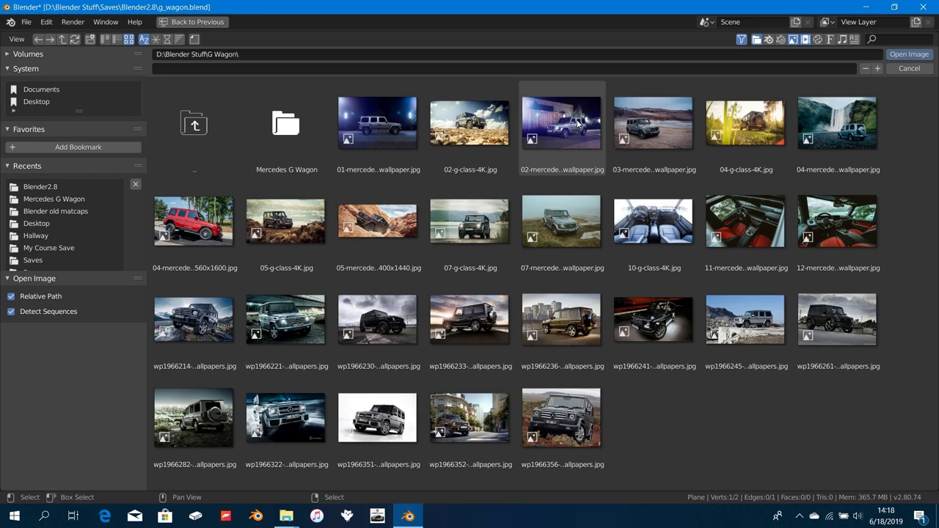
left_click(576, 224)
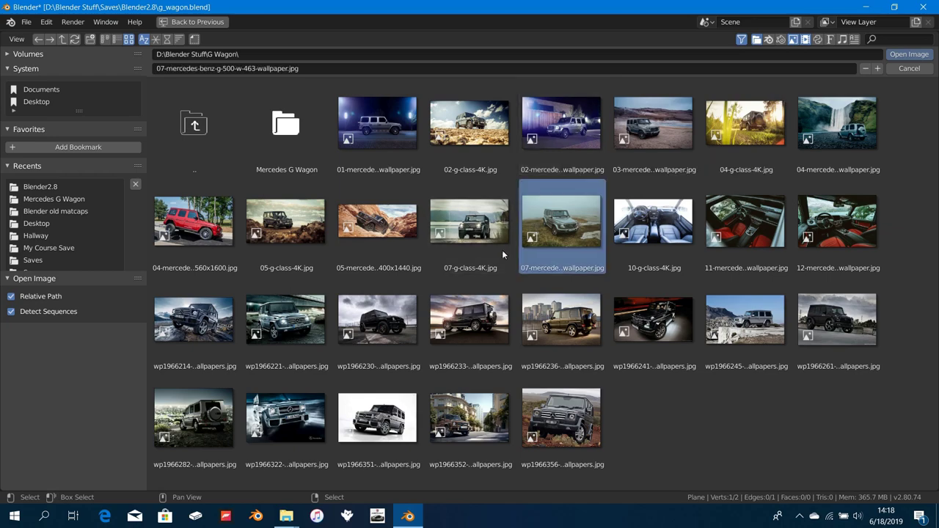
double_click(571, 221)
scroll(534, 255, "down", 4)
scroll(523, 248, "up", 5)
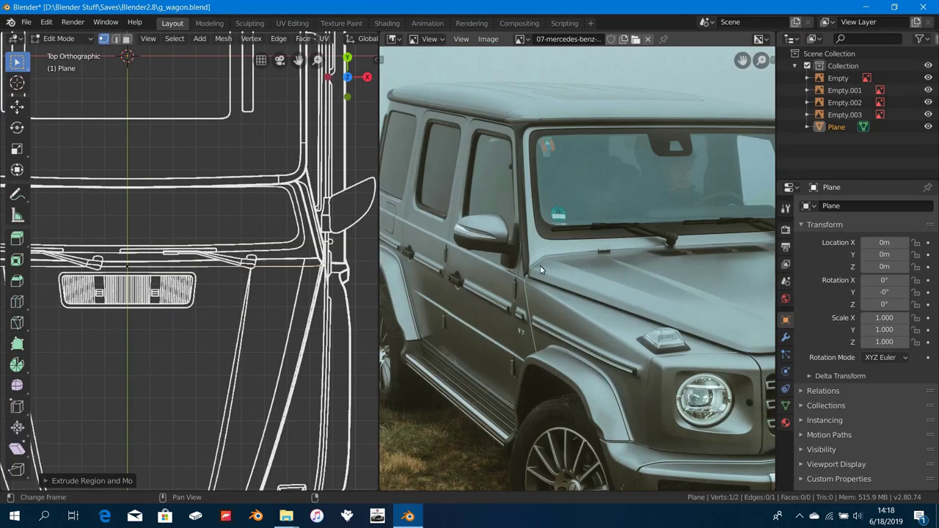
scroll(284, 268, "up", 5)
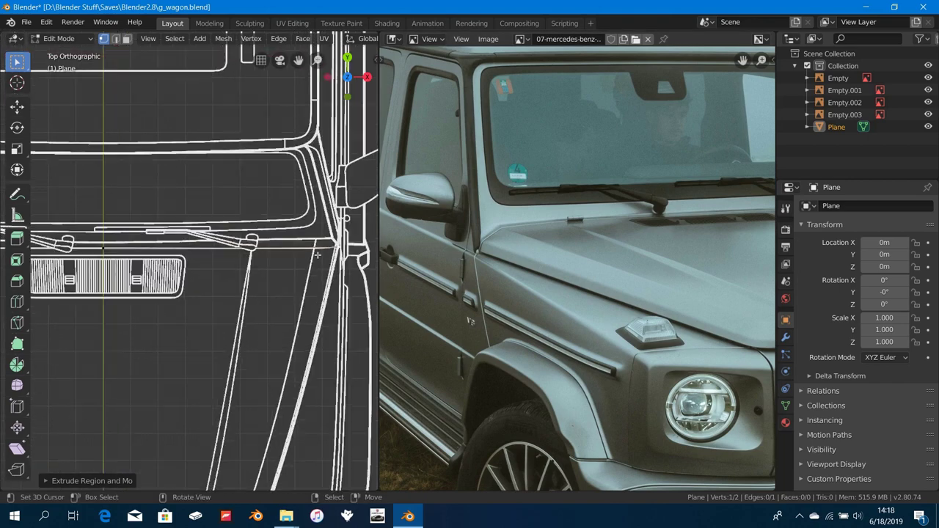
Step: Move the extruded vertex slightly inward at the bonnet's outer rear corner in the top blueprint
scroll(225, 258, "up", 2)
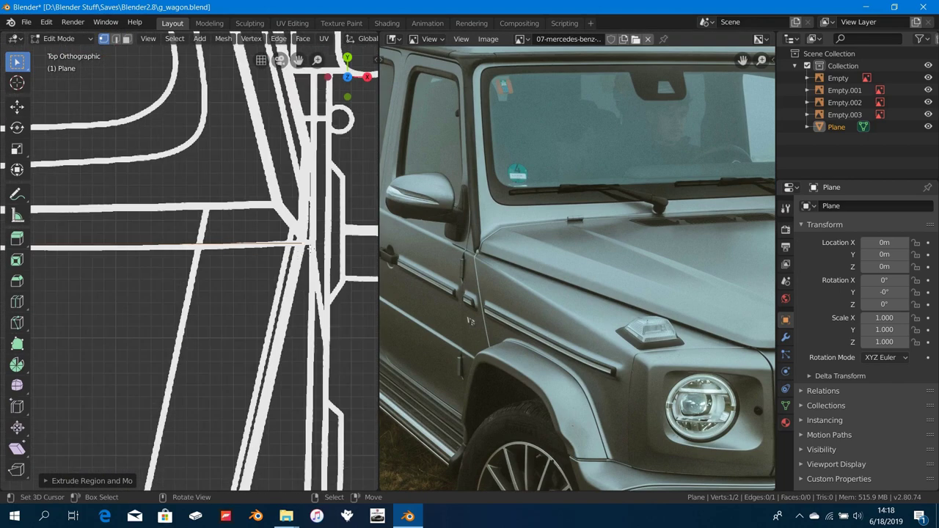
scroll(220, 286, "up", 3)
scroll(219, 292, "down", 3)
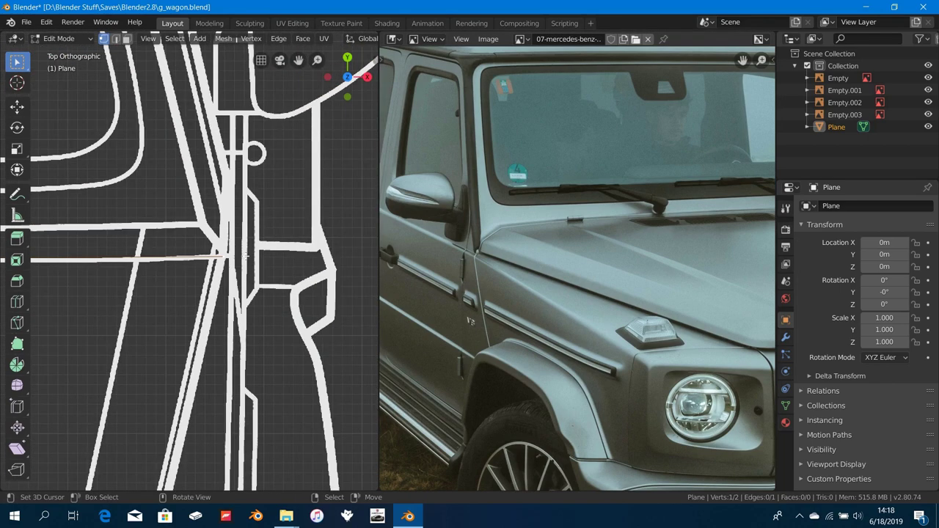
scroll(244, 280, "up", 3)
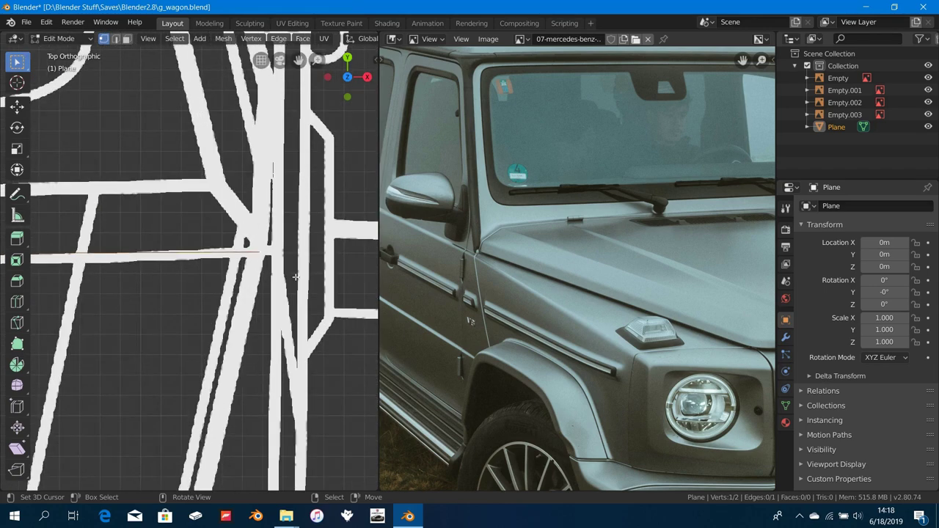
key("g")
left_click(254, 274)
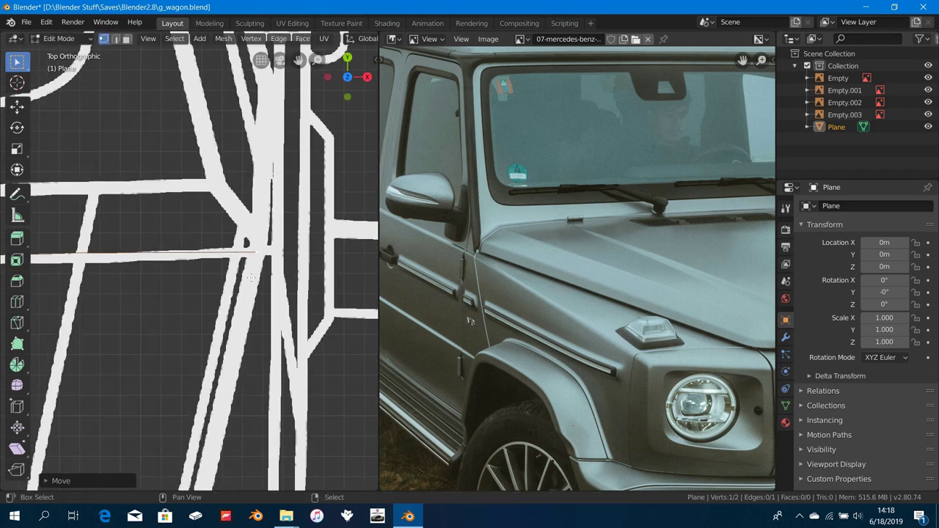
scroll(553, 271, "down", 2)
scroll(546, 264, "down", 1)
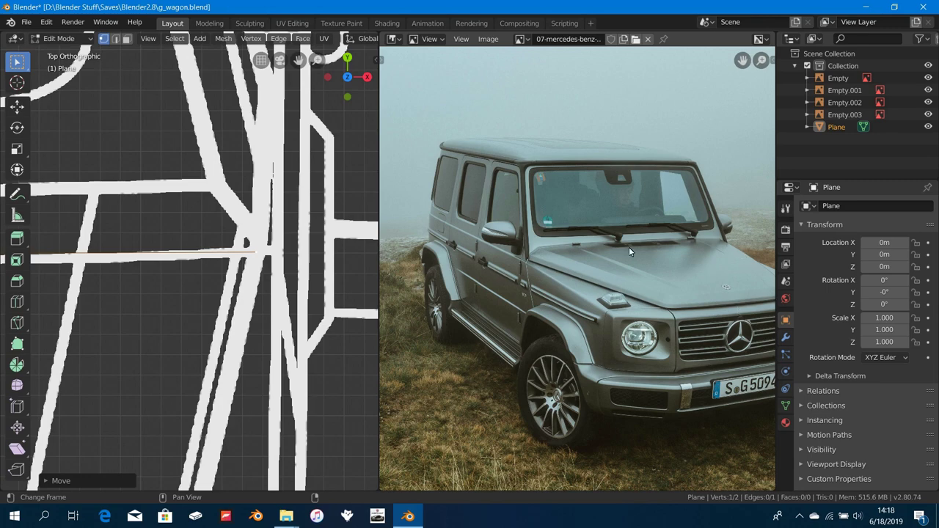
scroll(294, 280, "up", 4)
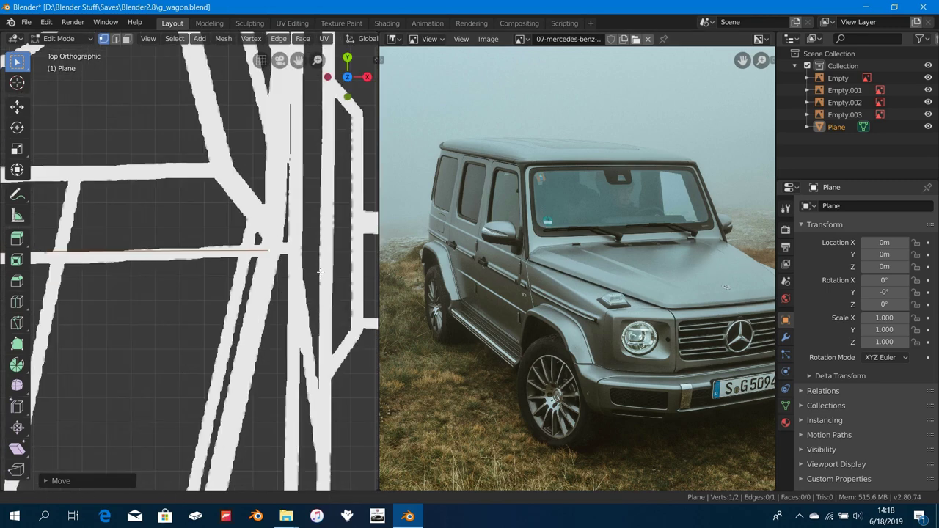
scroll(294, 280, "up", 3)
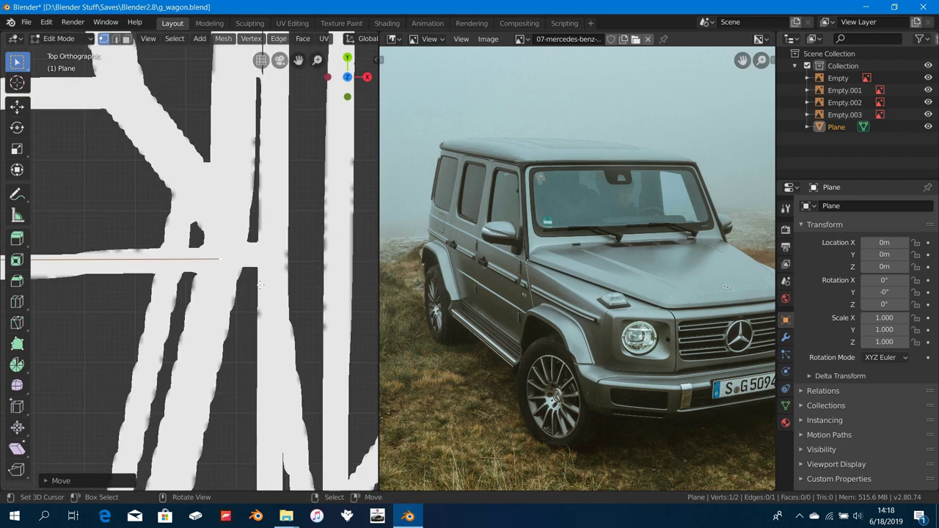
Step: Extrude the vertex from the bonnet's outer rear corner about 1.25 m along its side edge to the start of the front corner curve
key("g")
key("Escape")
key("Tab")
scroll(229, 293, "down", 4)
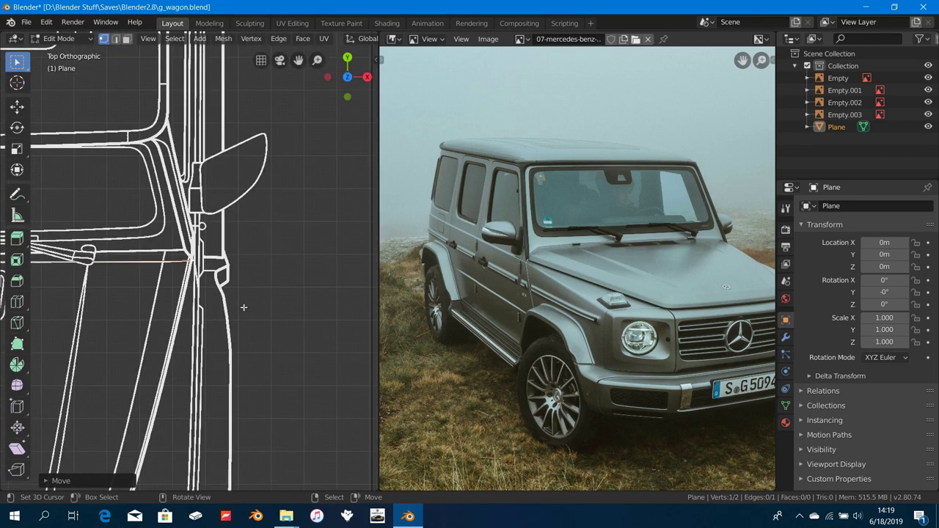
scroll(228, 294, "down", 4)
mouse_move(229, 294)
middle_mouse_down("shift")
mouse_move(260, 271)
mouse_move(285, 225)
middle_mouse_up("shift")
scroll(285, 226, "up", 3)
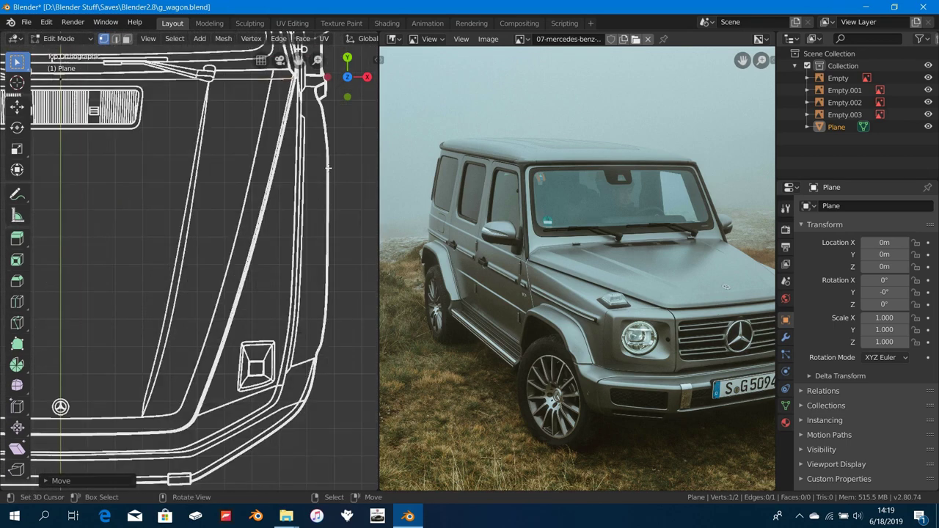
key("e")
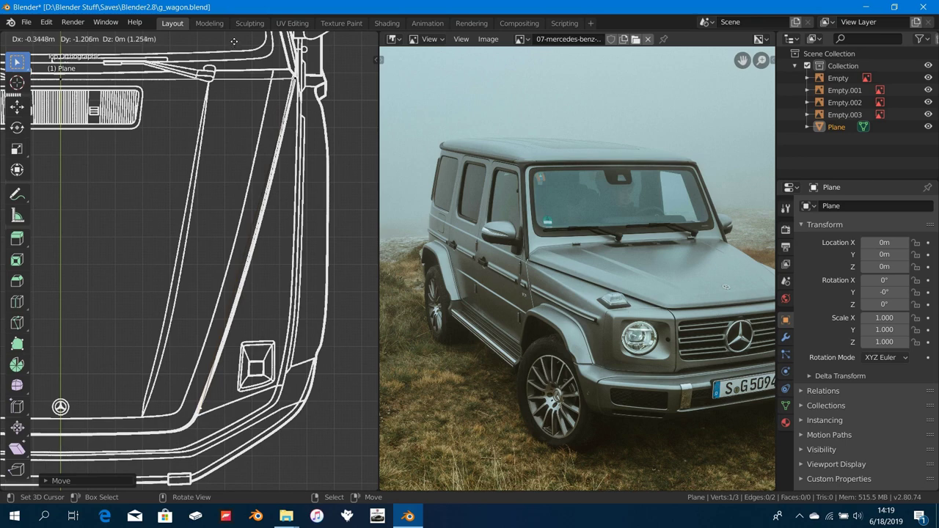
left_click(235, 482)
Step: Extrude another vertex about 0.16 m across the bonnet's front corner curve onto the front edge line in the top blueprint
scroll(302, 267, "up", 5)
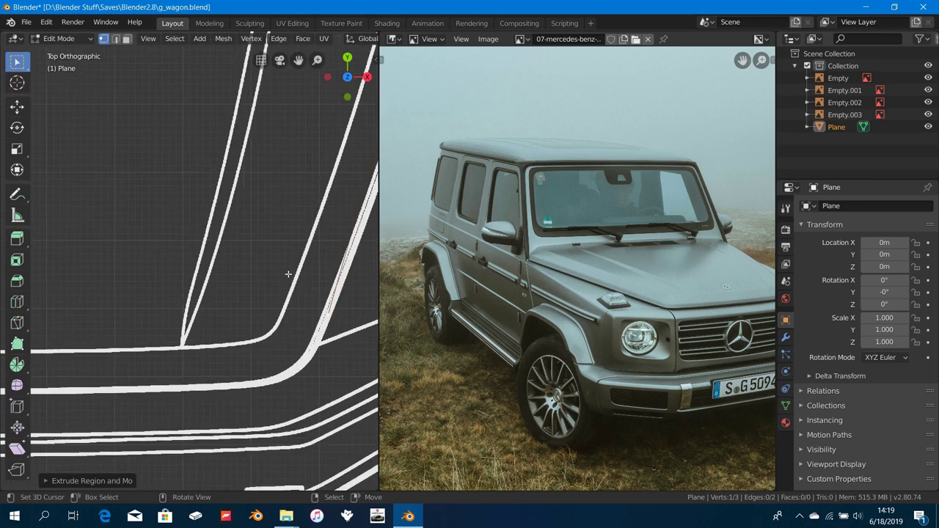
right_click(311, 280)
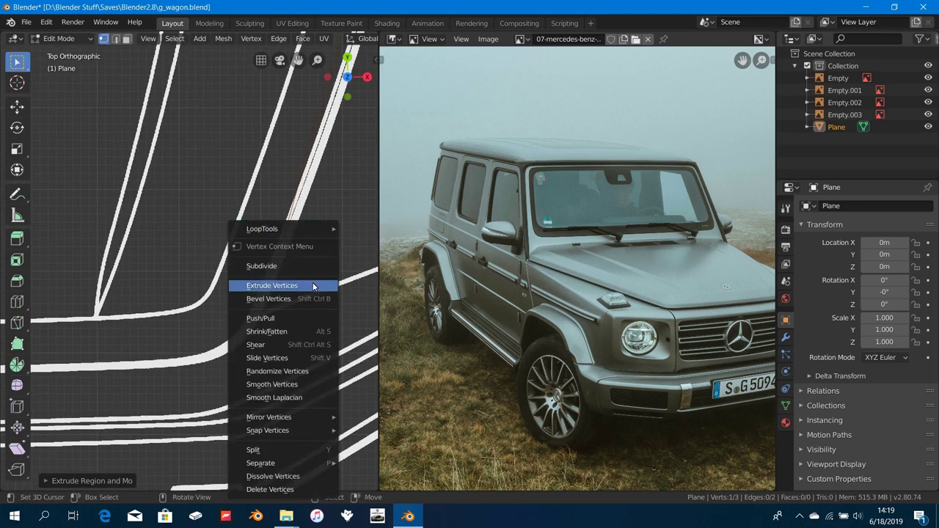
left_click(315, 346)
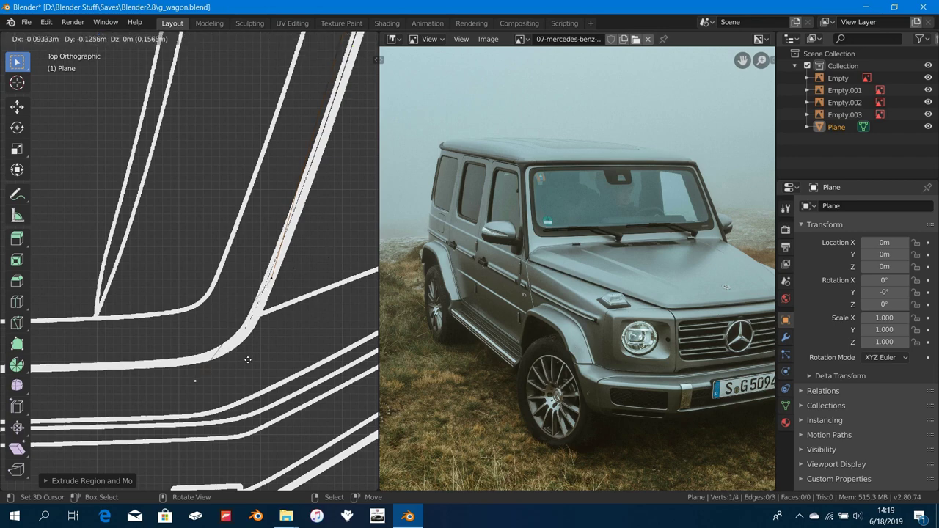
left_click(130, 356)
Step: Hide the 3D viewport's toolbar and widen the viewport against the reference photo area
scroll(184, 335, "down", 5)
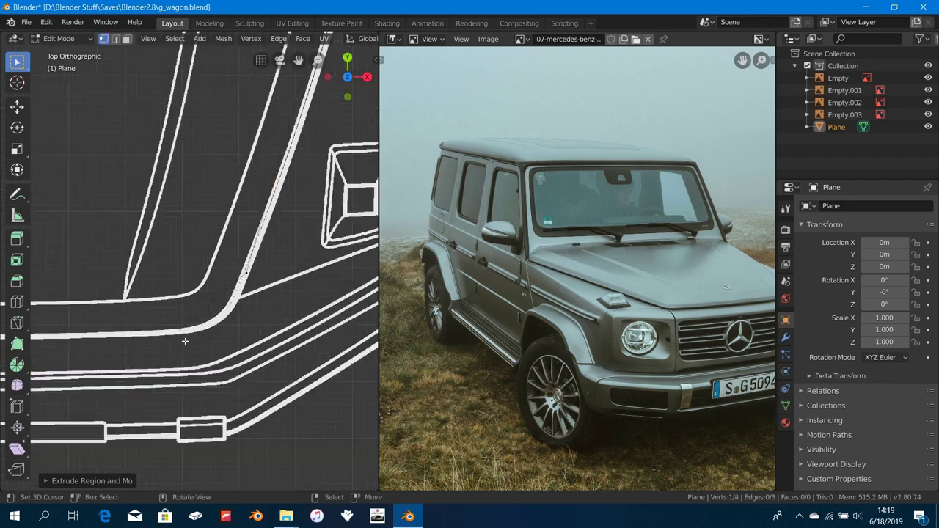
middle_click_drag(283, 263, 193, 363, "shift")
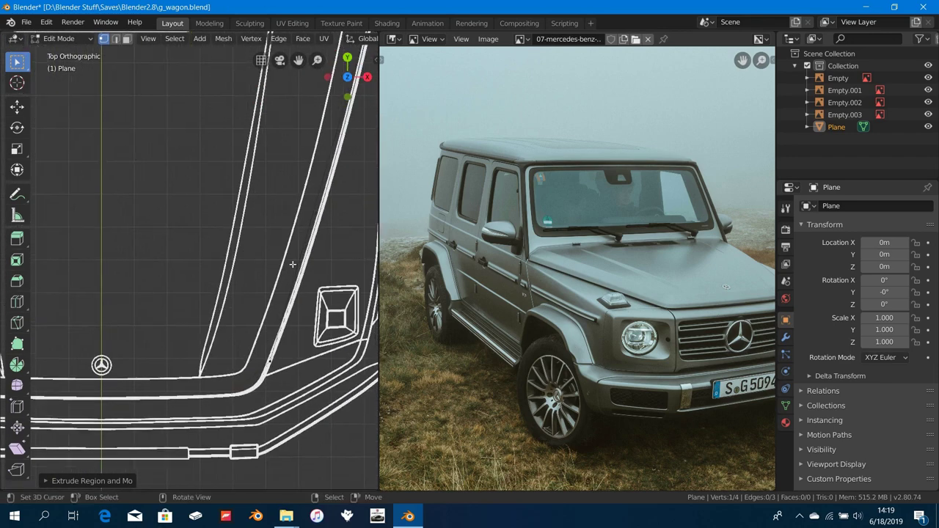
key("t")
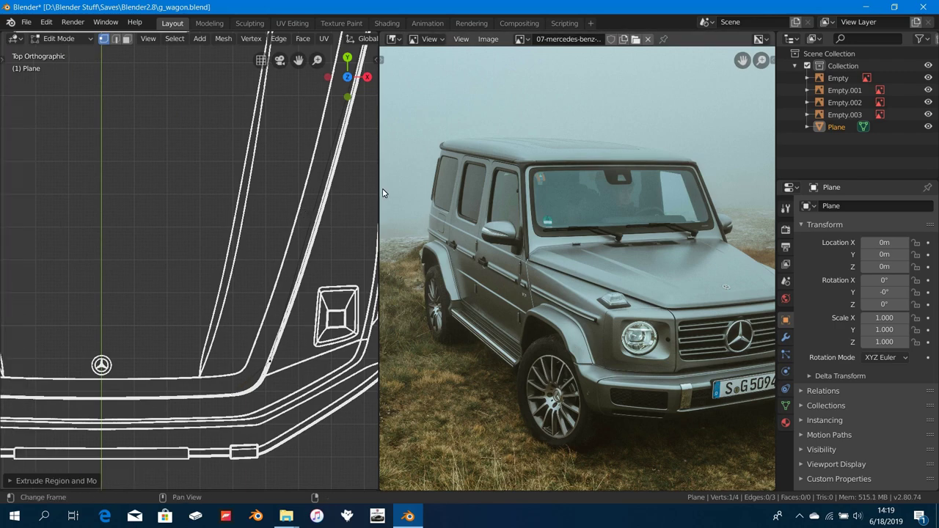
left_click_drag(380, 190, 564, 184)
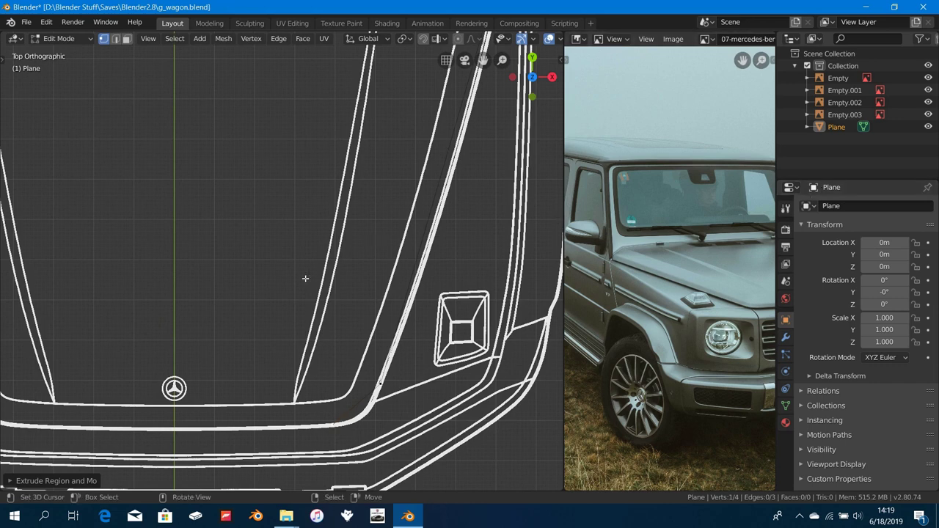
Step: Add a Mirror modifier across the X axis to the bonnet outline and return to Object Mode
left_click(788, 336)
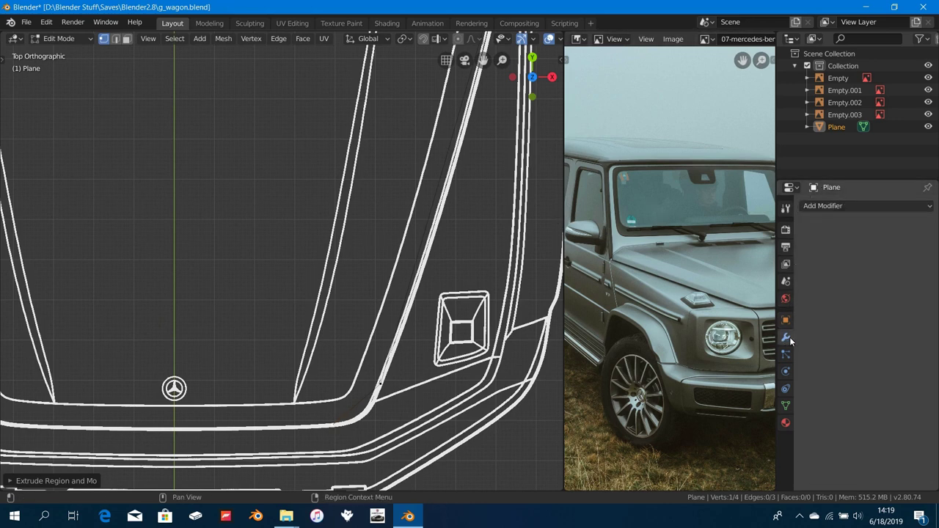
left_click(874, 205)
left_click(689, 324)
scroll(220, 249, "down", 6)
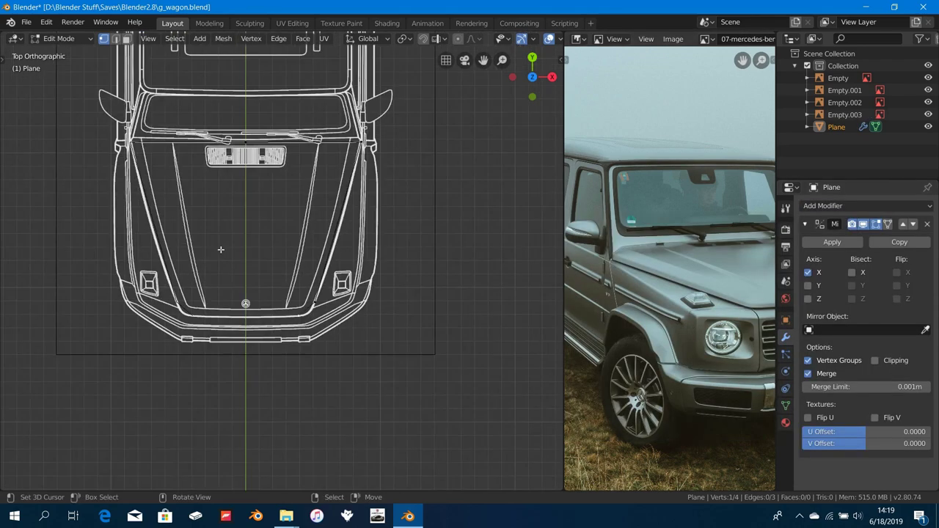
middle_click_drag(220, 250, 237, 298, "shift")
scroll(251, 280, "up", 2)
key("Tab")
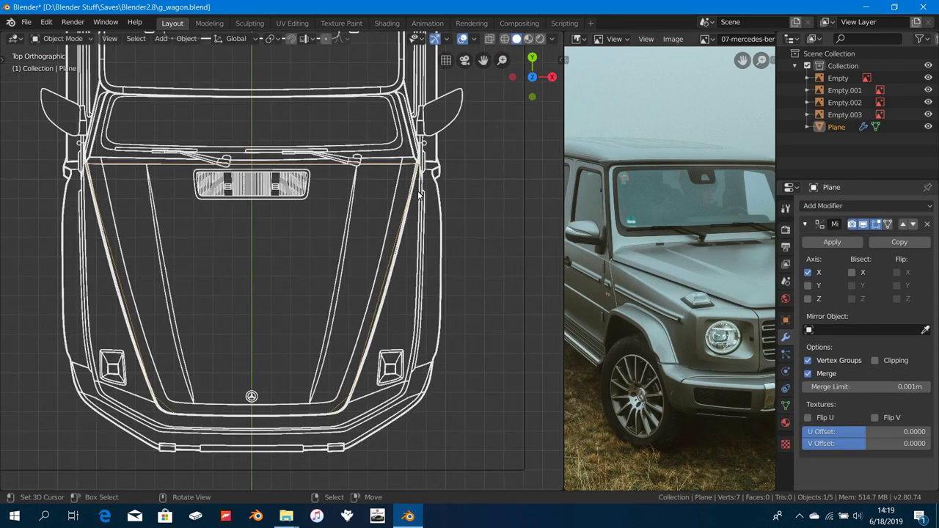
right_click_drag(269, 164, 245, 265)
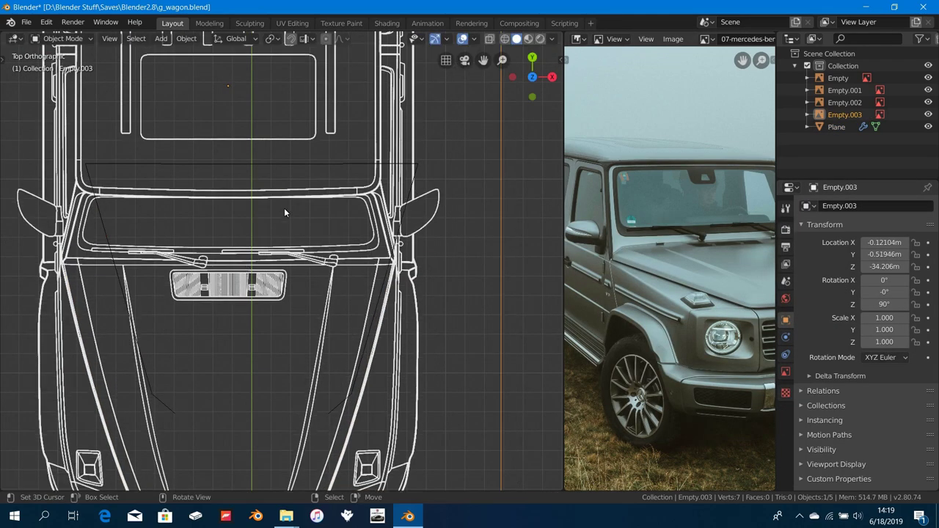
key("ctrl+z")
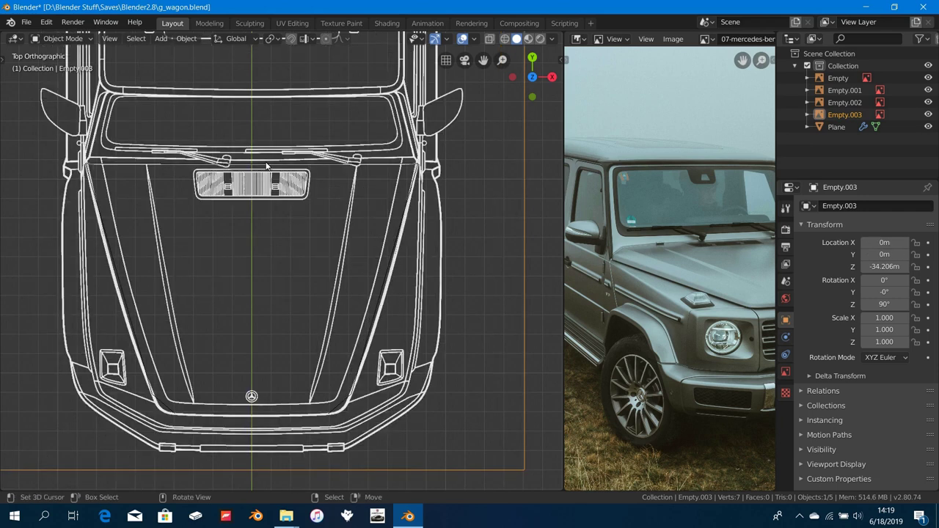
left_click(238, 230)
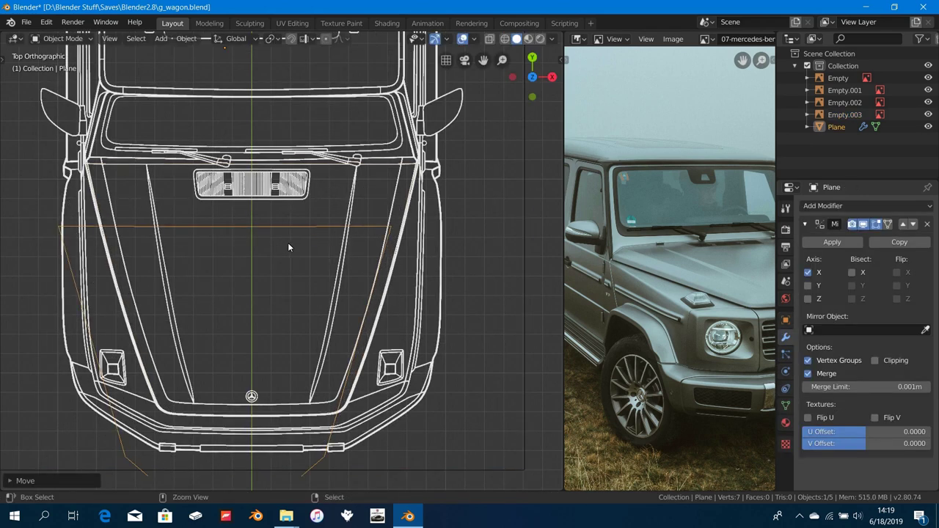
key("ctrl+z")
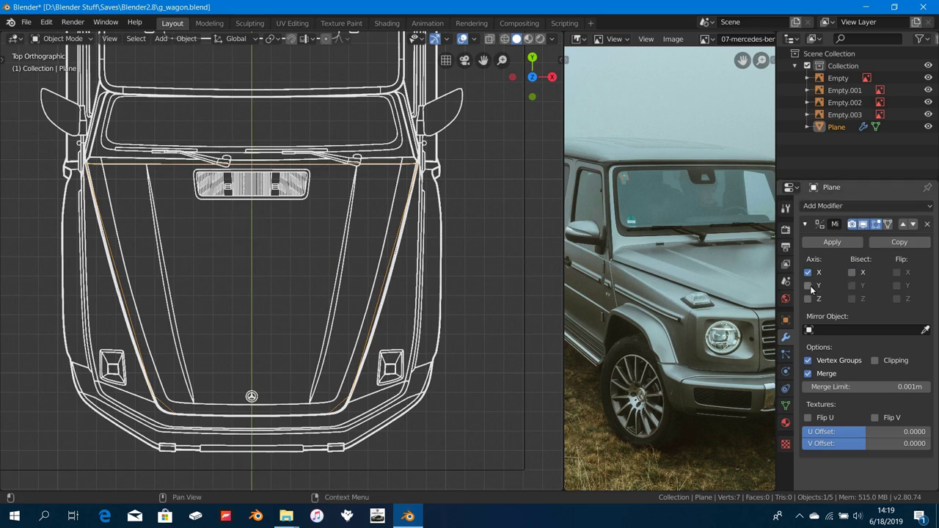
Step: Enable clipping on the Mirror modifier and snap the rear edge's inner vertex onto the bonnet's centre line
left_click(876, 360)
scroll(250, 152, "up", 5)
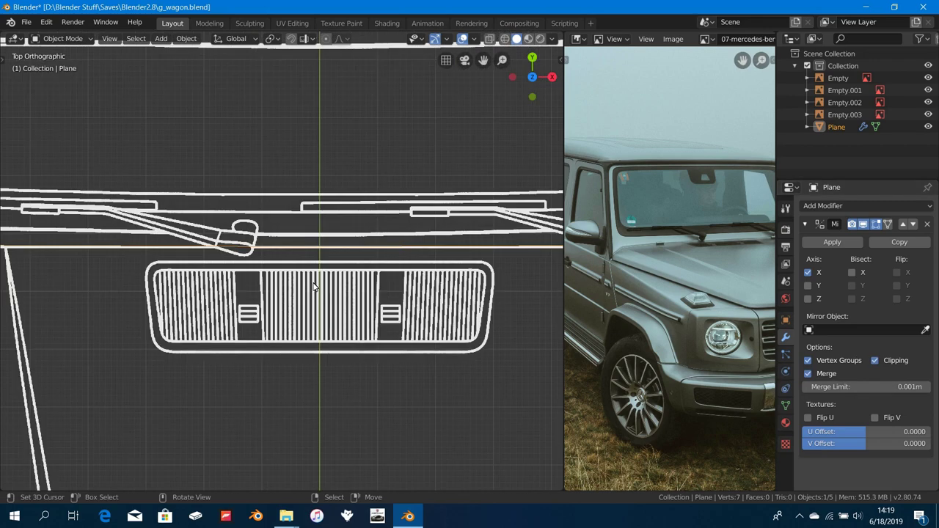
key("Tab")
right_click(324, 250)
key("g")
left_click(443, 226)
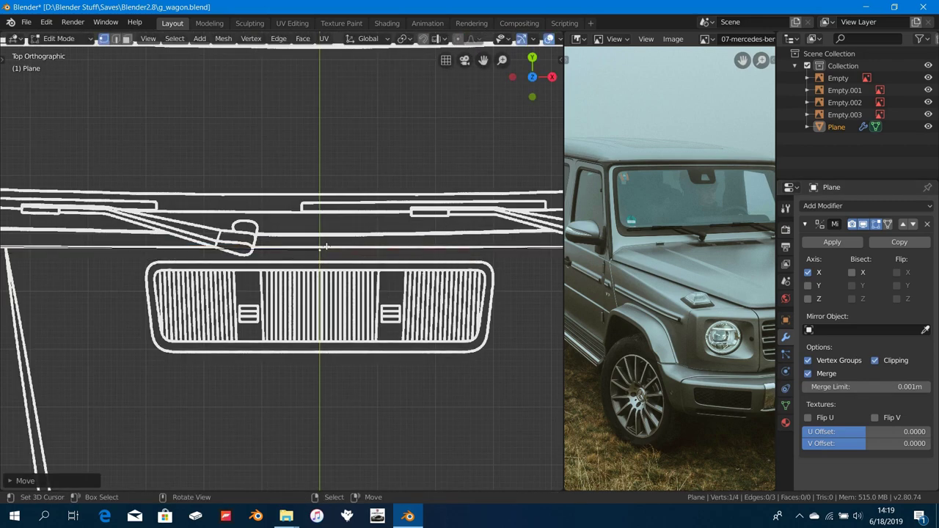
key("ctrl+z")
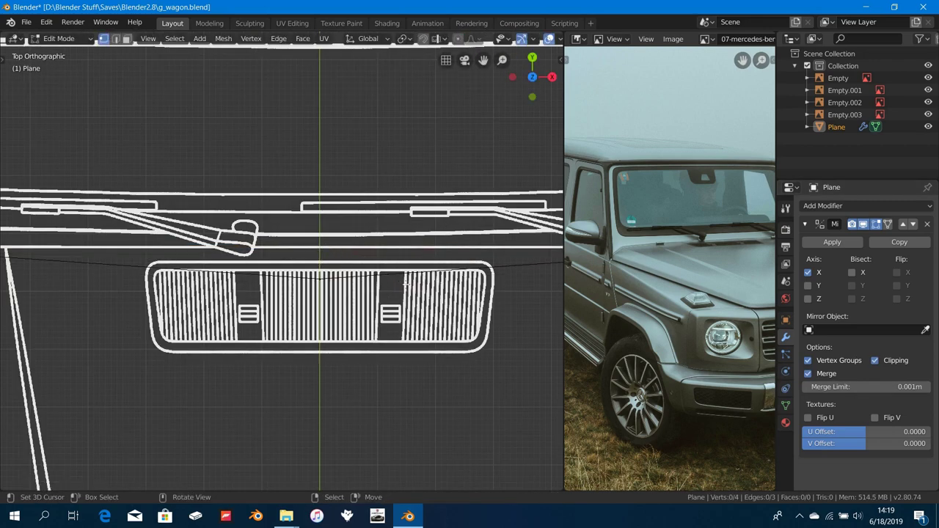
key("ctrl+shift+z")
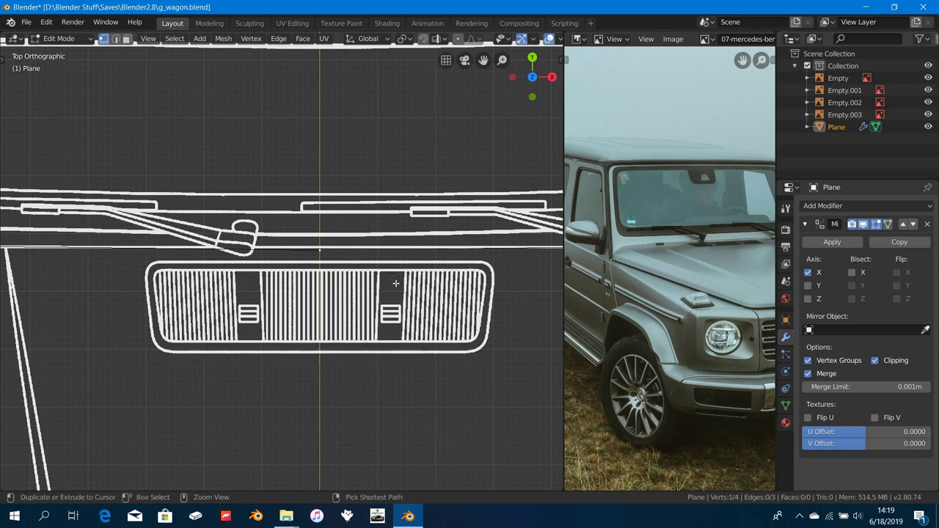
Step: Extrude the front corner vertex about 0.45 m along the bonnet's front edge line to the centre line
scroll(382, 277, "down", 5)
middle_click_drag(379, 319, 330, 120, "shift")
scroll(331, 121, "up", 3)
middle_click_drag(366, 274, 354, 190, "shift")
scroll(354, 190, "up", 1)
scroll(354, 190, "up", 1)
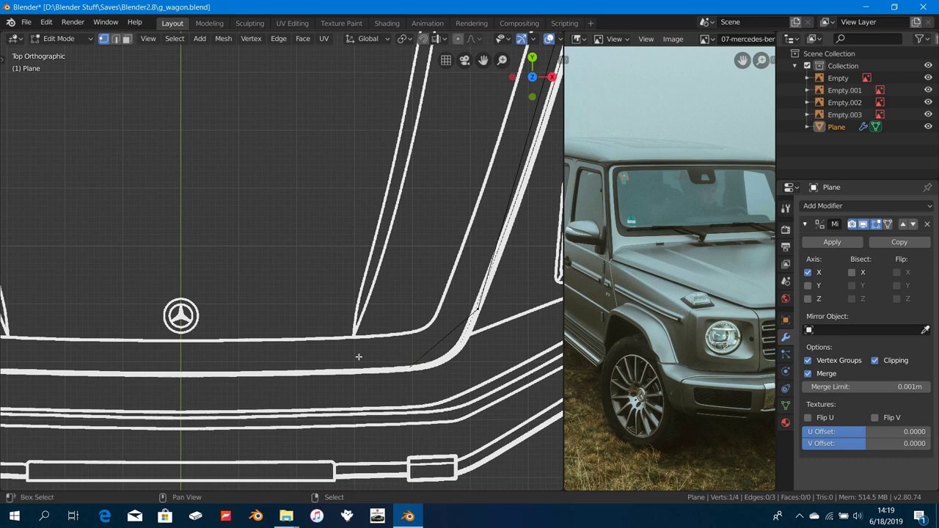
middle_click_drag(359, 356, 375, 324, "shift")
key("e")
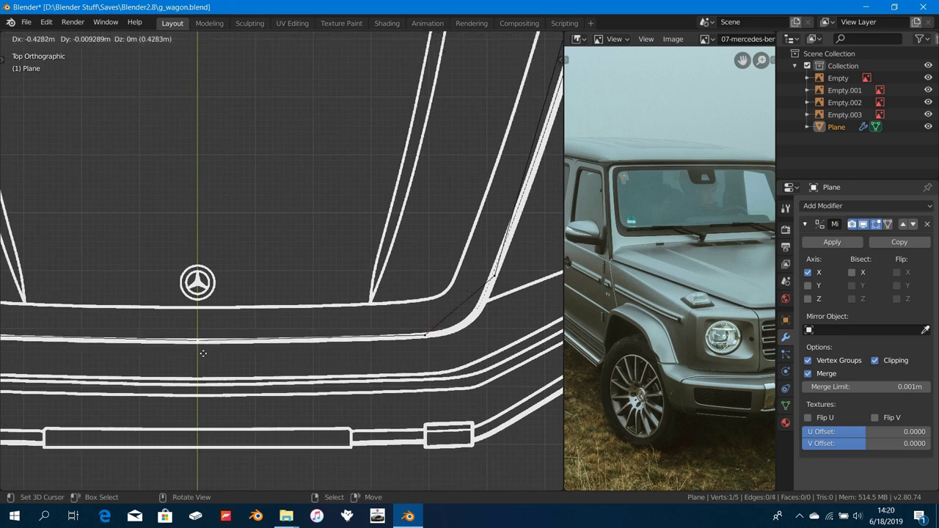
key("shift")
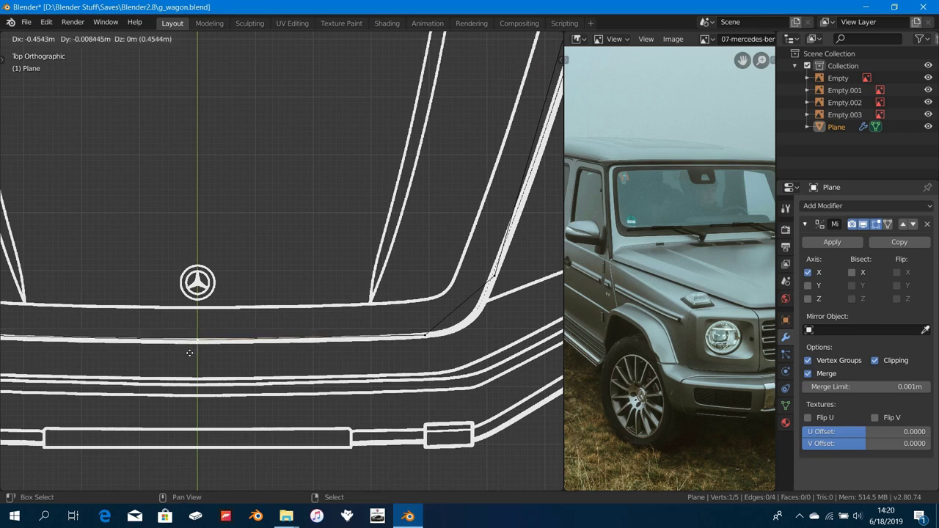
left_click(188, 363)
Step: Examine how the mirrored bonnet outline follows the top blueprint from the rear edge to the front edge
scroll(403, 303, "down", 5)
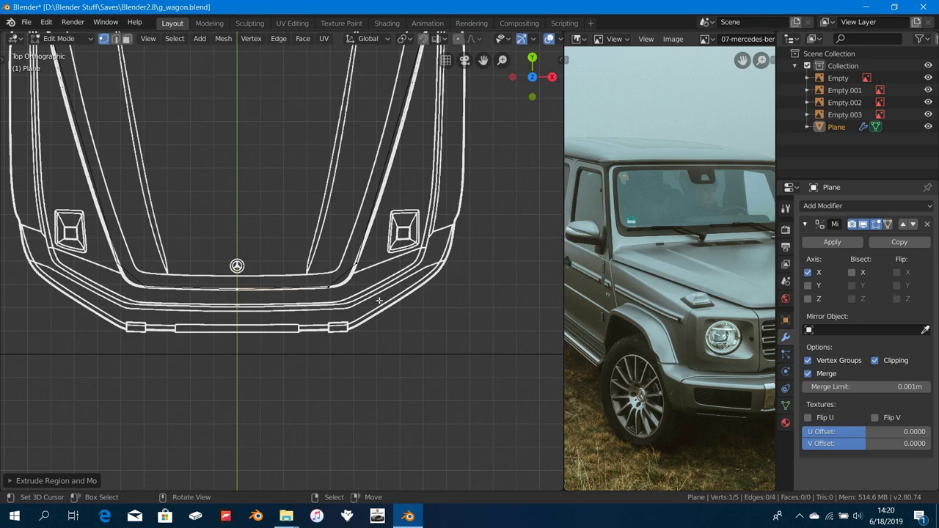
scroll(373, 250, "down", 2)
middle_click_drag(359, 175, 340, 276, "shift")
scroll(342, 278, "up", 1)
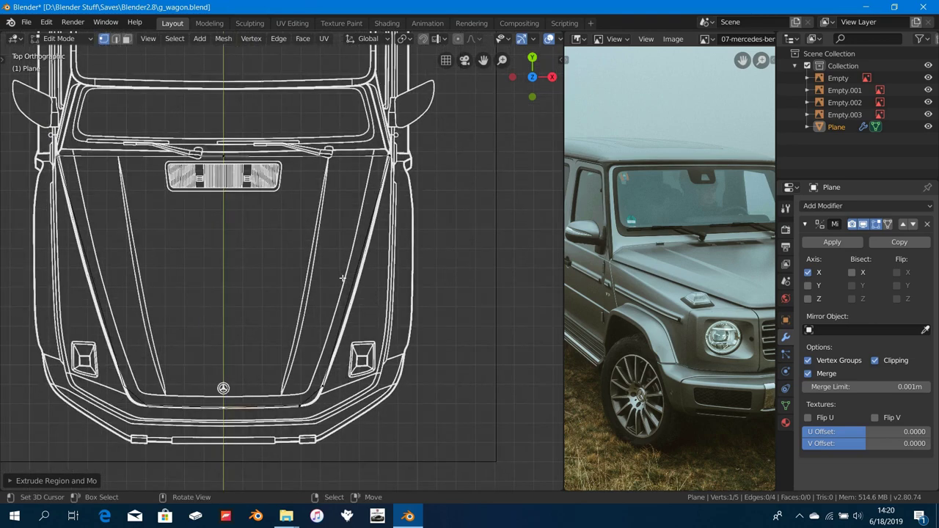
middle_click_drag(341, 347, 358, 279, "shift")
scroll(369, 310, "up", 3)
scroll(374, 323, "down", 3)
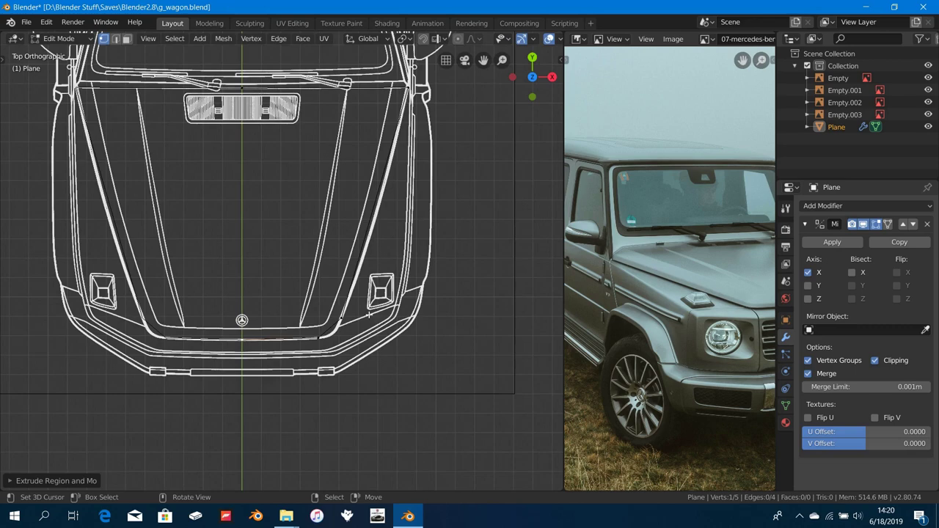
Step: Add a vertex to the bonnet's rear edge with a loop cut and slide it about 0.97 of the way to the outer corner
scroll(368, 311, "up", 8)
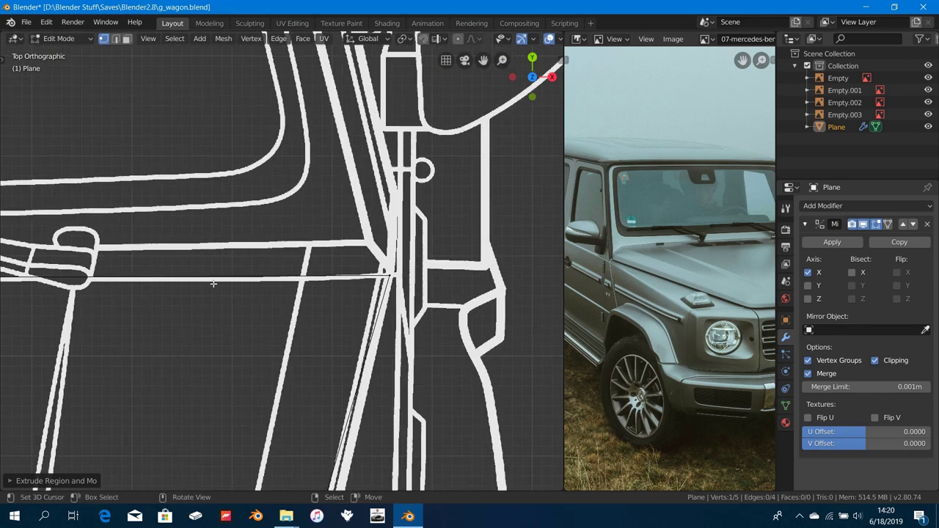
scroll(245, 298, "down", 5)
scroll(245, 298, "up", 4, "ctrl")
key("ctrl+r")
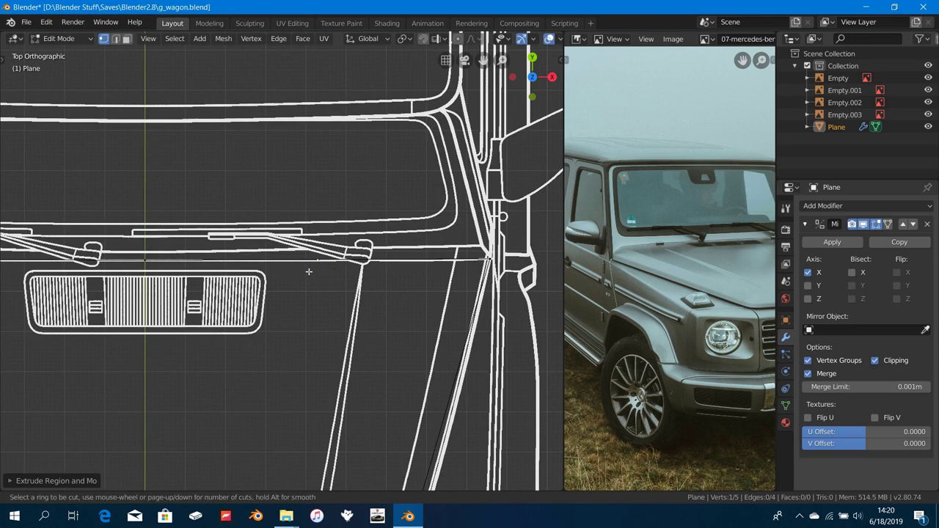
scroll(319, 272, "up", 6)
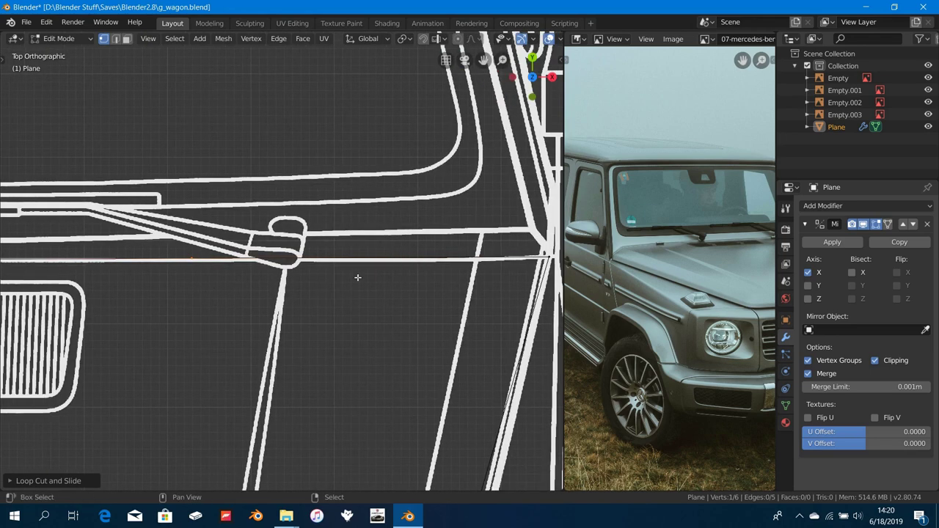
left_click(281, 273)
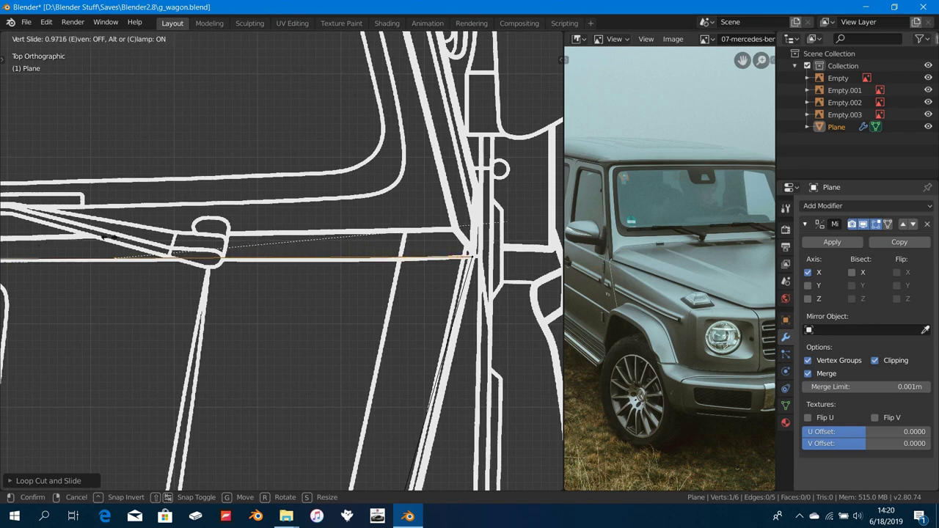
left_click(345, 242)
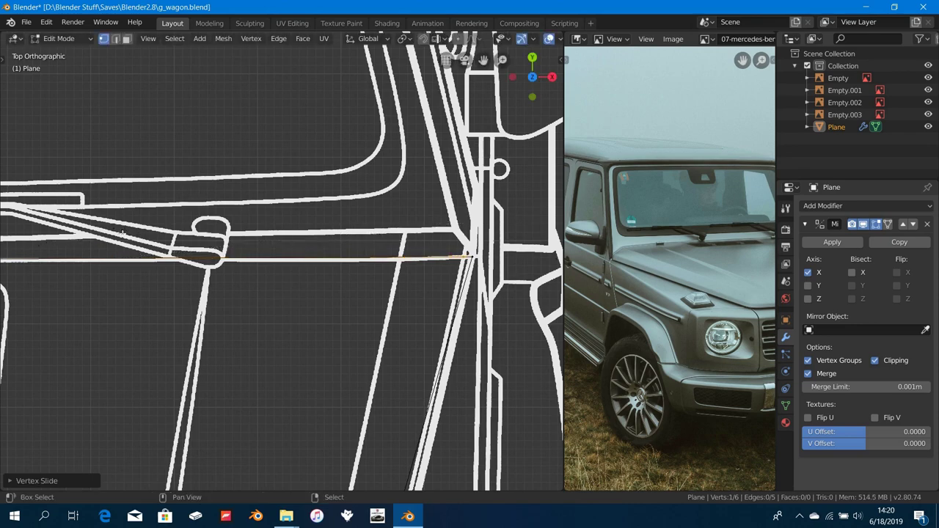
Step: Add another vertex to the bonnet's rear edge with a loop cut and slide it outward to the bonnet's outer crease line
scroll(344, 246, "down", 3)
scroll(390, 277, "up", 3)
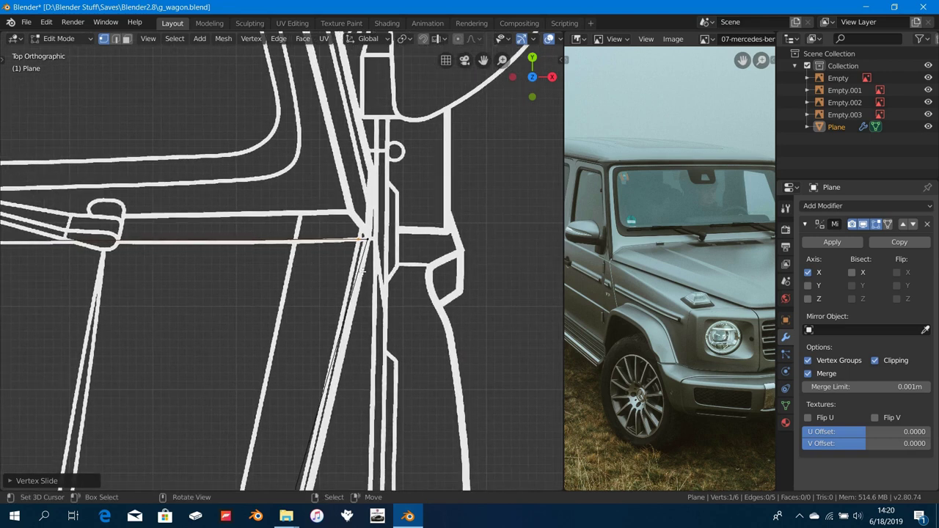
middle_click_drag(307, 273, 318, 280, "shift")
key("ctrl+r")
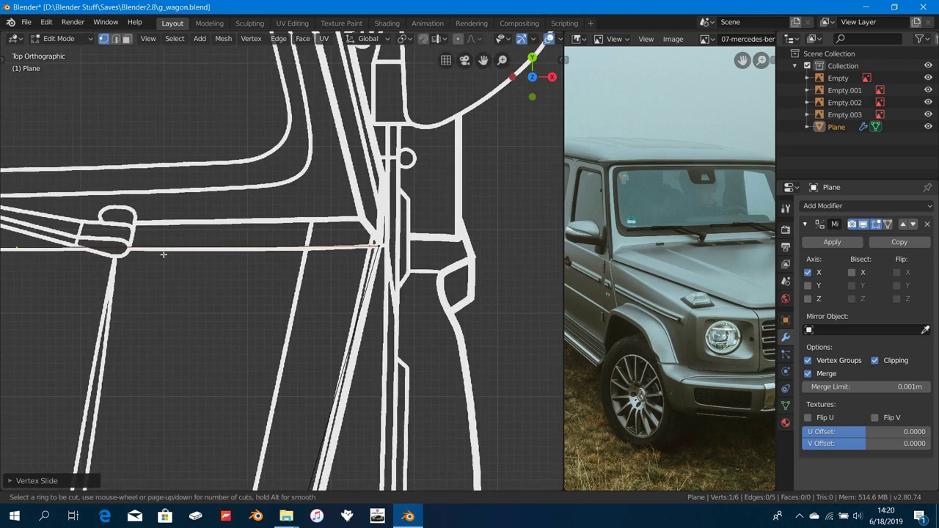
double_click(164, 254)
key("shift+v")
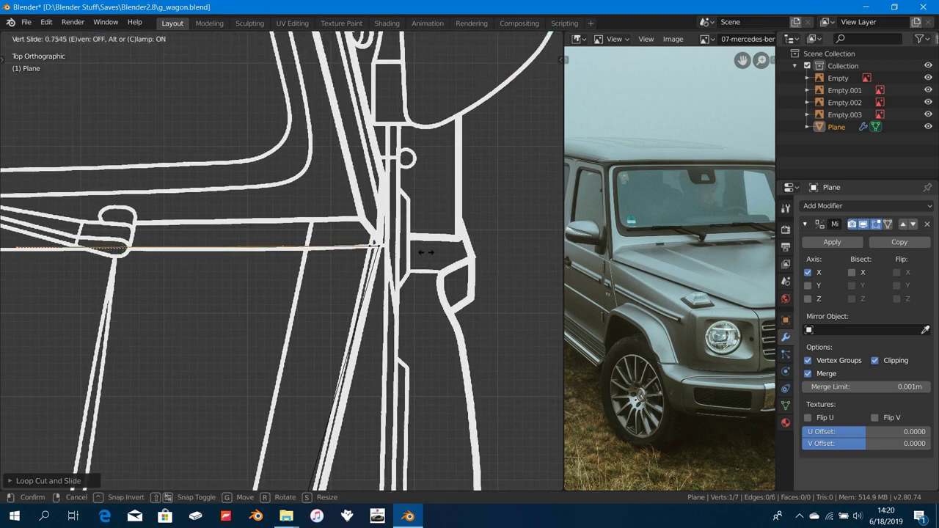
left_click(455, 250)
scroll(313, 280, "down", 3)
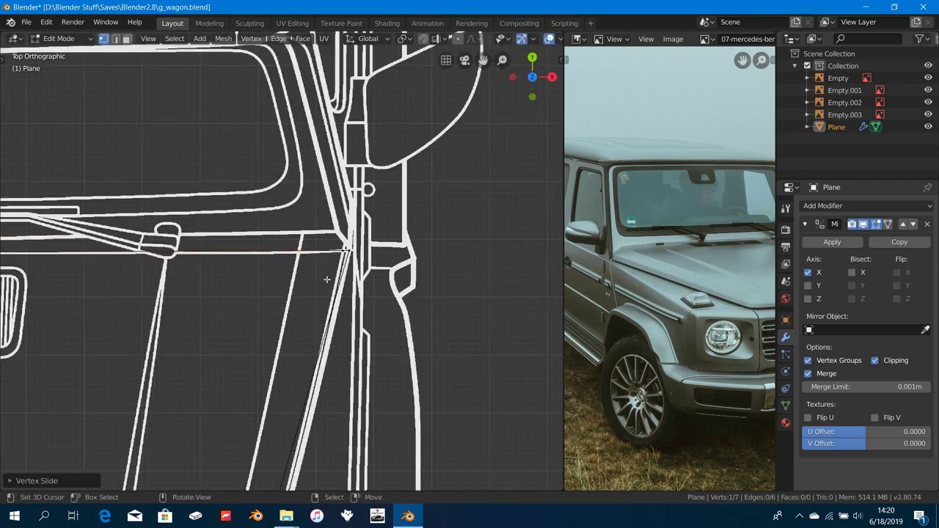
Step: Examine the bonnet's shape in the reference photo and follow its crease lines to the front edge in the top blueprint
middle_click_drag(696, 283, 614, 254)
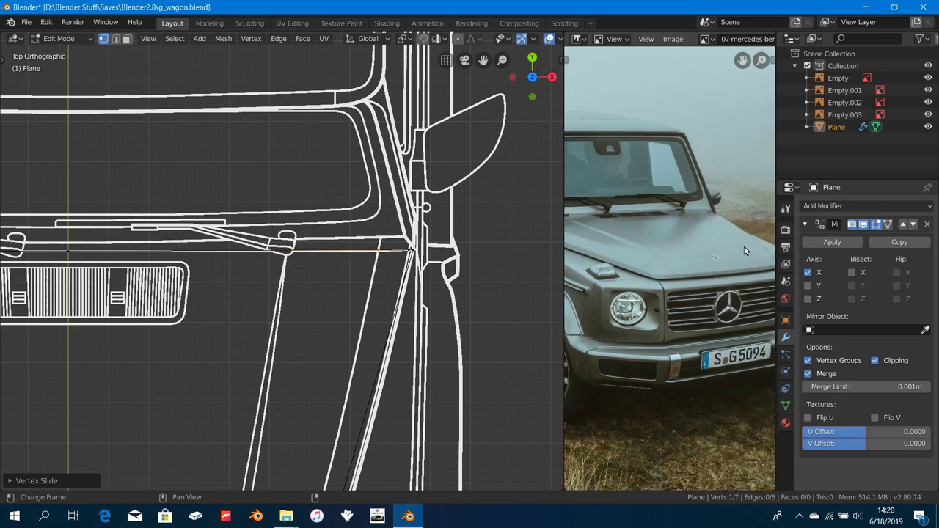
middle_click_drag(644, 249, 703, 283)
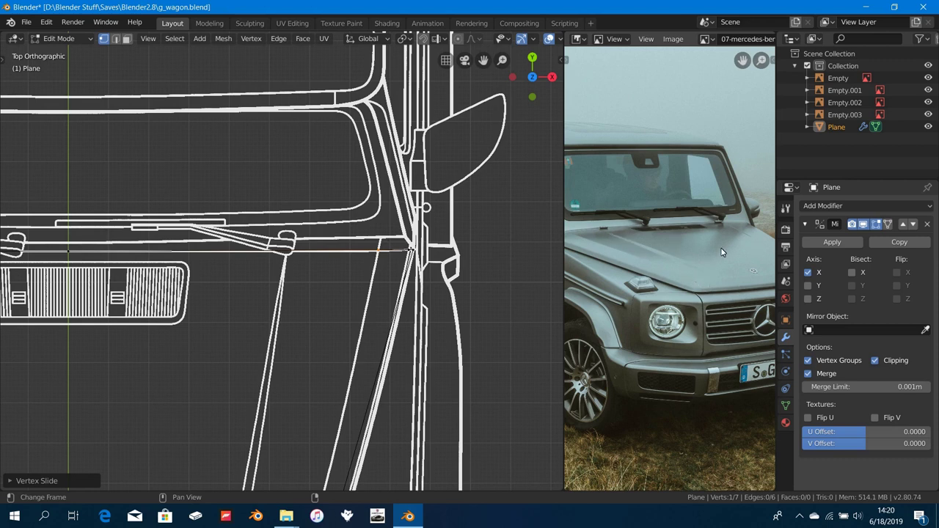
scroll(235, 349, "up", 3)
scroll(275, 371, "down", 4)
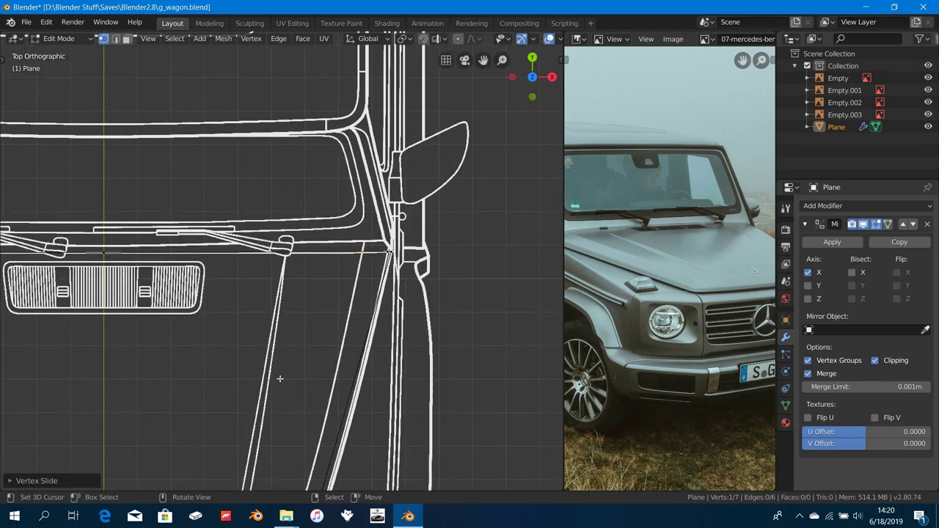
middle_click_drag(292, 352, 331, 208, "shift")
scroll(271, 412, "up", 2)
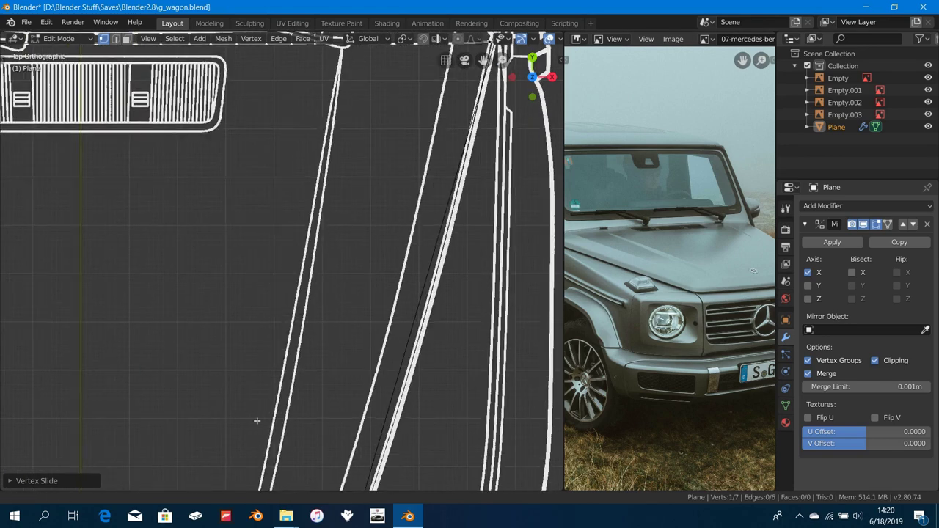
middle_click_drag(402, 209, 356, 325, "shift")
scroll(357, 324, "down", 3)
middle_click_drag(286, 484, 353, 373, "shift")
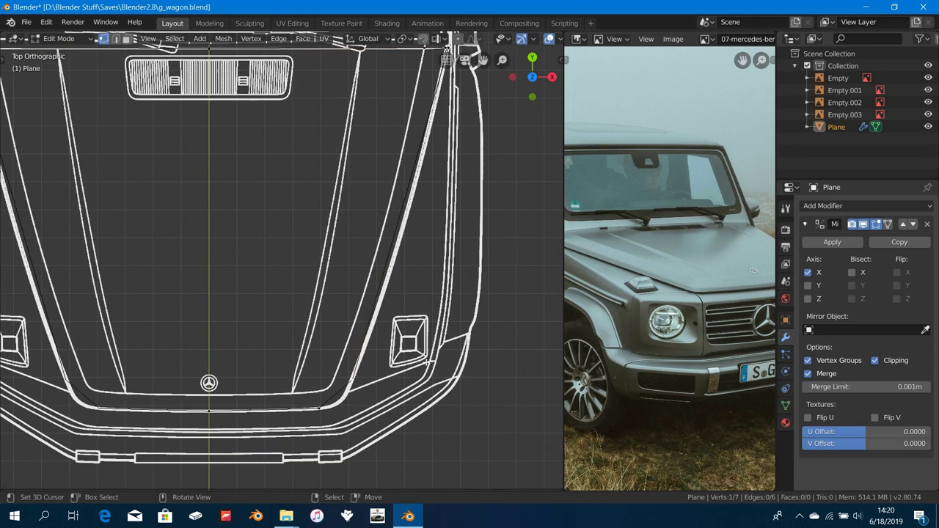
Step: Delete the three vertices forming the bonnet's front edge
key("b")
left_click_drag(417, 350, 119, 470)
key("x")
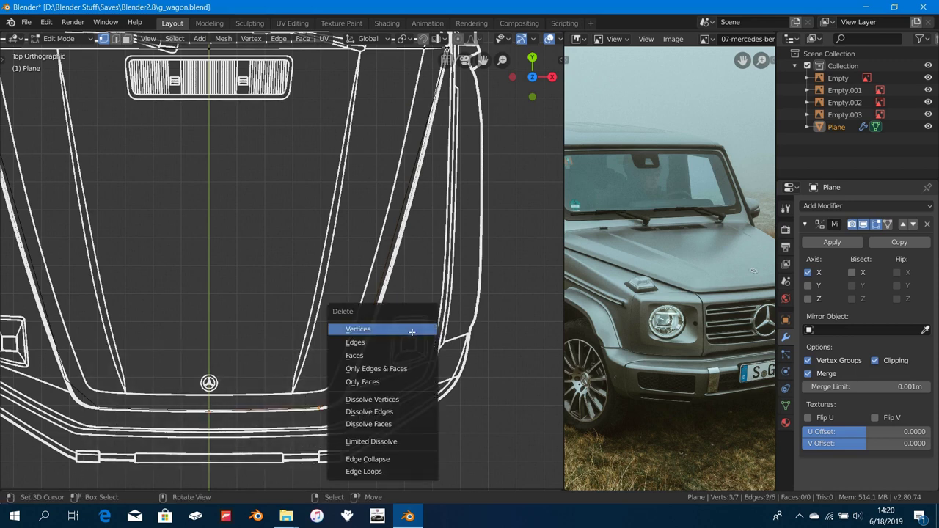
left_click(406, 328)
Step: Try to raise the bonnet's whole rear edge along Z to the bonnet's top line in the side blueprint
middle_click_drag(358, 255, 283, 449, "shift")
scroll(296, 420, "up", 2)
right_click(356, 244, "alt")
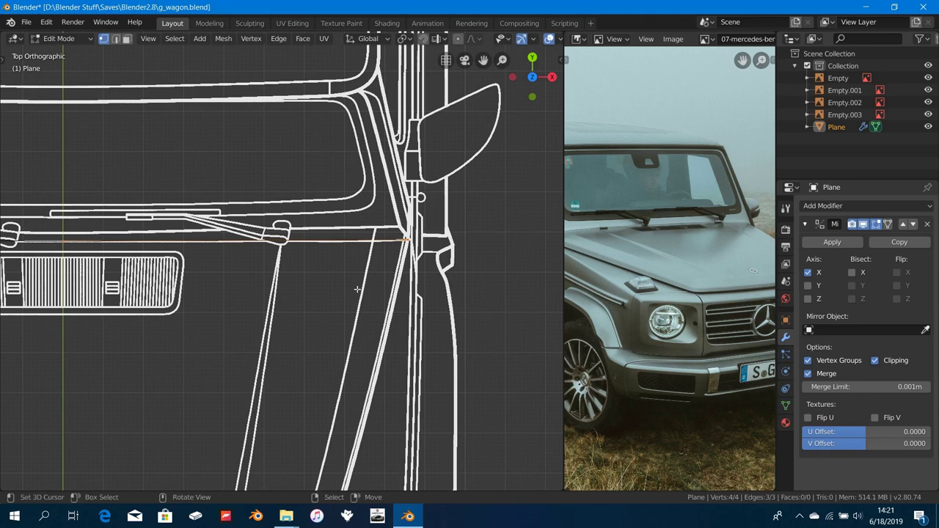
scroll(397, 263, "up", 2)
key("KP_3")
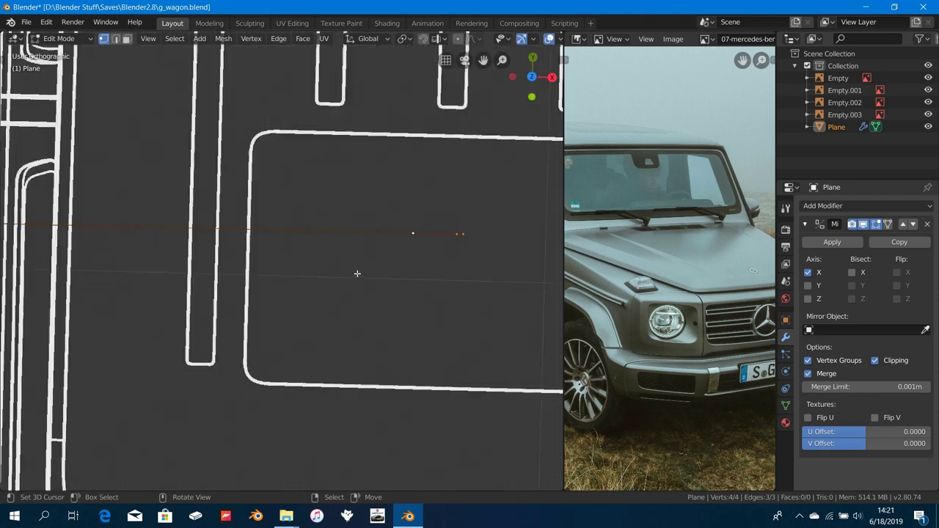
middle_click_drag(349, 288, 358, 394, "shift")
scroll(324, 165, "down", 3)
middle_click_drag(367, 251, 341, 257, "shift")
scroll(341, 257, "up", 1)
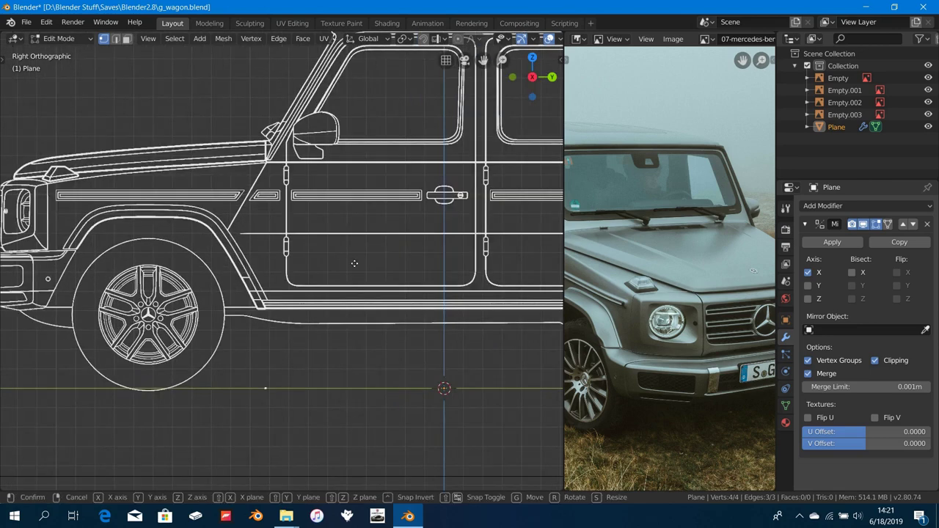
key("g")
key("z")
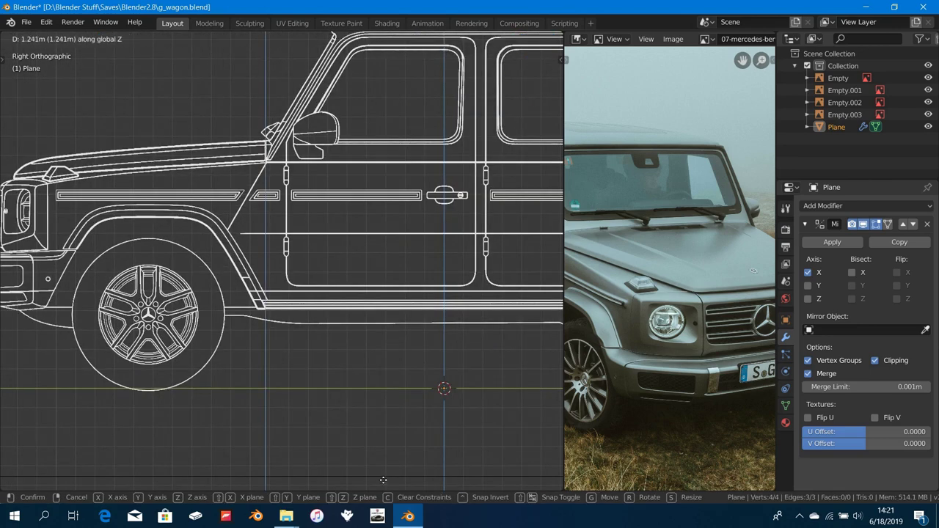
left_click(383, 474)
scroll(367, 455, "down", 1)
scroll(311, 445, "up", 10)
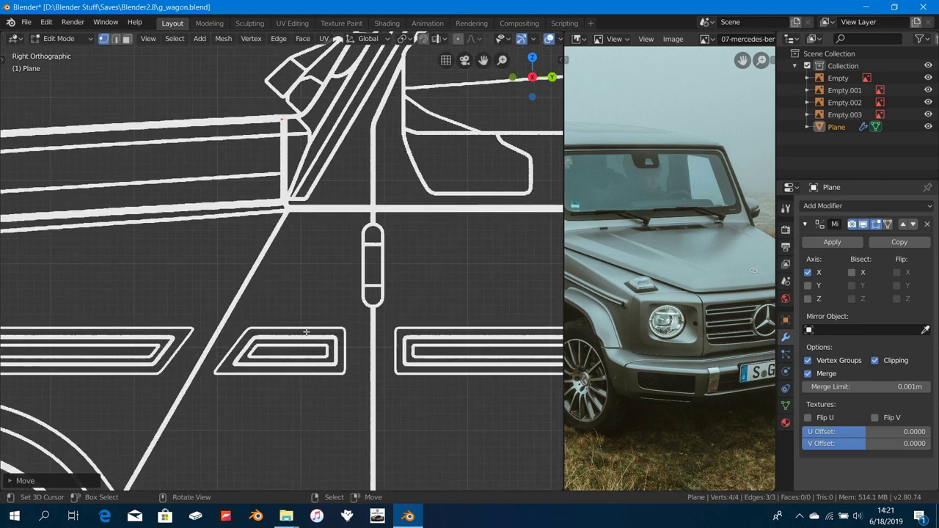
scroll(319, 404, "up", 2)
scroll(318, 403, "down", 4)
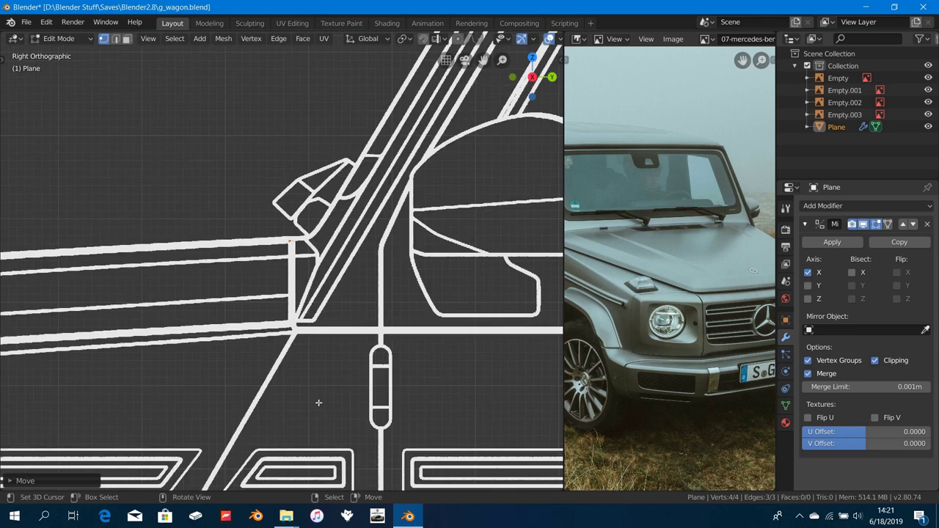
Step: Locate the bonnet's rear edge in perspective and examine it from several angles
middle_click_drag(319, 403, 404, 458)
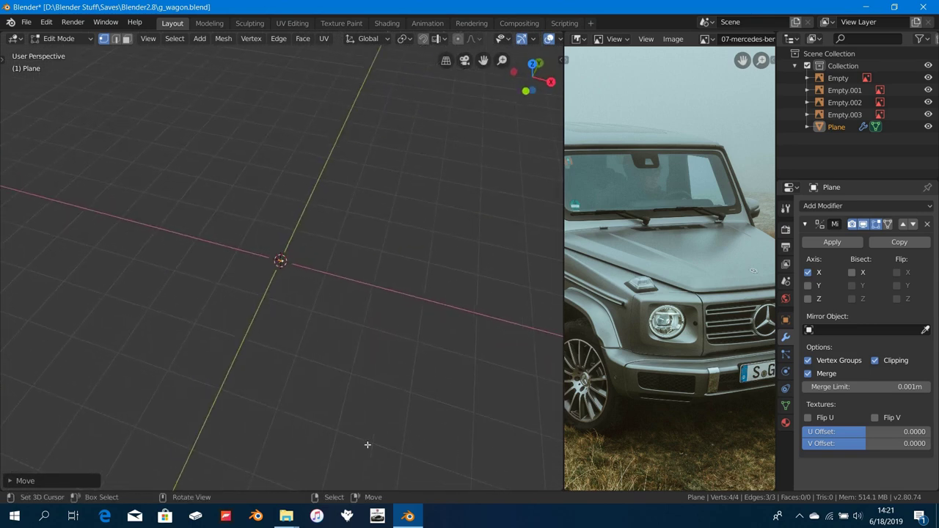
key("alt+a")
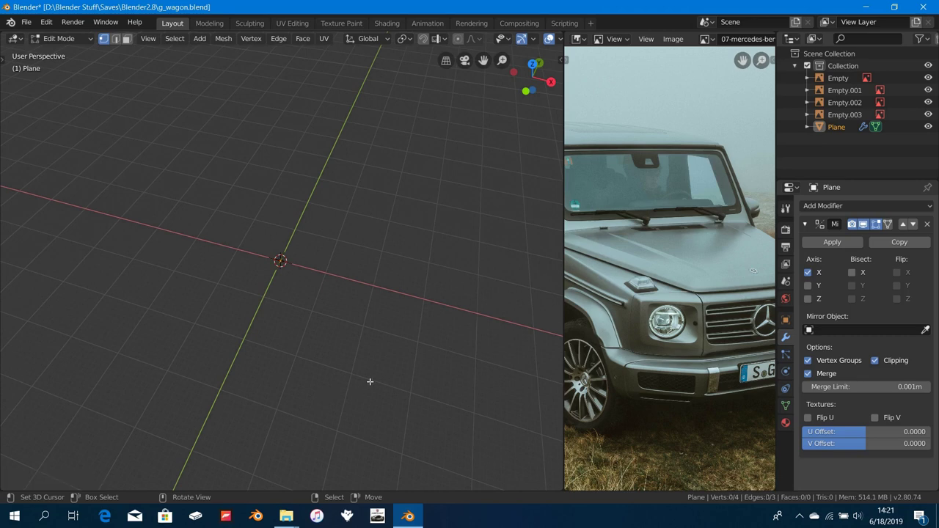
key("a")
key("Tab")
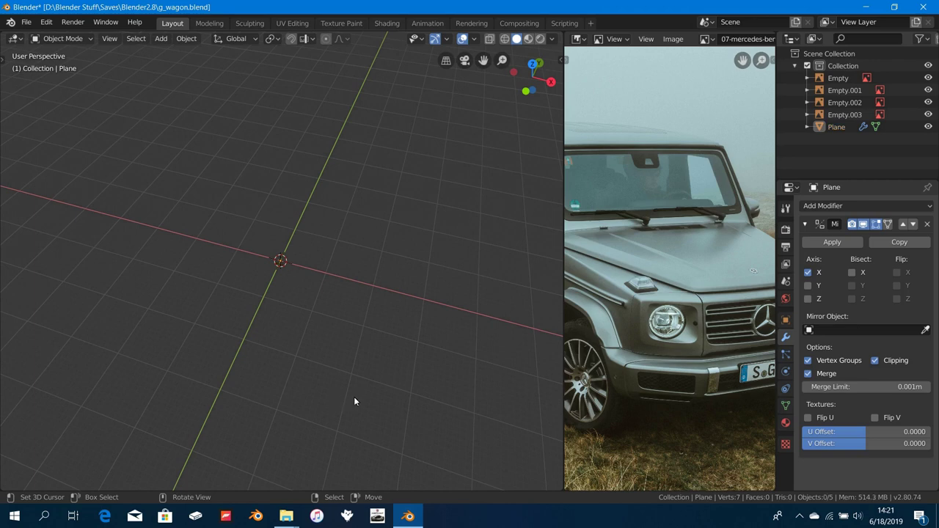
middle_click_drag(355, 402, 278, 441)
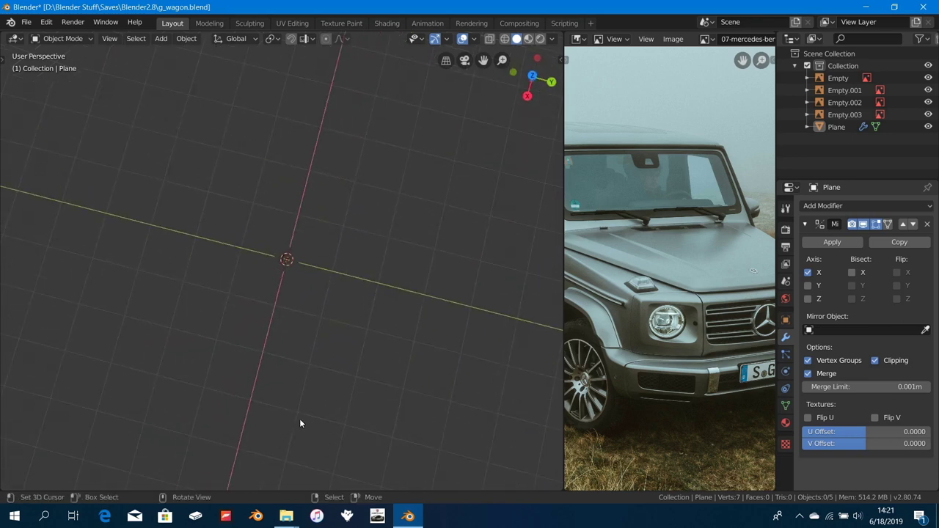
left_click_drag(432, 293, 129, 394)
key("Tab")
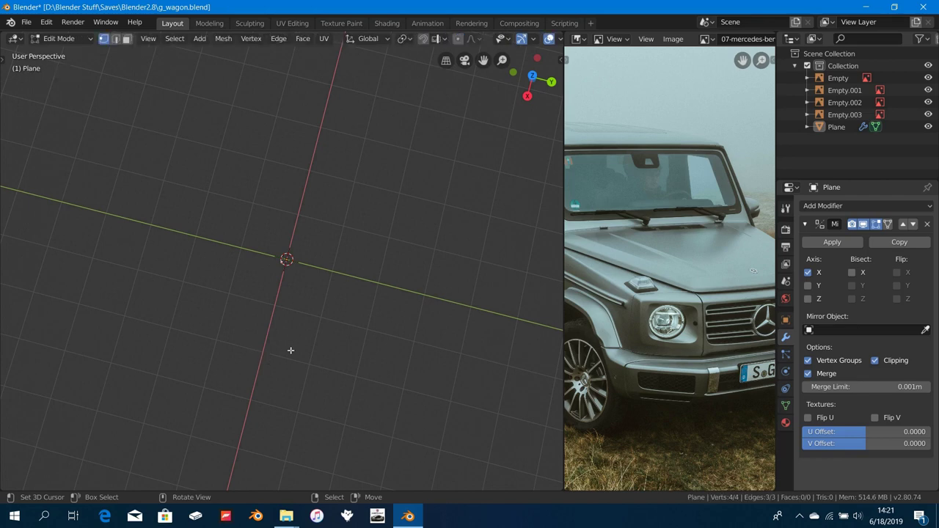
key("KP_Decimal")
scroll(290, 352, "down", 7)
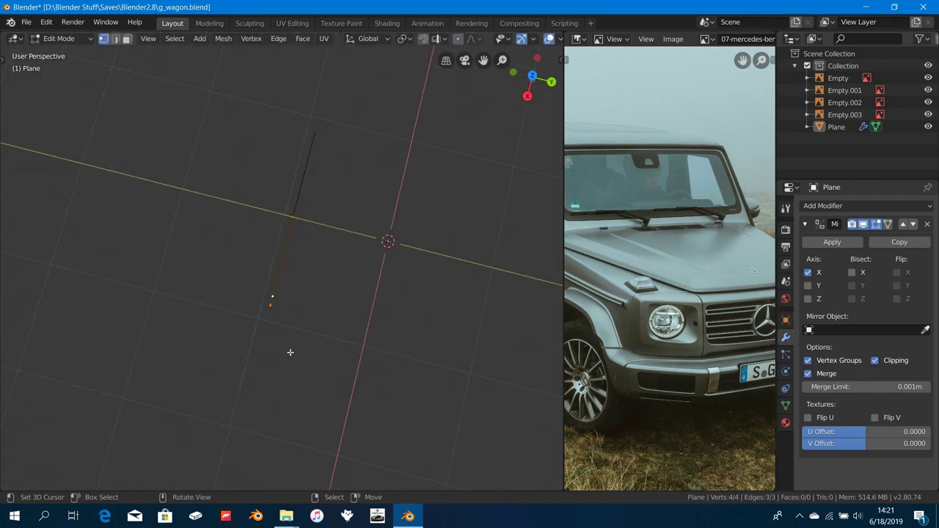
mouse_move(311, 373)
middle_mouse_down()
mouse_move(249, 340)
mouse_move(232, 311)
mouse_move(302, 345)
mouse_move(377, 344)
mouse_move(396, 356)
mouse_move(320, 379)
middle_mouse_up()
key("Tab")
key("Tab")
mouse_move(279, 333)
middle_mouse_down()
mouse_move(272, 377)
mouse_move(271, 347)
middle_mouse_up()
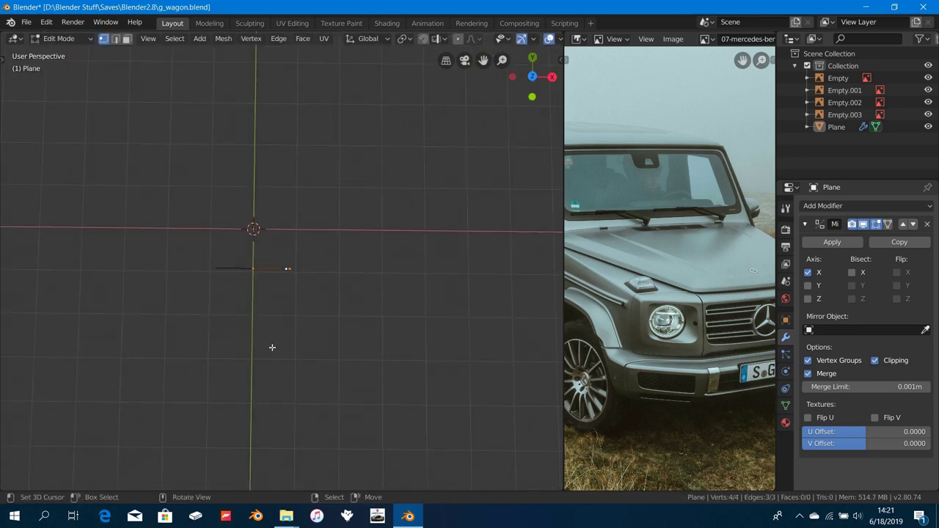
Step: Examine the rear edge against the top blueprint from the bonnet's outer corner towards the centre line
key("KP_7")
scroll(271, 347, "up", 5)
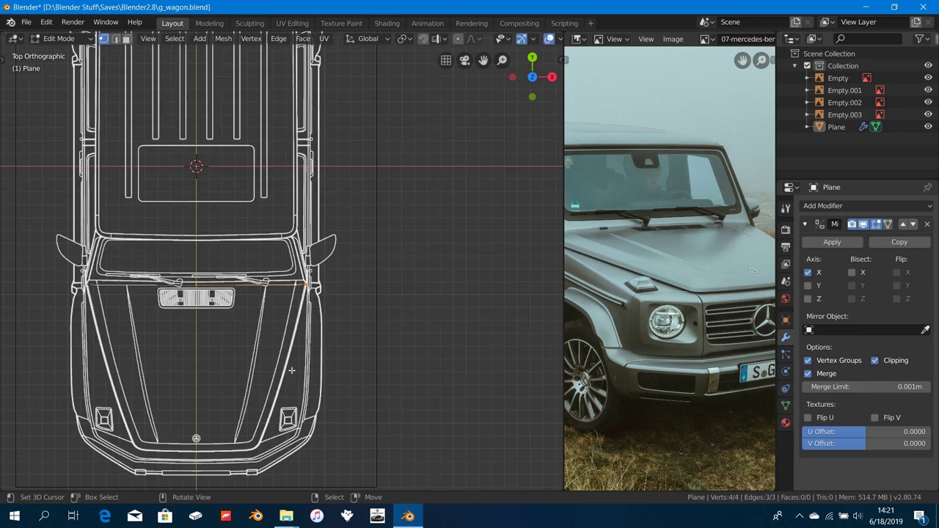
scroll(291, 371, "up", 5)
middle_click_drag(315, 360, 326, 321, "shift")
scroll(332, 323, "up", 4)
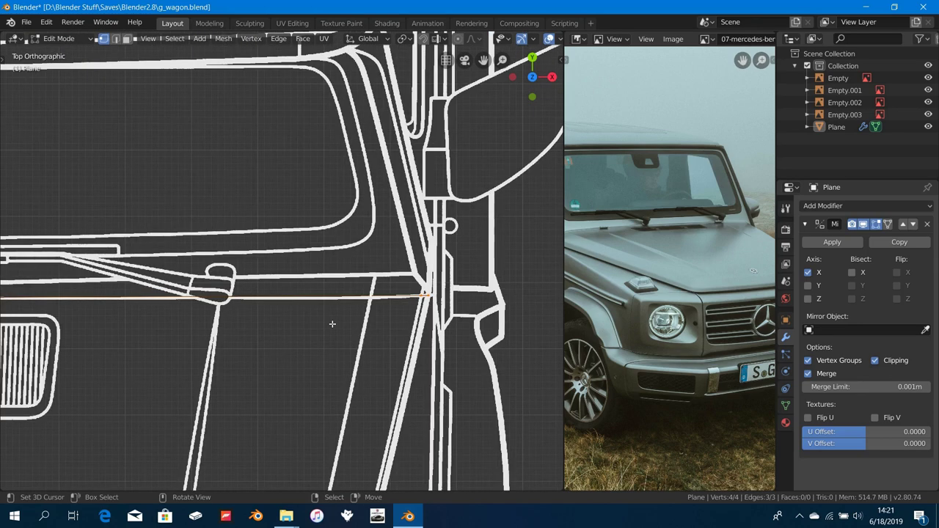
scroll(365, 325, "up", 5)
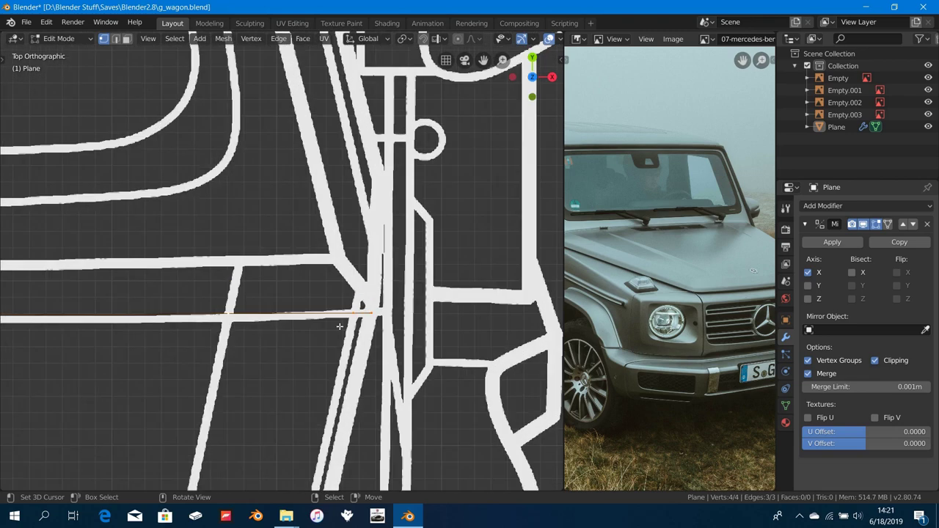
middle_click_drag(269, 327, 387, 319, "shift")
scroll(352, 321, "down", 4)
middle_click_drag(327, 323, 81, 326, "shift")
scroll(146, 312, "down", 3)
Step: Select the rear edge's centre-line vertex and raise it along Z to the bonnet's rear top corner in the side blueprint
middle_click_drag(164, 309, 360, 317, "shift")
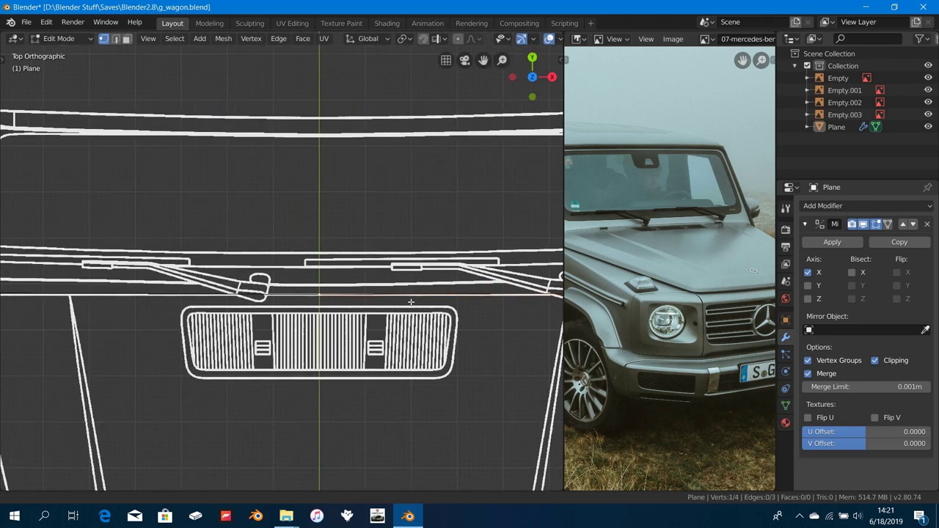
scroll(227, 302, "right", 5, "ctrl")
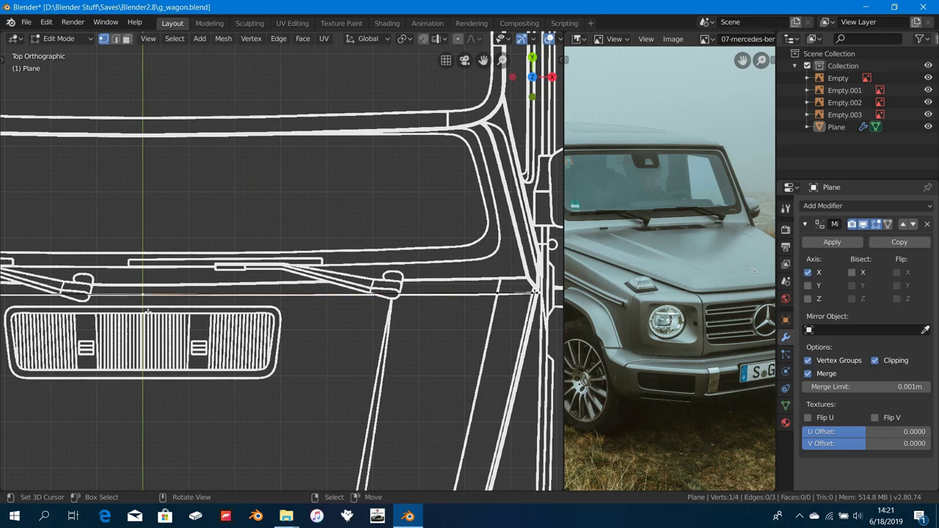
key("KP_3")
key("KP_3")
scroll(201, 239, "down", 10)
scroll(284, 415, "up", 2)
middle_click_drag(201, 239, 244, 325, "shift")
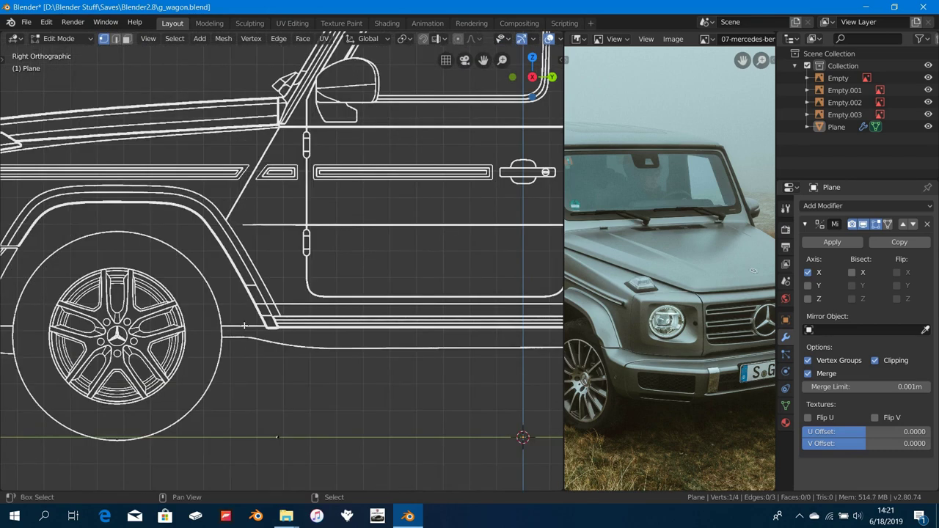
key("g")
key("z")
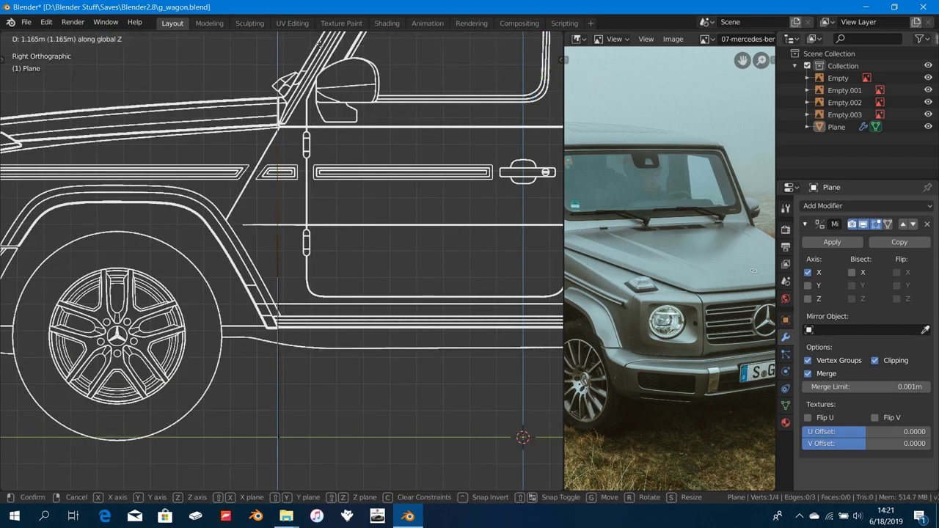
left_click(319, 475)
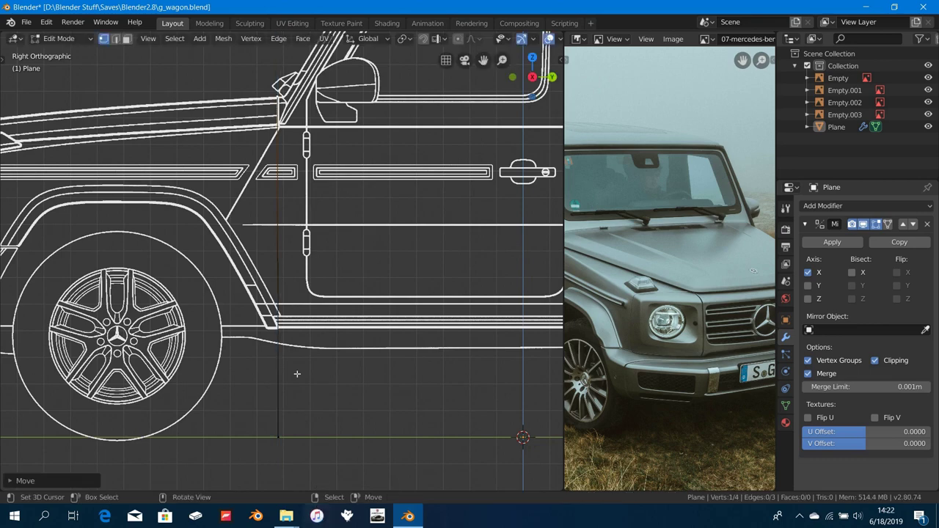
Step: Lower the centre-line vertex slightly along Z onto the bonnet's top line in the side blueprint
key("KP_Decimal")
scroll(310, 346, "up", 12)
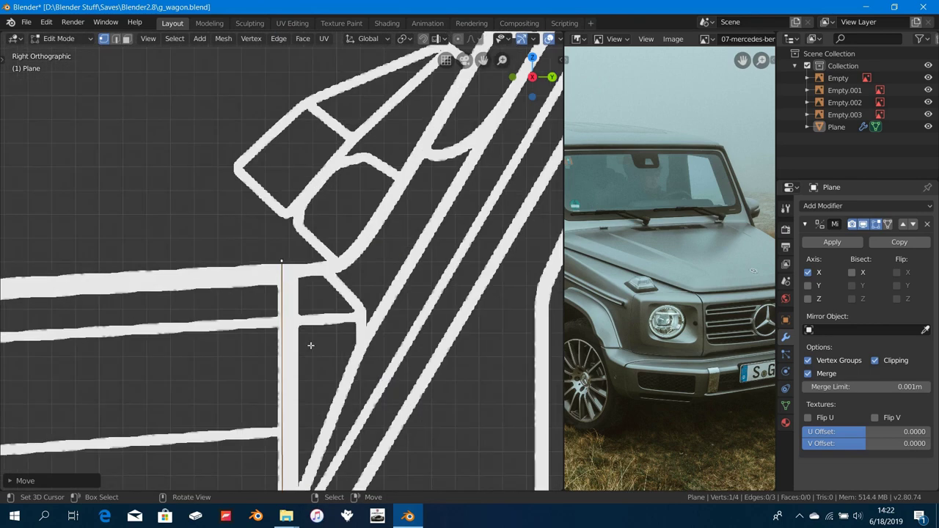
key("g")
key("z")
left_click(311, 355)
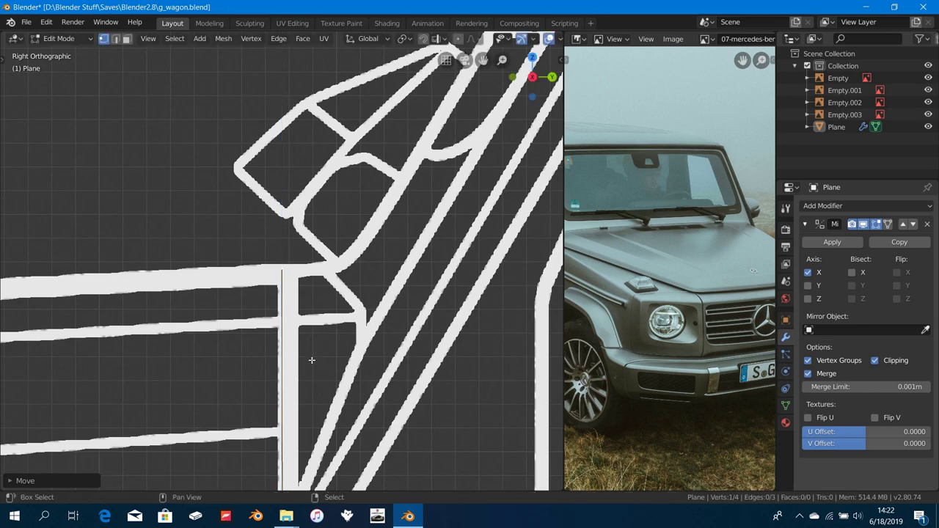
Step: Select the three outer vertices of the bonnet's rear edge and raise them along Z to the bonnet's upper lines in the side blueprint
scroll(309, 356, "down", 8)
middle_click_drag(306, 362, 329, 300)
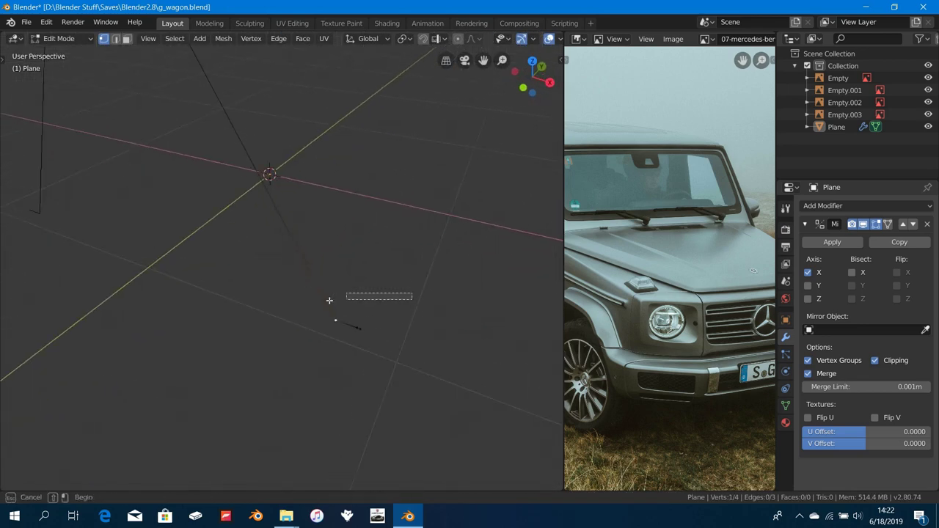
left_click_drag(411, 285, 292, 350)
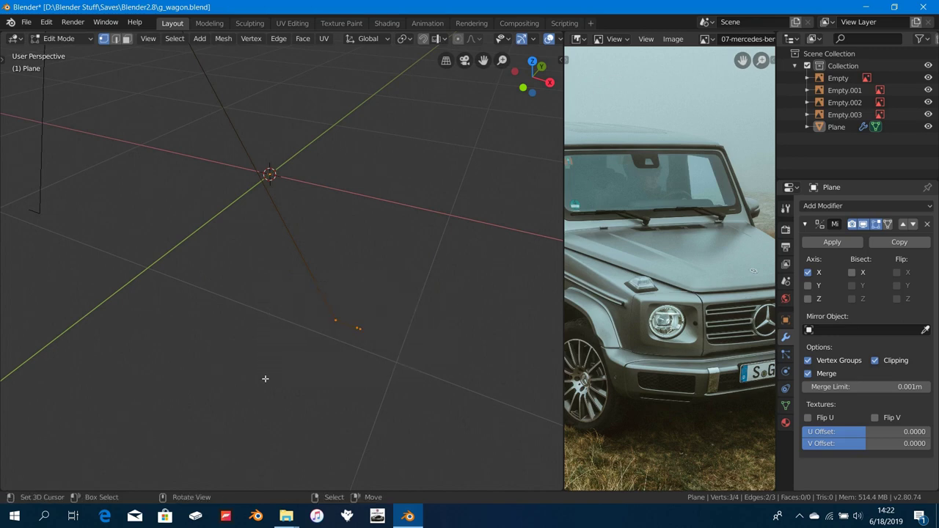
key("KP_3")
scroll(265, 378, "down", 5)
middle_click_drag(378, 294, 352, 382, "shift")
scroll(352, 382, "up", 3)
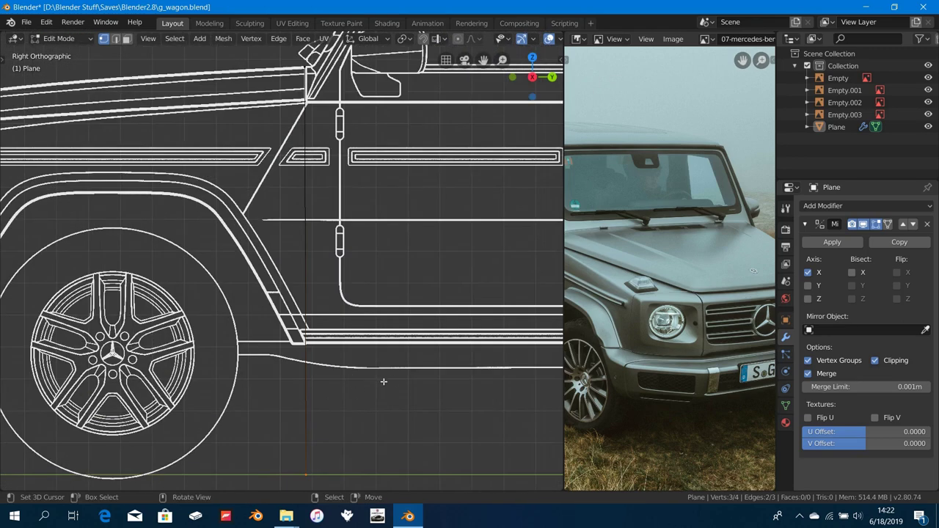
key("g")
key("z")
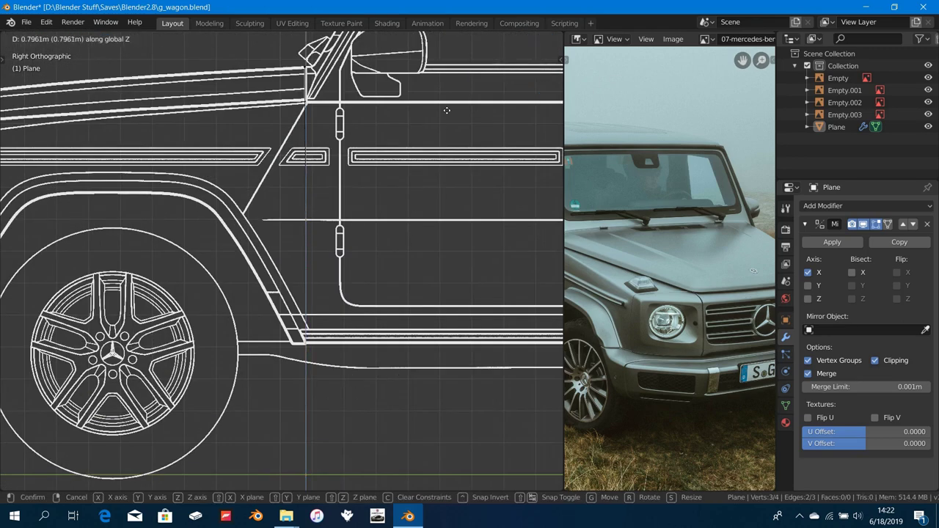
left_click(474, 436)
Step: Nudge the three outer rear-edge vertices along Z onto the second bonnet line in the side blueprint
scroll(384, 404, "up", 5)
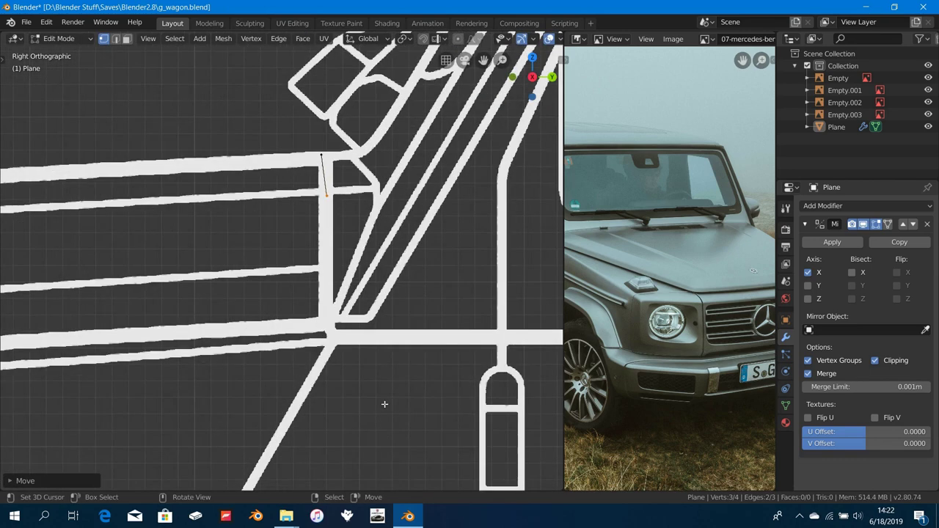
middle_click_drag(411, 363, 369, 411, "shift")
key("g")
key("z")
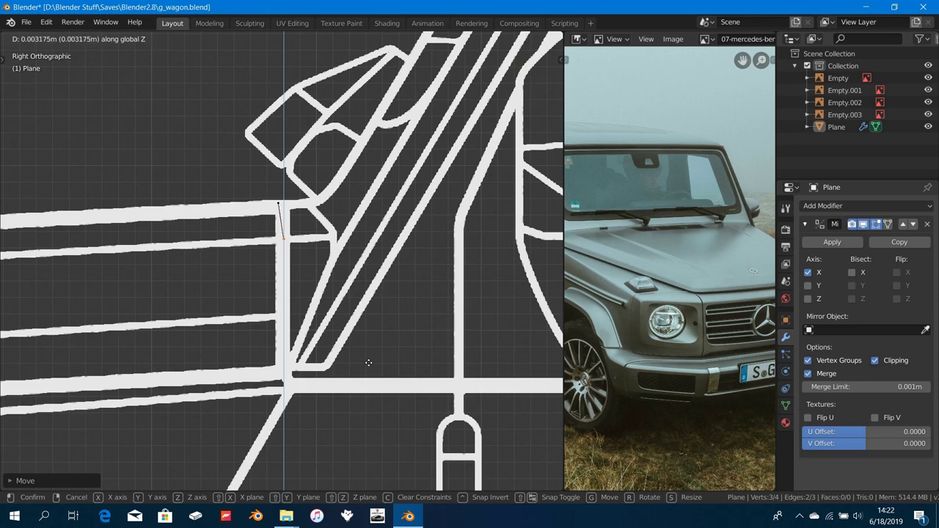
left_click(361, 362)
Step: Select only the two outermost rear-edge vertices and lower them about 0.048 m along Z onto the third bonnet line in the side blueprint
middle_click_drag(358, 364, 412, 415)
left_click(268, 248, "shift")
key("KP_3")
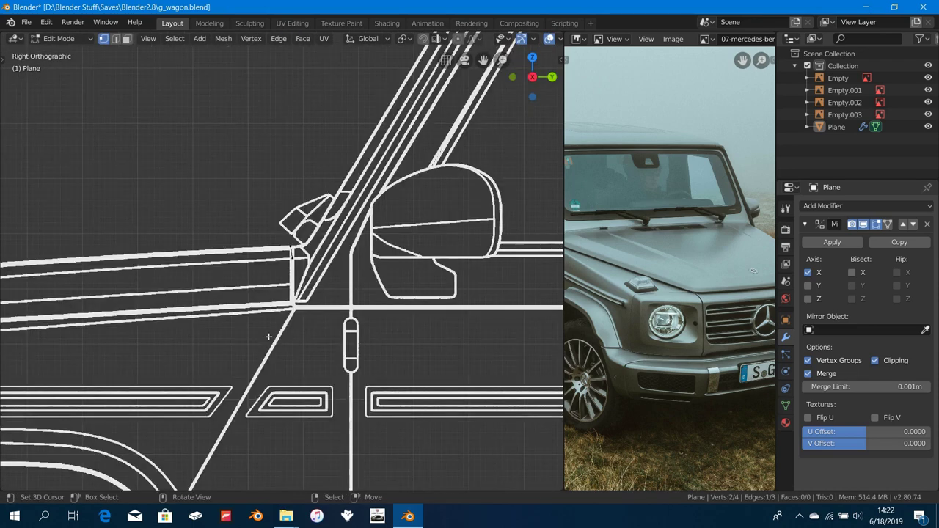
scroll(270, 337, "up", 5)
key("g")
key("z")
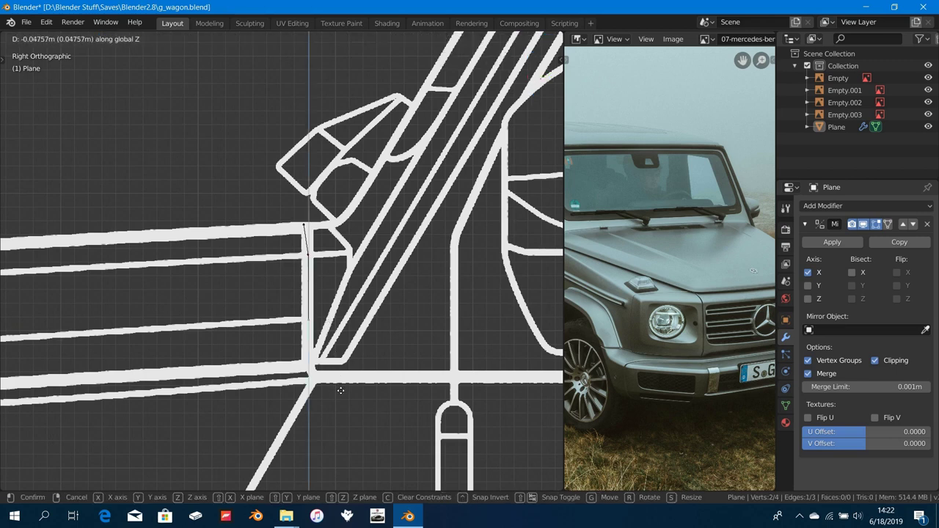
left_click(340, 390)
Step: Select the rear edge's outermost vertex in perspective and try to lower it along Z in the side blueprint
scroll(340, 387, "down", 3)
middle_click_drag(339, 386, 408, 412)
left_click_drag(291, 257, 275, 324)
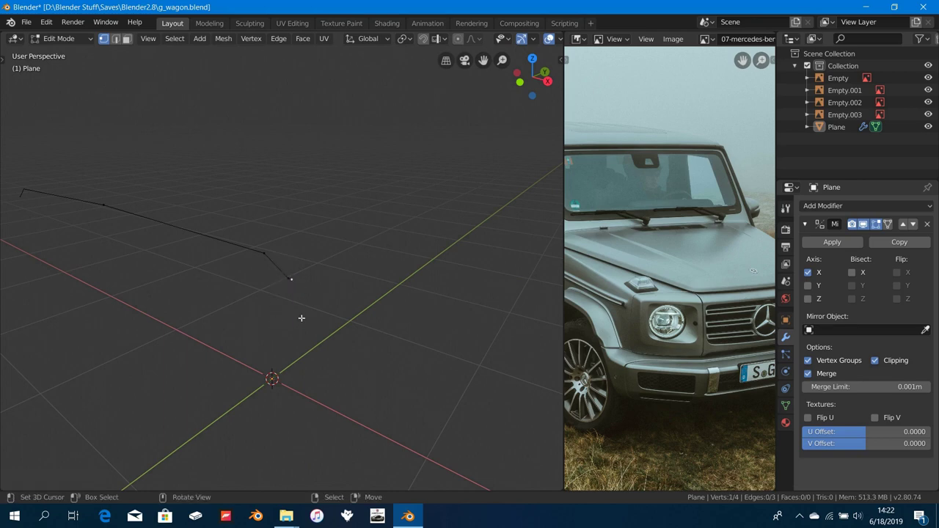
key("KP_3")
scroll(294, 352, "up", 5)
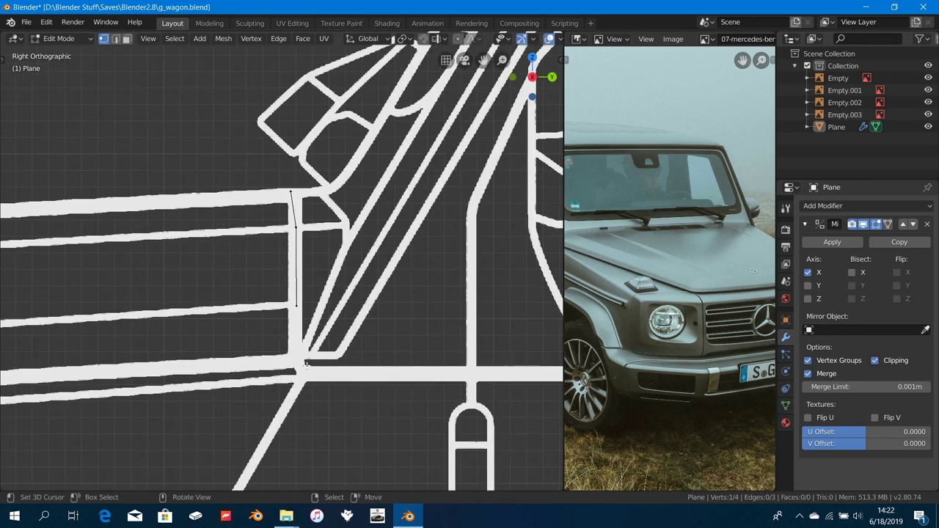
key("g")
key("z")
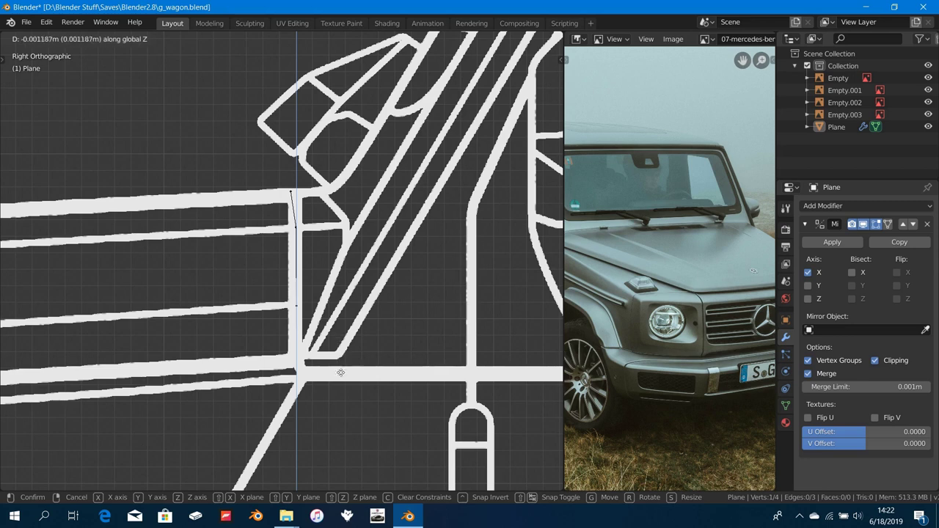
left_click(283, 365)
middle_click_drag(283, 366, 365, 376)
key("g")
key("z")
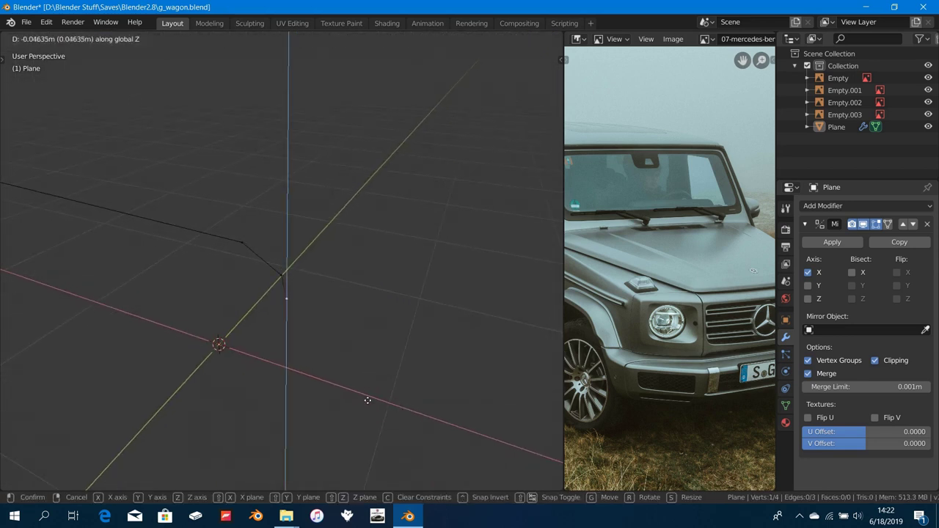
key("Escape")
Step: Lower the outermost rear-edge vertex about 0.034 m along Z onto the bonnet's lower edge in the side blueprint
key("KP_3")
scroll(368, 400, "up", 3)
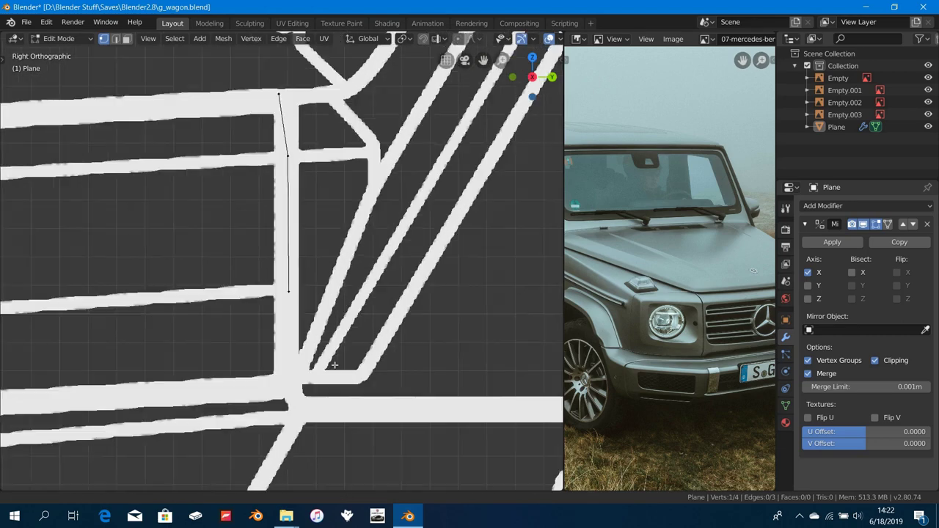
key("g")
key("z")
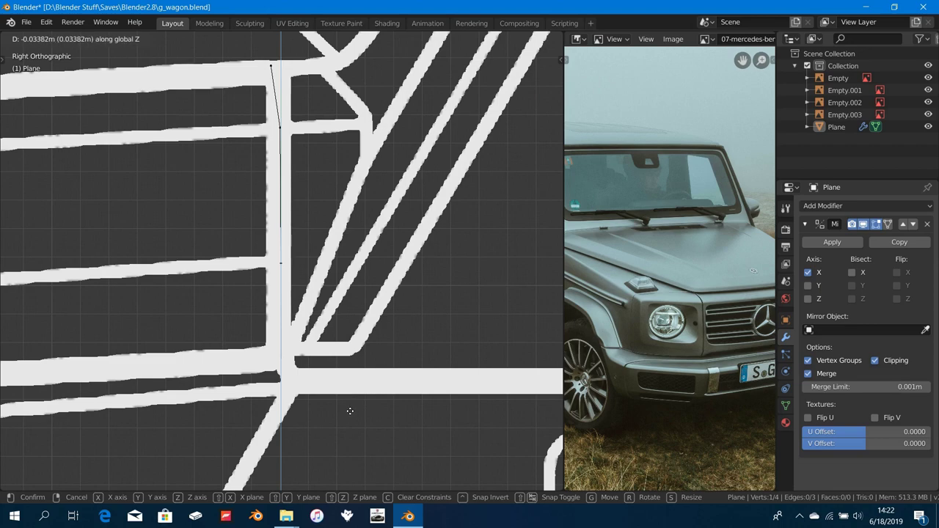
left_click(350, 411)
Step: Select the whole rear edge and extrude it forward along Y to the star emblem in the top blueprint
scroll(348, 409, "down", 7)
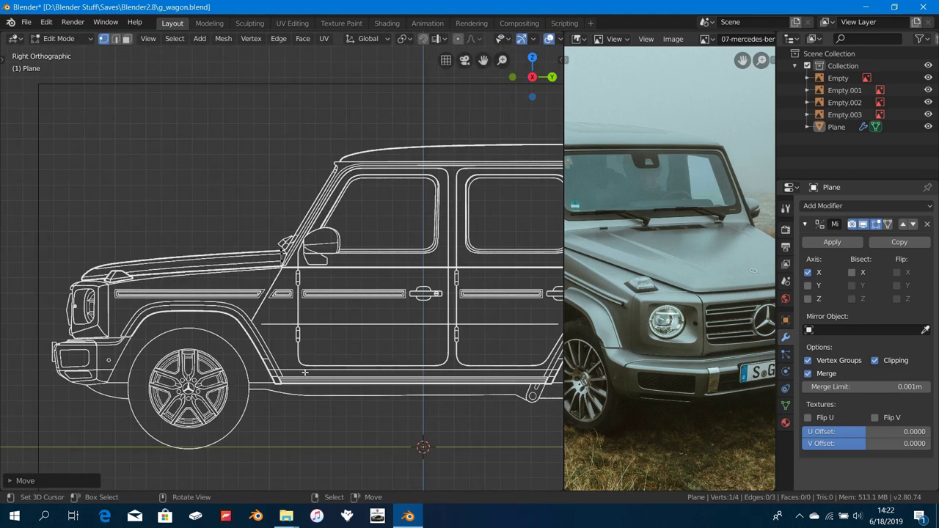
scroll(303, 371, "up", 5)
scroll(304, 371, "down", 6)
middle_click_drag(303, 371, 396, 406)
middle_click_drag(285, 350, 382, 416, "shift")
right_click(348, 320, "alt")
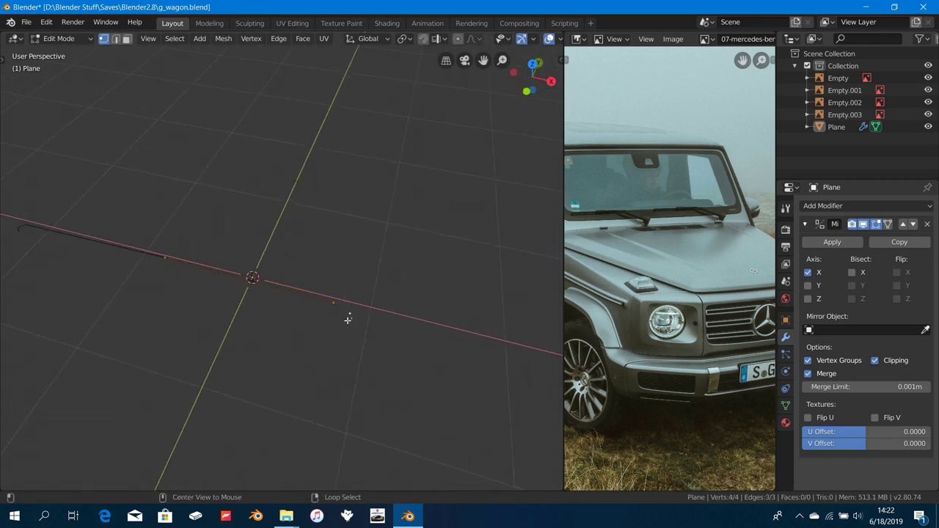
middle_click_drag(347, 320, 306, 364)
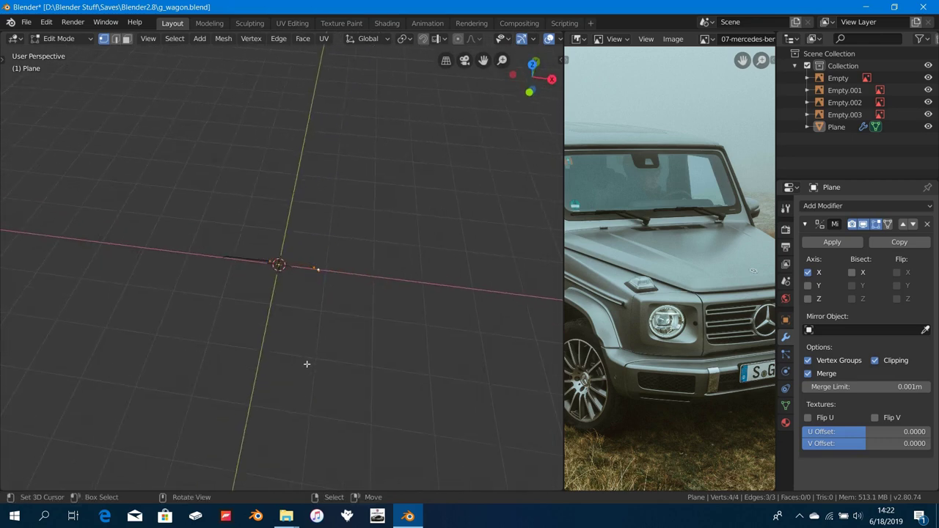
key("KP_7")
scroll(306, 364, "up", 8)
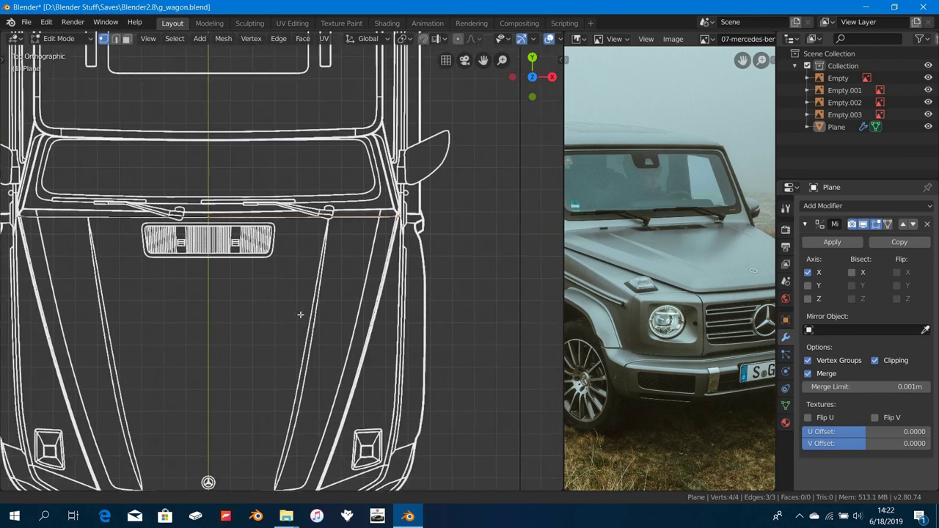
key("e")
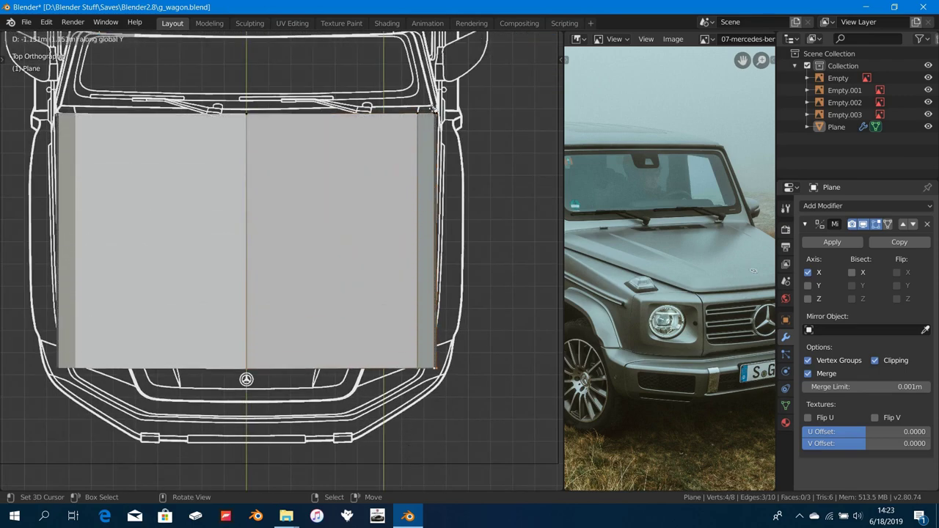
left_click(443, 67)
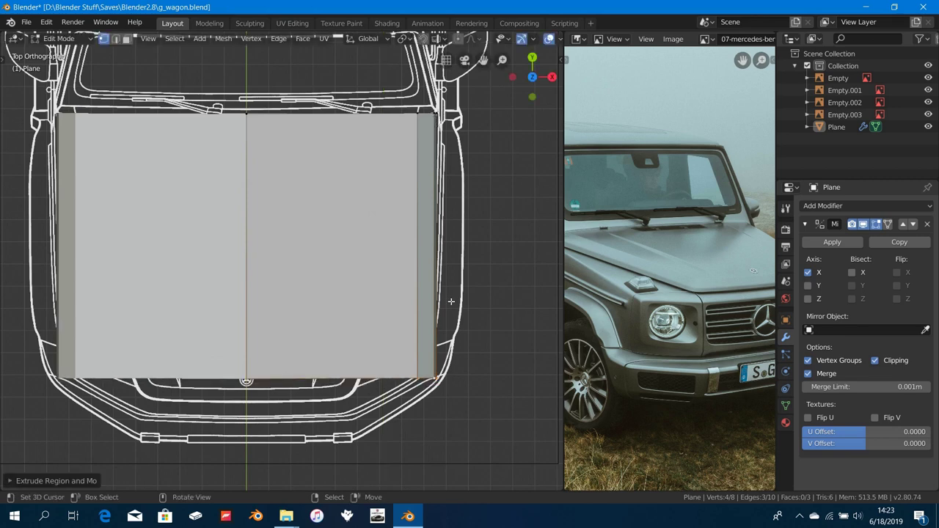
Step: Switch the mesh to wireframe display and reselect the extruded front edge
key("z")
left_click(345, 299)
scroll(396, 328, "up", 2)
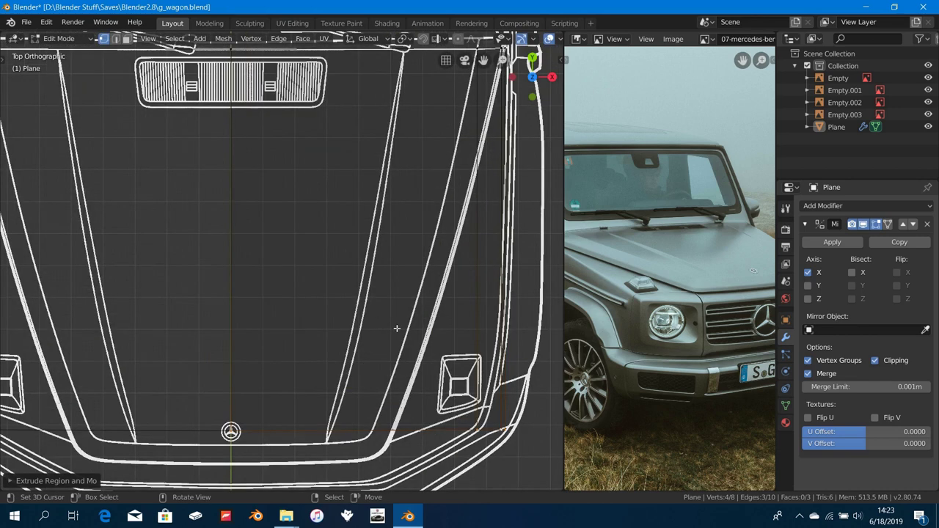
middle_click_drag(395, 333, 348, 298, "shift")
scroll(298, 337, "down", 2)
right_click(239, 352, "alt")
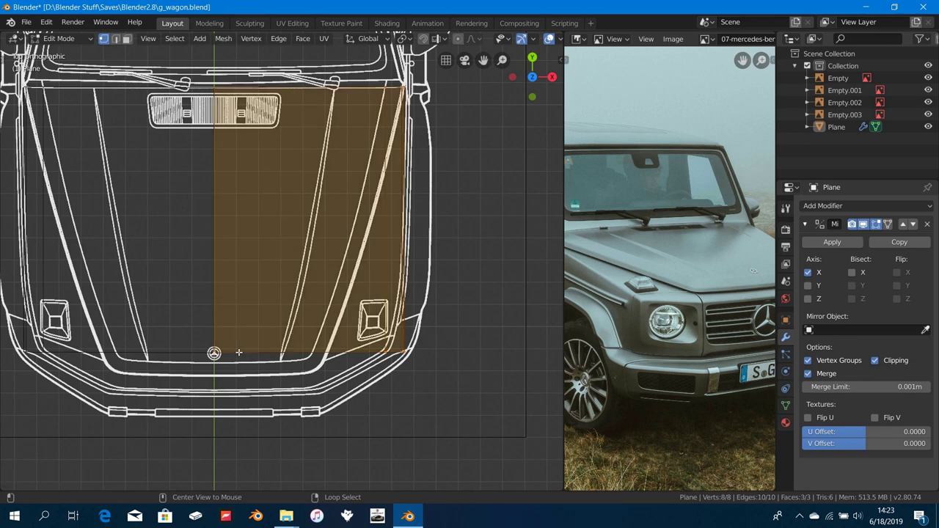
right_click(229, 356, "alt")
Step: Examine the extruded front edge against the top blueprint from the outer corner to the star emblem, keeping the edge selected
scroll(296, 349, "up", 2)
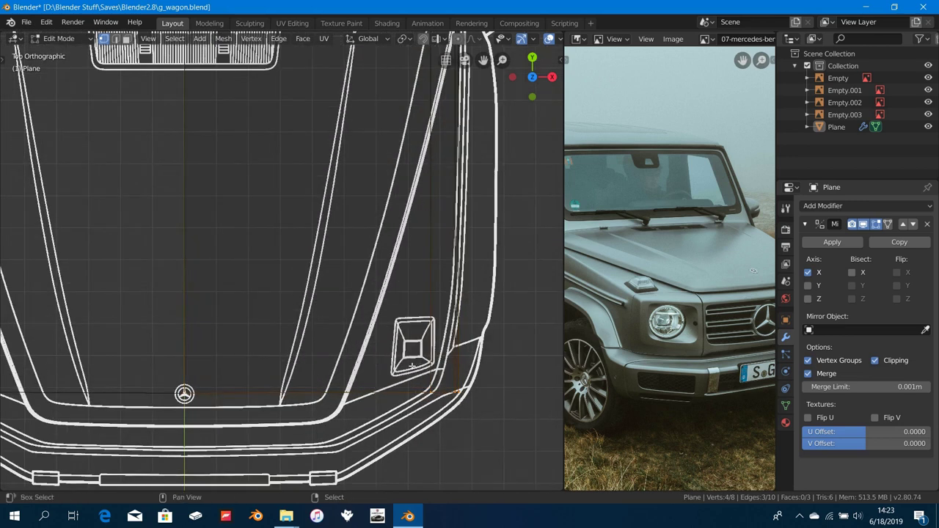
middle_click_drag(397, 360, 333, 360, "shift")
middle_click_drag(236, 360, 270, 360, "shift")
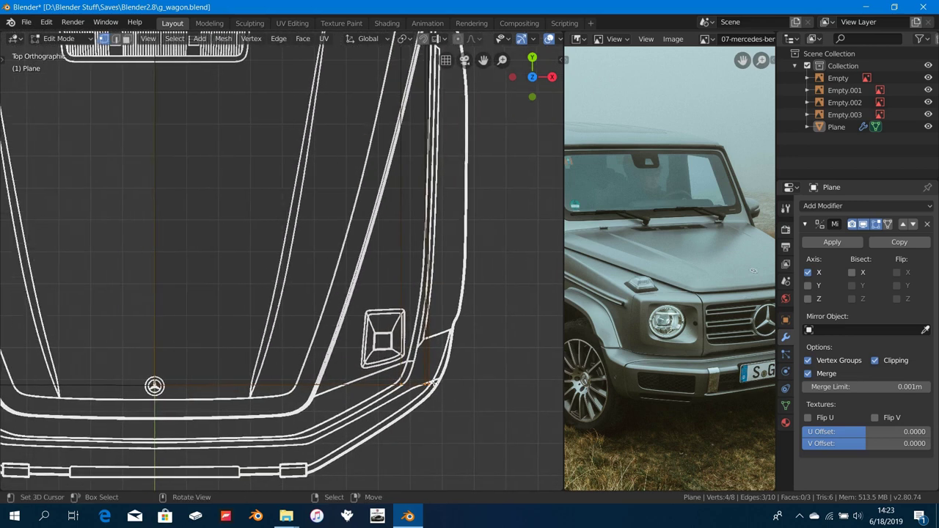
middle_click_drag(196, 369, 268, 294, "shift")
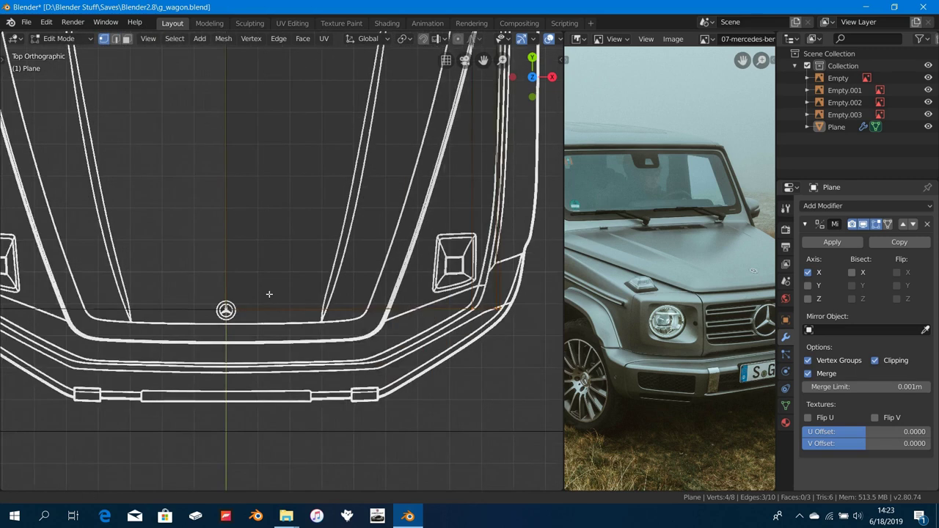
scroll(235, 297, "up", 4)
middle_click_drag(221, 321, 292, 277, "shift")
scroll(292, 277, "up", 2)
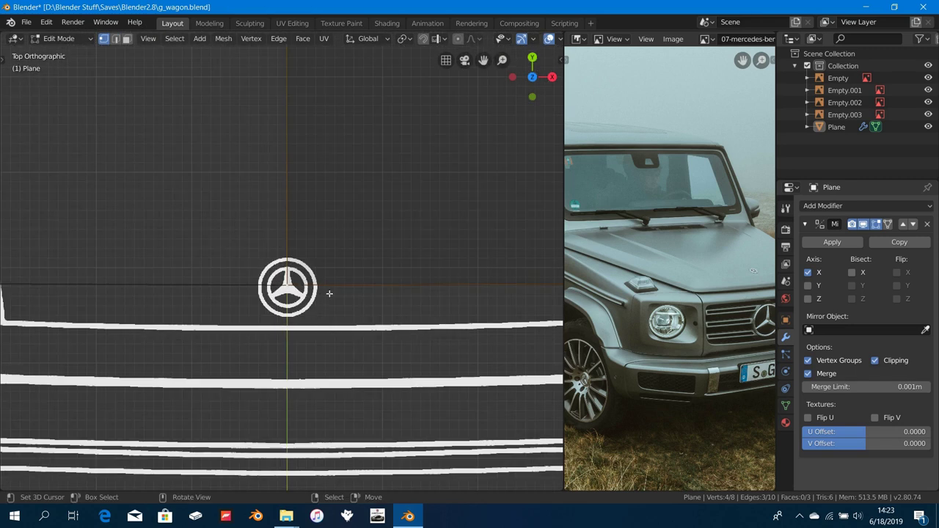
left_click(306, 287, "alt")
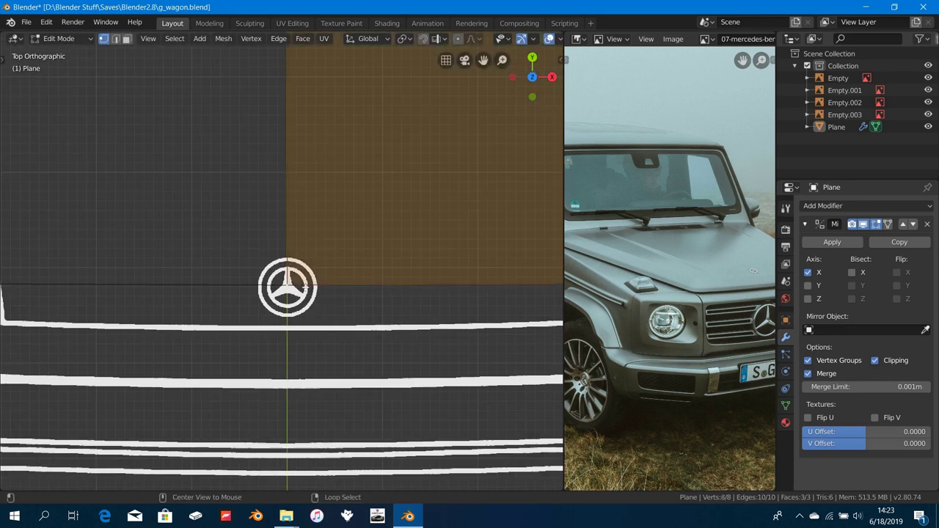
left_click(305, 288, "alt")
scroll(295, 292, "down", 3)
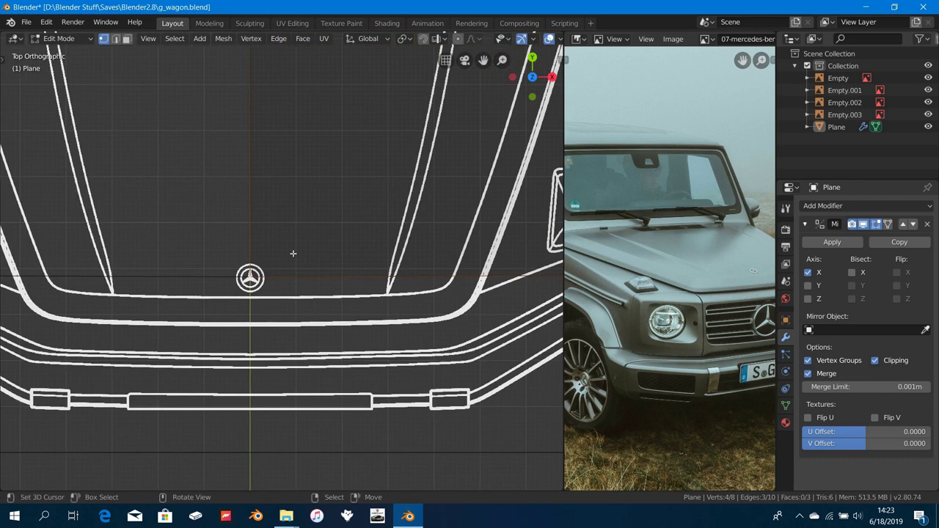
Step: Move the bonnet's front edge about 0.025 m backward along Y in the top view
key("g")
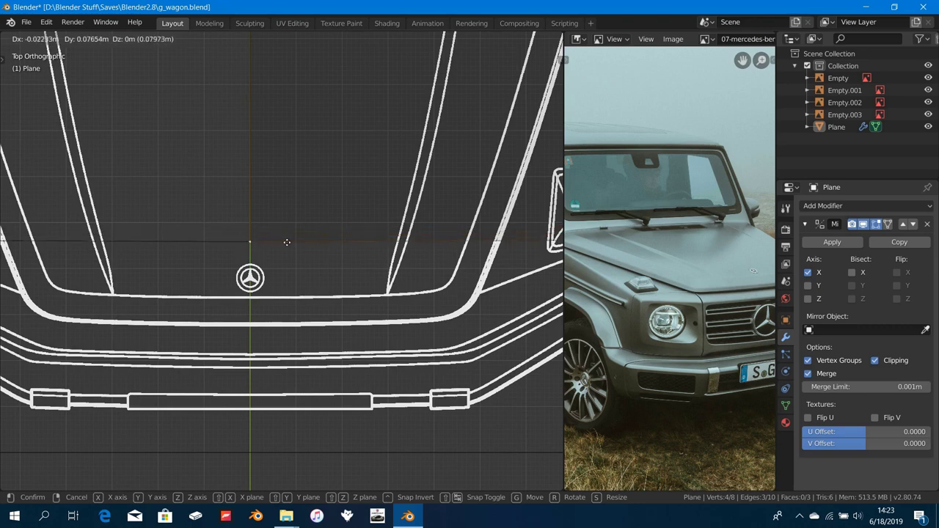
right_click(282, 225)
middle_click_drag(327, 225, 183, 223, "shift")
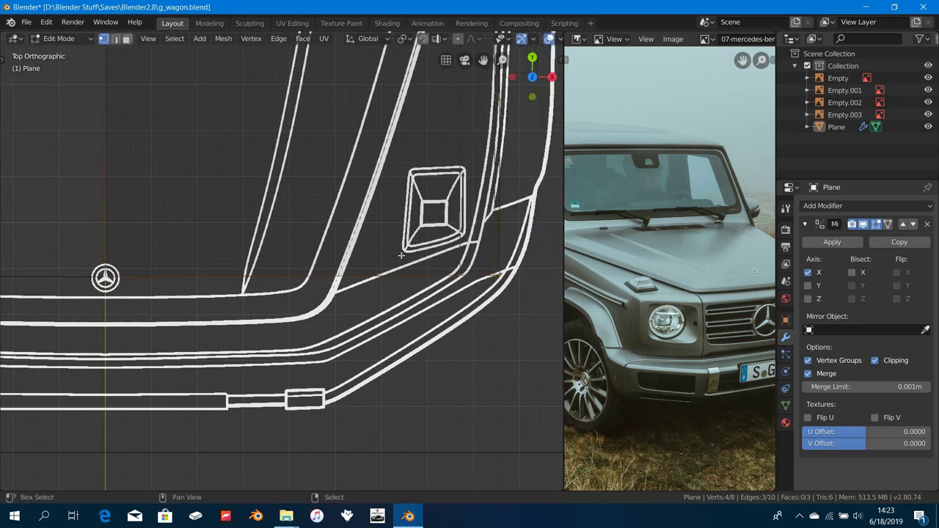
scroll(345, 262, "down", 2)
middle_click_drag(346, 262, 372, 253, "shift")
scroll(344, 253, "up", 1)
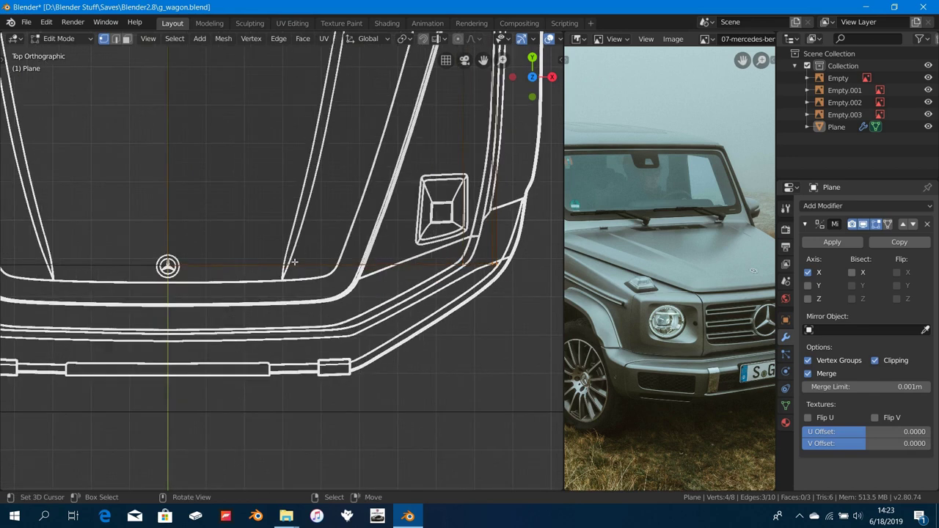
key("g")
key("y")
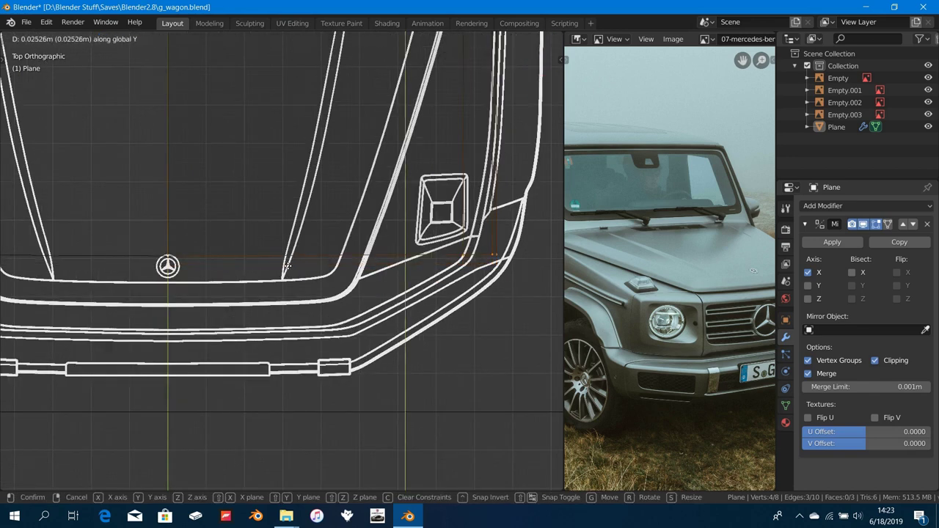
left_click(288, 266)
scroll(319, 283, "down", 1)
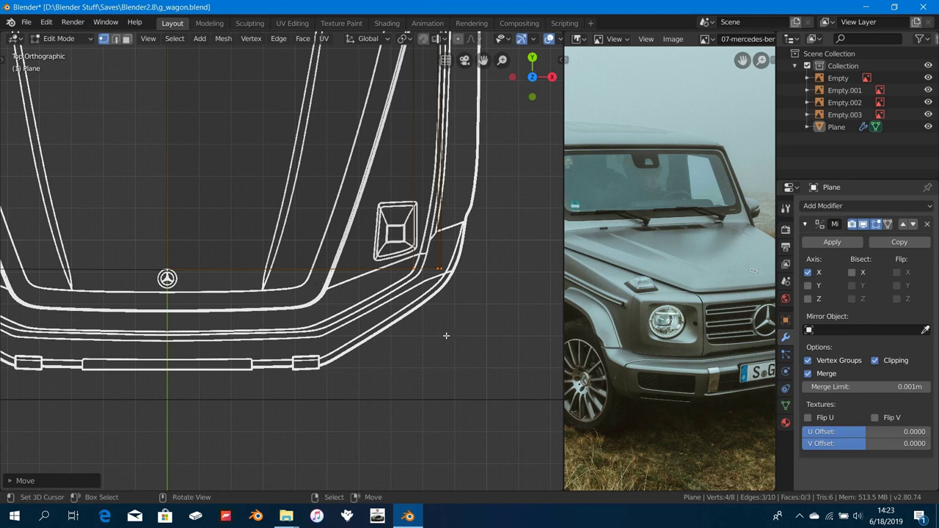
key("s")
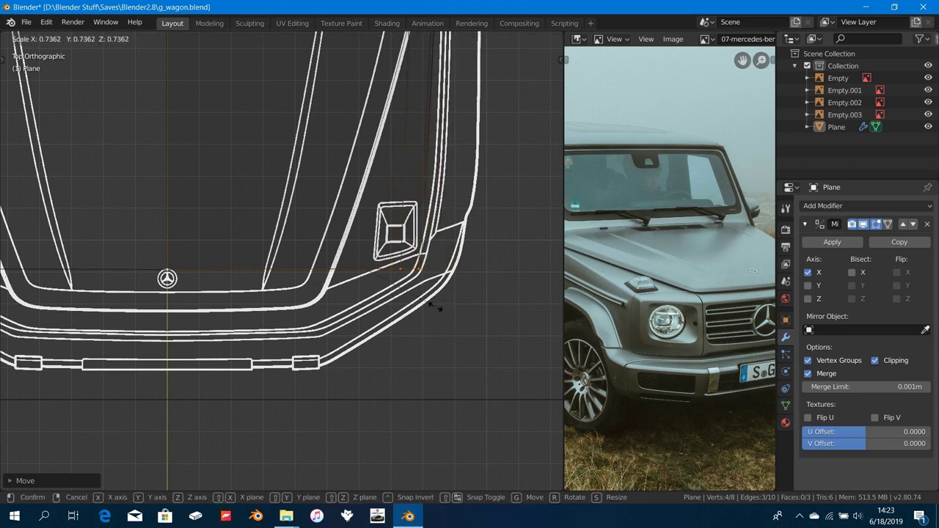
left_click(377, 302)
scroll(373, 299, "down", 3)
scroll(378, 311, "up", 3)
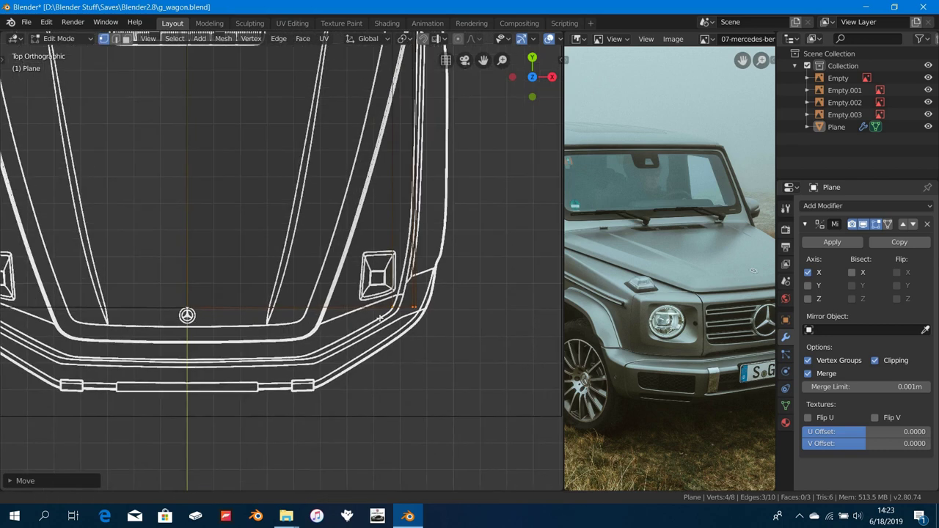
Step: Set the pivot point to Active Element and scale the bonnet's front edge inward along X to the bonnet outline in the top blueprint
left_click(410, 40)
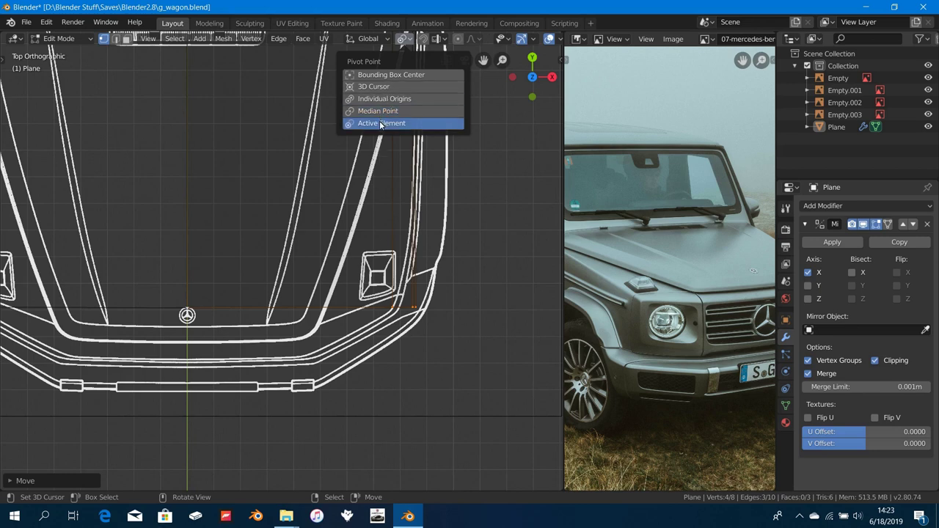
scroll(342, 203, "up", 4)
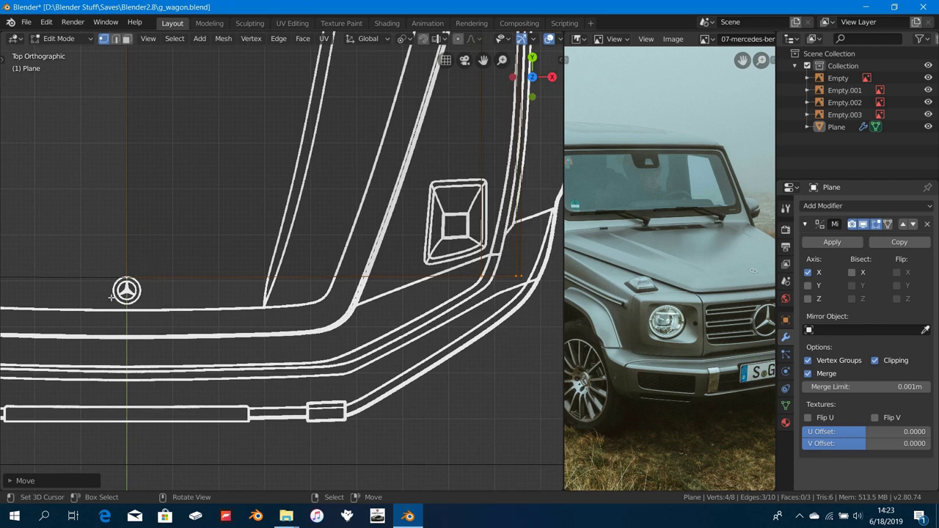
middle_click_drag(309, 309, 294, 312, "shift")
key("s")
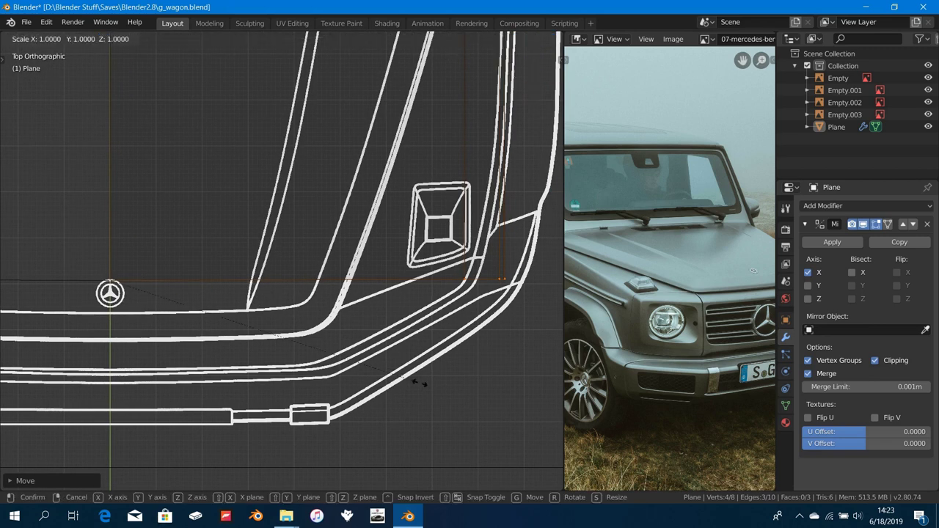
key("x")
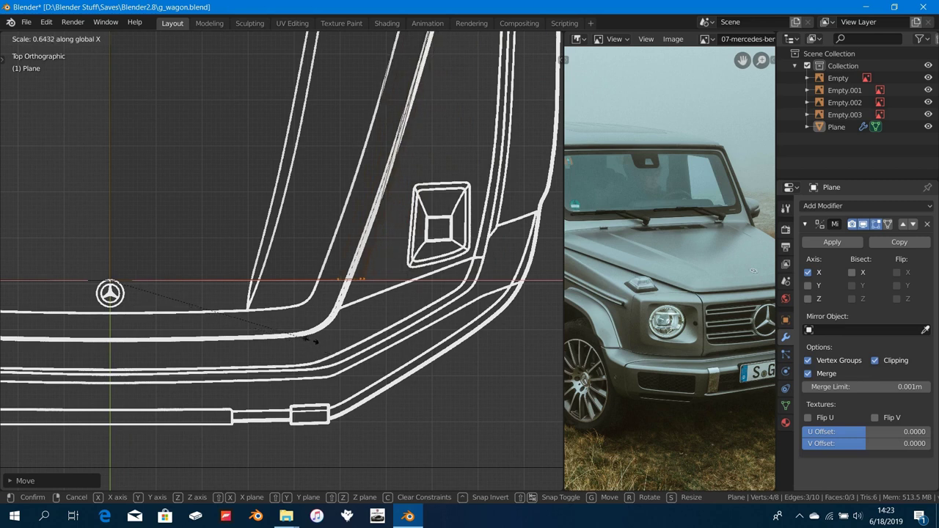
left_click(243, 310)
Step: Deselect the front edge's two outermost vertices and scale the remaining ones to about 0.97 along X
left_click_drag(438, 252, 338, 292, "ctrl")
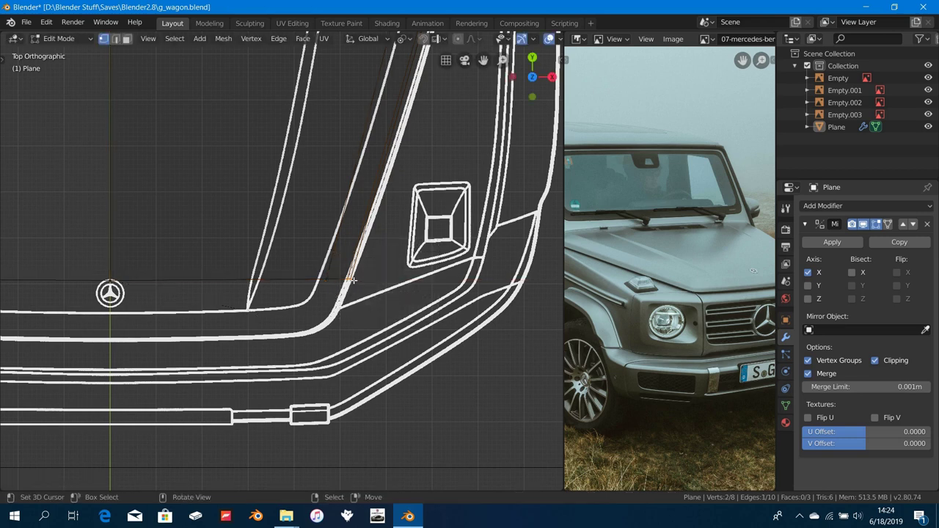
key("ctrl+z")
key("ctrl+z")
left_click_drag(406, 262, 334, 304)
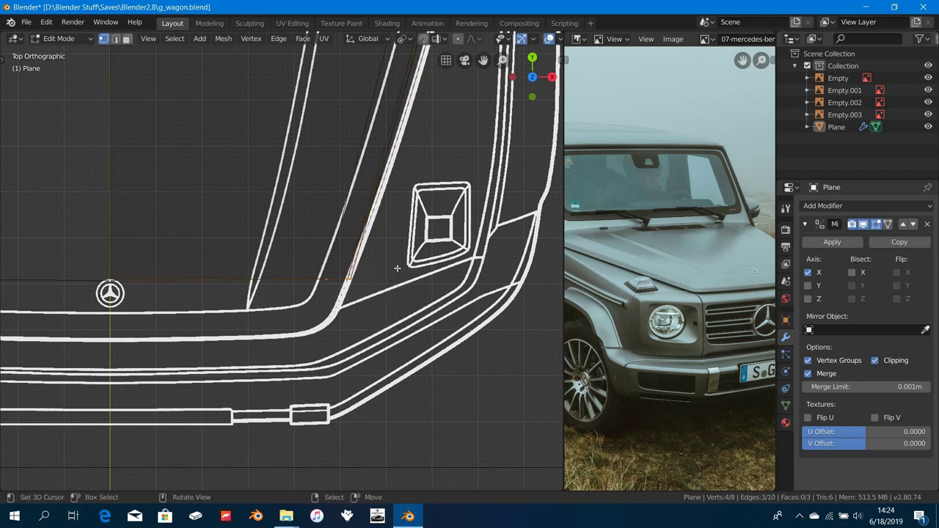
left_click_drag(397, 264, 337, 302)
scroll(310, 307, "up", 1)
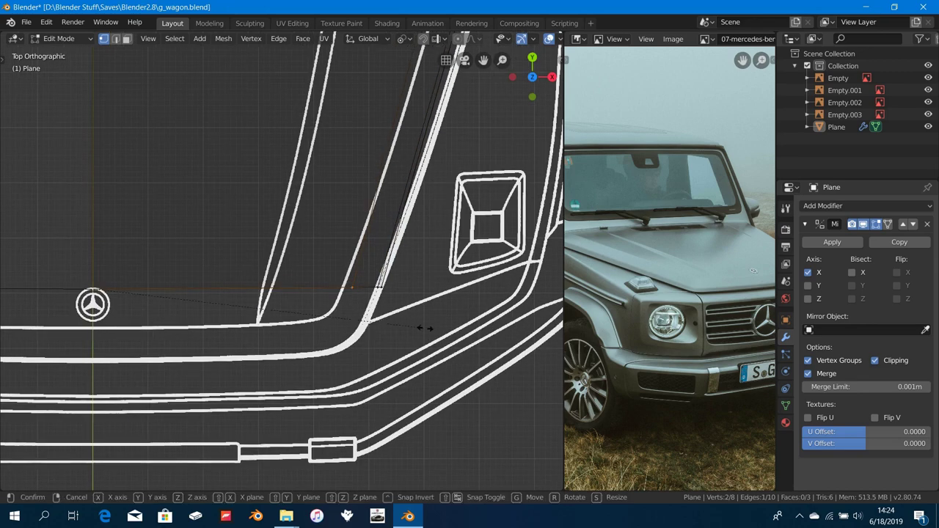
key("s")
key("x")
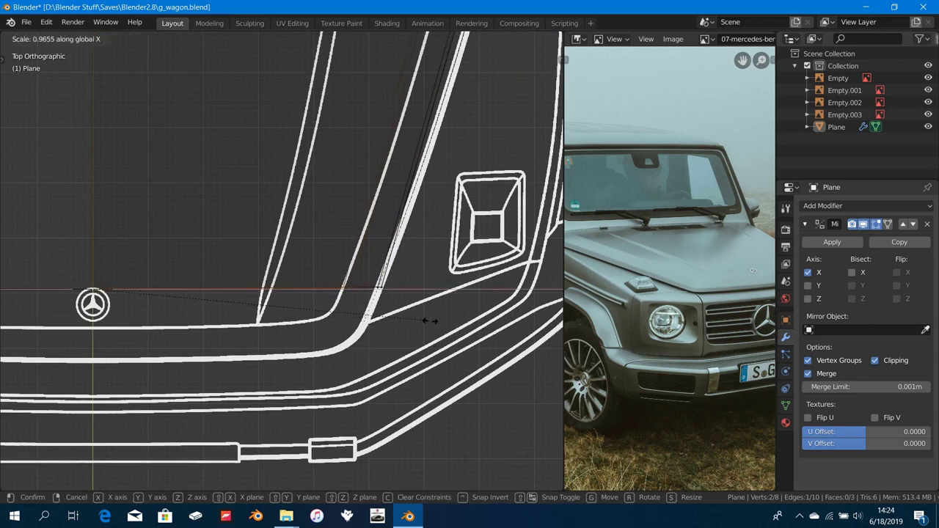
left_click(433, 323)
Step: Replace the wireframe display with Look Dev shading and leave Edit Mode to view the bonnet in perspective
scroll(367, 316, "down", 6)
mouse_move(346, 314)
middle_mouse_down()
mouse_move(292, 269)
mouse_move(328, 291)
middle_mouse_up()
key("z")
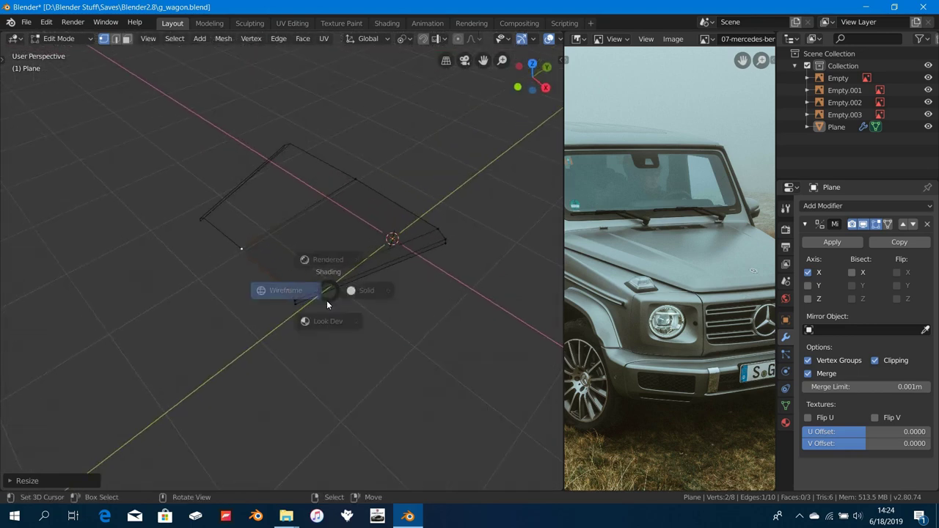
left_click(404, 295)
mouse_move(403, 295)
middle_mouse_down()
mouse_move(413, 289)
mouse_move(289, 329)
mouse_move(342, 316)
mouse_move(372, 273)
mouse_move(367, 304)
mouse_move(413, 268)
mouse_move(394, 285)
middle_mouse_up()
key("Tab")
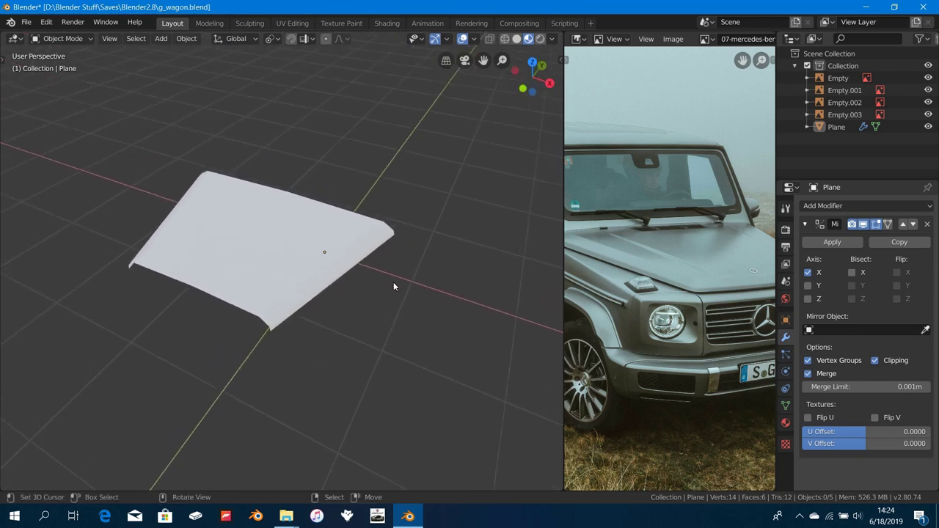
key("n")
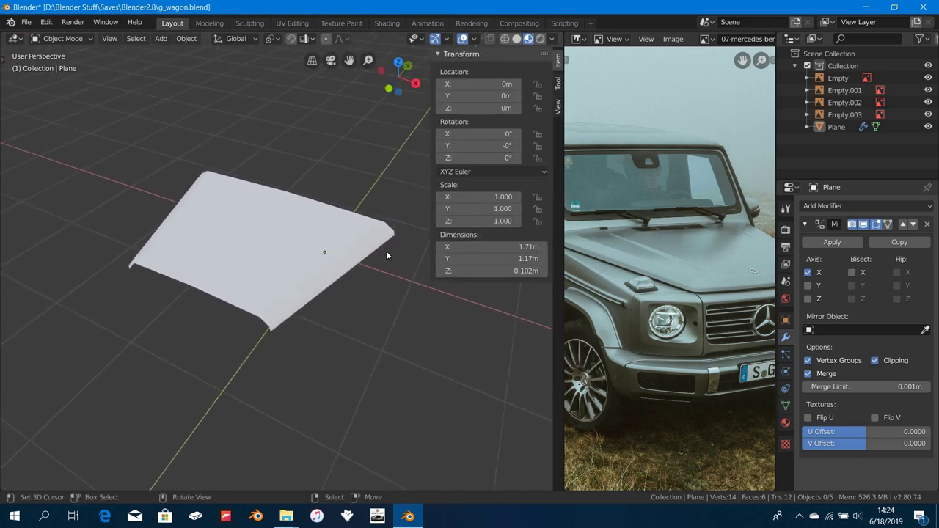
key("n")
Step: Change the viewport from Look Dev to solid shading
left_click(550, 41)
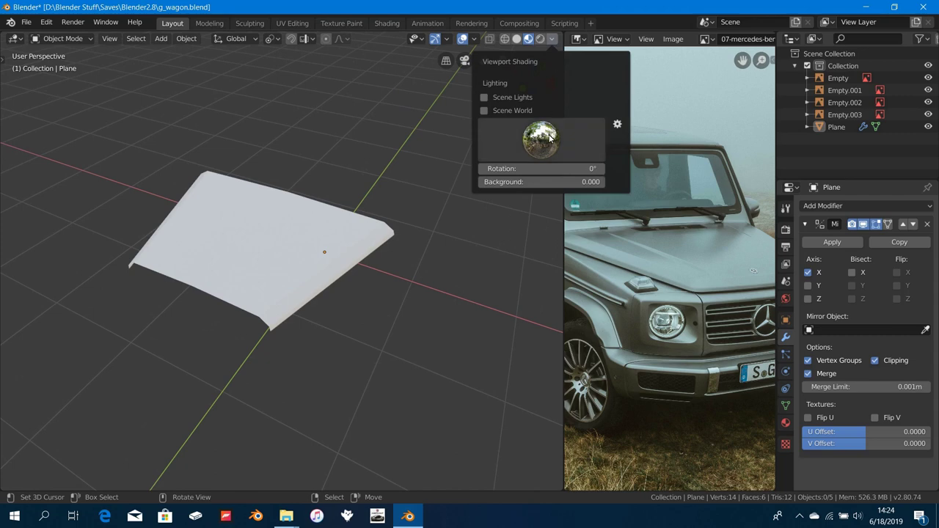
left_click(554, 43)
left_click(553, 42)
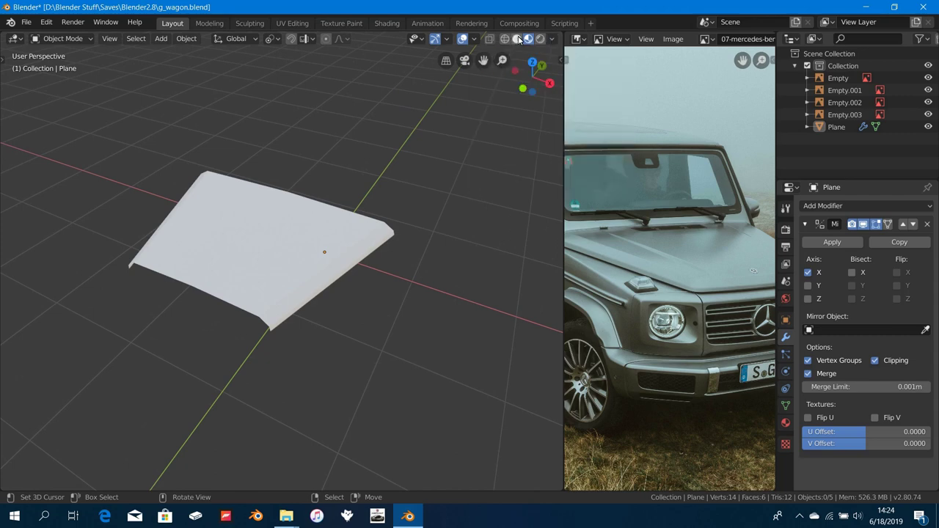
left_click(550, 42)
left_click(519, 39)
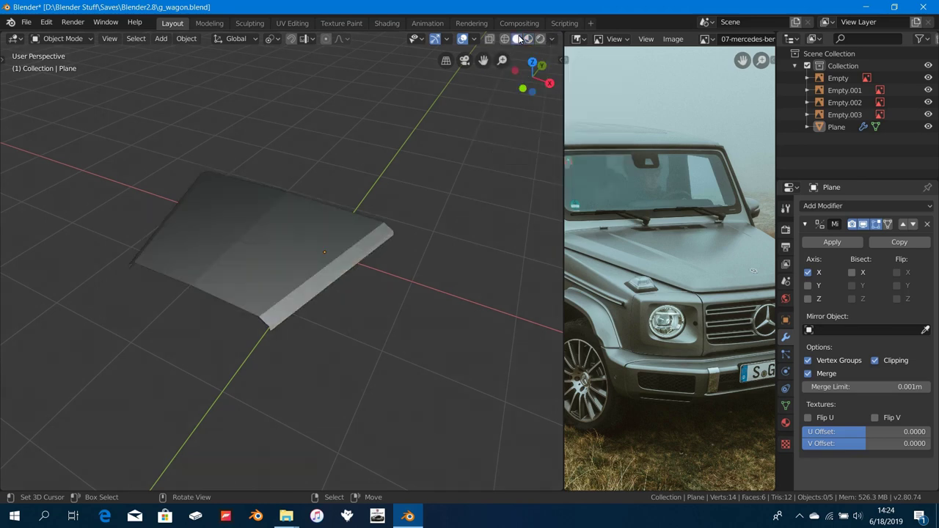
Step: Try a dark metallic MatCap and the light grey one on the bonnet in solid shading
left_click(552, 40)
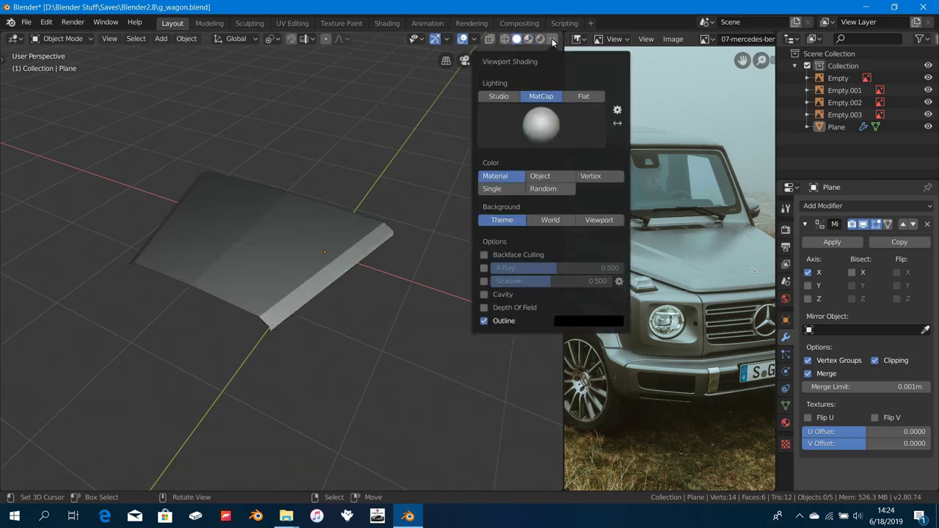
left_click(547, 134)
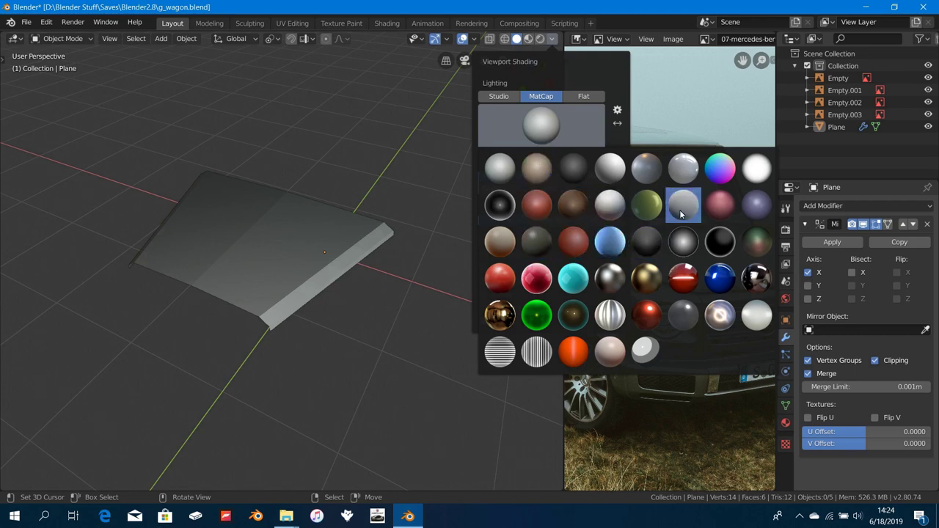
left_click(607, 275)
mouse_move(332, 260)
middle_mouse_down()
mouse_move(360, 302)
mouse_move(354, 286)
middle_mouse_up()
left_click(553, 38)
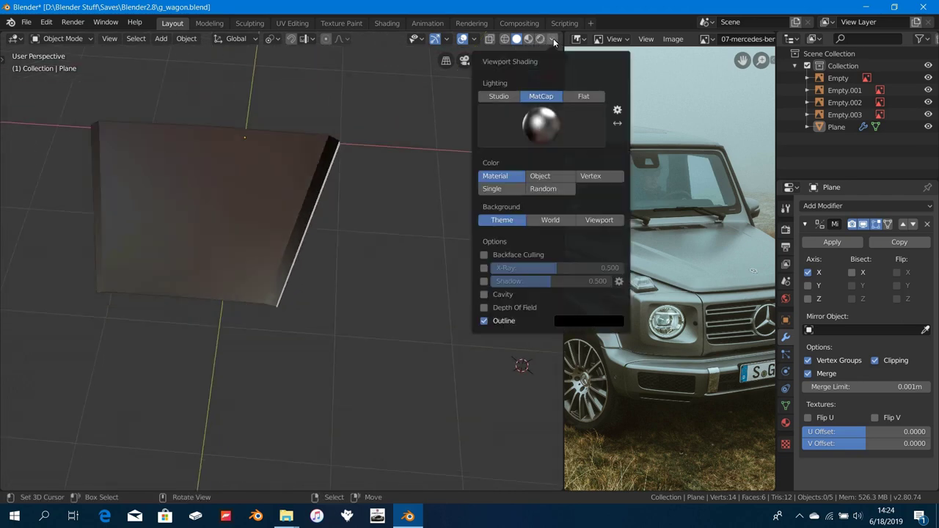
left_click(558, 121)
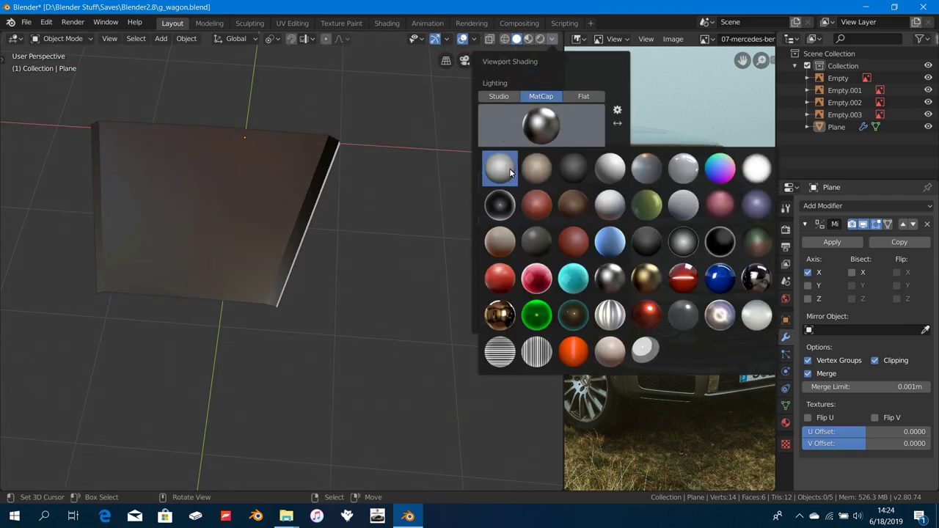
left_click(509, 168)
mouse_move(410, 220)
middle_mouse_down()
mouse_move(359, 299)
mouse_move(359, 268)
mouse_move(381, 242)
middle_mouse_up()
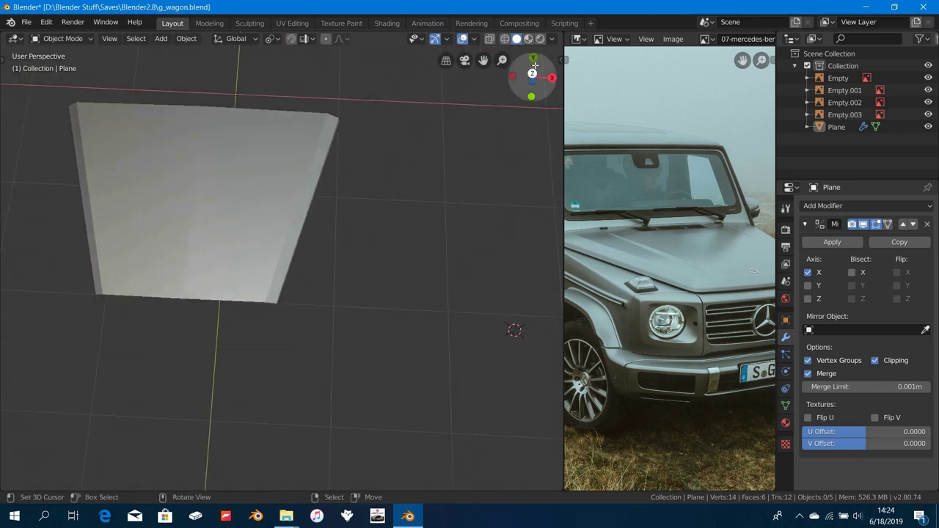
Step: Try a lighter grey MatCap and settle on the matte red one for the solid viewport display
left_click(553, 39)
left_click(556, 125)
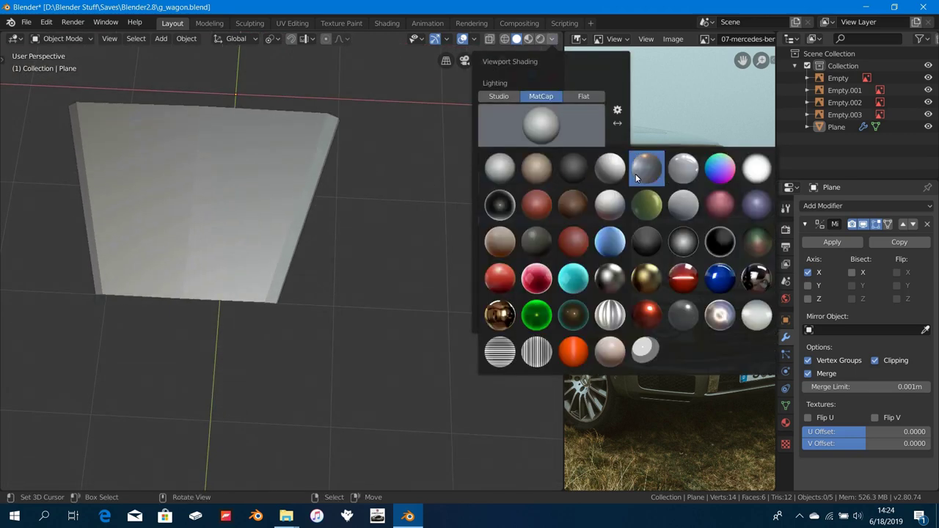
left_click(635, 174)
left_click(554, 123)
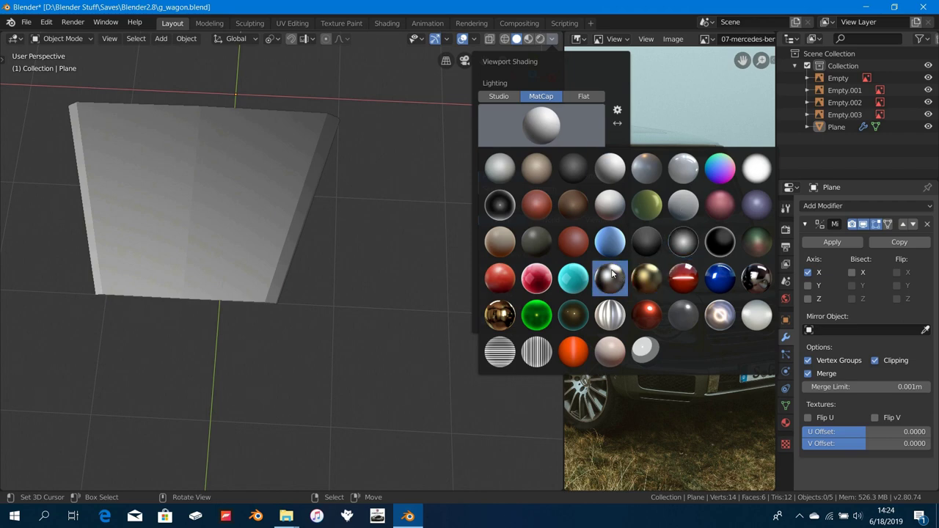
left_click(579, 244)
mouse_move(378, 274)
middle_mouse_down()
mouse_move(385, 319)
mouse_move(381, 216)
mouse_move(404, 300)
mouse_move(427, 300)
mouse_move(391, 253)
mouse_move(430, 245)
mouse_move(374, 291)
mouse_move(411, 278)
mouse_move(317, 319)
middle_mouse_up()
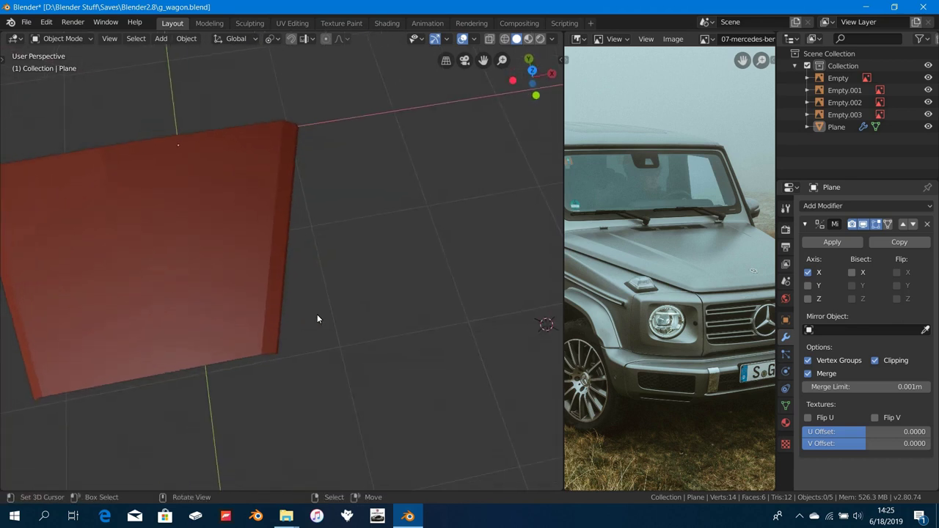
Step: Return to Edit Mode and select all vertices of the bonnet's front edge, with the centre vertex active
key("Tab")
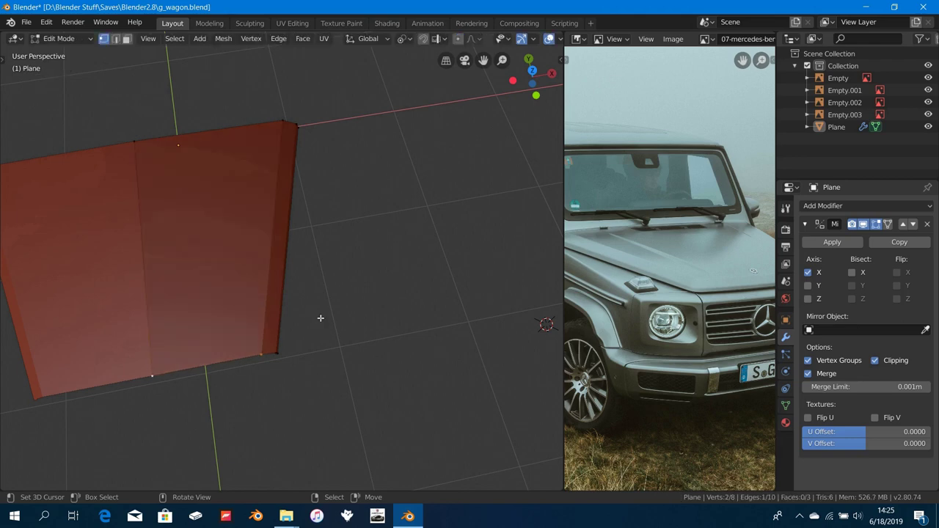
middle_click_drag(320, 319, 284, 349)
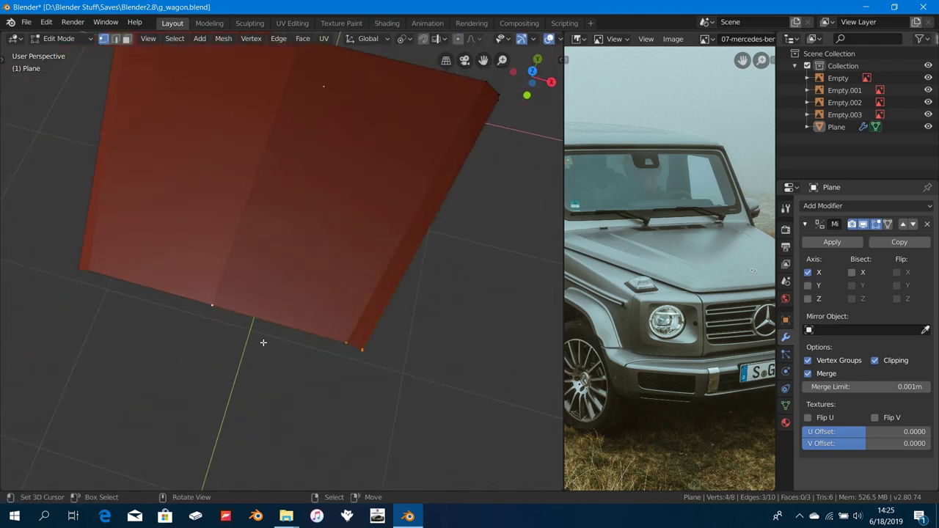
key("shift")
scroll(276, 325, "down", 5)
scroll(278, 325, "up", 4)
scroll(278, 325, "down", 9)
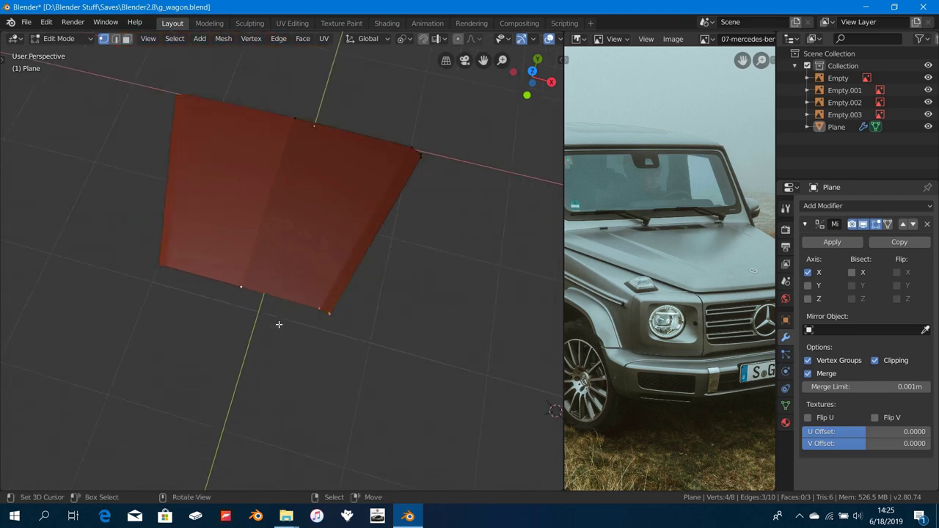
scroll(279, 325, "up", 9)
Step: In the wireframe side view, move the front edge down along Z until its centre vertex meets the bonnet's upper outline
key("KP_3")
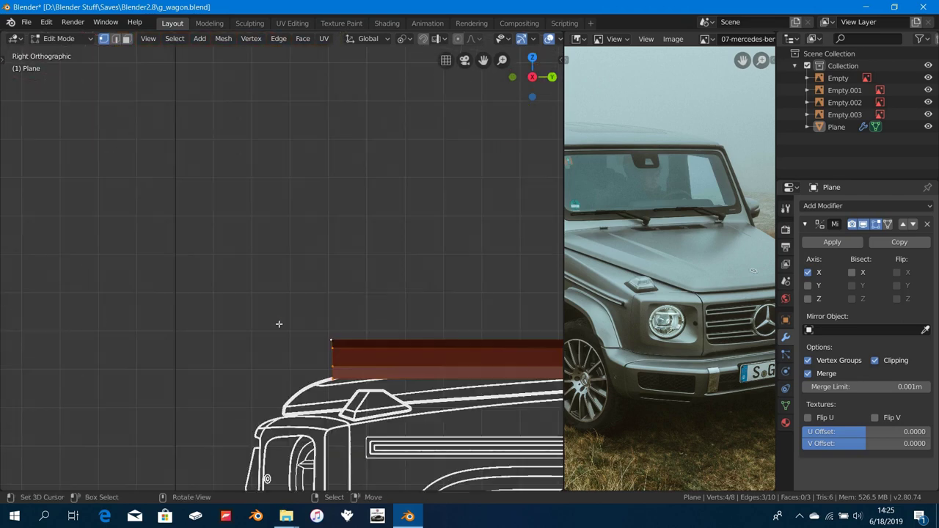
scroll(278, 323, "up", 6)
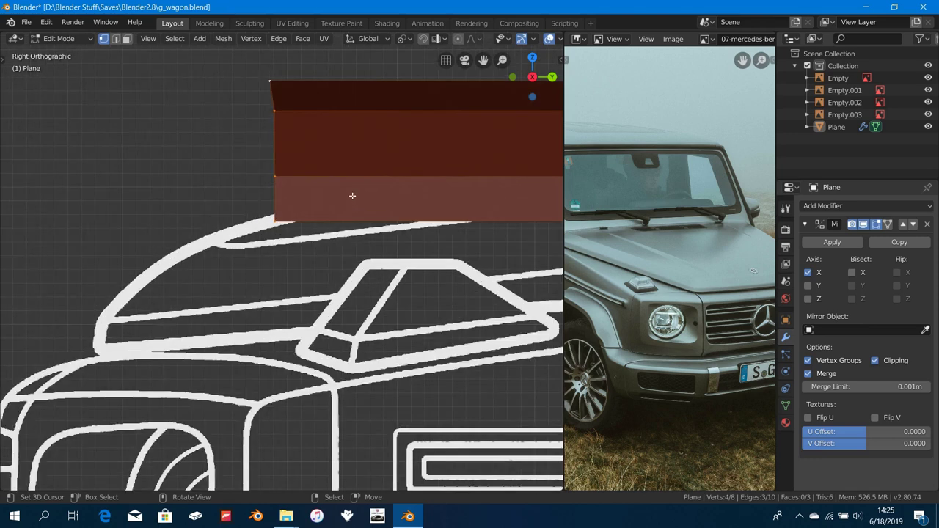
key("z")
left_click(235, 204)
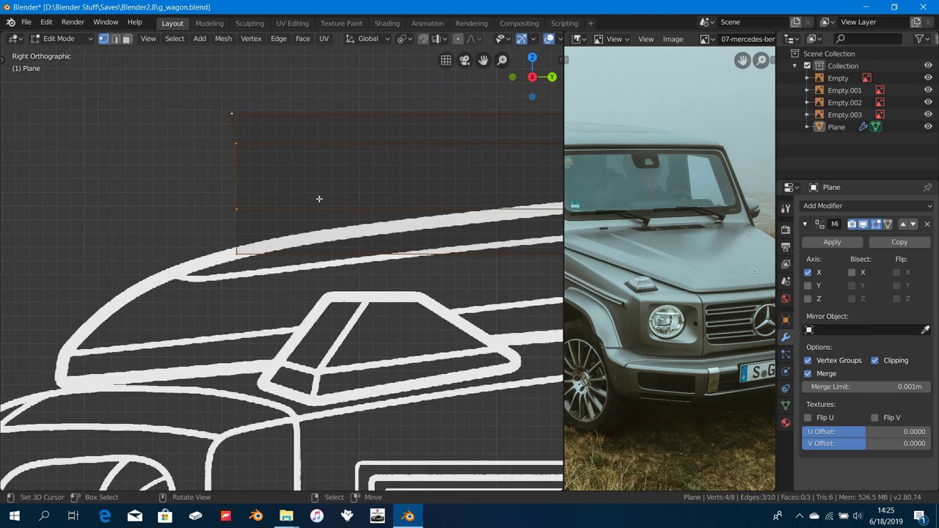
key("g")
key("z")
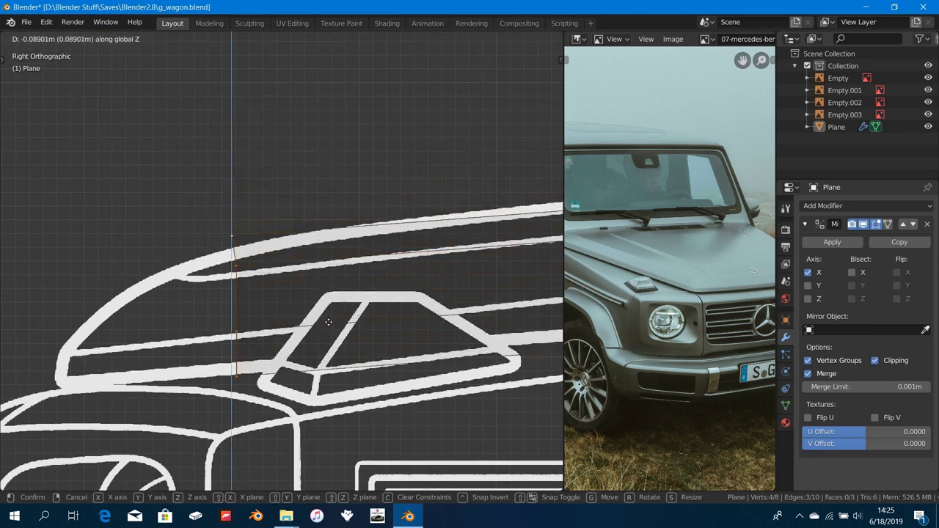
left_click(333, 340)
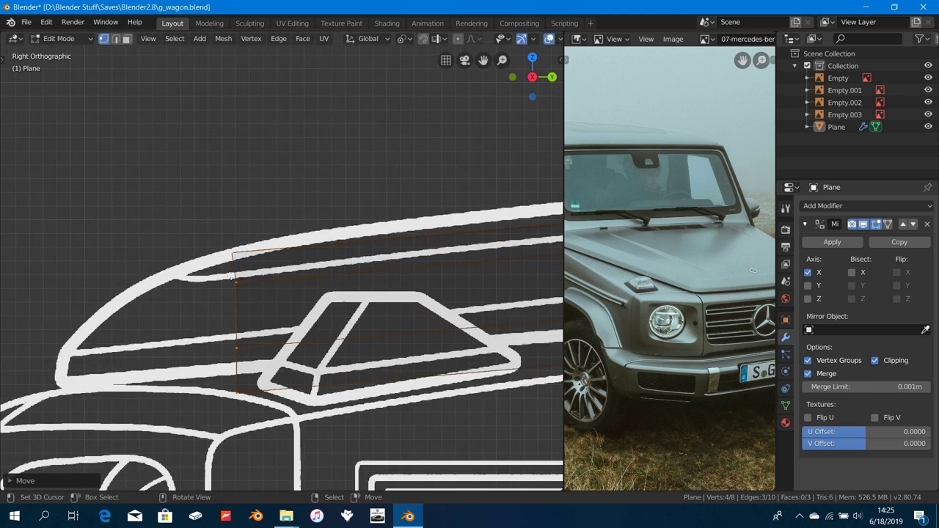
Step: Scale the front edge along Z so its second vertex meets the bonnet's inner crease line in the side blueprint
scroll(316, 329, "up", 1)
key("s")
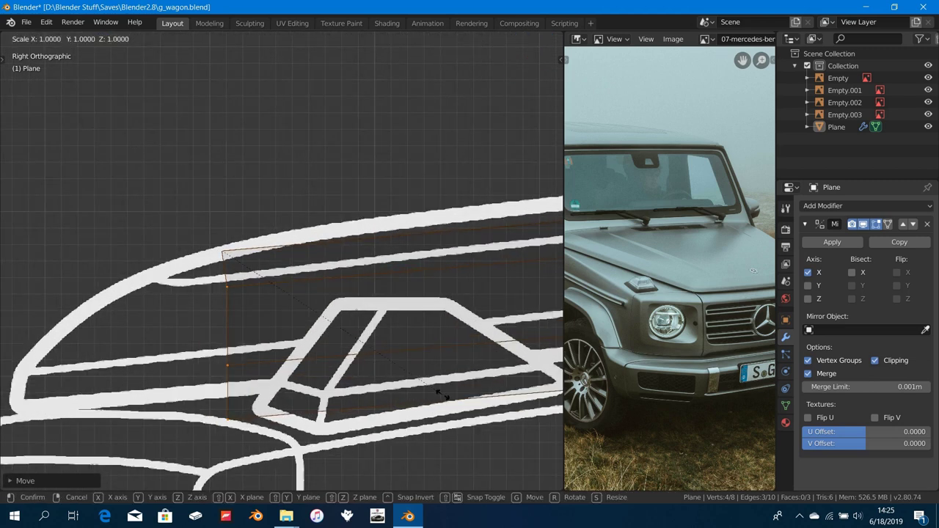
key("z")
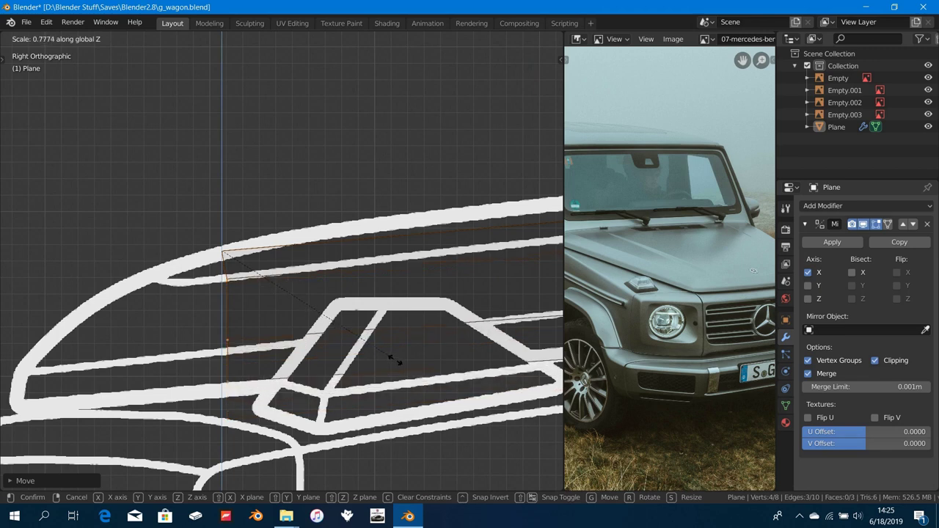
left_click(390, 355)
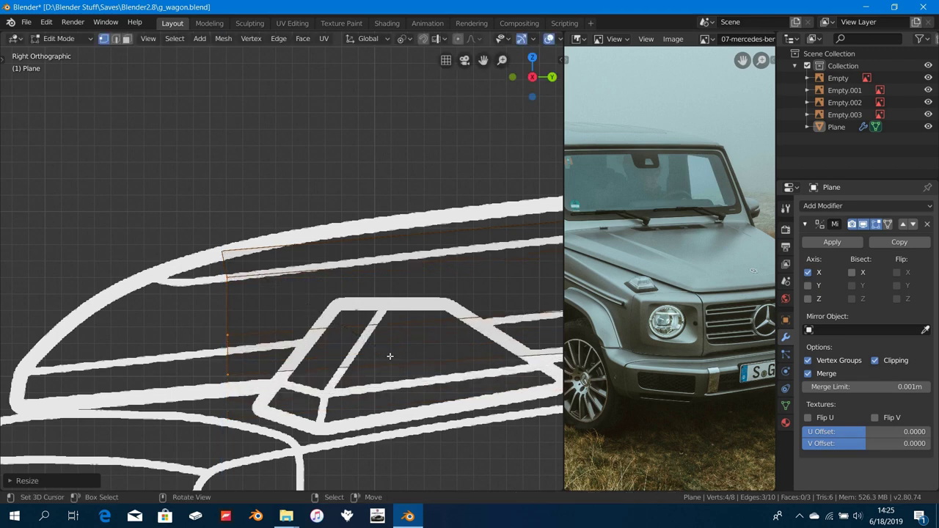
Step: Deselect the front edge's second vertex and scale the rest along Z so the third vertex meets the lower crease line in the side blueprint
left_click(226, 278, "shift")
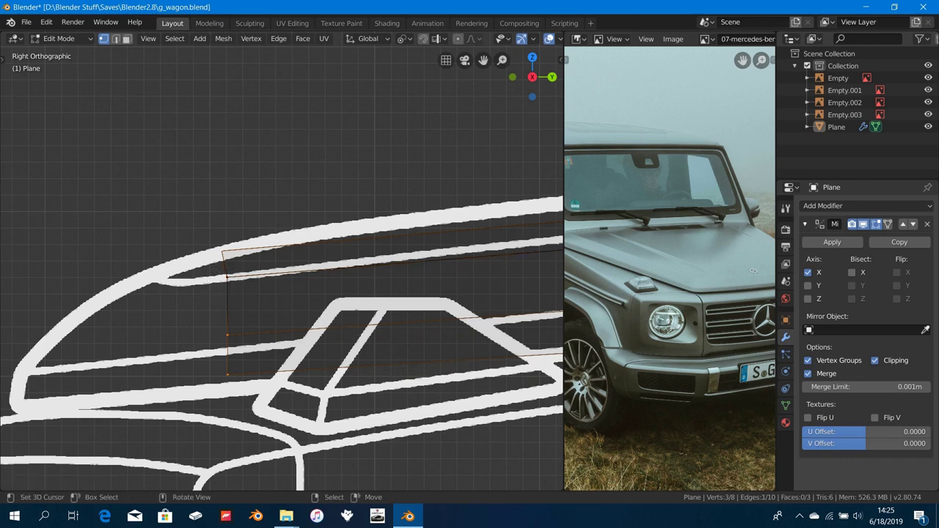
key("s")
key("z")
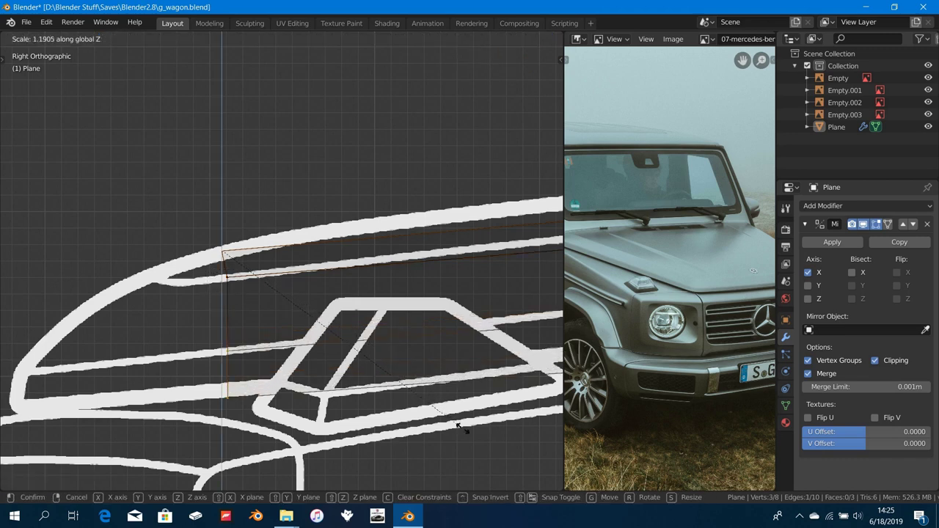
left_click(455, 425)
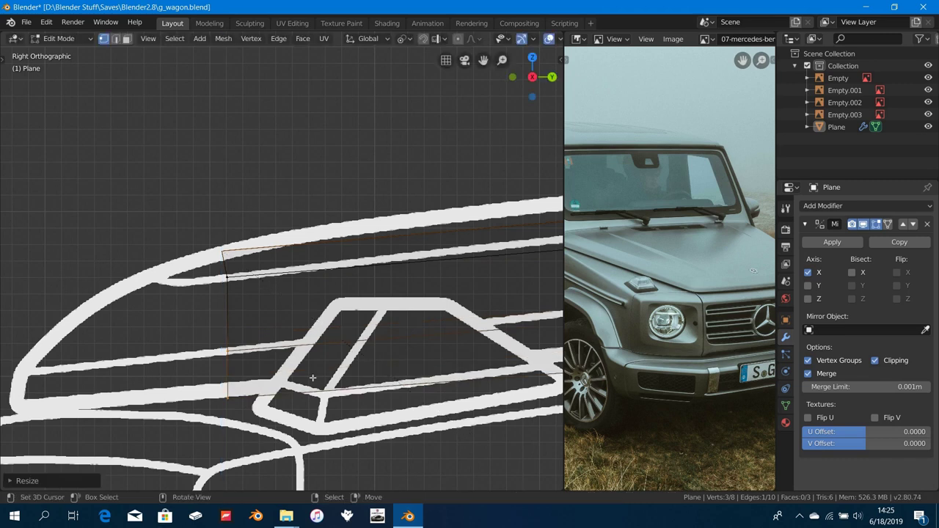
Step: Deselect the third vertex and scale the outermost front vertex along Z onto the bonnet's thick lower outline in the side blueprint
left_click_drag(189, 330, 254, 378, "ctrl")
middle_click_drag(266, 381, 248, 349, "shift")
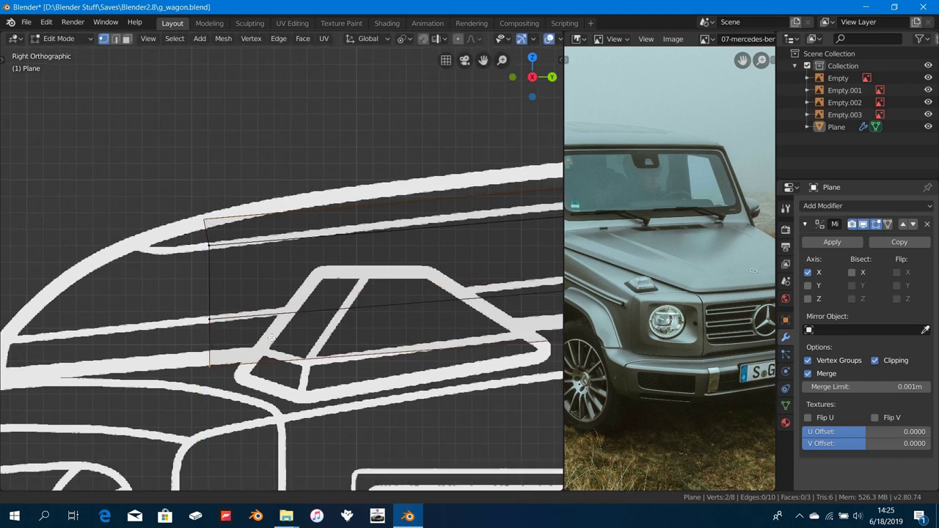
key("s")
key("s")
key("z")
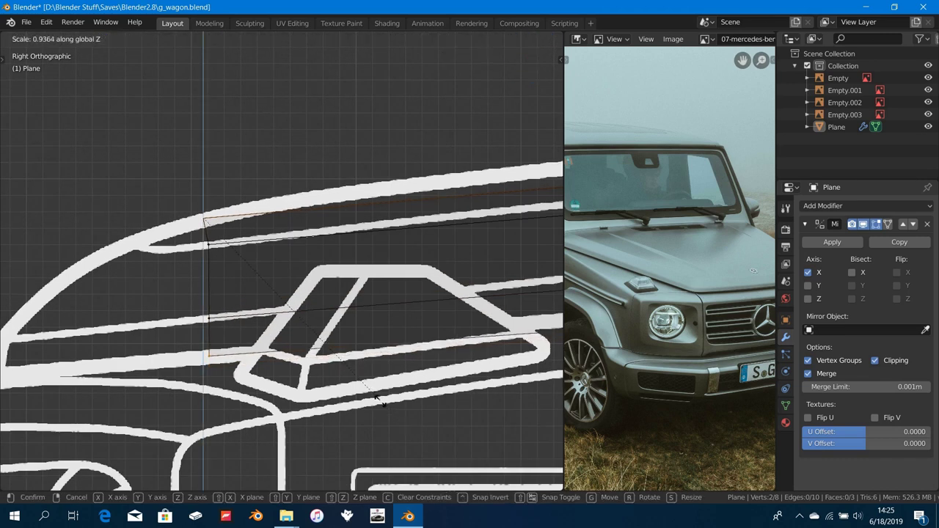
left_click(384, 413)
Step: Switch the viewport to solid shading, leave Edit Mode and show the mirrored bonnet from the top
middle_click_drag(322, 352, 356, 369)
key("a")
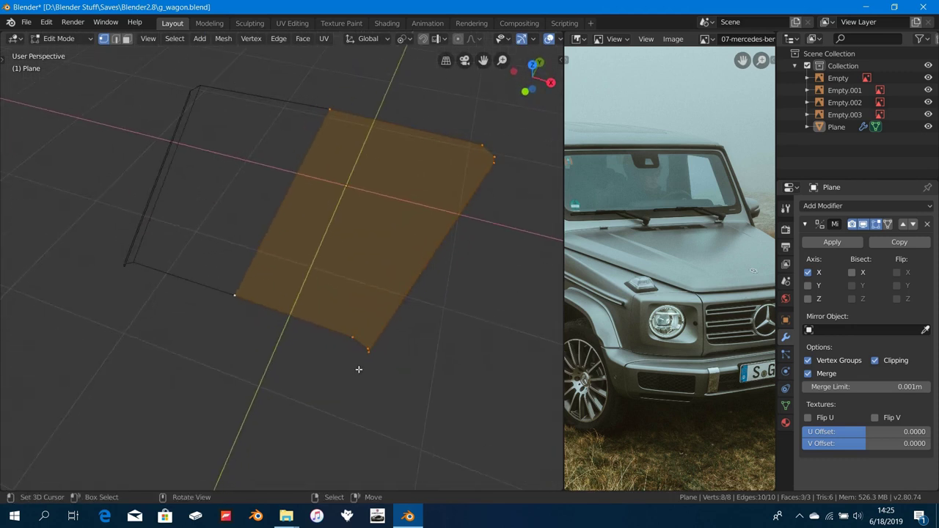
key("z")
left_click(432, 365)
scroll(419, 362, "down", 2)
mouse_move(331, 327)
middle_mouse_down()
mouse_move(360, 376)
mouse_move(330, 321)
mouse_move(254, 260)
mouse_move(367, 275)
middle_mouse_up()
key("Tab")
key("KP_7")
scroll(272, 182, "down", 1)
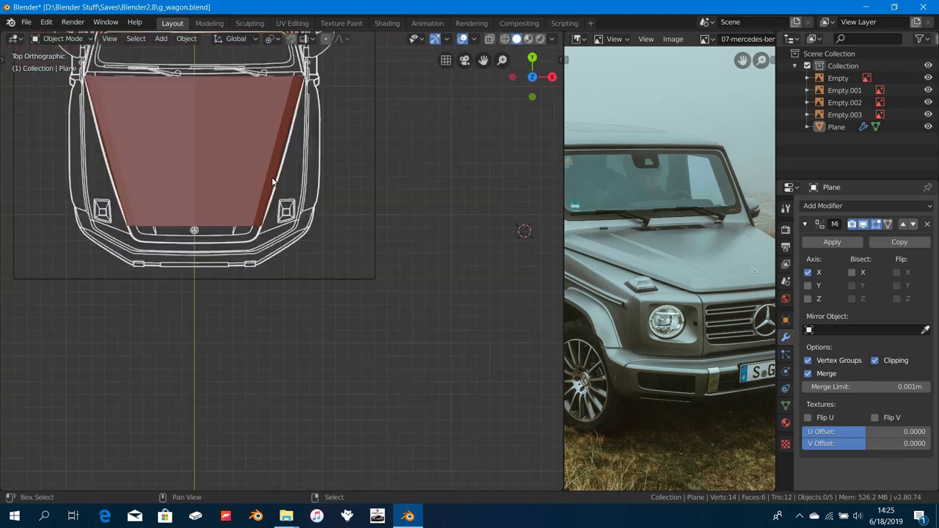
Step: In Edit Mode, add five evenly spaced crosswise loop cuts to the bonnet, leaving them unslid
middle_click_drag(272, 181, 301, 291, "shift")
scroll(348, 309, "up", 3)
key("Tab")
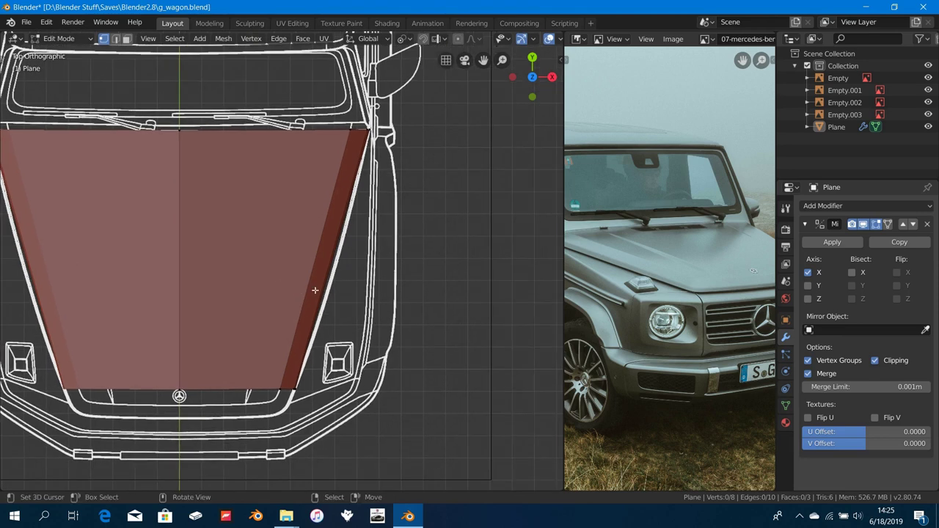
key("ctrl+r")
scroll(314, 289, "up", 2)
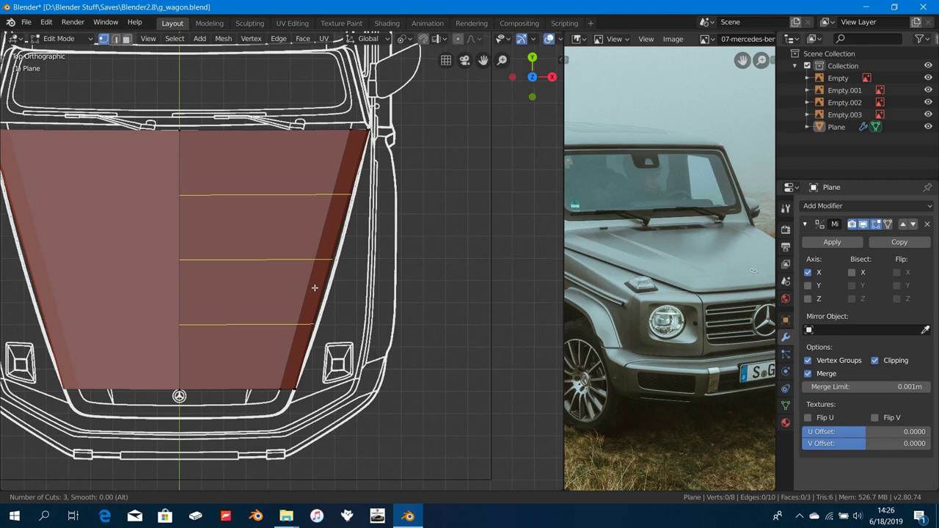
scroll(315, 288, "up", 1)
scroll(315, 288, "up", 1)
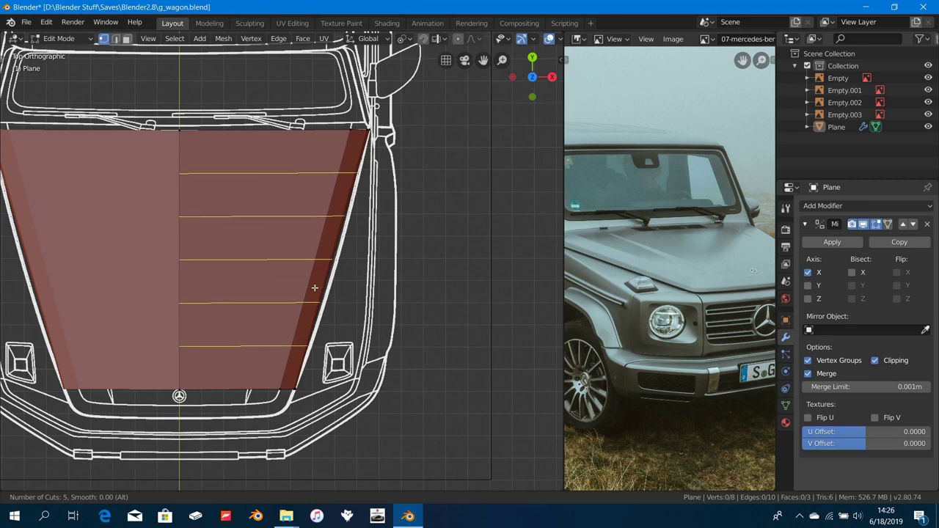
left_click(315, 286)
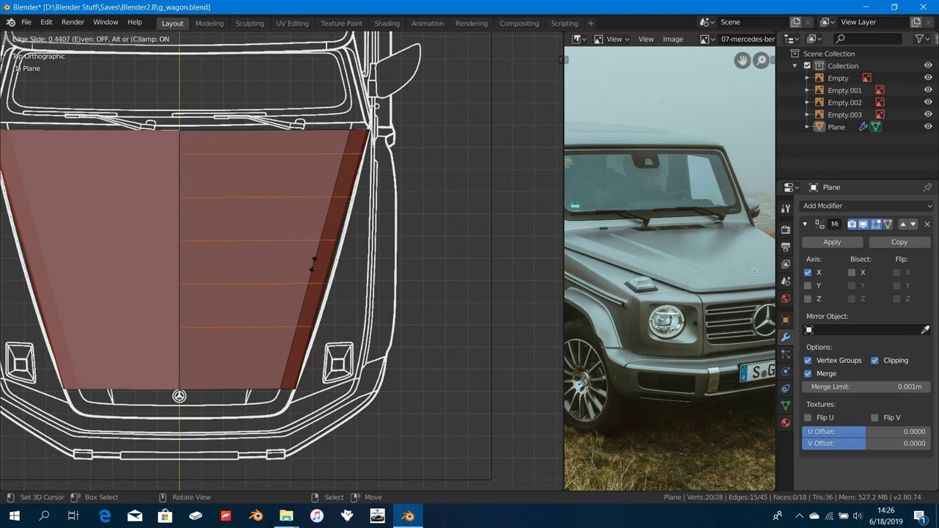
right_click(315, 263)
Step: Select the loop cut nearest the windscreen with its centre vertex active, and switch the viewport to wireframe shading
middle_click_drag(327, 239, 327, 305, "shift")
scroll(327, 305, "up", 2)
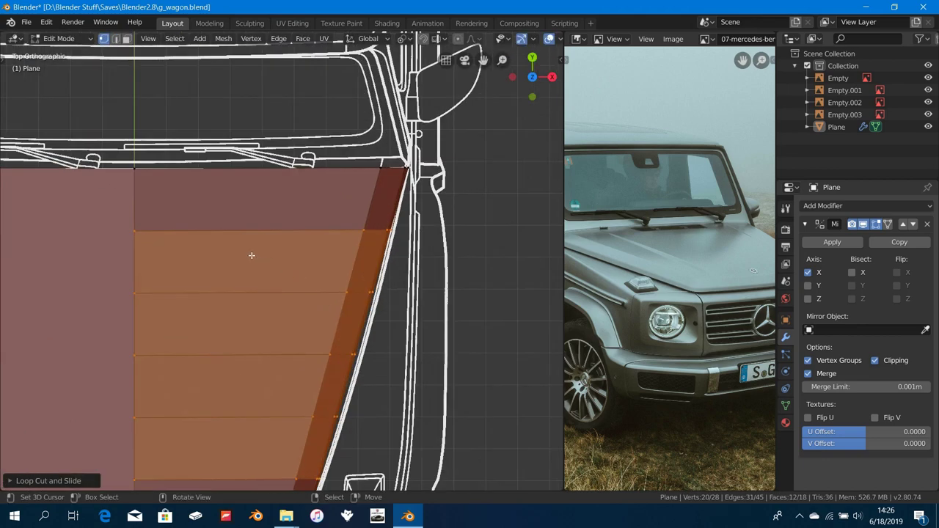
scroll(257, 254, "down", 2)
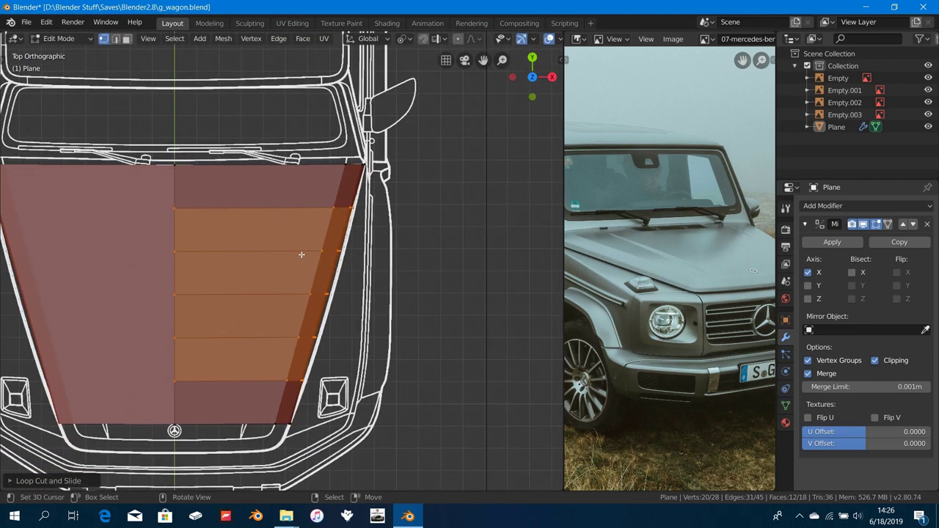
scroll(301, 254, "up", 2)
right_click(170, 273, "alt")
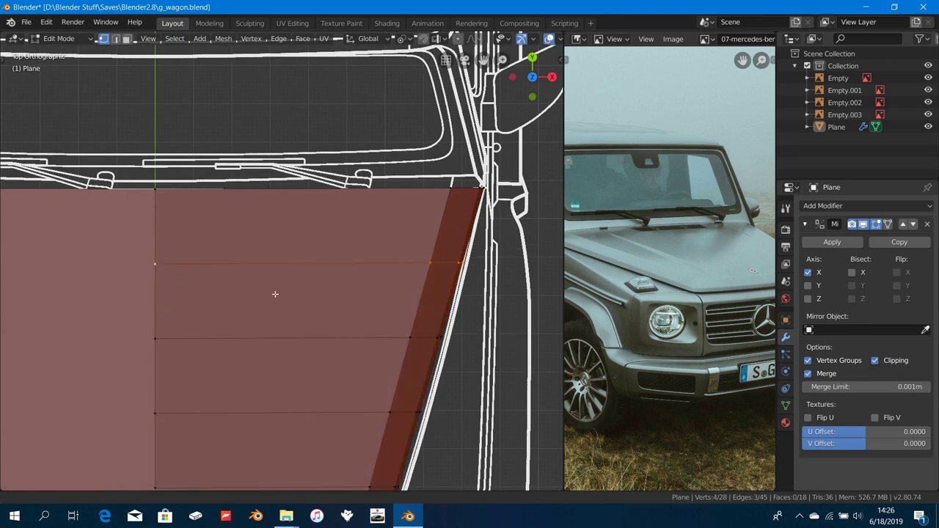
middle_click_drag(274, 293, 189, 294, "shift")
scroll(267, 297, "up", 2)
middle_click_drag(339, 300, 232, 300, "shift")
scroll(249, 299, "up", 2)
key("z")
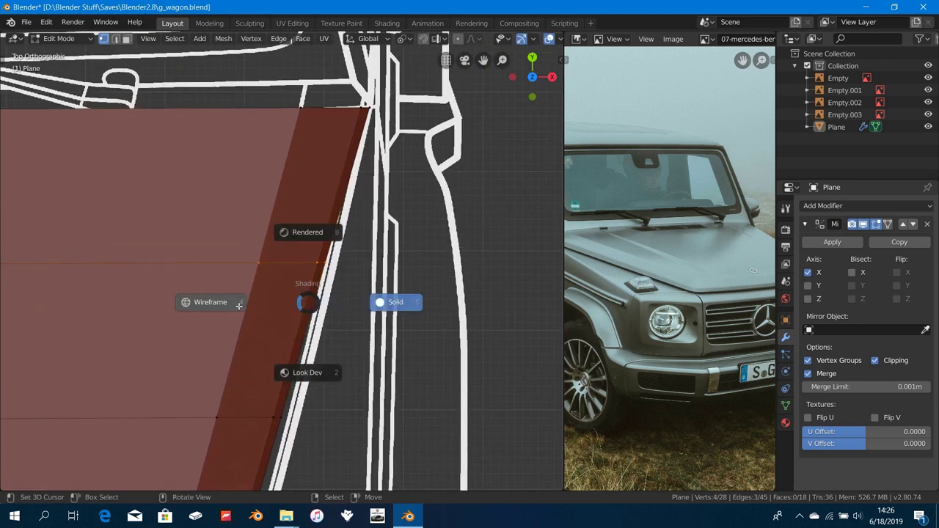
left_click(283, 312)
Step: Scale the first loop cut along X until its second vertex meets the bonnet's inner crease line in the top blueprint
scroll(315, 315, "up", 4)
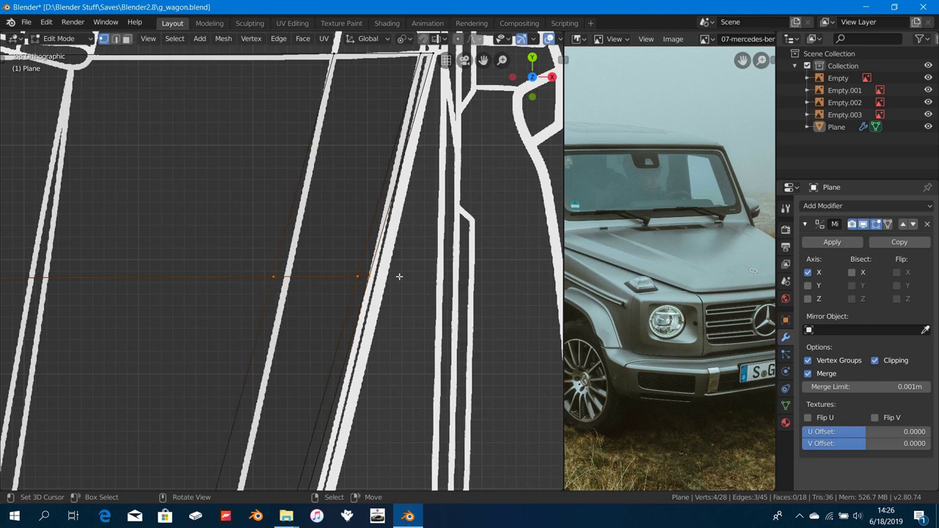
middle_click_drag(344, 298, 314, 308, "shift")
scroll(323, 312, "up", 2)
key("s")
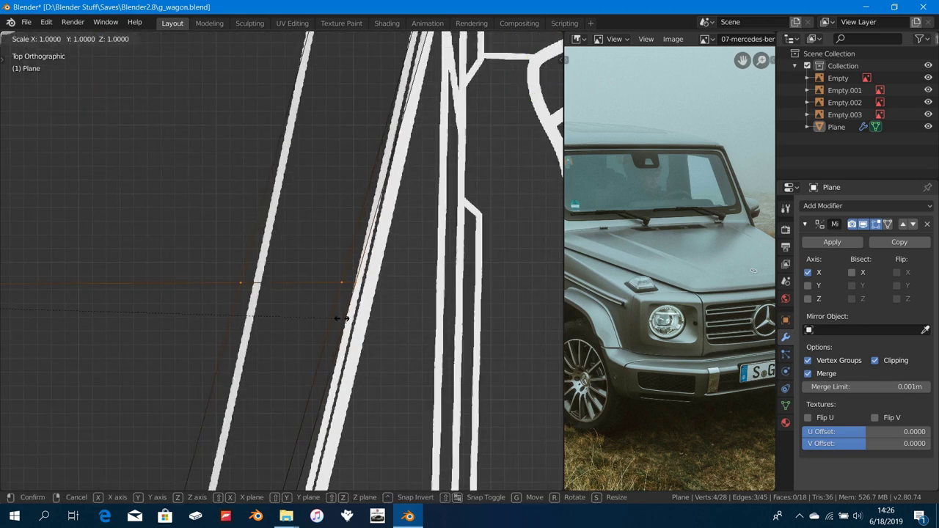
key("x")
left_click(403, 321)
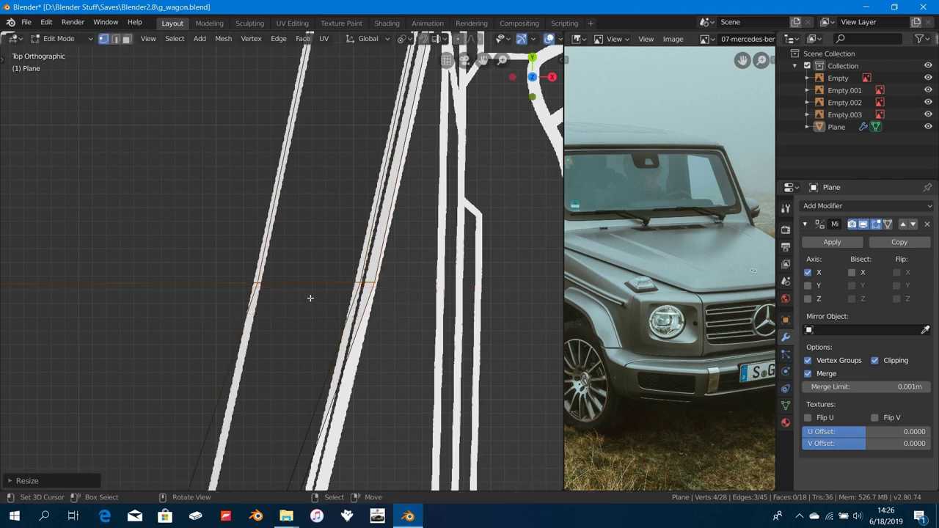
Step: Deselect the first loop's second vertex and scale the remaining vertices along X so the third meets the bonnet's side line
scroll(306, 292, "up", 2)
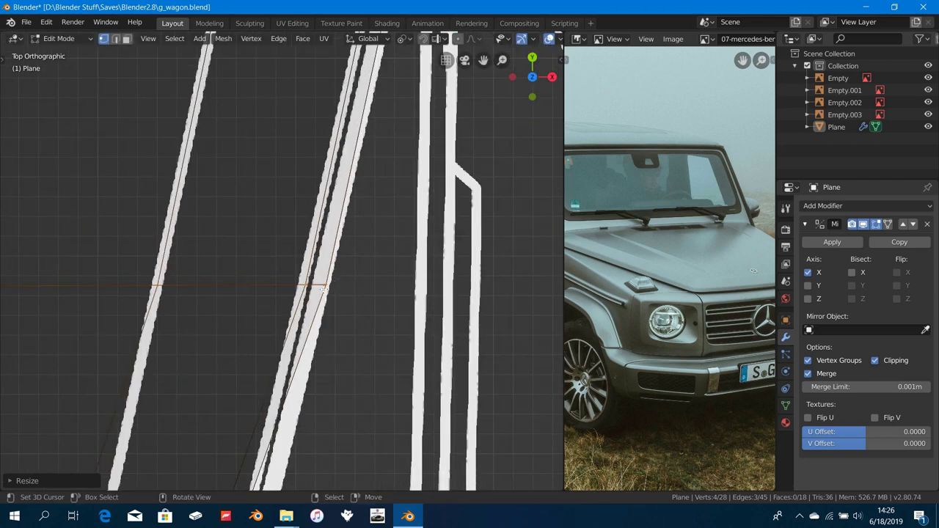
scroll(328, 278, "down", 2)
middle_click_drag(329, 264, 310, 285, "shift")
scroll(312, 283, "up", 2)
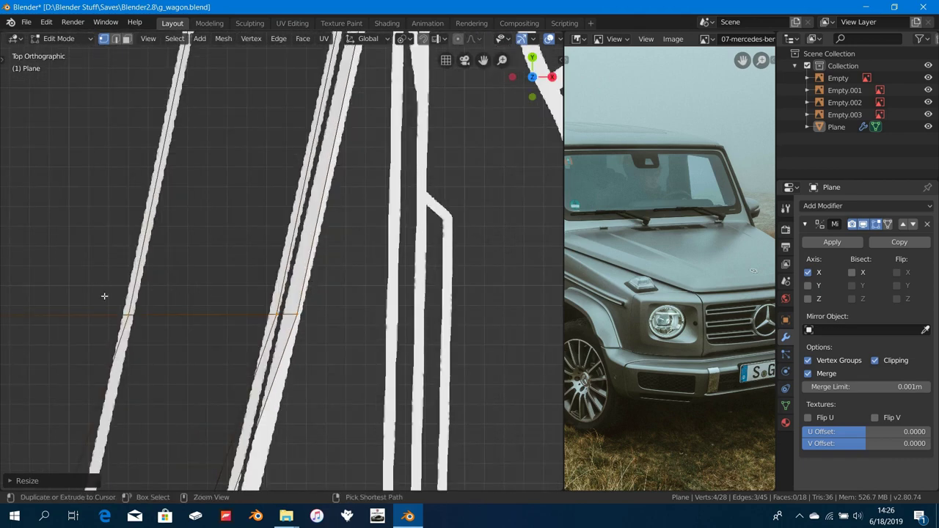
left_click(128, 316, "shift")
scroll(256, 344, "up", 1)
key("s")
key("x")
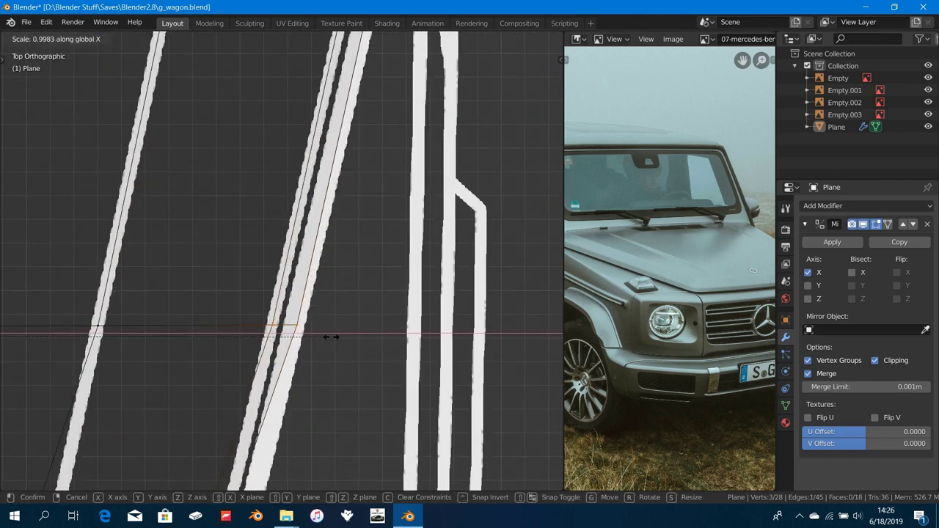
left_click(332, 339)
Step: Deselect the first loop's third vertex and scale its outermost vertex along X onto the bonnet's outer edge line
left_click_drag(218, 286, 279, 352)
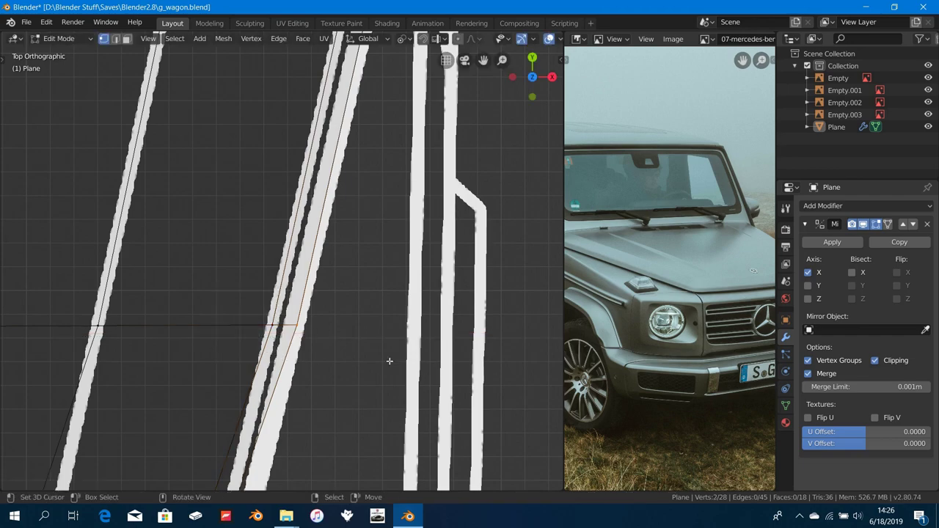
key("s")
key("x")
left_click(313, 349)
Step: Select the second loop cut from the windscreen with its centre vertex active, and check that the pivot point is Active Element
scroll(313, 351, "down", 10)
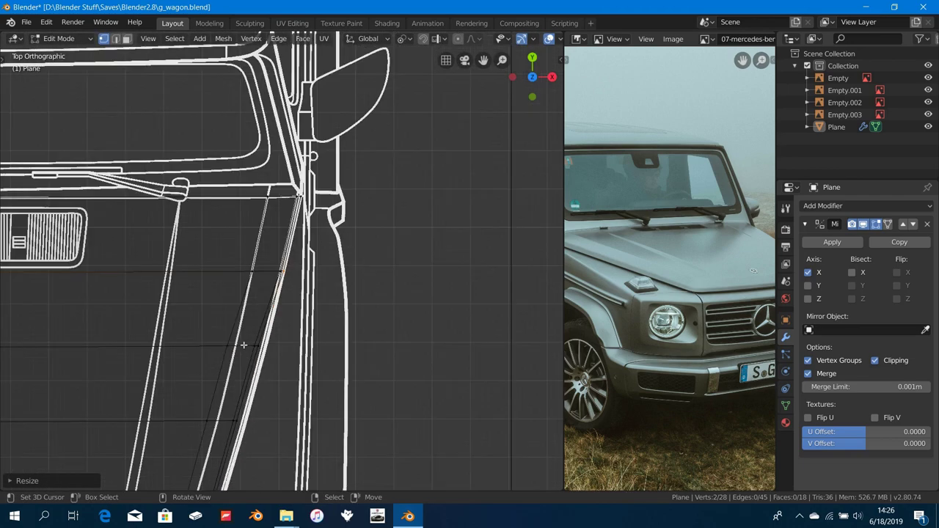
middle_click_drag(242, 346, 278, 311, "shift")
middle_click_drag(141, 310, 287, 309, "shift")
left_click(162, 310, "alt")
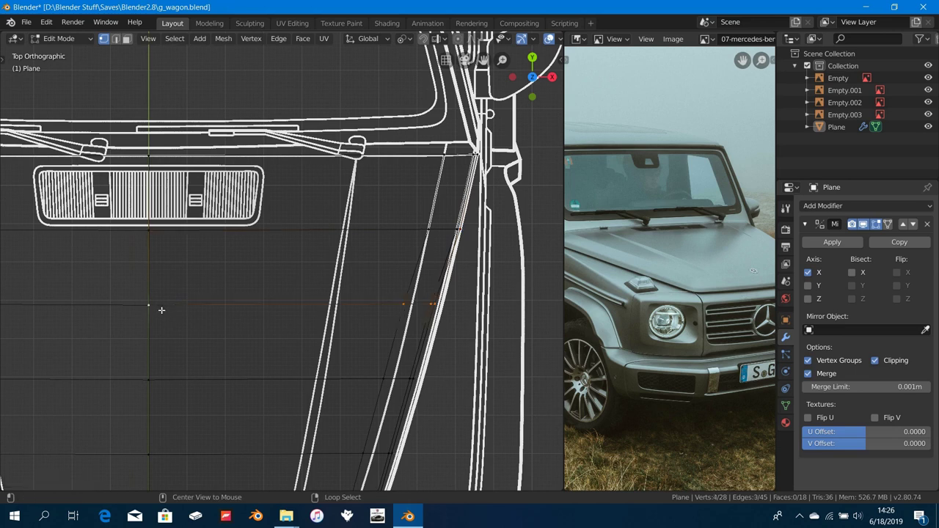
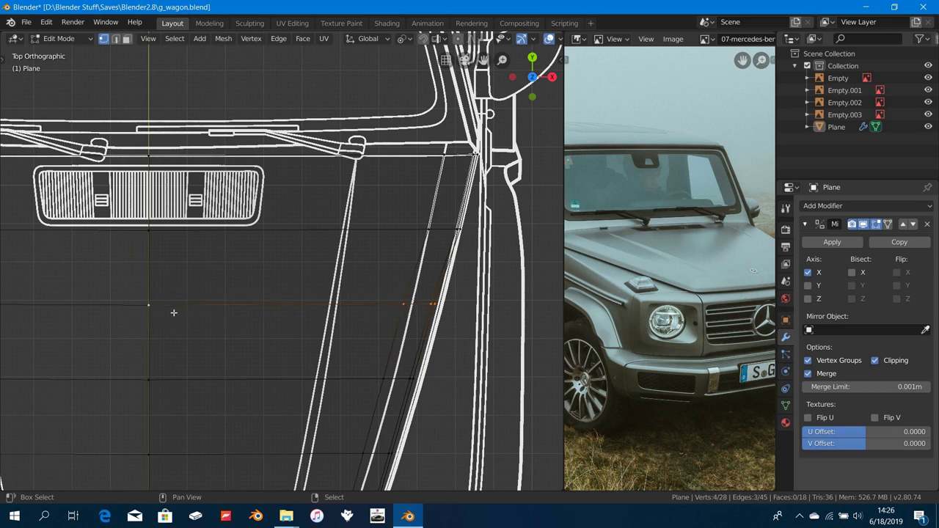
middle_click_drag(346, 316, 197, 305, "shift")
scroll(198, 308, "up", 5)
middle_click_drag(214, 342, 351, 347, "shift")
scroll(212, 310, "down", 5)
left_click(405, 39)
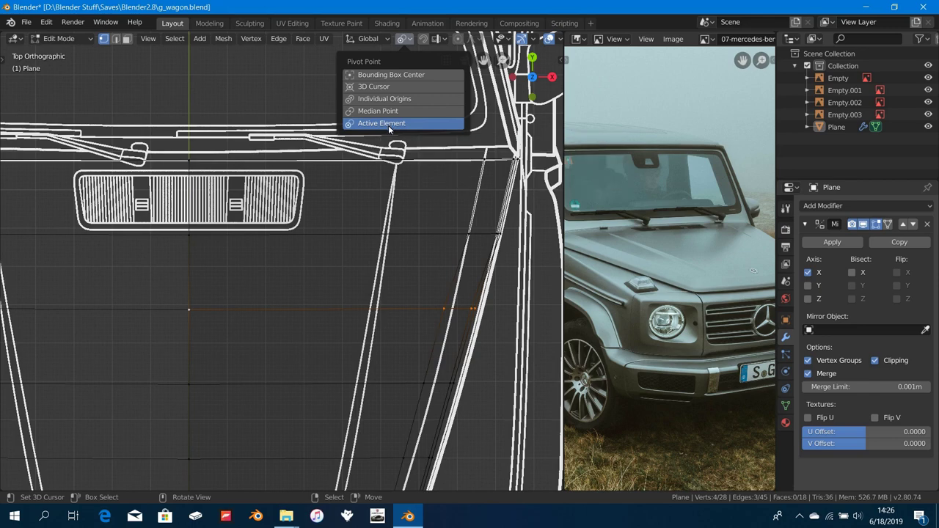
Step: Scale the second loop cut along X until its second vertex meets the inner crease line in the top blueprint
scroll(400, 316, "up", 5)
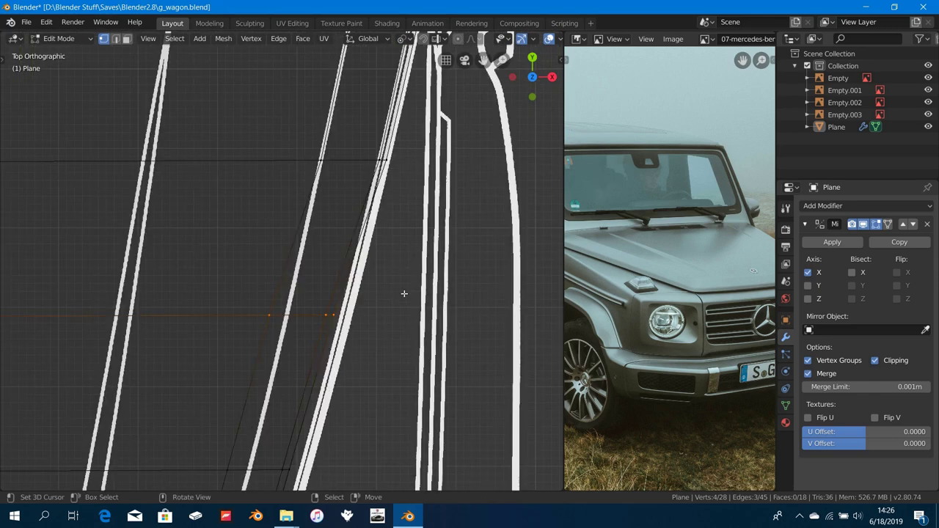
key("s")
key("x")
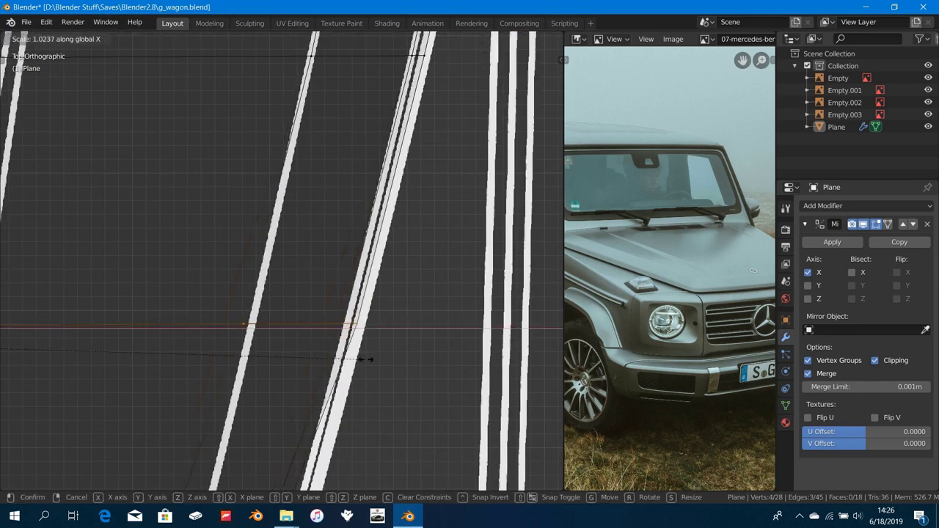
left_click(413, 354)
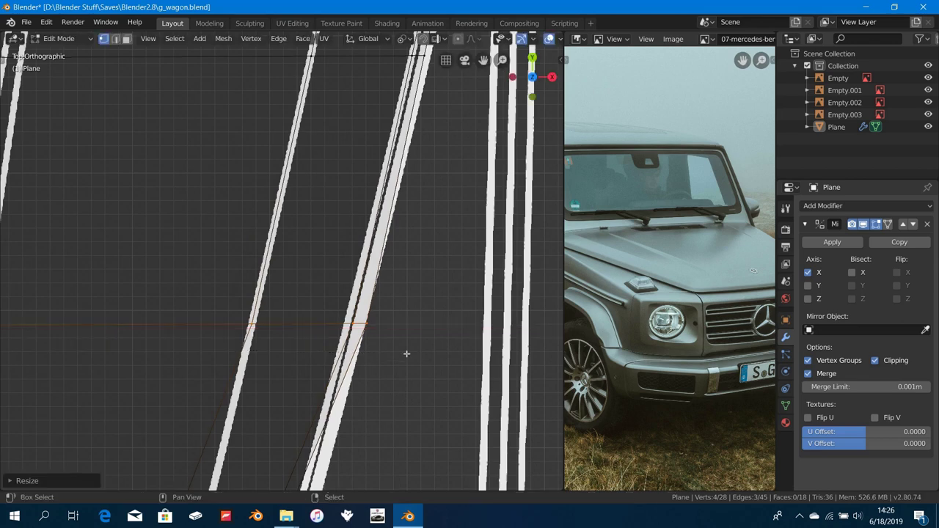
Step: Deselect the second loop's crease vertex and scale the remaining vertices along X so the third meets the bonnet's side line
left_click(250, 321, "shift")
key("s")
key("x")
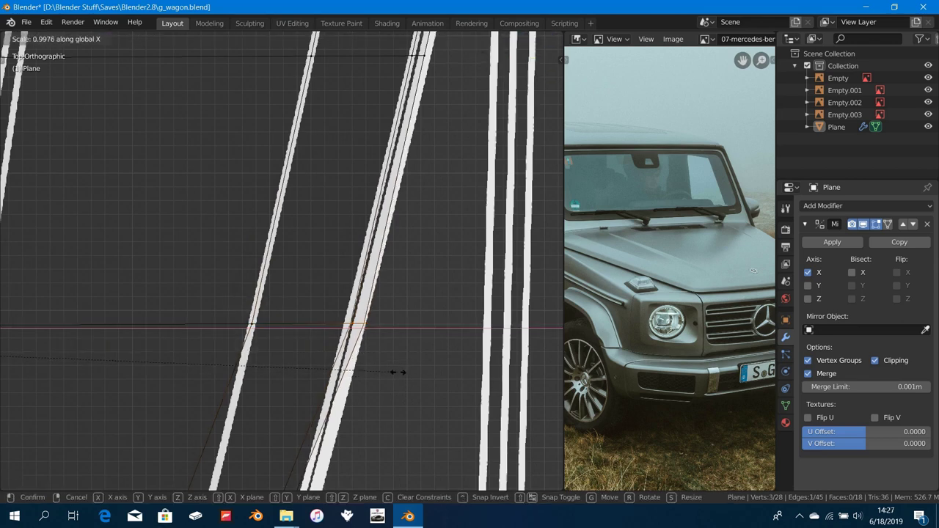
left_click(366, 363)
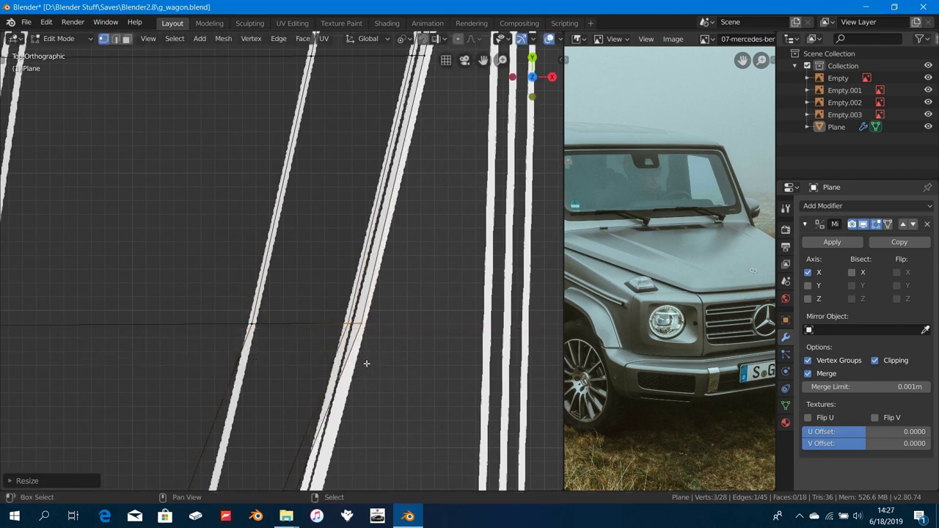
key("s")
key("x")
left_click(429, 379)
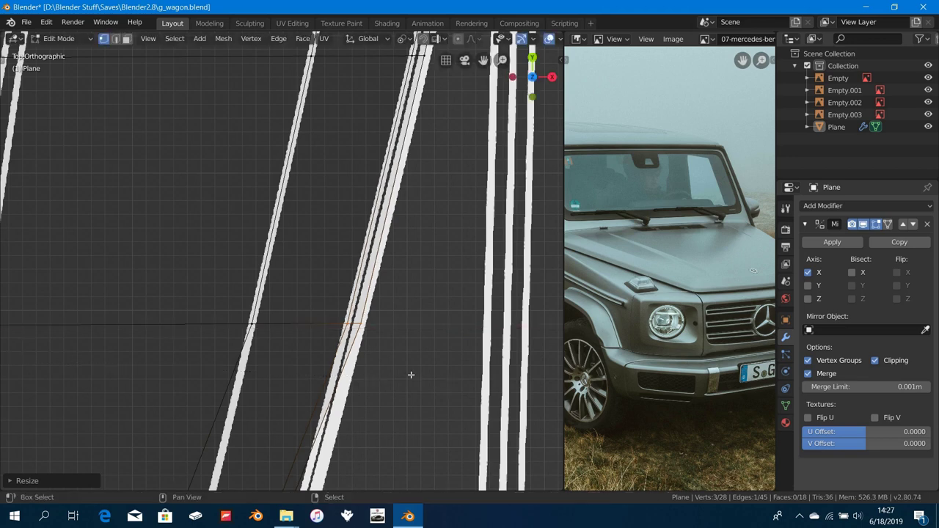
Step: Deselect the second loop's third vertex and scale its outermost vertex along X onto the bonnet's outer edge line
left_click_drag(321, 306, 355, 347)
key("s")
key("x")
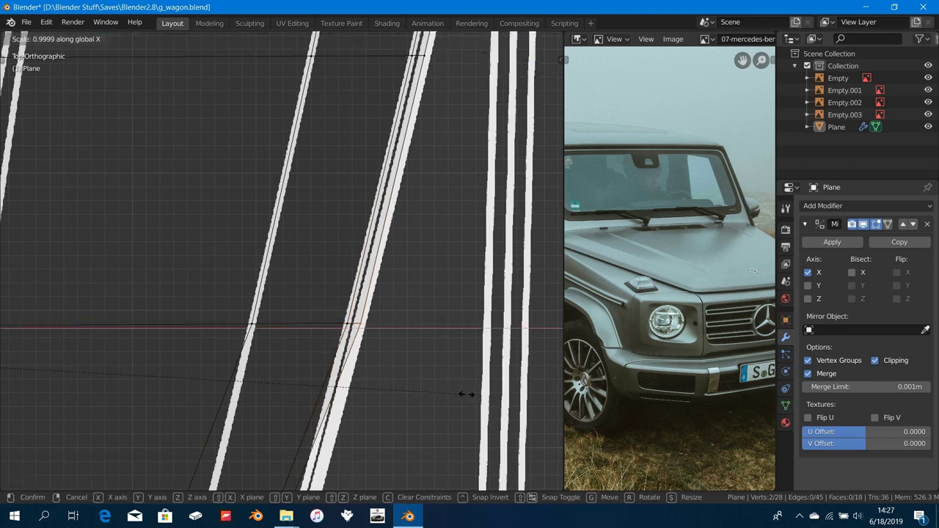
left_click(458, 386)
scroll(462, 390, "down", 5)
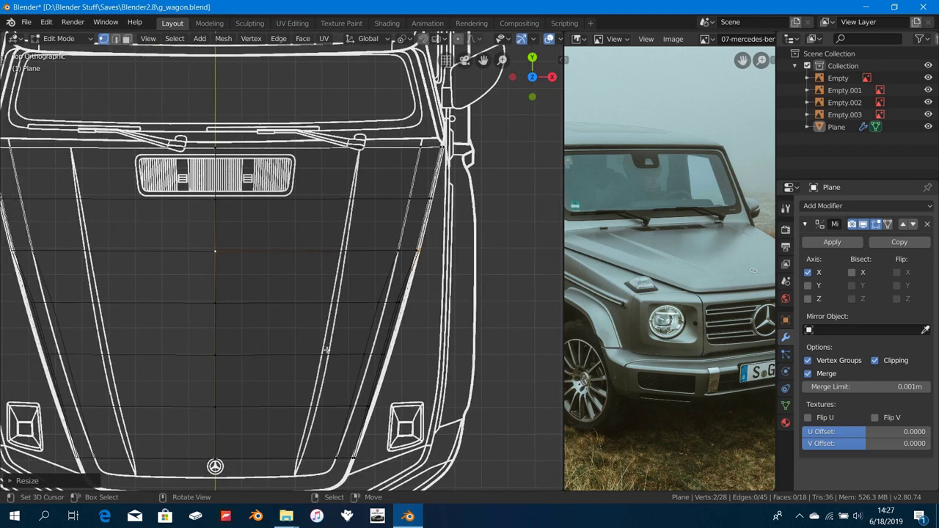
Step: Select the third loop cut from the windscreen and scale it along X until its second vertex meets the inner crease line
left_click(237, 315, "alt")
scroll(238, 315, "up", 6)
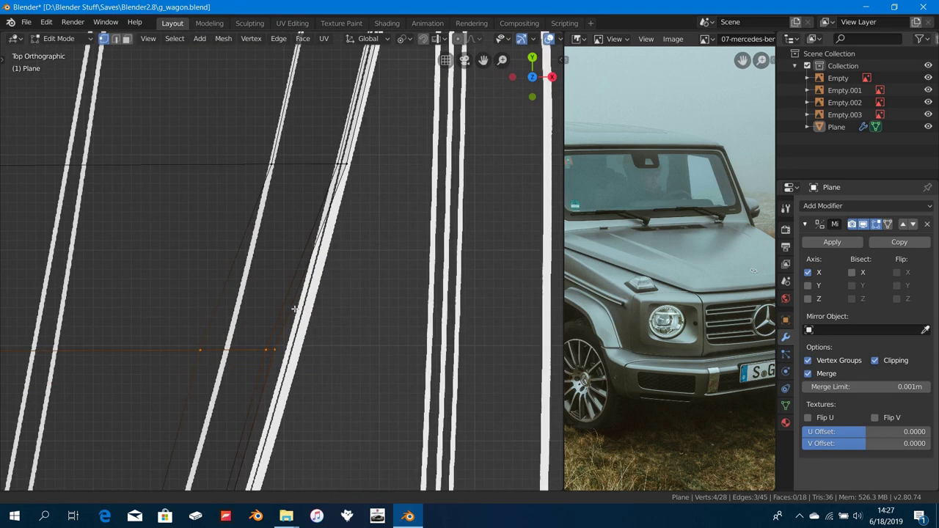
key("s")
key("x")
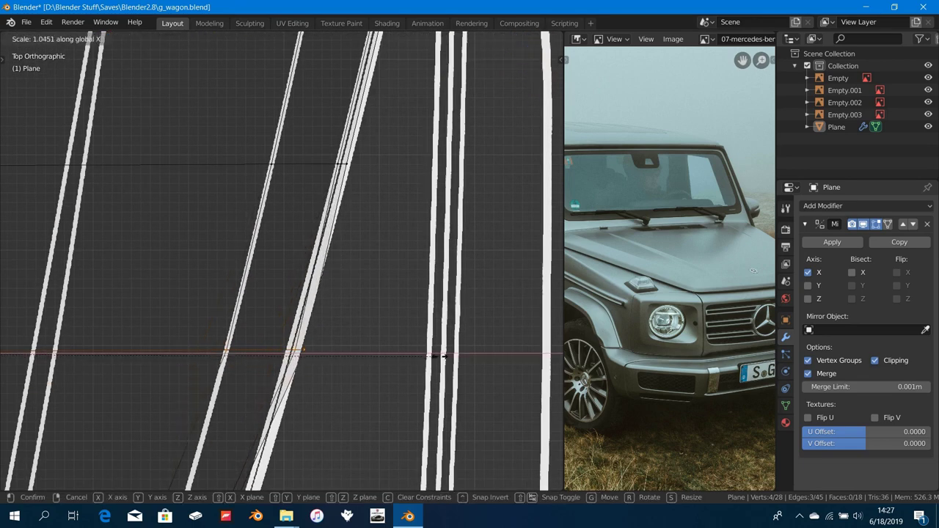
left_click(440, 356)
Step: Deselect the third loop's crease vertex and scale the remaining vertices along X so the next one meets the bonnet's side line
key("b")
middle_click_drag(210, 314, 297, 422)
scroll(298, 360, "up", 4)
key("s")
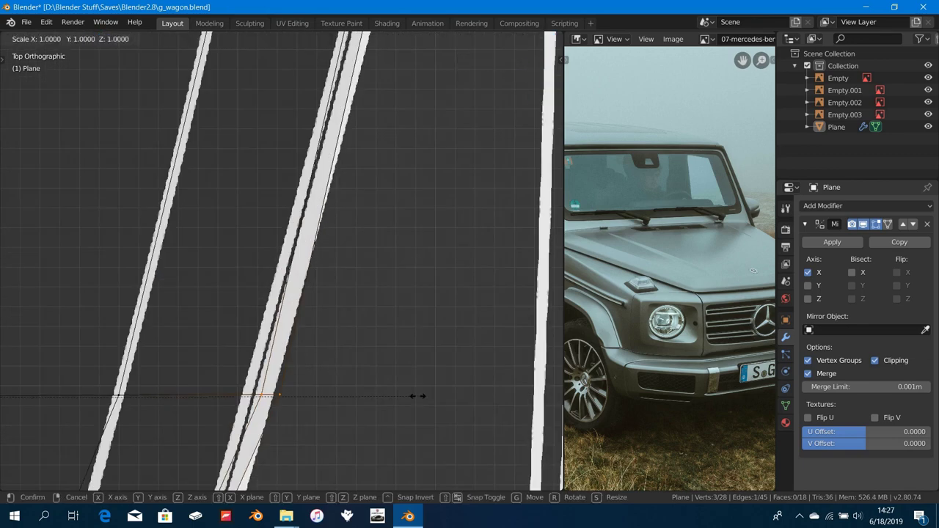
key("x")
left_click(455, 389)
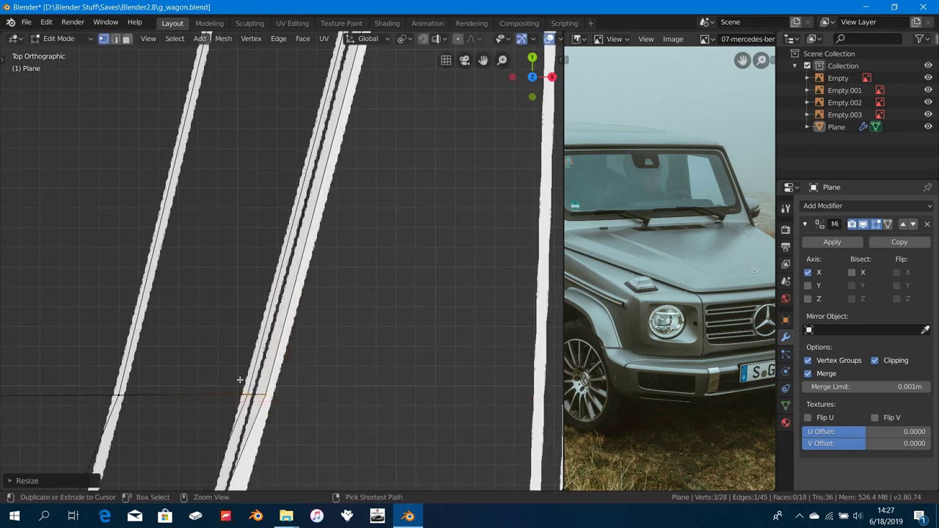
Step: Deselect the third loop's side-line vertex and scale its outermost vertex along X onto the bonnet's outer edge line
left_click_drag(239, 379, 281, 408)
key("s")
key("x")
left_click(275, 387)
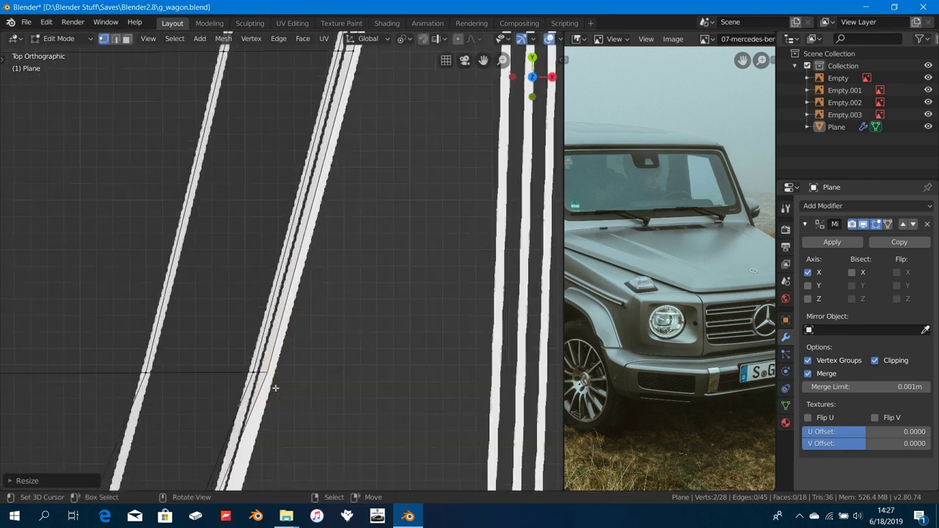
Step: Select the fourth loop cut from the windscreen and scale it along X until its second vertex meets the inner crease line
scroll(275, 388, "down", 5)
middle_click_drag(275, 388, 363, 365, "shift")
scroll(330, 382, "down", 3)
left_click(217, 319, "alt")
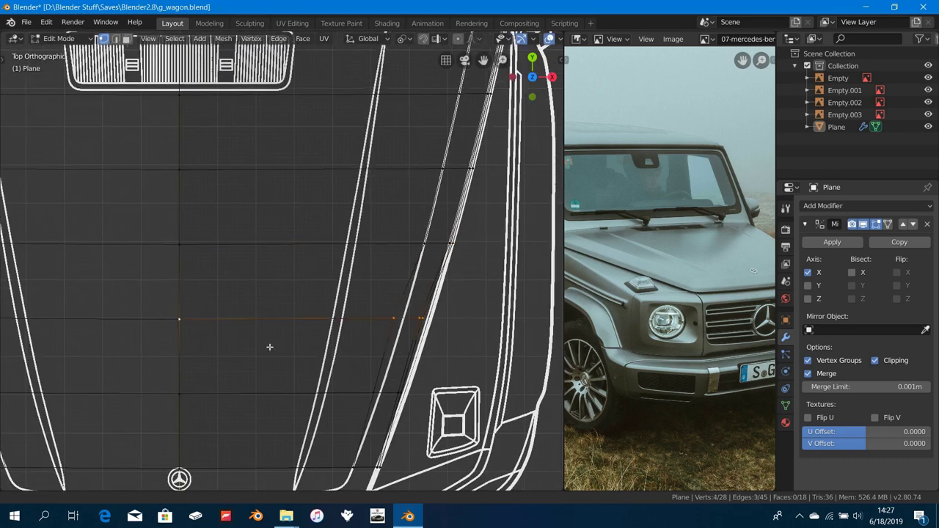
scroll(269, 346, "up", 5)
key("s")
key("x")
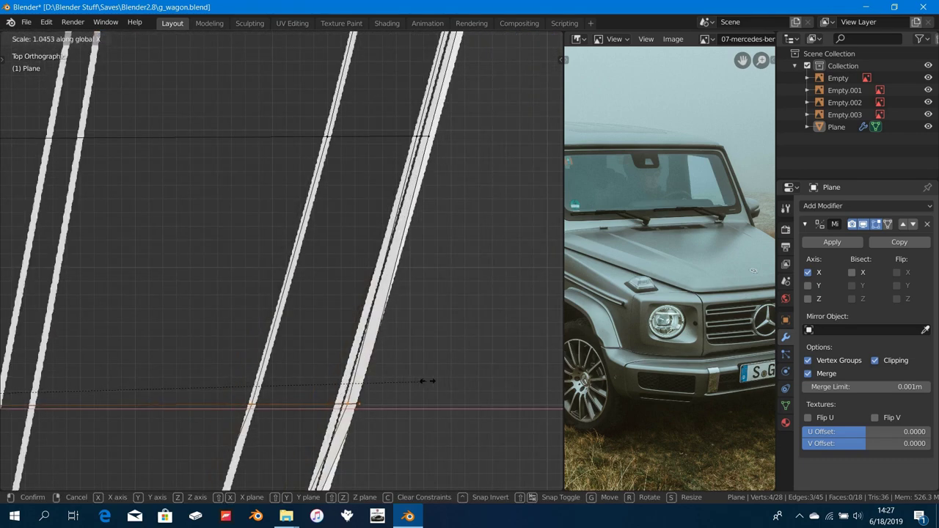
left_click(434, 383)
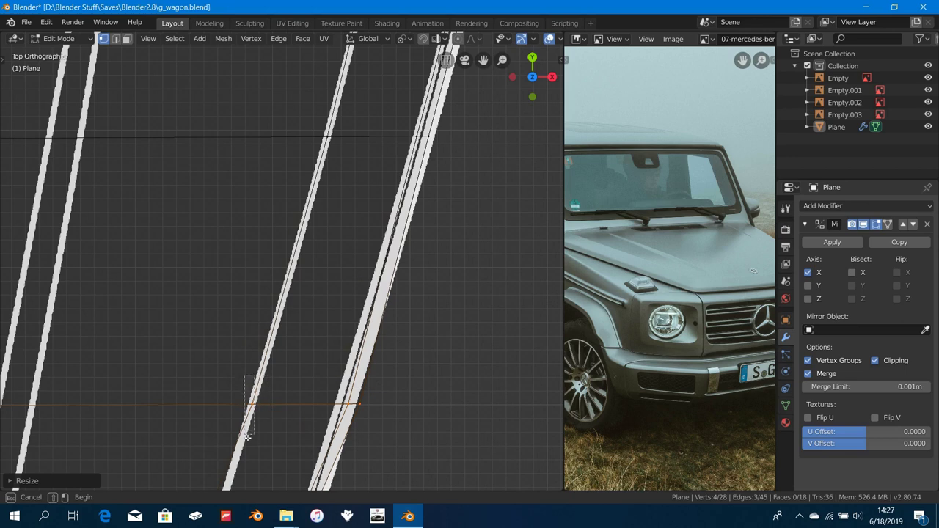
Step: Deselect the fourth loop's crease vertex and scale the remaining vertices along X so the next one meets the bonnet's side line
middle_click_drag(247, 438, 246, 438)
middle_click_drag(439, 436, 418, 409, "shift")
key("s")
key("x")
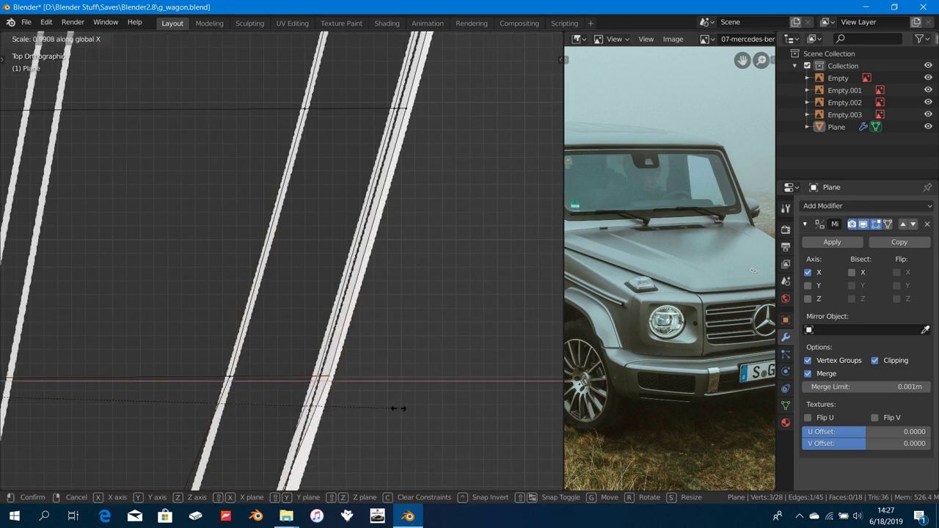
left_click(382, 403)
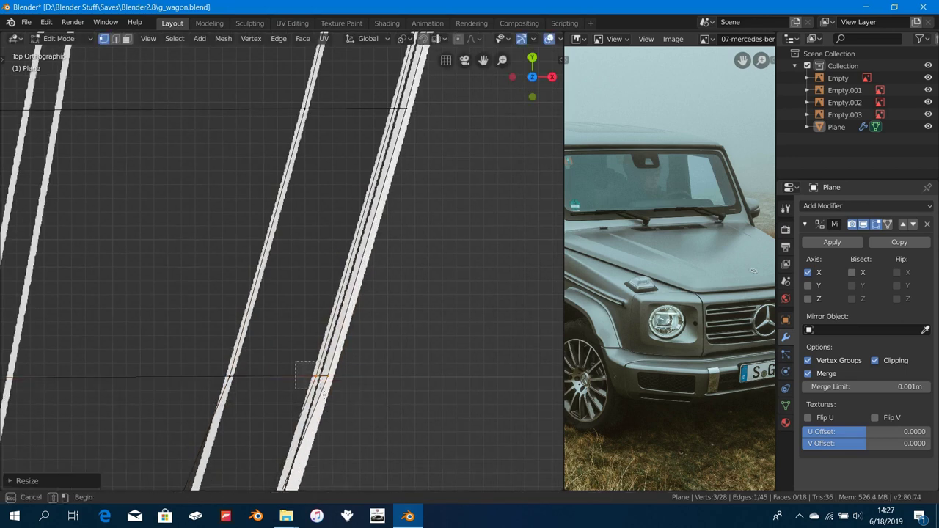
Step: Deselect the fourth loop's side-line vertex and scale its outermost vertex along X onto the bonnet's outer edge line
left_click_drag(321, 391, 322, 391)
scroll(382, 384, "up", 1)
key("s")
key("x")
left_click(432, 404)
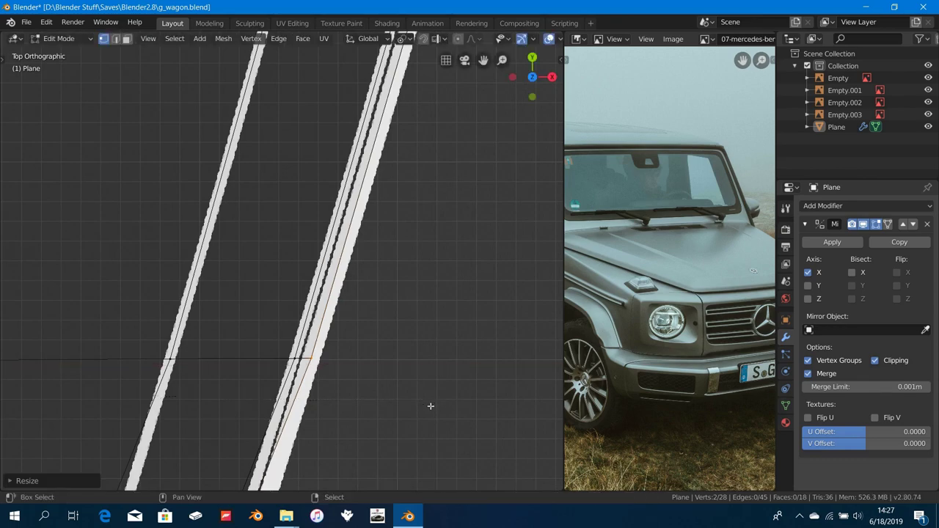
Step: Select the fifth loop cut from the windscreen and scale it along X until its second vertex meets the inner crease line
scroll(294, 394, "down", 4)
right_click(207, 349, "alt")
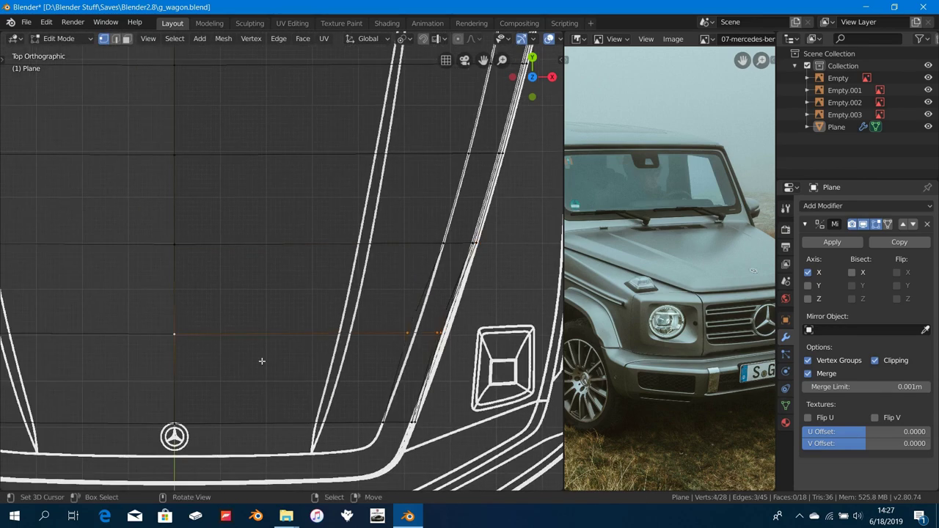
scroll(264, 359, "up", 4)
middle_click_drag(411, 385, 205, 345, "shift")
scroll(209, 345, "up", 2)
middle_click_drag(381, 383, 233, 330, "shift")
key("s")
key("x")
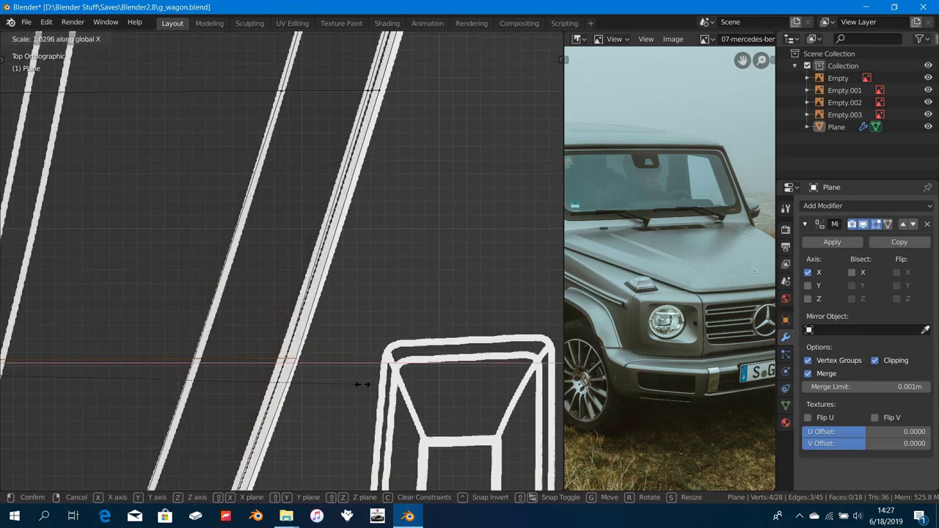
left_click(377, 384)
Step: Deselect the fifth loop's crease vertex and scale the remaining vertices along X so the next one meets the bonnet's side line
left_click_drag(194, 349, 222, 384)
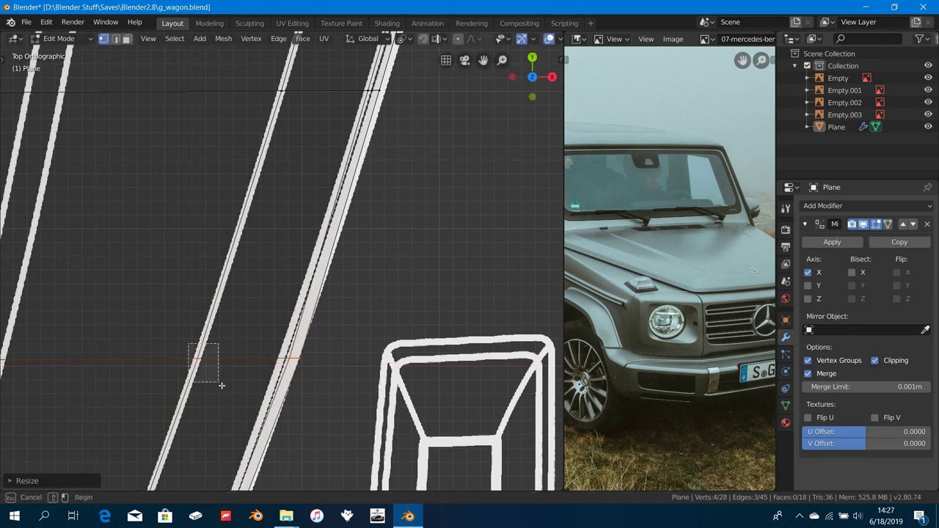
scroll(220, 381, "up", 2)
key("s")
key("x")
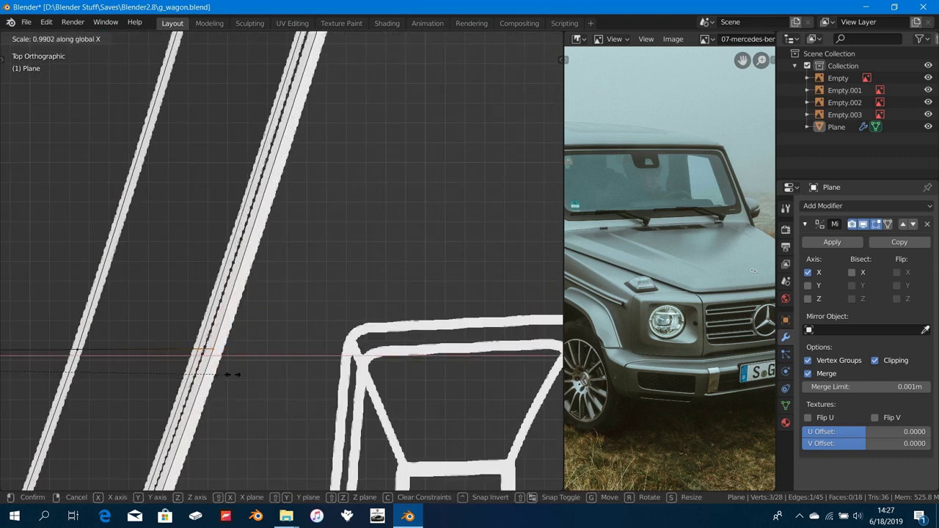
left_click(234, 377)
Step: Deselect the fifth loop's side-line vertex and scale its outermost vertex along X onto the bonnet's outer edge line
left_click_drag(183, 327, 205, 372, "ctrl")
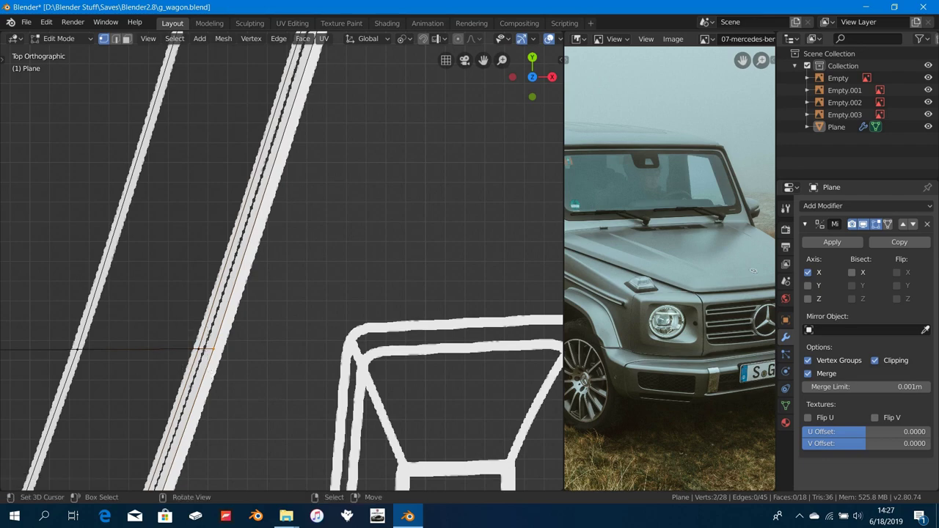
key("s")
key("x")
left_click(284, 390)
Step: Clear the selection and examine the fitted bonnet mesh in perspective, in and out of Edit Mode
key("a")
scroll(214, 368, "down", 6)
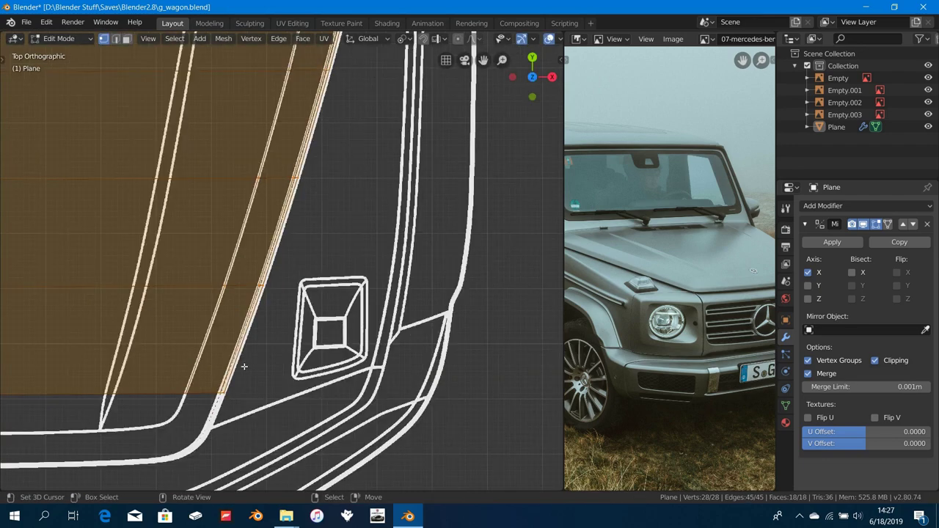
key("alt+a")
scroll(246, 366, "down", 4)
middle_click_drag(304, 387, 294, 227)
key("Tab")
key("Tab")
Step: In the right side view, move the first loop cut from the windscreen along Z so its centre vertex meets the bonnet's top line
key("KP_3")
key("KP_3")
key("KP_3")
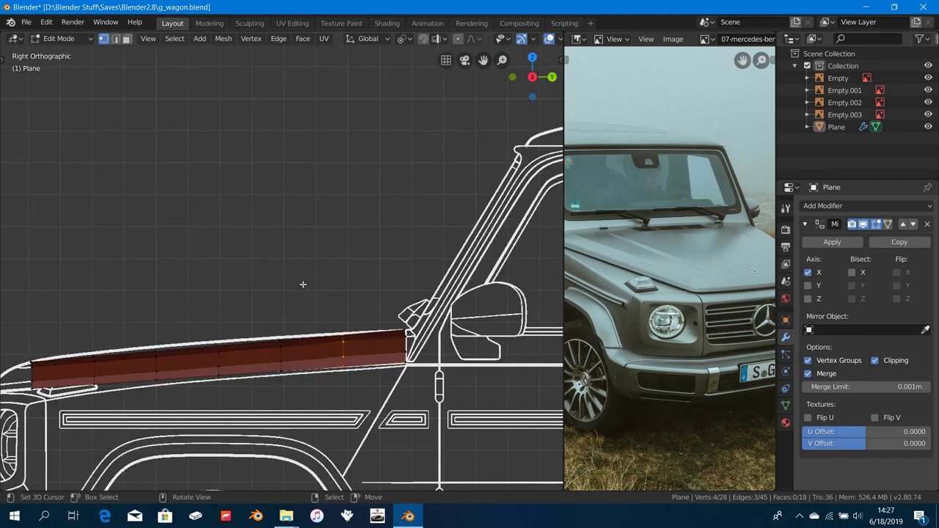
key("z")
key("Escape")
scroll(308, 319, "up", 5)
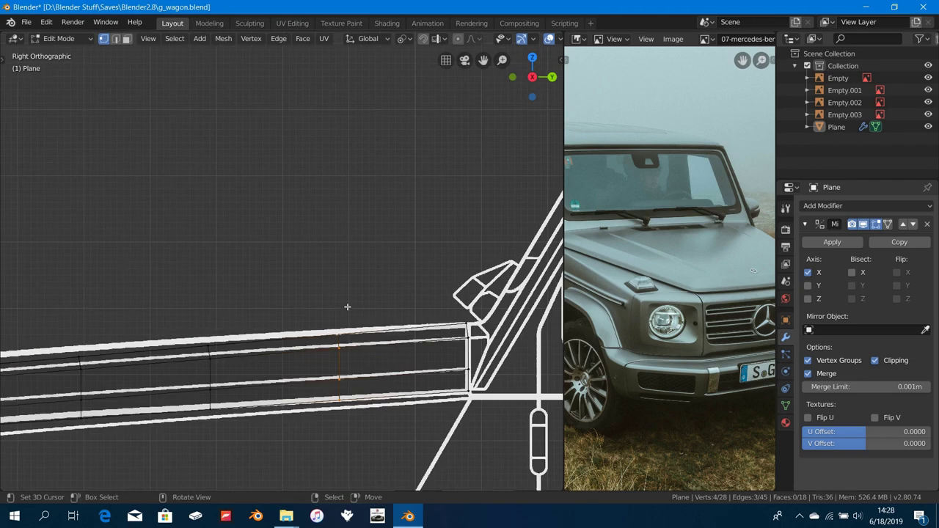
key("g")
key("z")
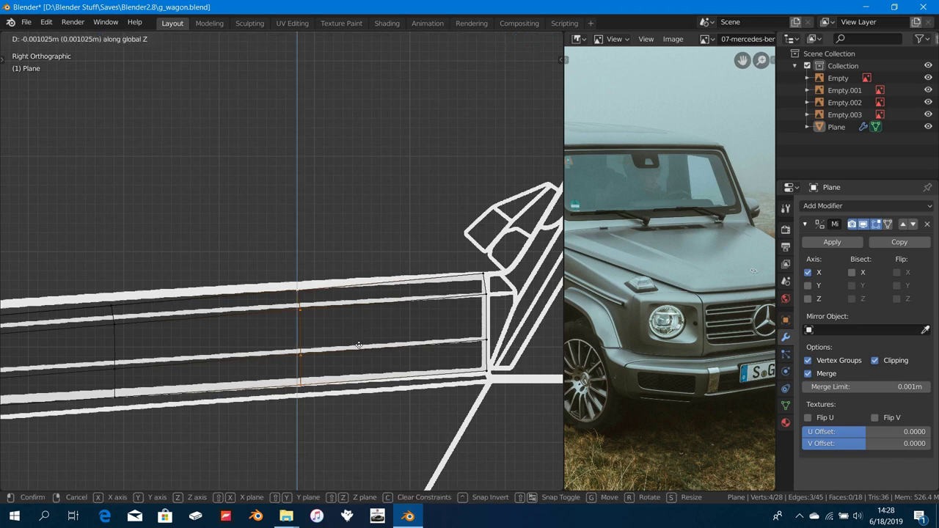
left_click(357, 300)
Step: Scale the first loop cut along Z until its second vertex lies on the crease line in the side blueprint
scroll(345, 335, "up", 2)
middle_click_drag(339, 348, 335, 345, "shift")
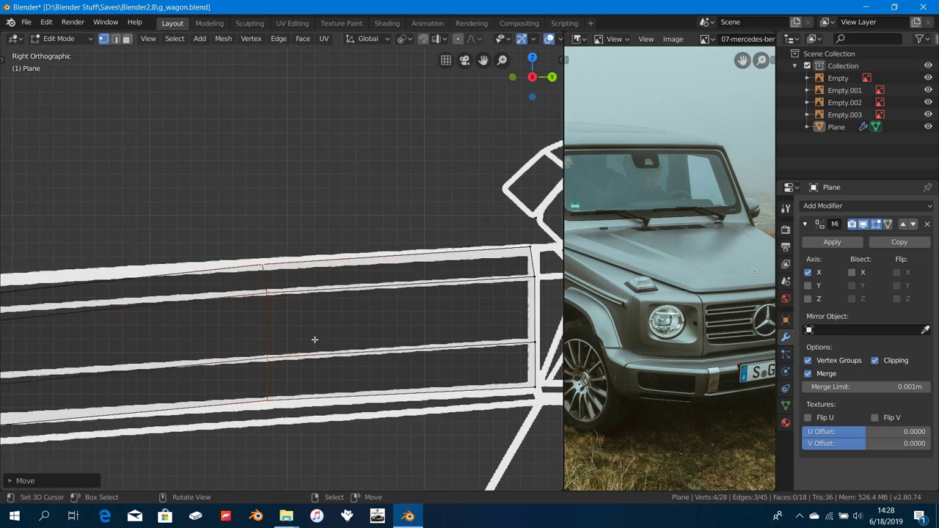
scroll(313, 340, "up", 3)
key("s")
key("z")
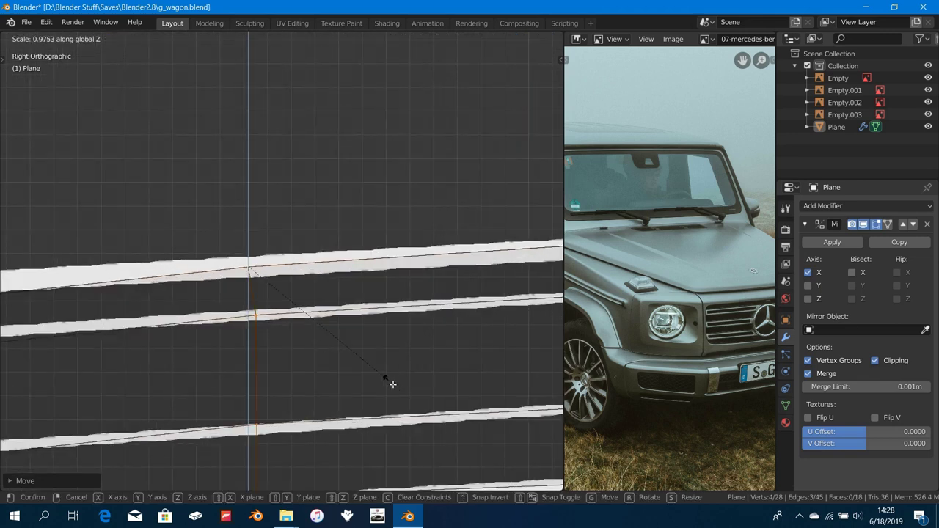
left_click(392, 385)
Step: Deselect the first loop's crease vertex and scale the remaining two along Z so the third meets the side line
left_click_drag(296, 288, 231, 347, "ctrl")
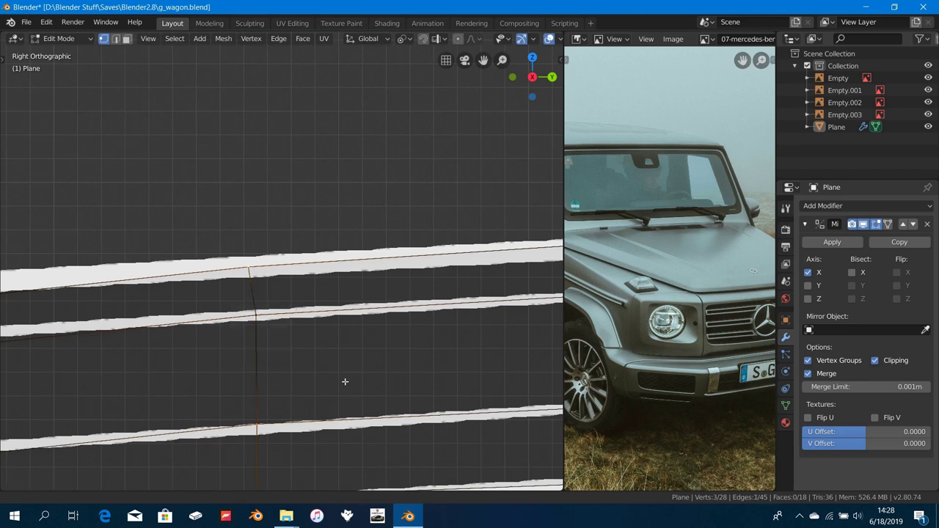
middle_click_drag(381, 469, 367, 394, "shift")
key("s")
key("z")
left_click(404, 453)
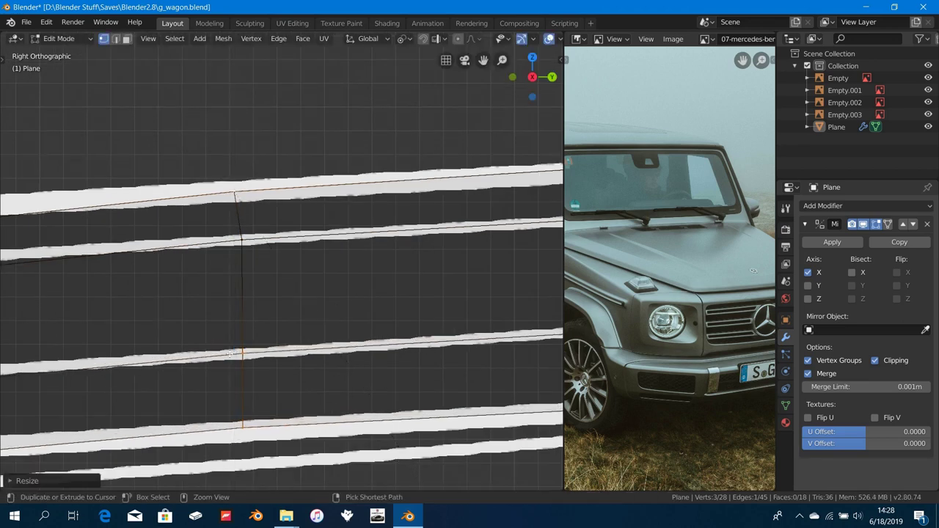
Step: Deselect the first loop's third vertex and scale its lowest vertex along Z onto the bonnet's lower edge line
scroll(395, 432, "down", 2, "shift")
key("z")
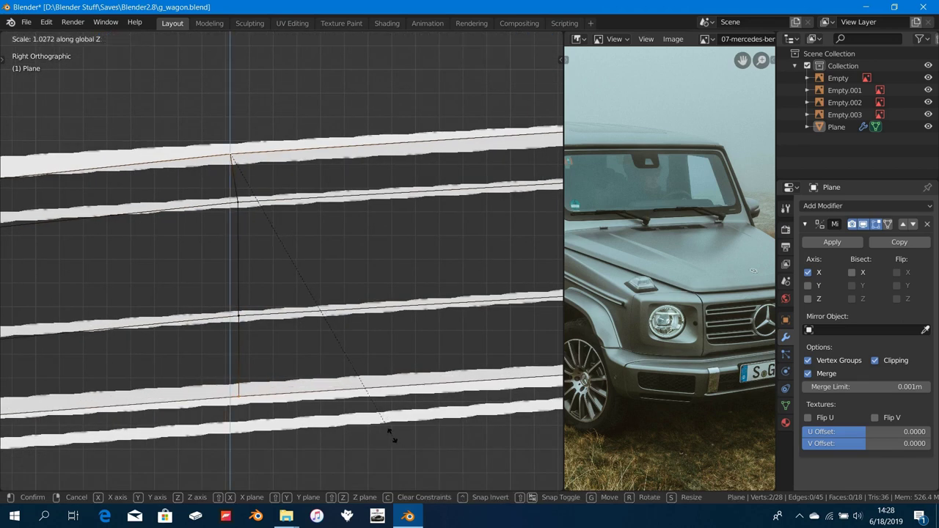
left_click(361, 416)
Step: Select the second loop cut from the windscreen and move it along Z up to the bonnet's top line in the side blueprint
scroll(468, 428, "down", 4)
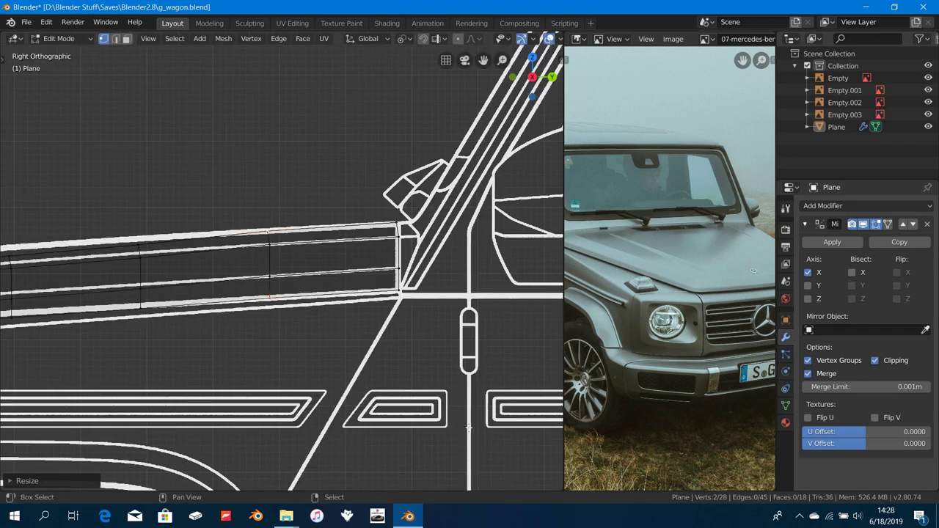
middle_click_drag(198, 327, 301, 404, "shift")
right_click(271, 248, "alt")
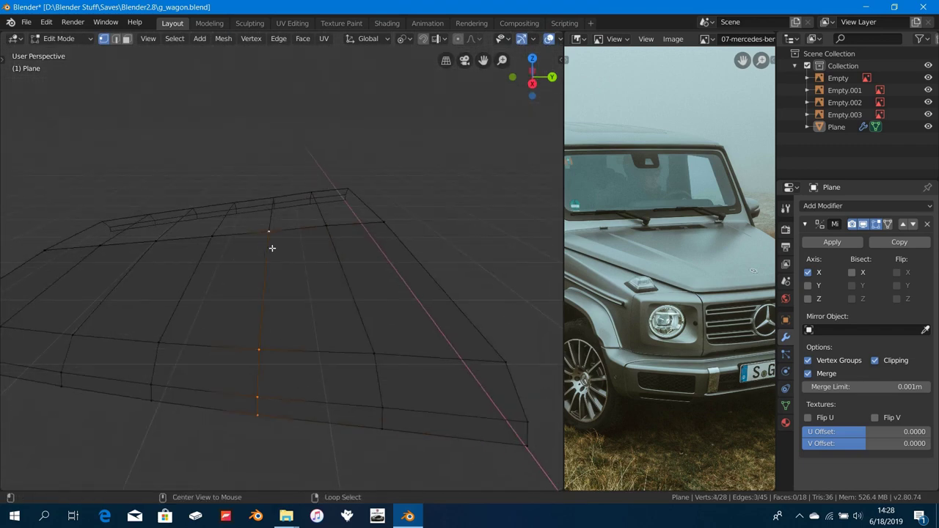
key("KP_3")
scroll(310, 262, "up", 3)
scroll(363, 338, "up", 1)
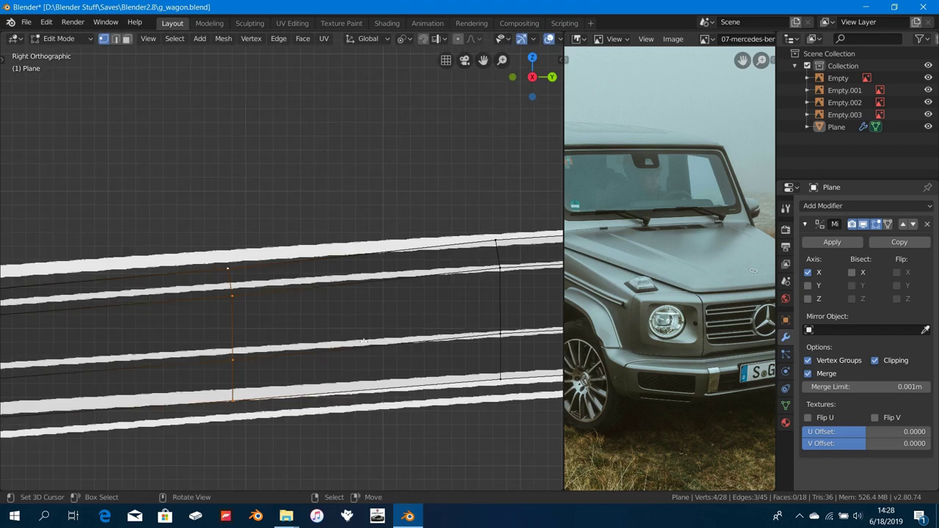
key("g")
key("z")
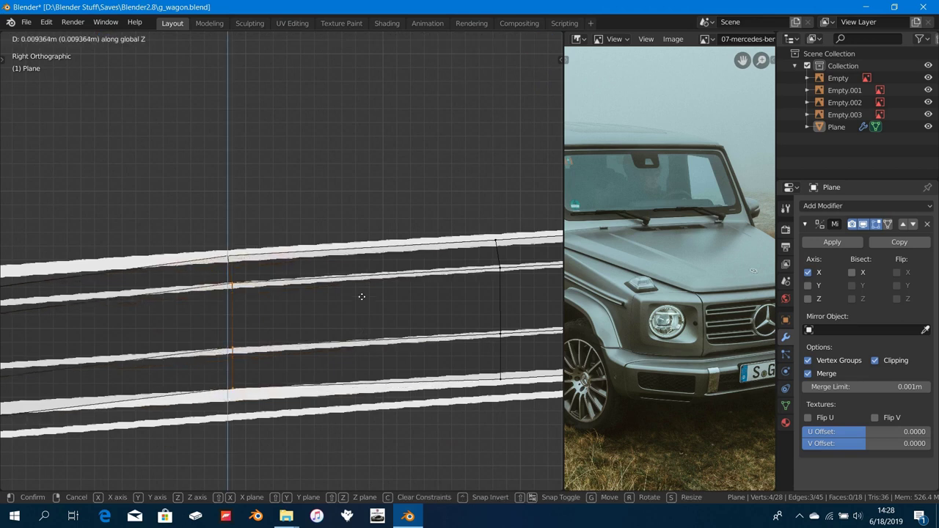
left_click(360, 295)
Step: Scale the second loop cut along Z about its centre vertex to fit its second vertex to the side blueprint's crease line
middle_click_drag(278, 325, 286, 314, "shift")
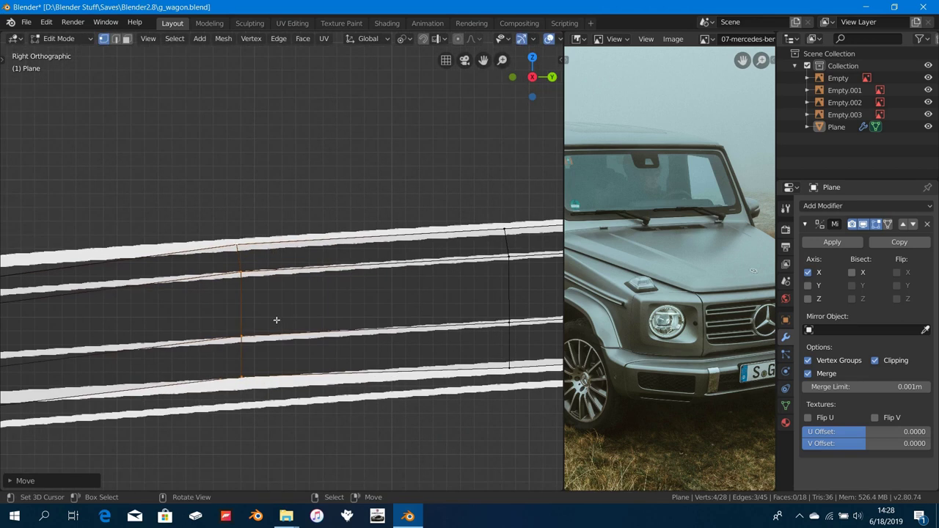
key("s")
key("z")
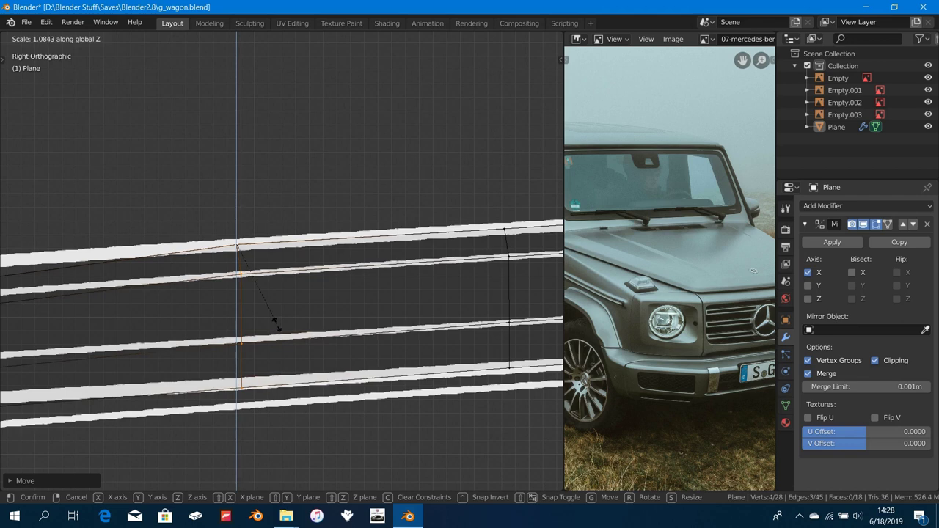
left_click(275, 323)
Step: Deselect the second loop's crease vertex and scale the remaining two along Z so the third meets the side line
right_click(233, 272, "shift")
key("s")
key("z")
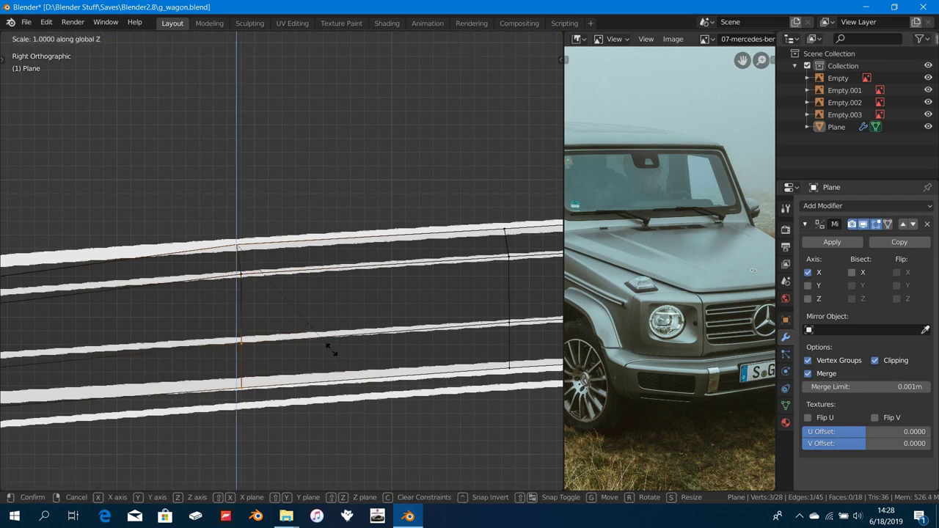
left_click(291, 308)
Step: Deselect the second loop's third vertex and scale its lowest vertex along Z onto the bonnet's lower edge line
right_click(236, 338, "shift")
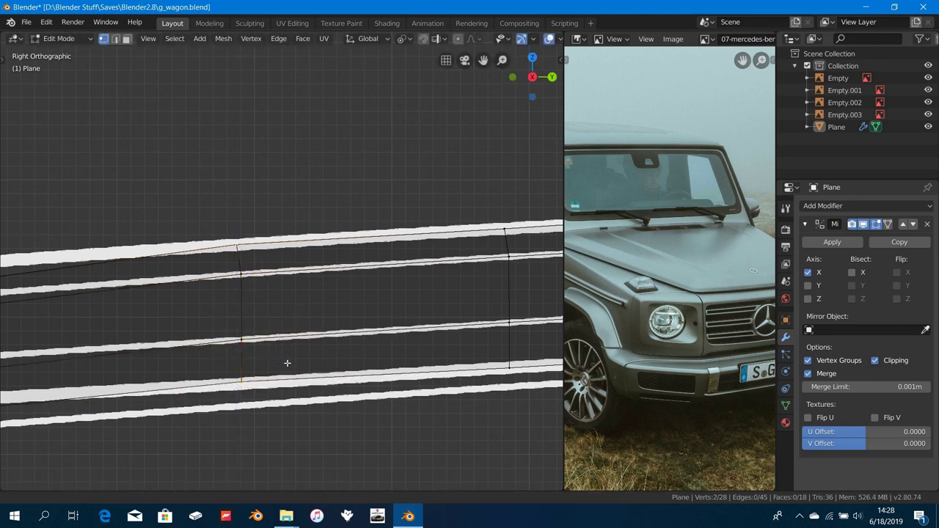
key("s")
middle_click_drag(286, 365, 241, 245, "shift")
key("z")
left_click(288, 330)
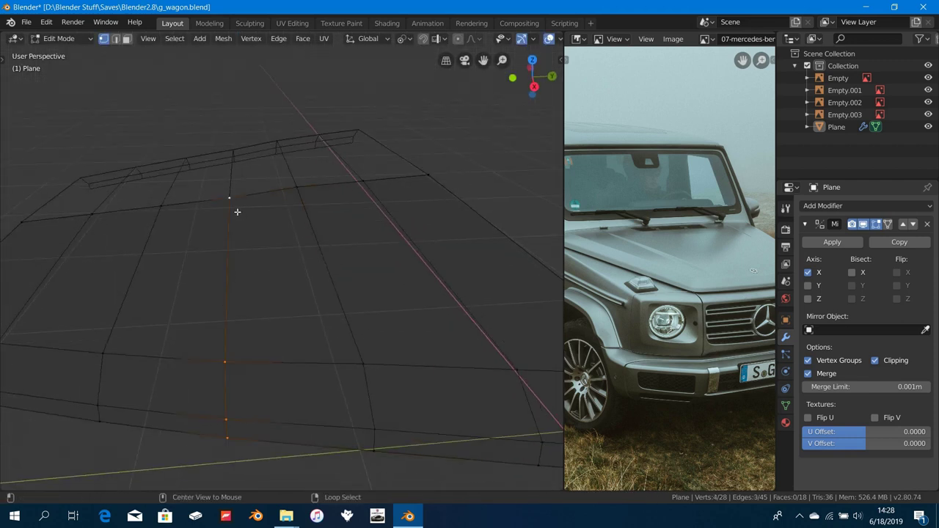
Step: Move the third loop cut from the windscreen up along Z to the bonnet's top line in the side blueprint
key("KP_3")
scroll(308, 358, "up", 2)
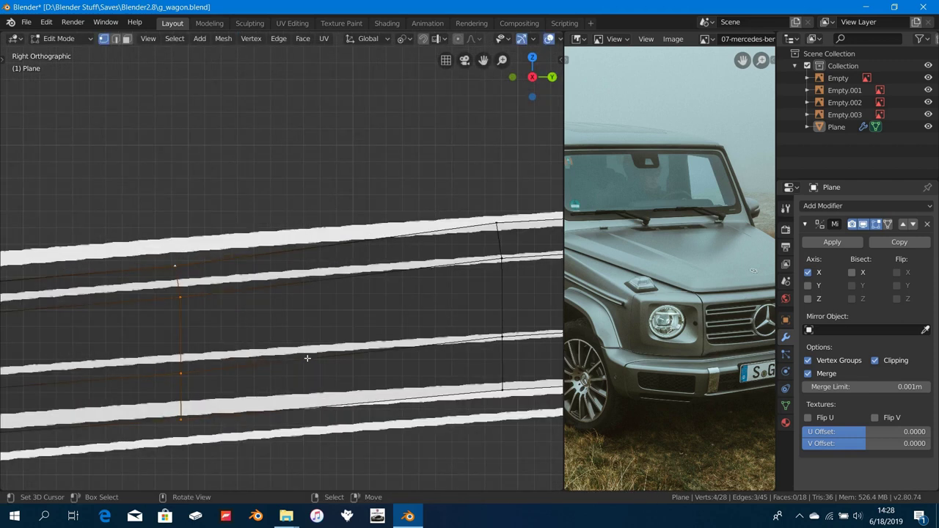
key("g")
key("z")
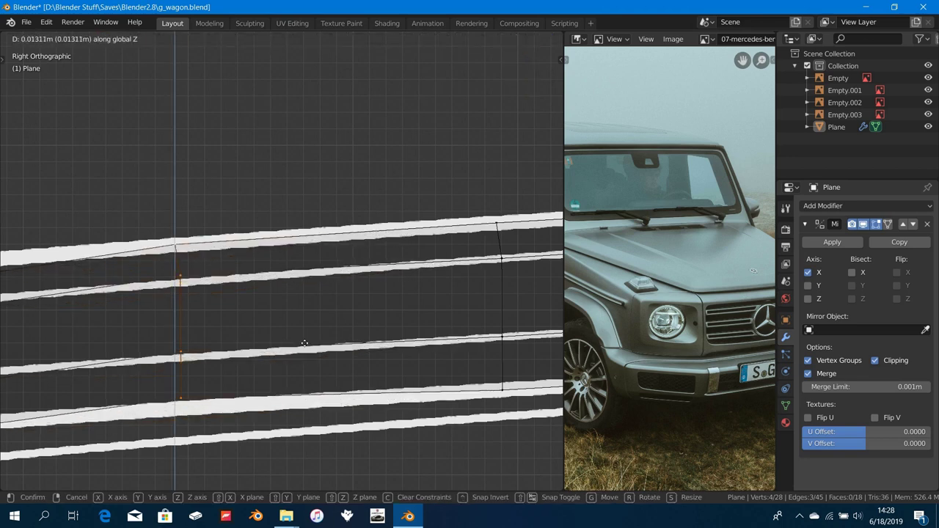
left_click(301, 341)
key("g")
key("z")
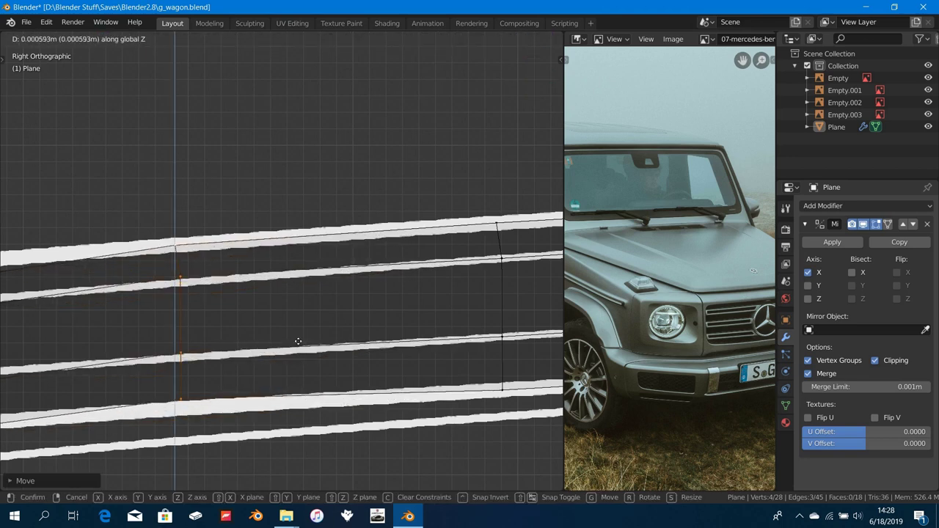
left_click(298, 341)
Step: Scale the third loop cut along Z about its centre vertex to fit its second vertex to the side blueprint's crease line
middle_click_drag(218, 329, 271, 341, "shift")
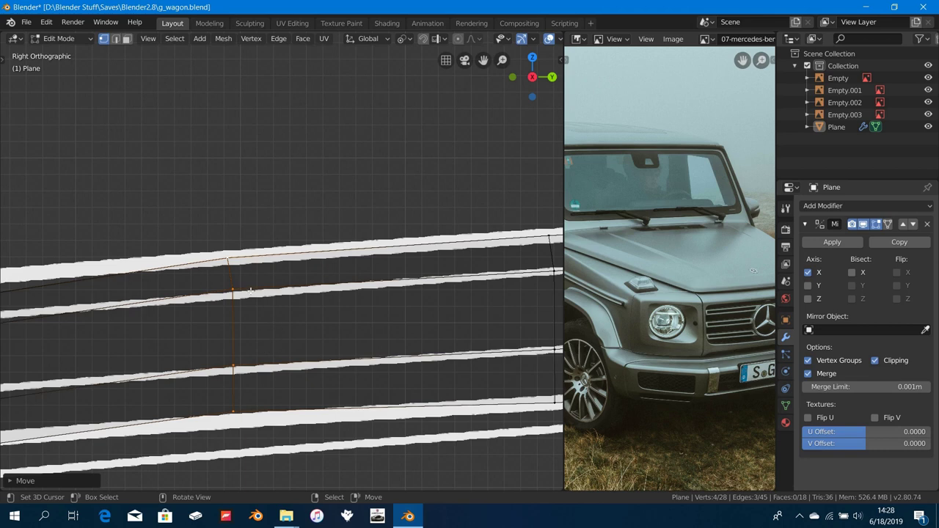
key("s")
key("z")
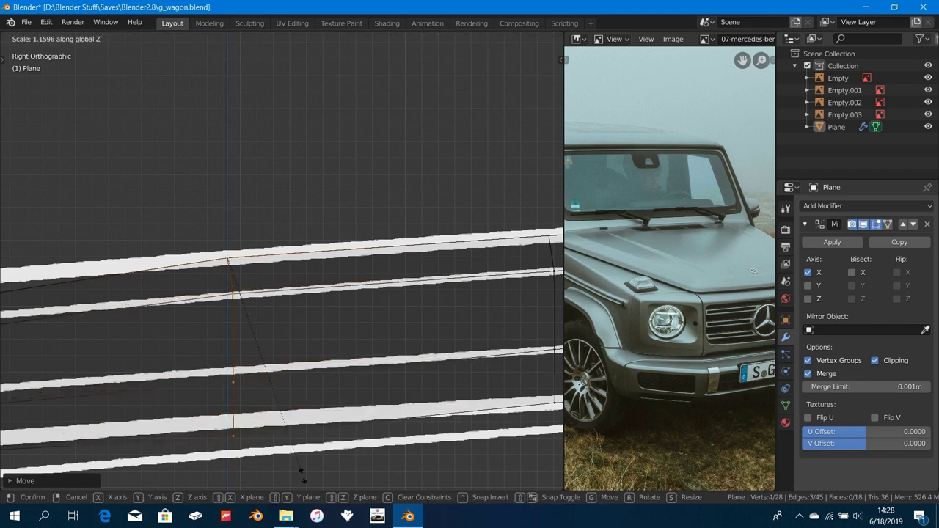
left_click(327, 58)
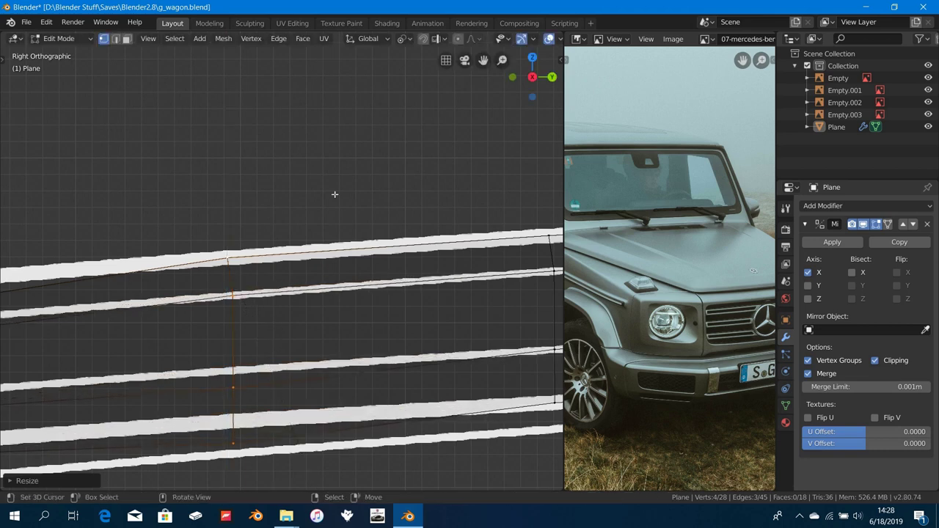
Step: Deselect the third loop's crease vertex and scale the remaining ones along Z so its third vertex meets the side line
scroll(336, 294, "up", 1)
middle_click_drag(335, 319, 351, 199, "shift")
scroll(338, 200, "up", 1)
key("b")
left_click_drag(189, 152, 299, 220)
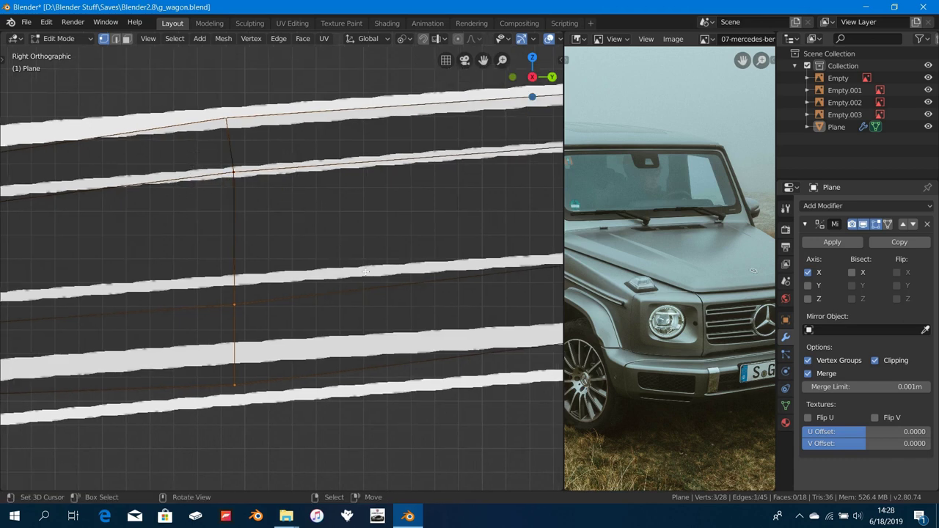
key("s")
key("z")
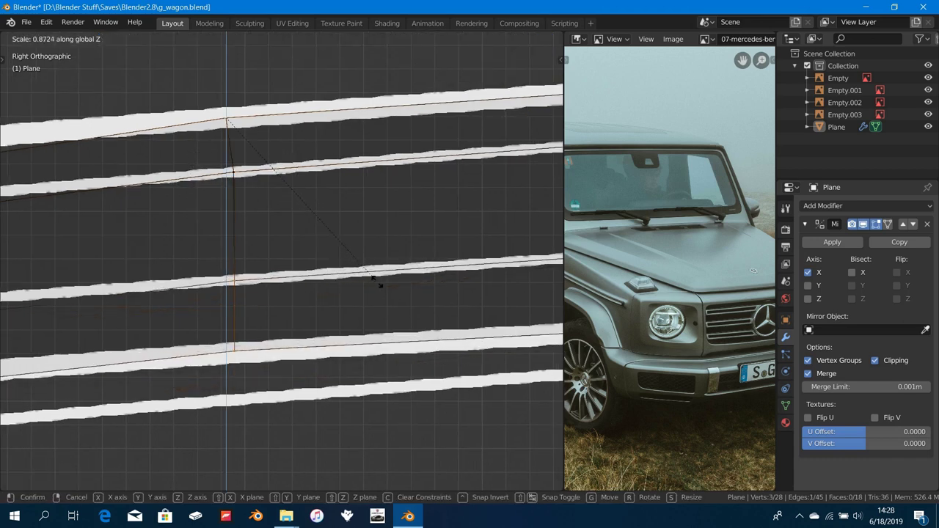
left_click(375, 280)
Step: Deselect the third loop's third vertex and scale its lowest vertex along Z onto the bonnet's lower edge line
key("b")
middle_click_drag(218, 254, 300, 301)
key("s")
key("z")
left_click(305, 321)
scroll(317, 295, "down", 4)
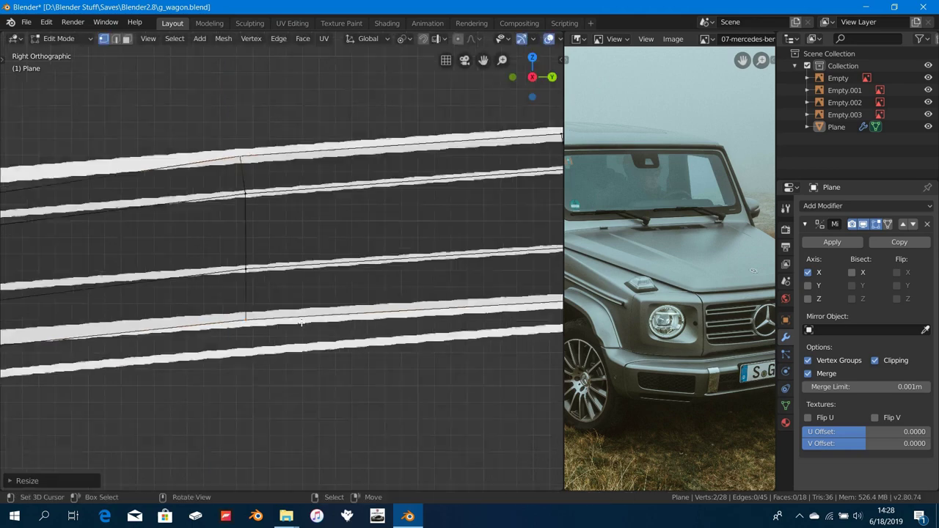
Step: Select the fourth loop cut from the windscreen and move it along Z up to the bonnet's top line in the side blueprint
middle_click_drag(317, 295, 413, 357)
middle_click_drag(418, 289, 418, 324)
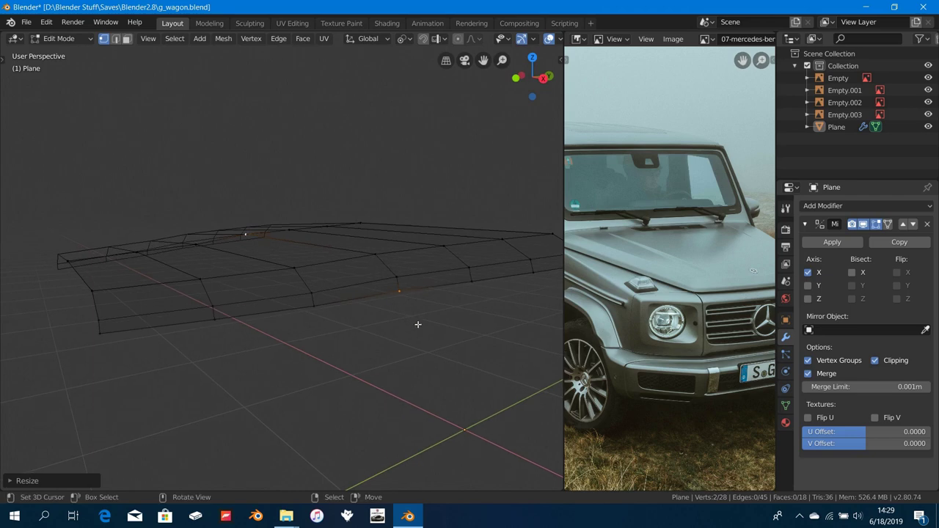
middle_click_drag(373, 236, 361, 248)
key("KP_3")
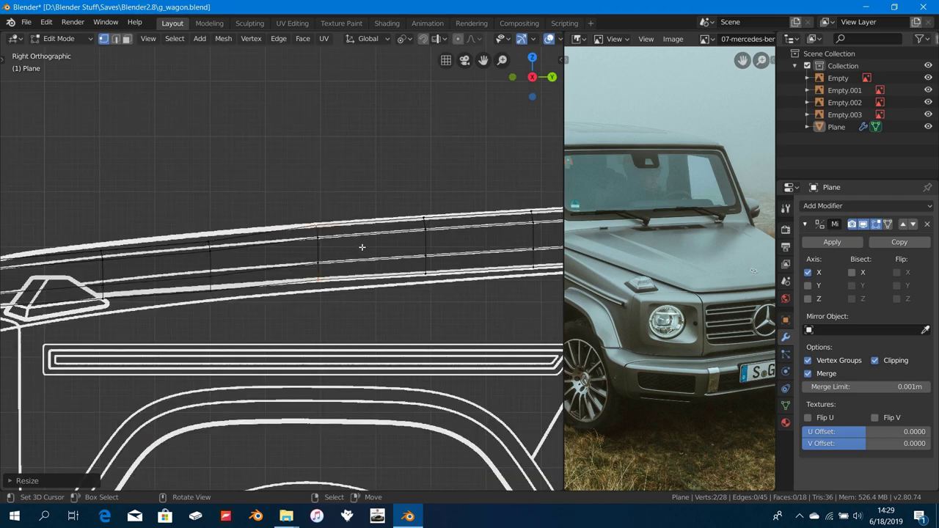
scroll(361, 247, "up", 2)
middle_click_drag(282, 269, 293, 210)
right_click(293, 230, "alt")
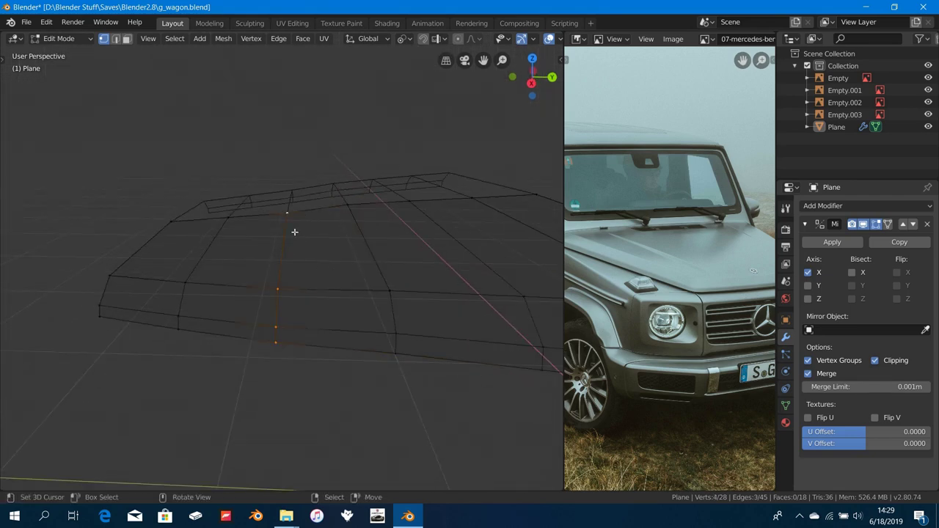
key("KP_3")
scroll(294, 231, "up", 3)
key("g")
key("z")
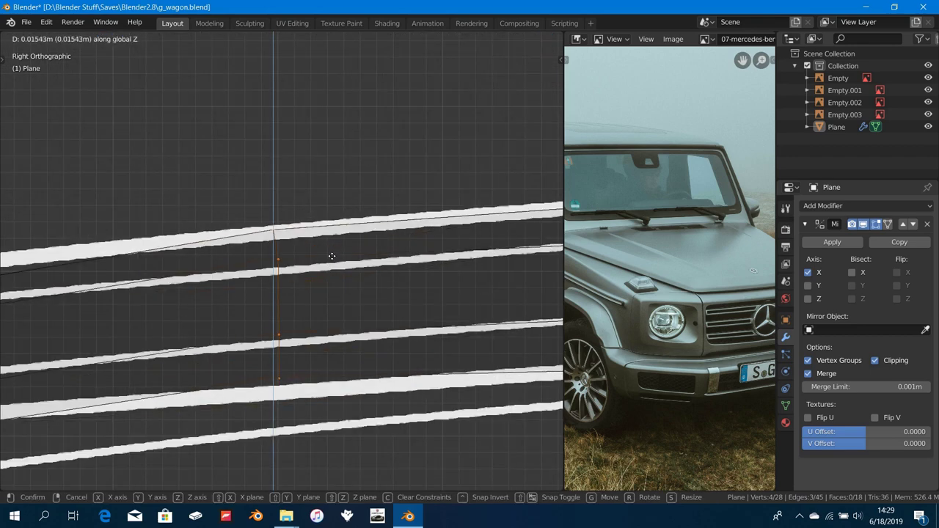
left_click(329, 308)
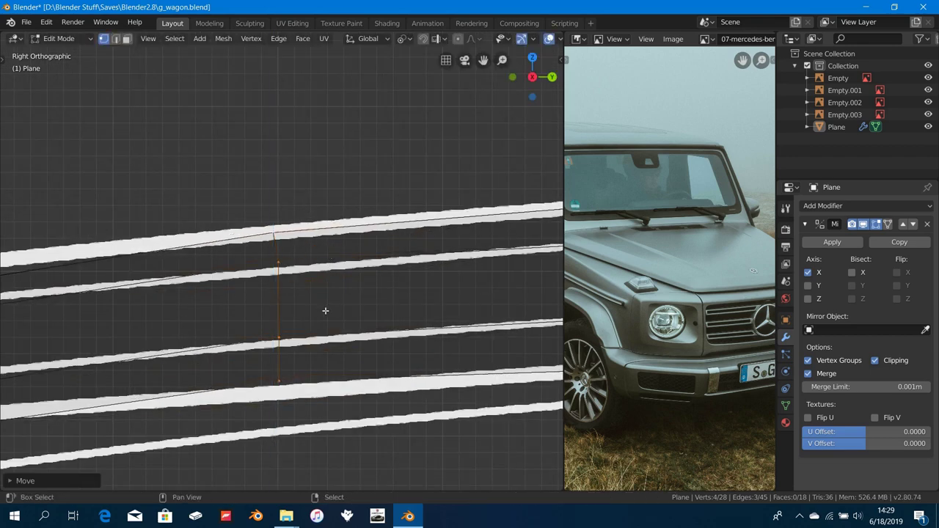
Step: Scale the fourth loop cut along Z about its centre vertex until its second vertex sits on the crease line
middle_click_drag(318, 298, 305, 286, "shift")
key("s")
key("z")
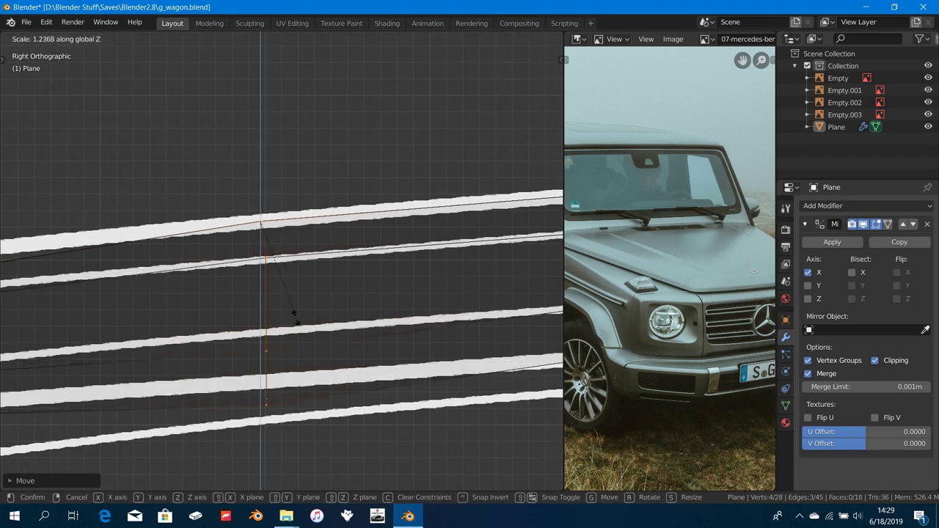
left_click(300, 355)
Step: Deselect the fourth loop's crease vertex and scale the rest along Z so its third vertex meets the side line
left_click_drag(233, 246, 253, 278, "ctrl+shift")
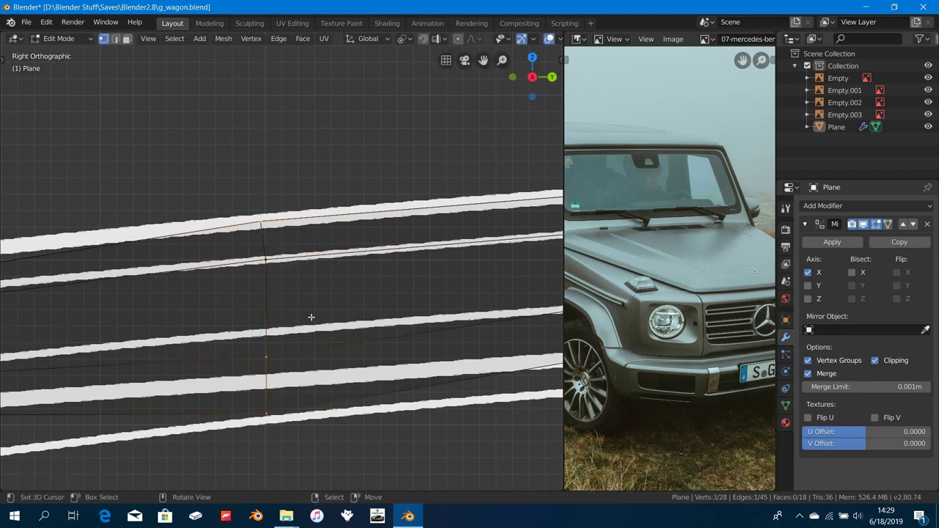
middle_click_drag(371, 395, 360, 372, "shift")
key("s")
key("z")
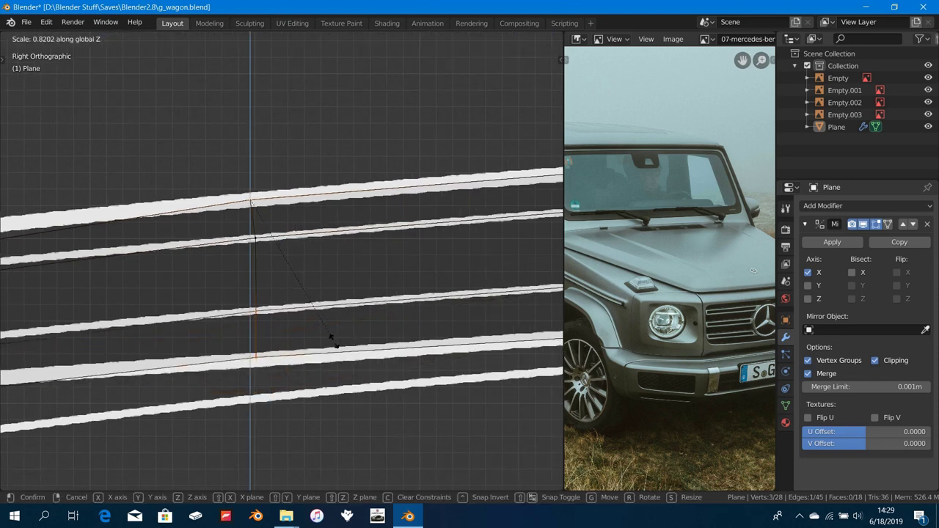
left_click(336, 352)
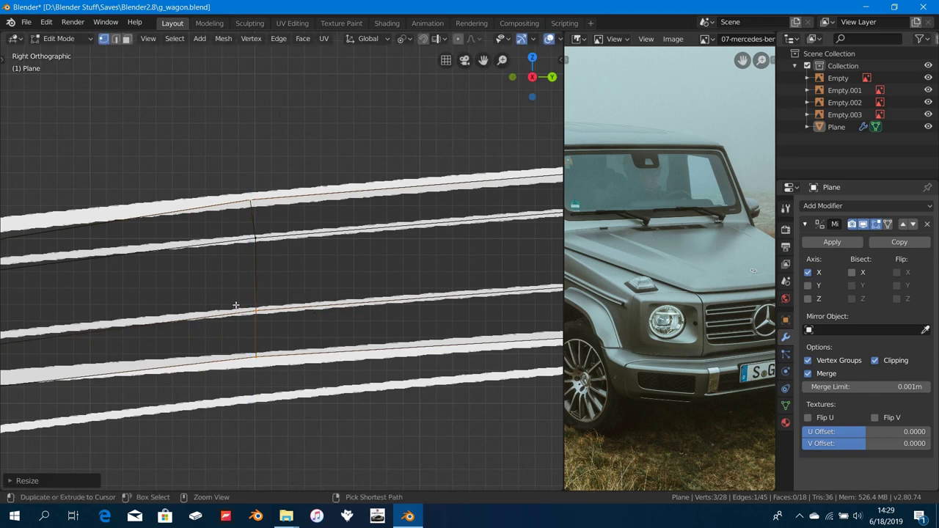
Step: Deselect the fourth loop's third vertex and scale its lowest vertex along Z onto the bonnet's lower edge line
left_click_drag(235, 305, 283, 333, "ctrl+shift")
mouse_move(291, 342)
middle_mouse_down("shift")
mouse_move(288, 328)
mouse_move(293, 360)
mouse_move(262, 314)
middle_mouse_up("shift")
key("s")
key("z")
left_click(293, 352)
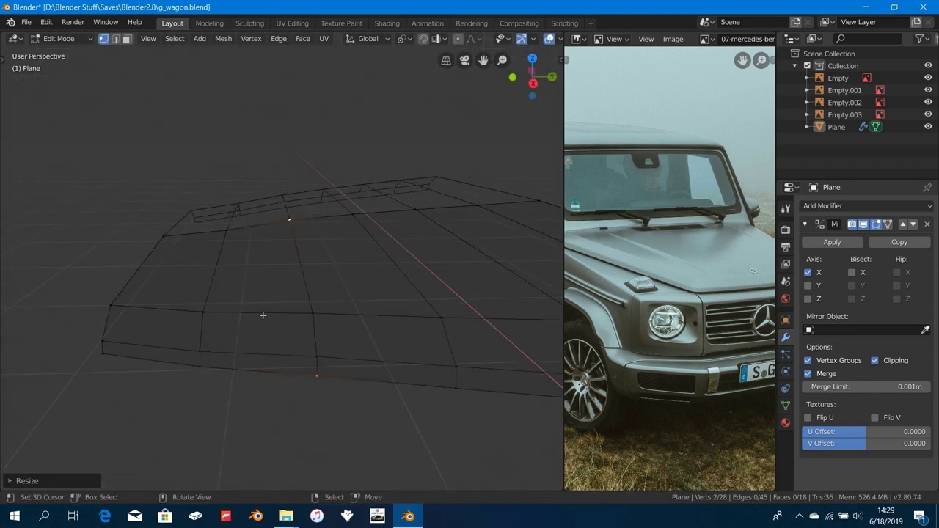
Step: Select the frontmost loop cut and move it along Z up to the bonnet's top line in the side blueprint
left_click(234, 237, "alt")
left_click(231, 251, "alt")
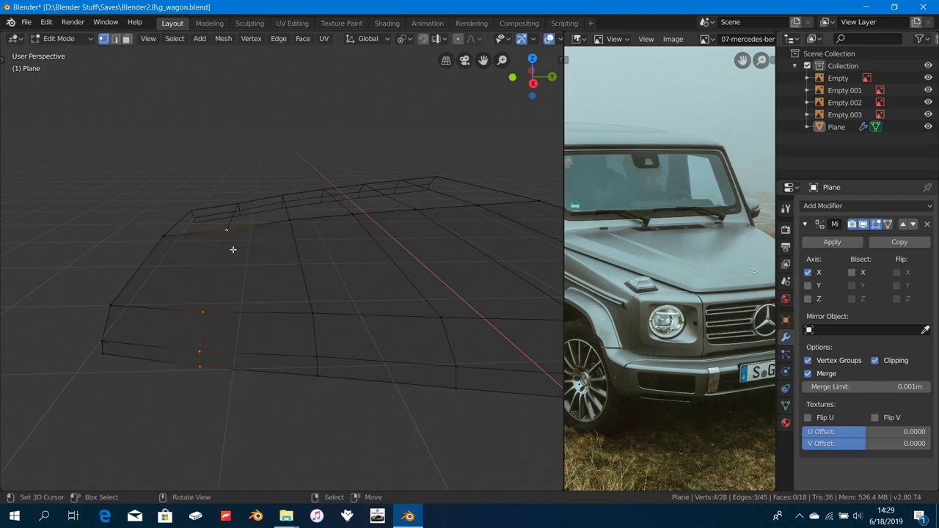
key("KP_3")
scroll(233, 250, "up", 2)
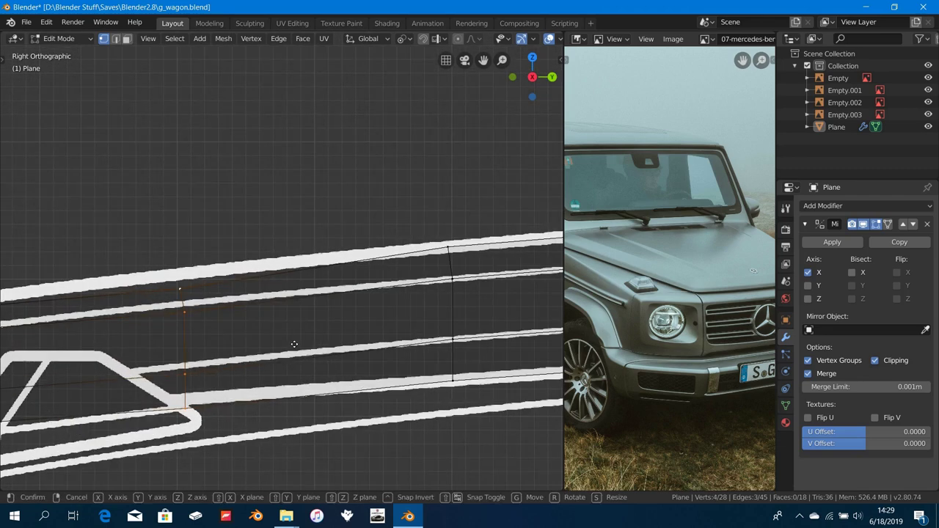
key("g")
key("z")
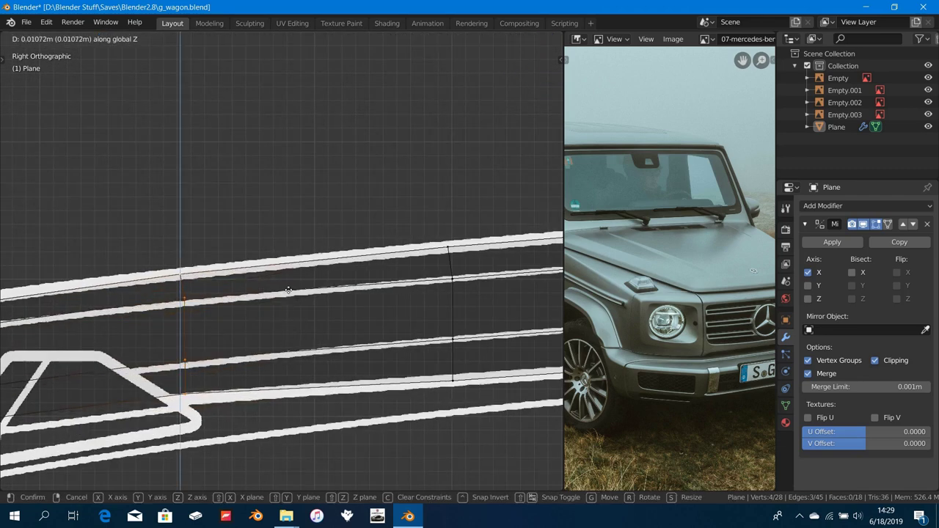
left_click(288, 290)
Step: Scale the frontmost loop cut along Z about its centre vertex to fit its second vertex to the crease line
key("s")
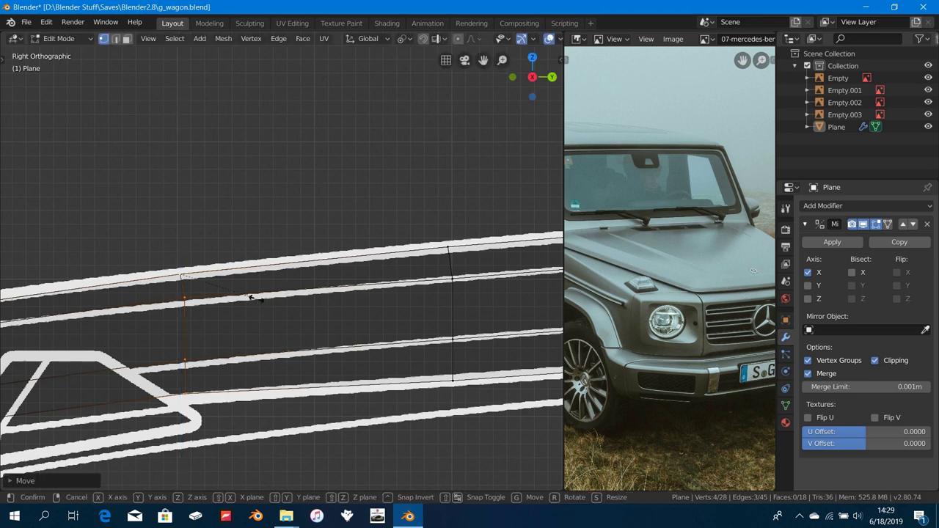
key("z")
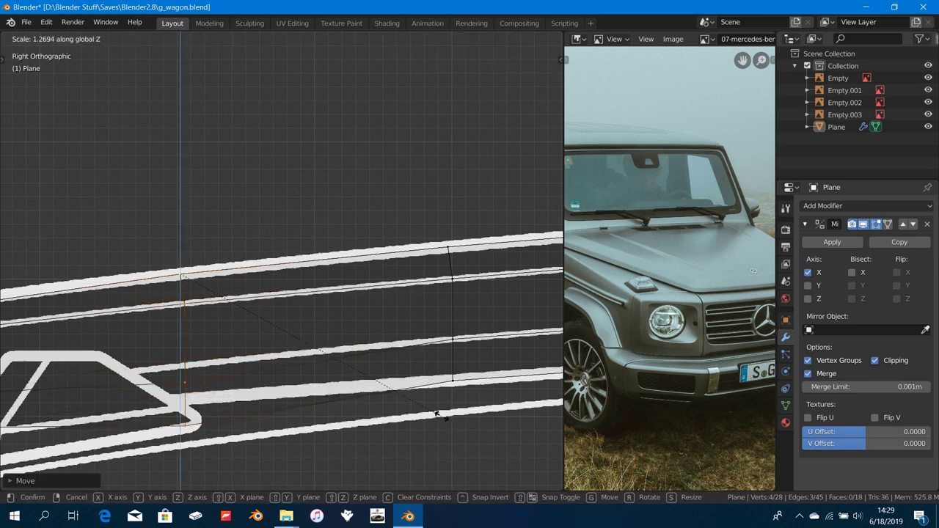
left_click(430, 413)
Step: Deselect the frontmost loop's crease vertex and scale the rest along Z so its third vertex meets the side line
left_click_drag(162, 295, 243, 333, "ctrl")
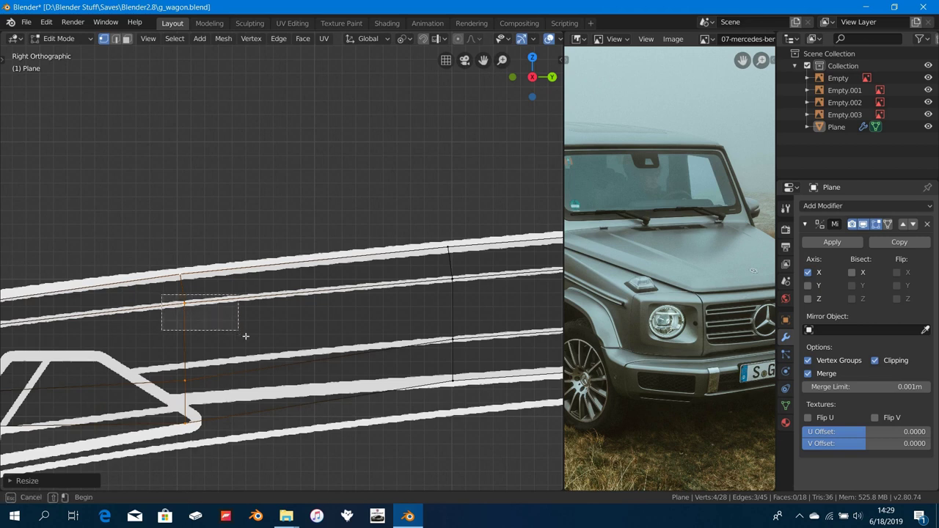
middle_click_drag(352, 407, 347, 379, "shift")
key("s")
key("z")
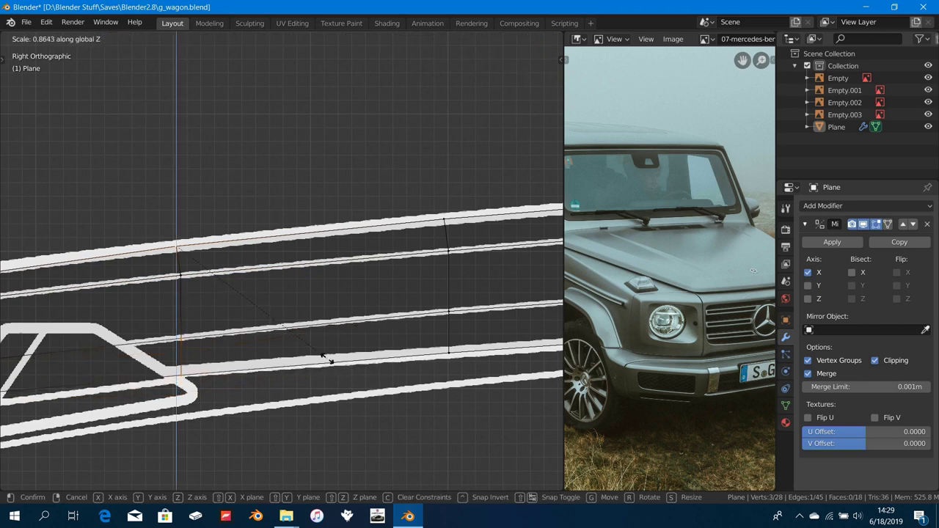
left_click(305, 348)
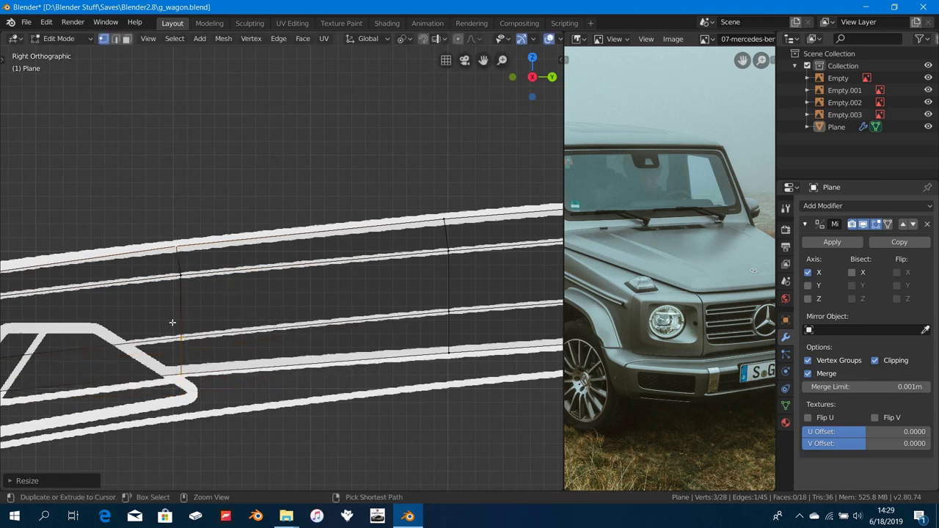
Step: Deselect the frontmost loop's third vertex and scale its lowest vertex along Z onto the bonnet's lower edge line
left_click_drag(172, 323, 226, 357, "ctrl")
middle_click_drag(247, 351, 309, 345, "shift")
key("s")
key("z")
left_click(240, 325)
Step: Select the whole bonnet mesh, show it in solid shading in Object Mode and compare its outline with the front blueprint
key("a")
scroll(242, 325, "down", 3)
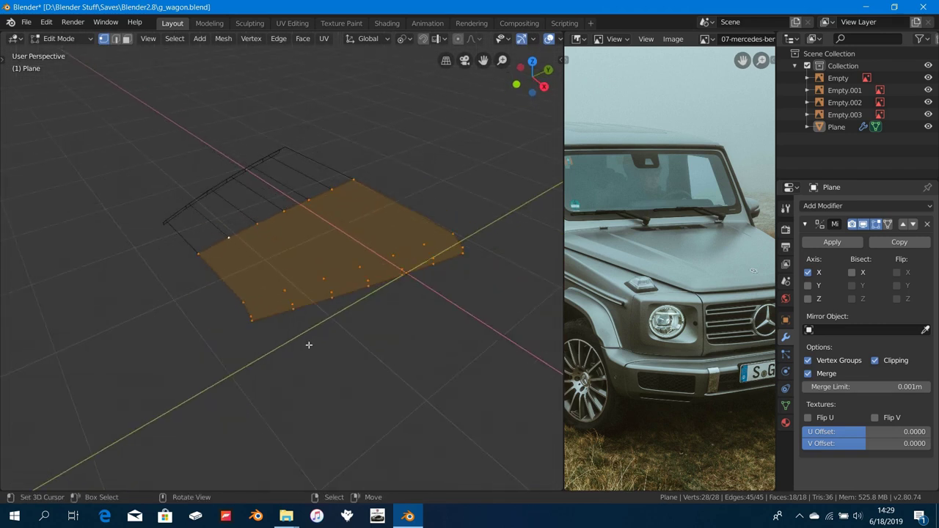
key("z")
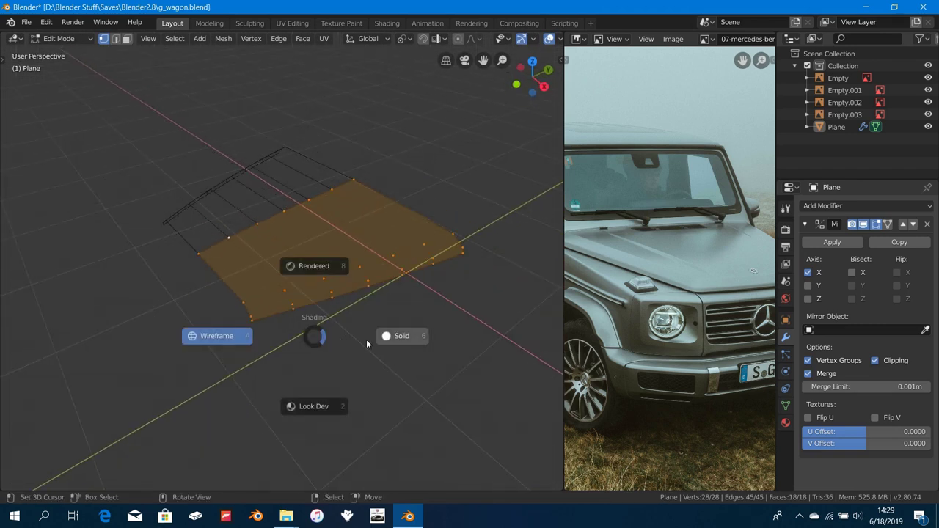
left_click(418, 336)
mouse_move(312, 346)
middle_mouse_down()
mouse_move(327, 356)
mouse_move(331, 391)
mouse_move(268, 297)
mouse_move(226, 286)
mouse_move(467, 264)
mouse_move(348, 291)
mouse_move(283, 342)
mouse_move(294, 314)
middle_mouse_up()
key("Tab")
key("KP_1")
scroll(294, 314, "up", 5)
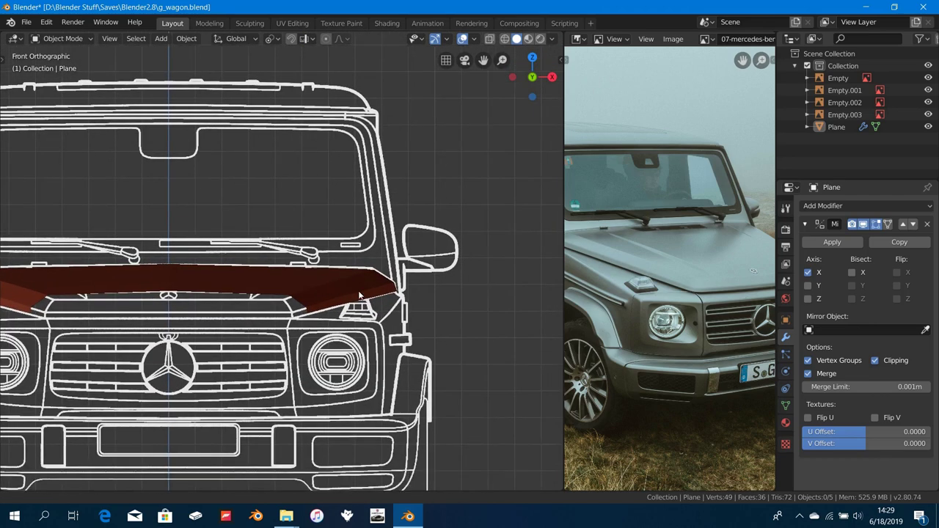
middle_click_drag(394, 341, 353, 330, "shift")
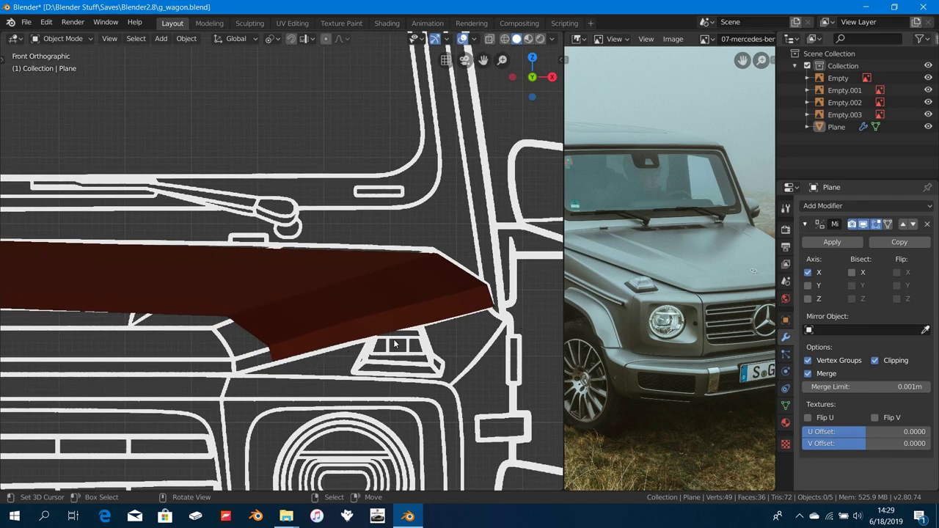
scroll(357, 354, "up", 2)
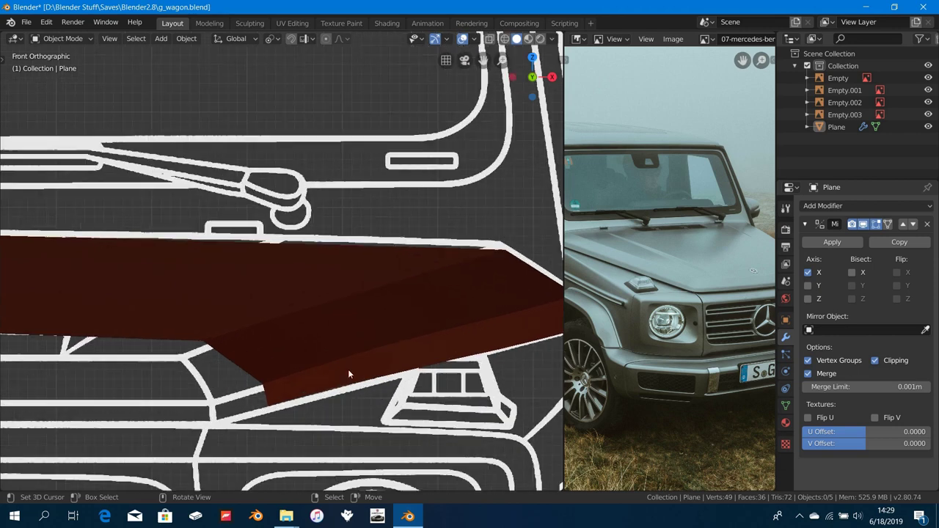
scroll(362, 385, "down", 4)
scroll(309, 361, "up", 3)
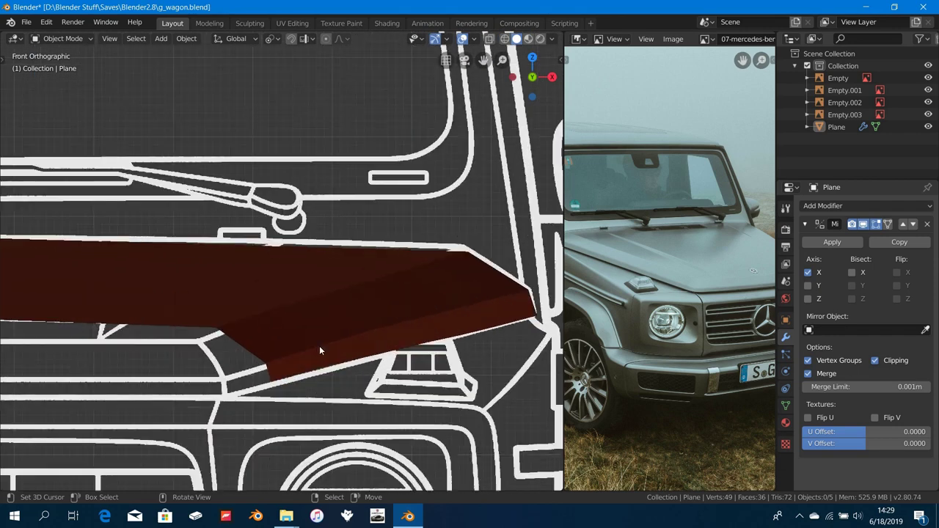
Step: Return the bonnet to Edit Mode and display it in wireframe over the front blueprint
key("Tab")
key("z")
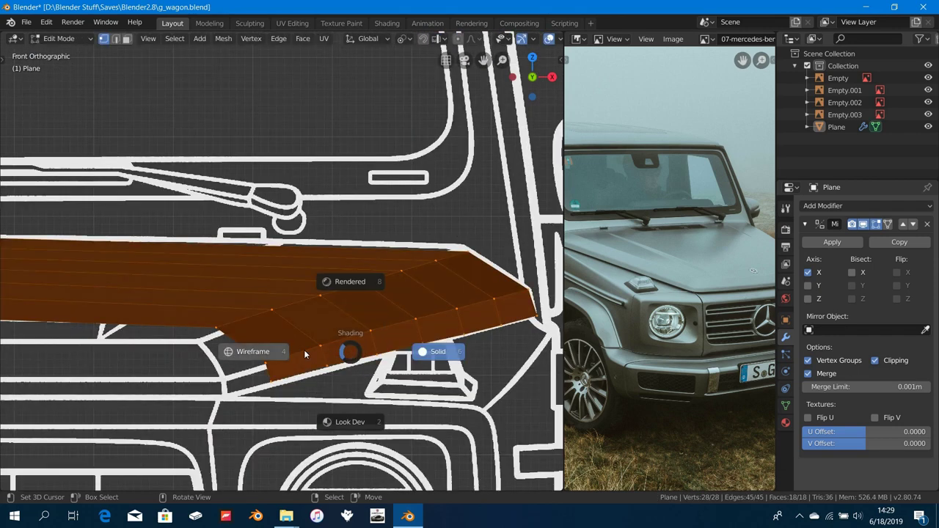
left_click(305, 354)
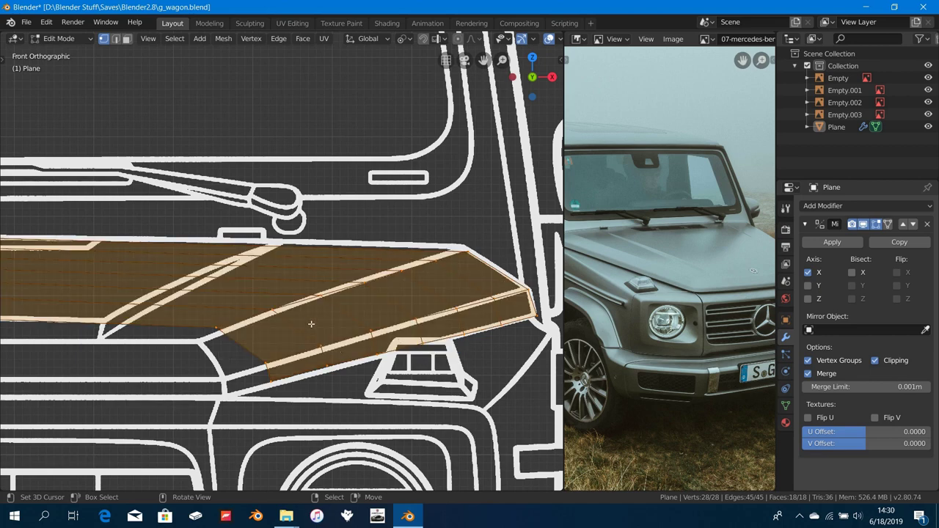
Step: Check the selected bonnet mesh against the front, side and top blueprints, up to the bonnet's front end
scroll(299, 325, "down", 2)
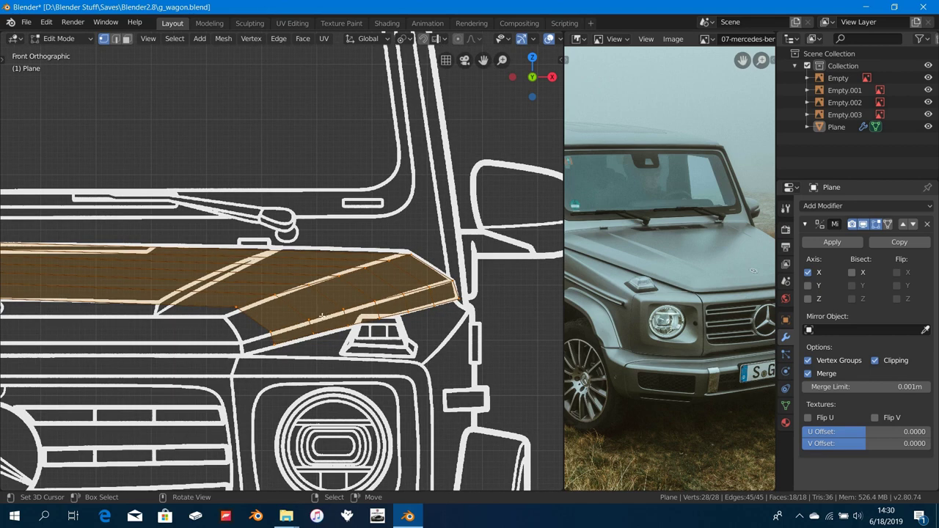
scroll(299, 332, "down", 3)
scroll(317, 312, "up", 3)
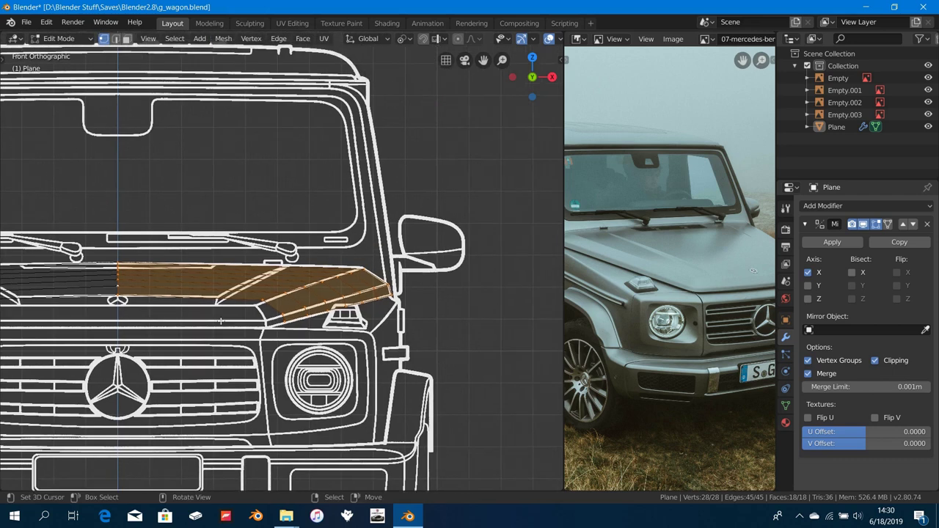
middle_click_drag(317, 312, 247, 314, "shift")
key("KP_3")
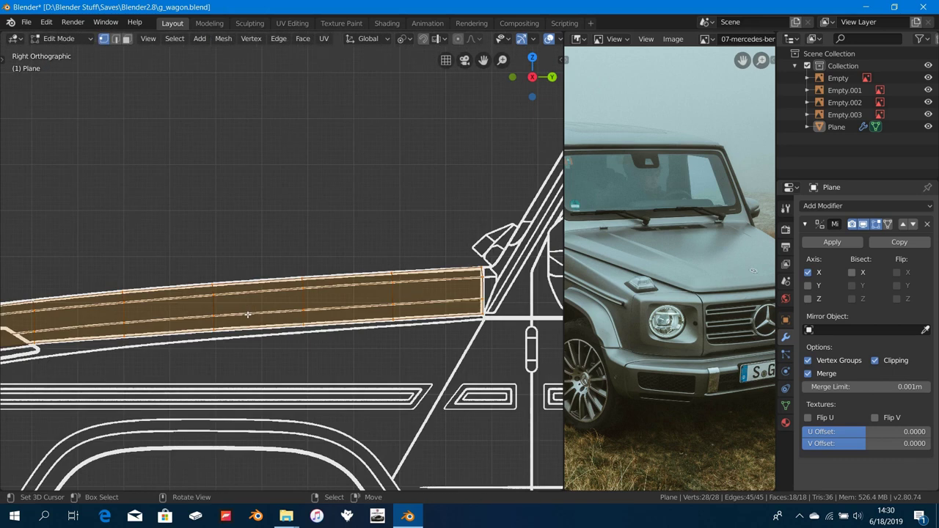
key("KP_1")
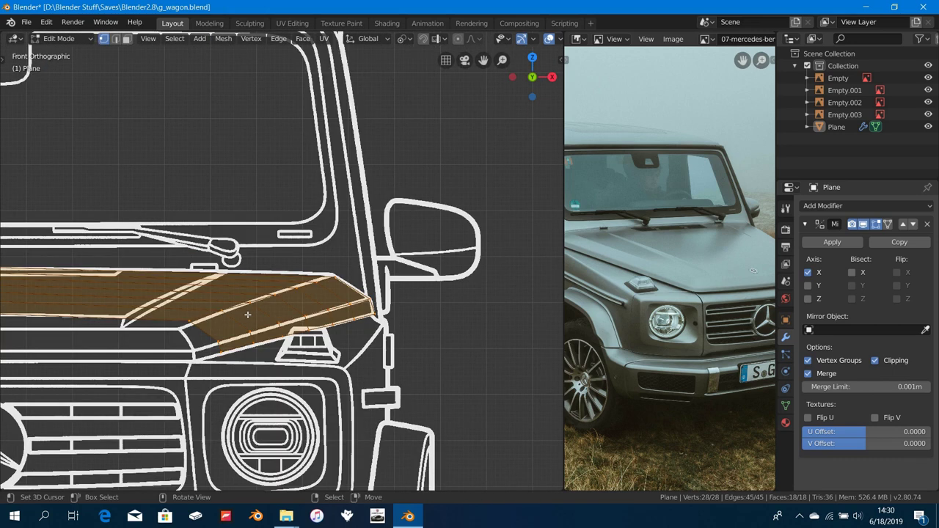
key("KP_3")
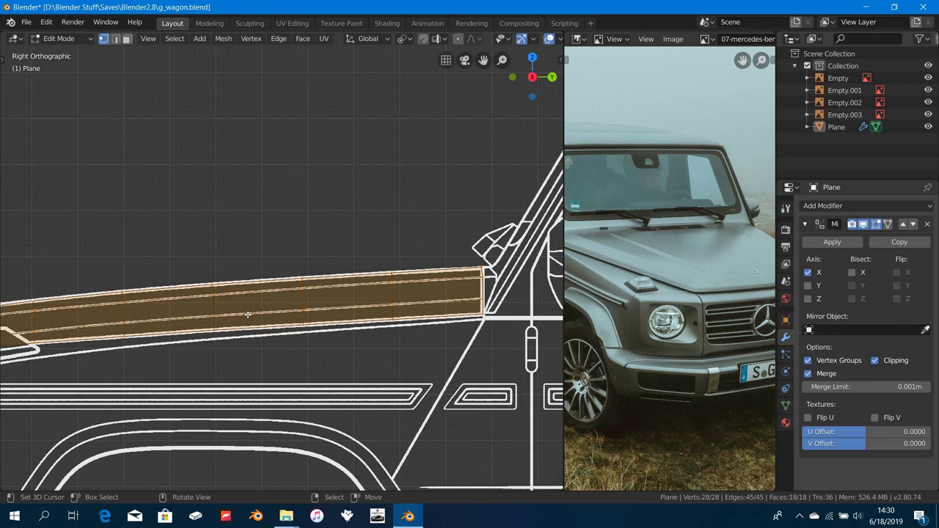
scroll(248, 315, "down", 2)
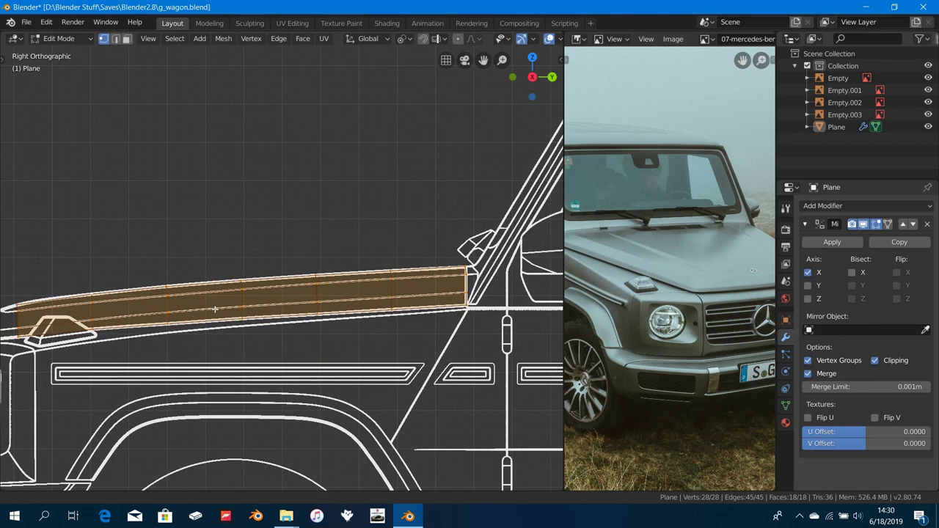
middle_click_drag(214, 309, 275, 300, "shift")
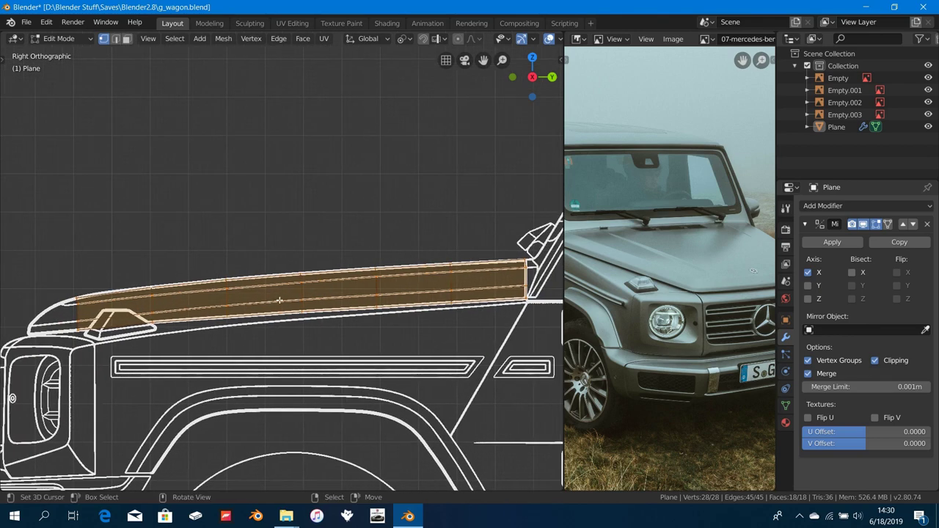
key("KP_7")
scroll(279, 300, "down", 4)
scroll(330, 315, "up", 4)
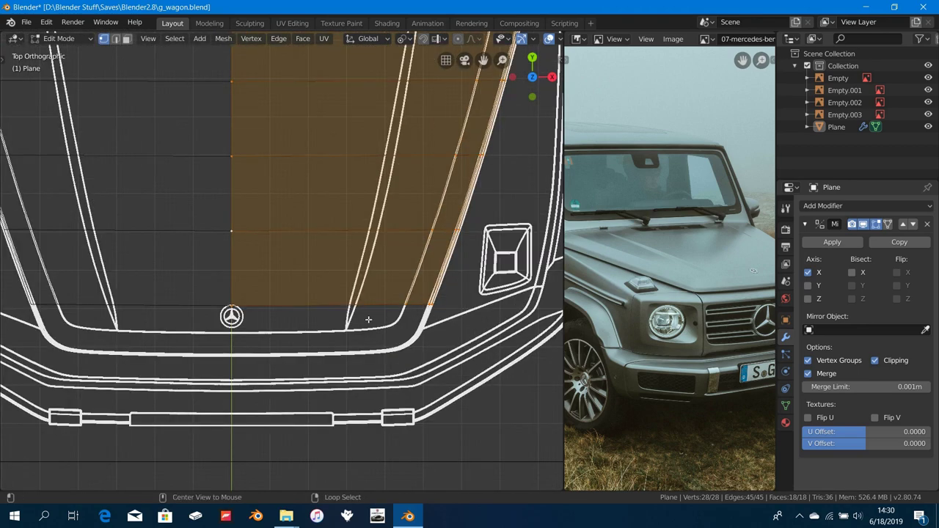
Step: In the top view, select only the three outer vertices of the bonnet's frontmost edge loop, leaving out the centreline vertex
left_click(377, 316, "alt")
middle_click_drag(374, 316, 366, 314, "shift")
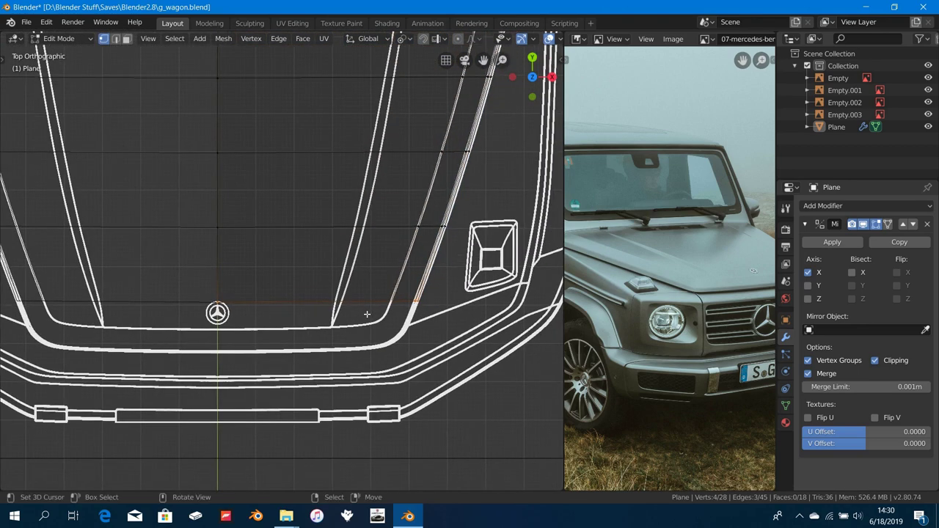
scroll(374, 314, "up", 4)
middle_click_drag(514, 346, 354, 322, "shift")
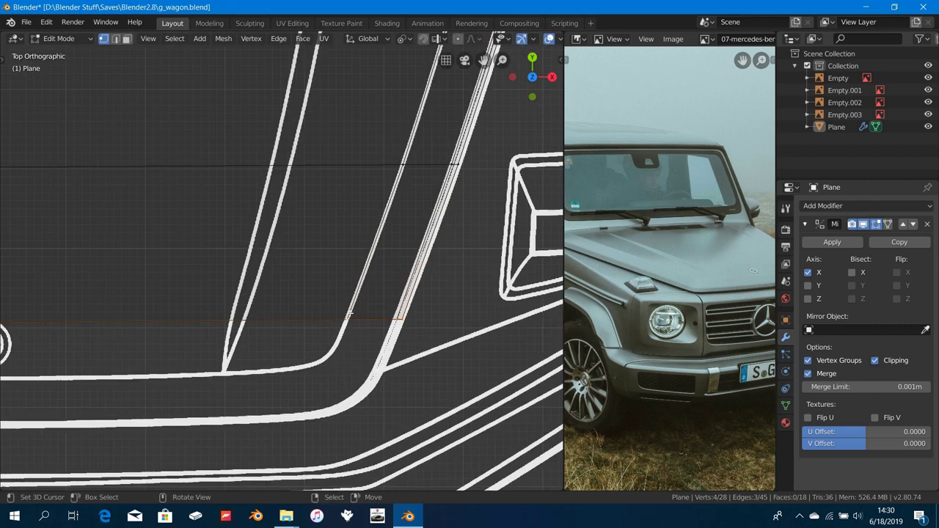
right_click_drag(353, 322, 346, 321)
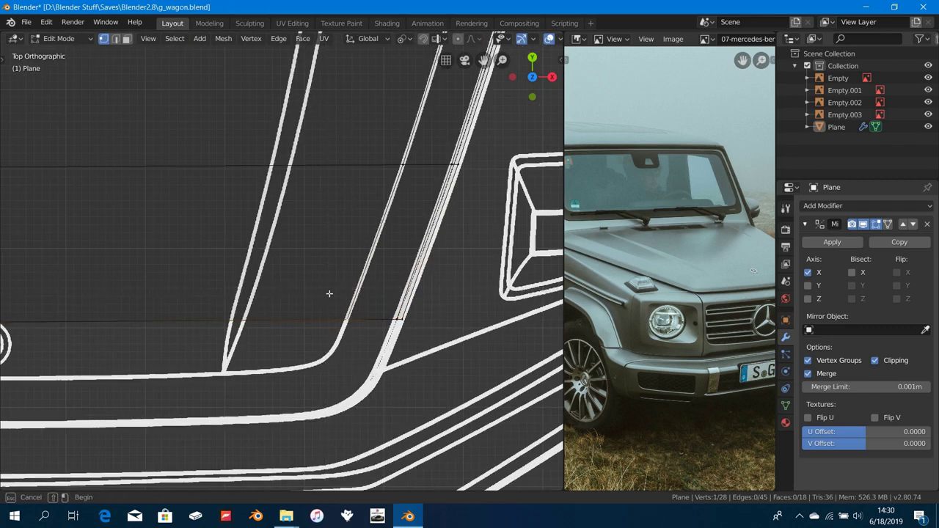
left_click_drag(326, 286, 422, 362)
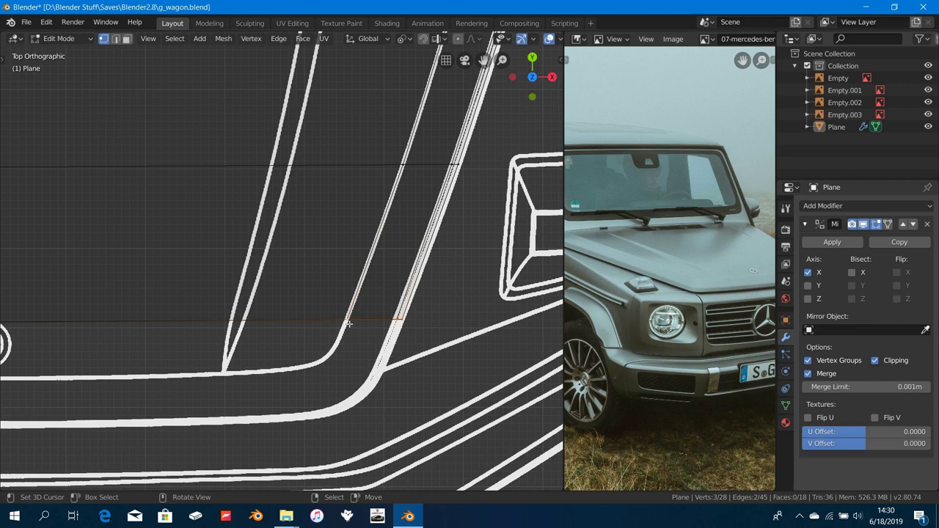
left_click_drag(327, 284, 454, 392)
left_click_drag(314, 293, 500, 398)
left_click_drag(349, 303, 455, 372)
key("a")
key("a")
left_click_drag(317, 274, 476, 401)
Step: Duplicate the three selected vertices, place the copy near the bonnet's front centre and rotate it 90° in the top view
scroll(345, 367, "down", 4)
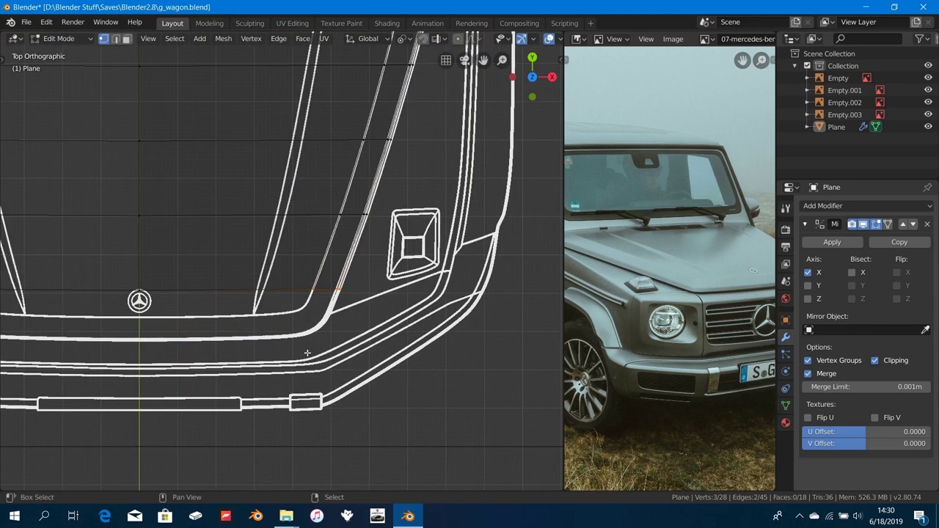
middle_click_drag(307, 355, 325, 322, "shift")
scroll(389, 323, "up", 1)
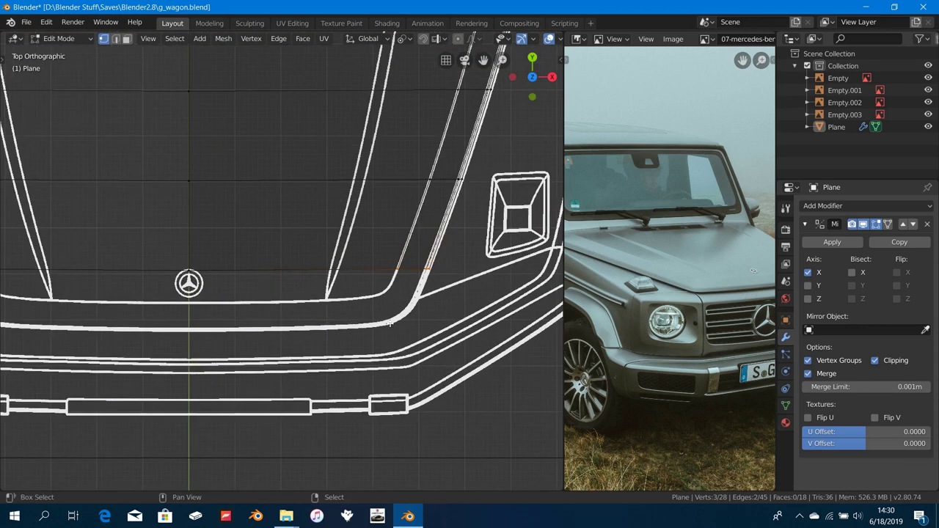
key("shift+d")
left_click(206, 372)
middle_click_drag(207, 373, 237, 370, "shift")
key("r")
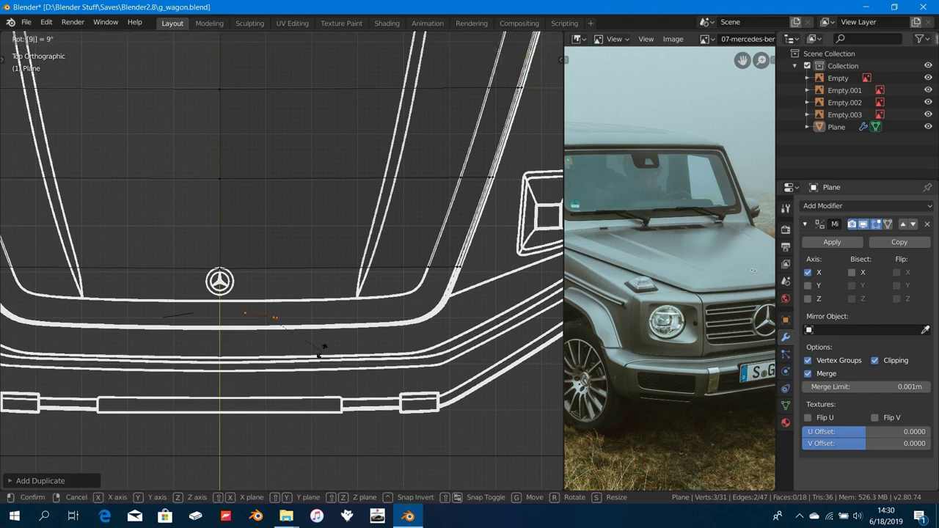
key("Return")
Step: Move the duplicated strip beside the centreline so its rear vertex sits on the thin front line below the star emblem
scroll(321, 351, "up", 5)
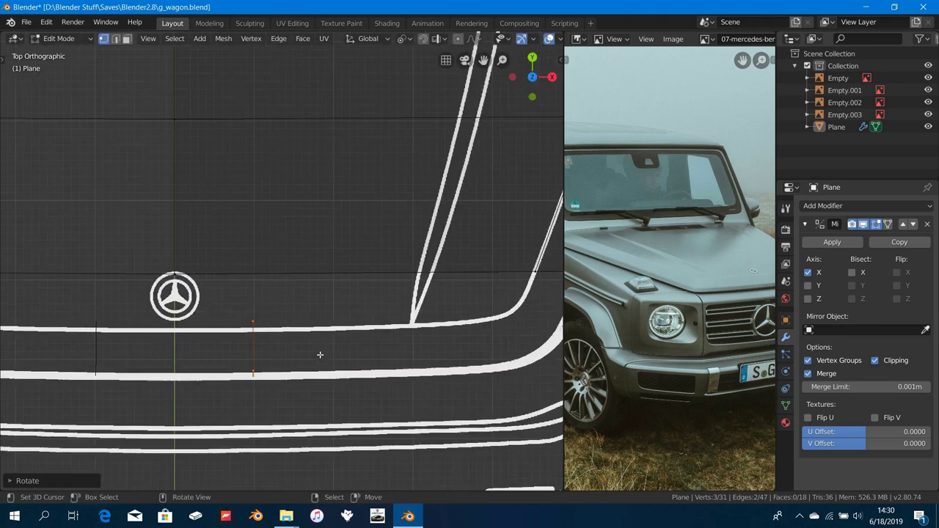
key("g")
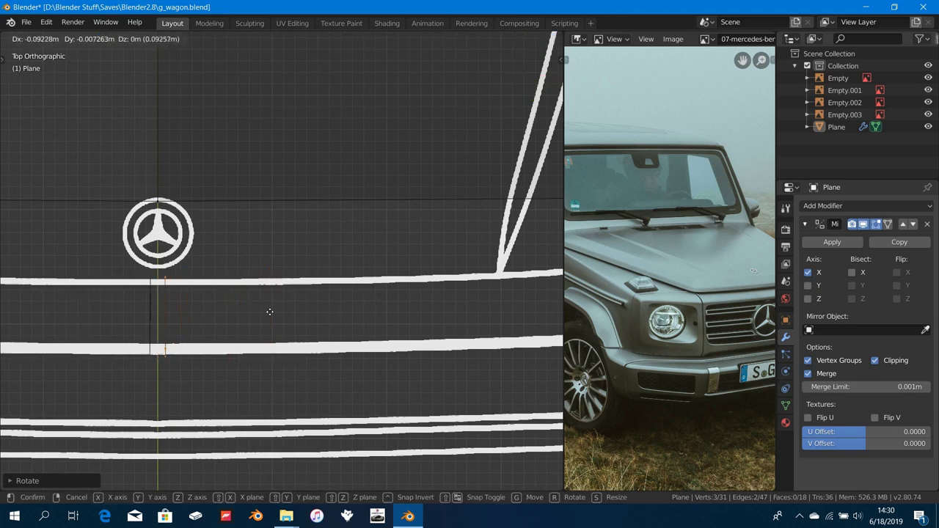
left_click(362, 312)
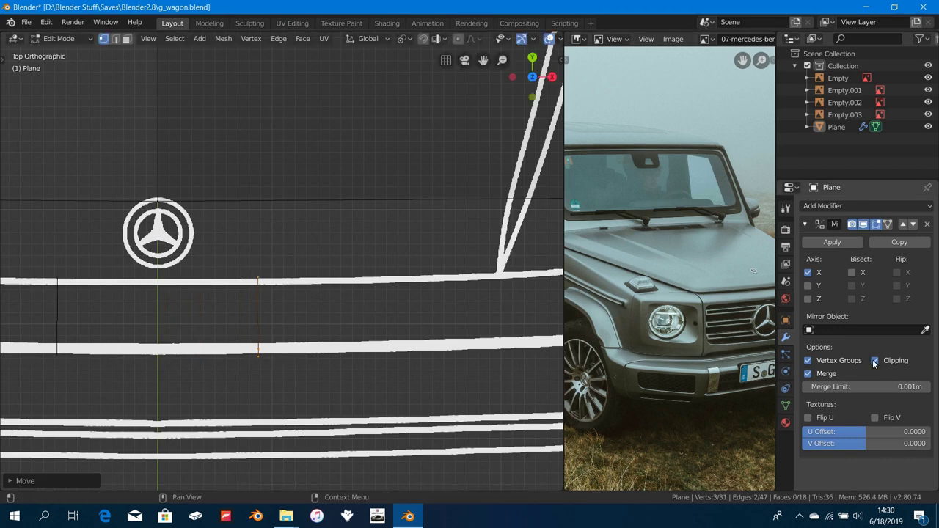
scroll(305, 352, "up", 2)
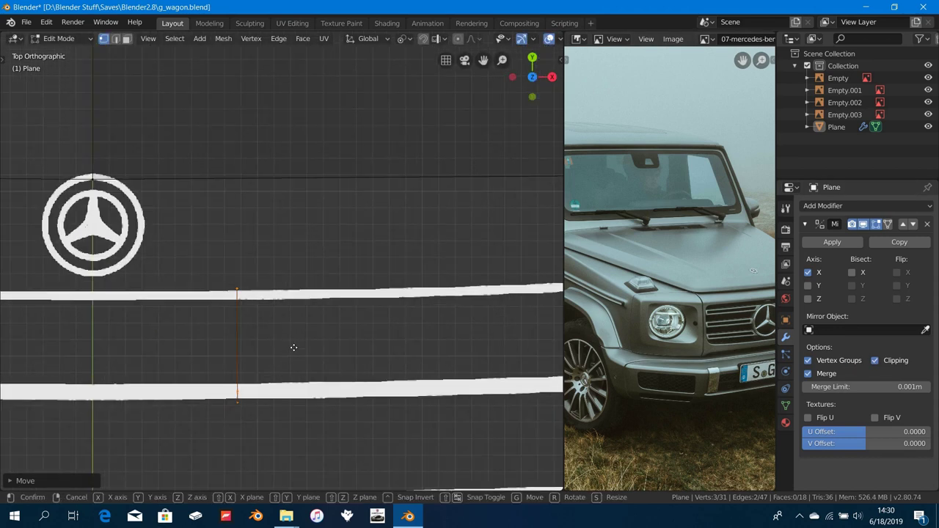
key("g")
left_click(297, 391)
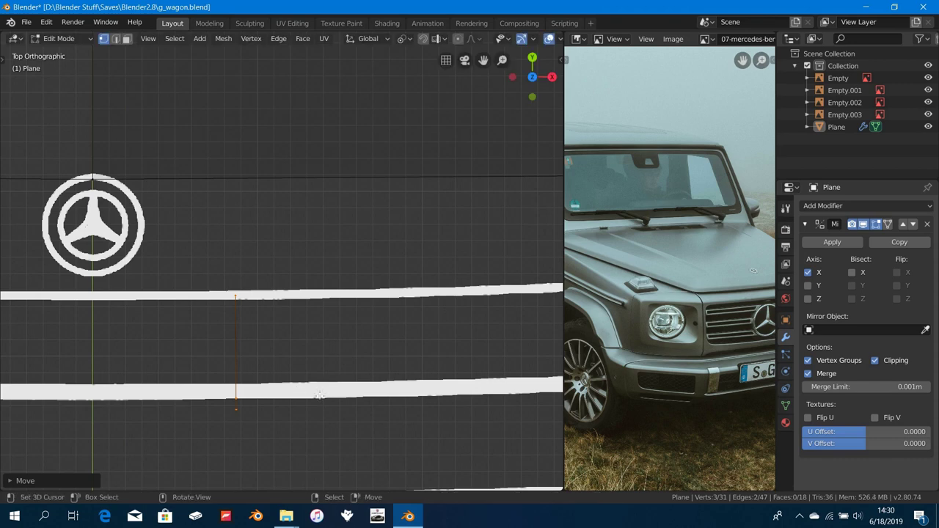
scroll(320, 396, "down", 1)
scroll(315, 391, "up", 1)
Step: Make the strip's rear vertex active and scale the strip along Y to about 0.89 so it ends on the thick front line
left_click(240, 319, "alt")
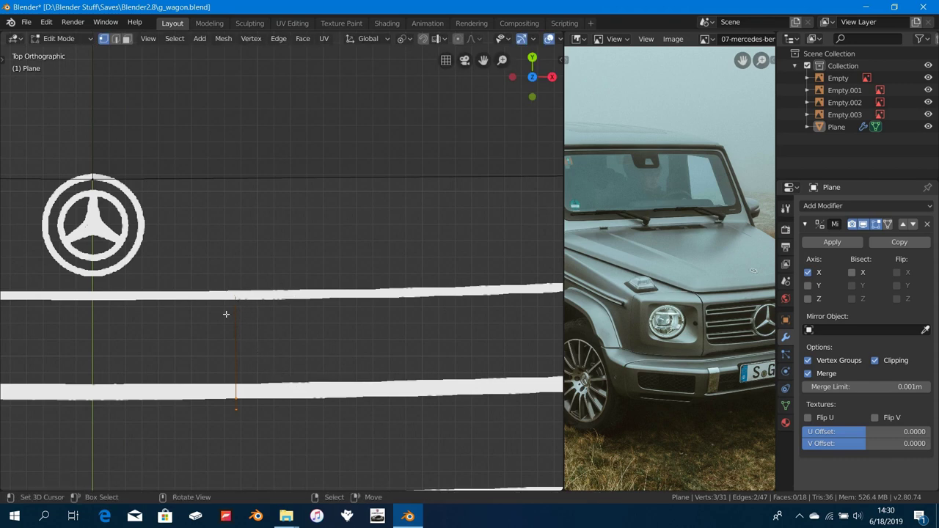
scroll(289, 337, "down", 6)
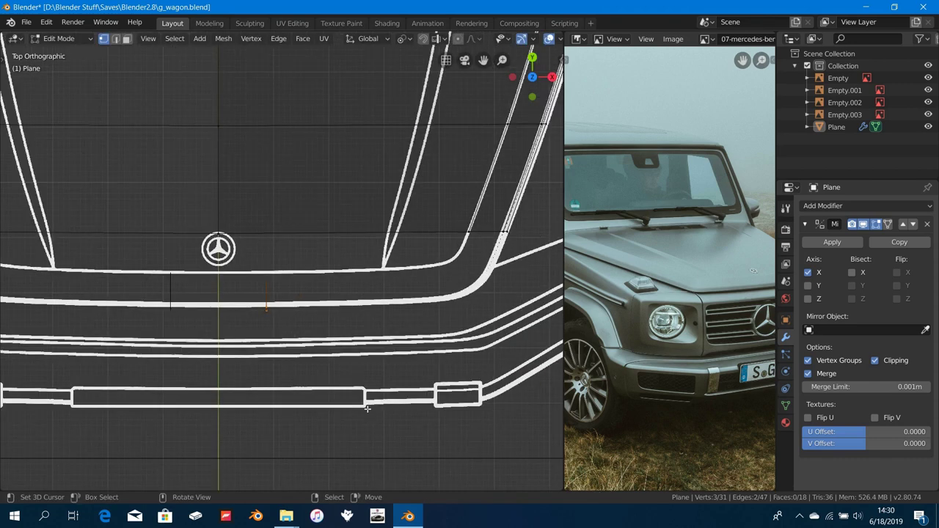
scroll(362, 404, "up", 4)
key("s")
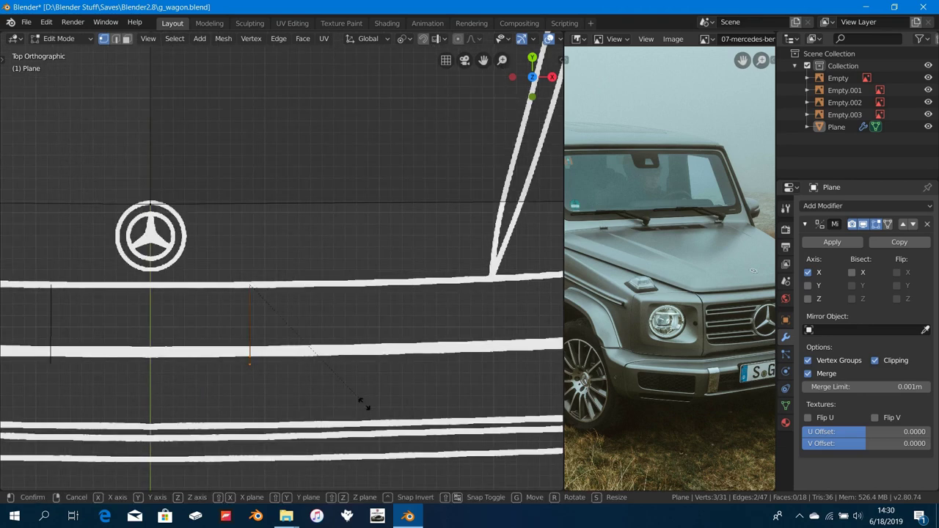
key("y")
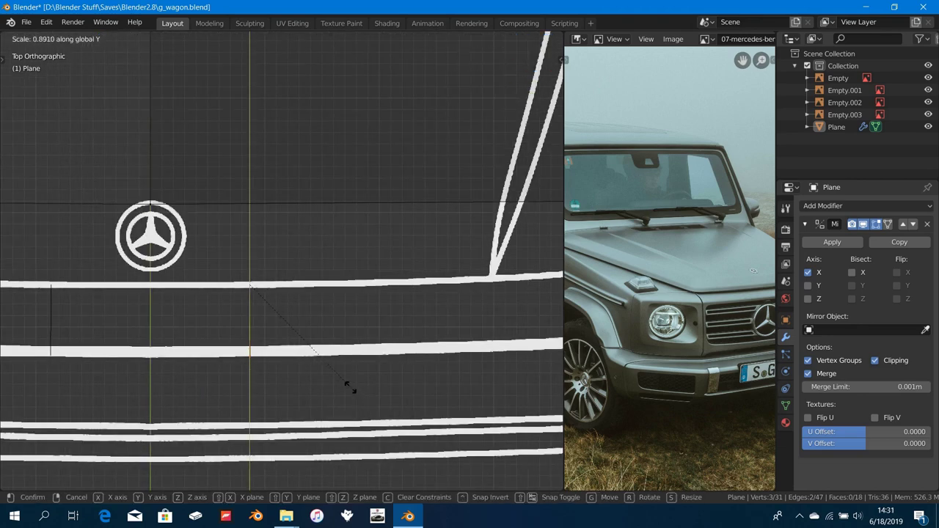
left_click(344, 382)
Step: Examine the top blueprint's bonnet front edge from the centre strip to the rounded corner
scroll(308, 360, "down", 2)
middle_click_drag(505, 305, 344, 331, "shift")
middle_click_drag(473, 190, 408, 232, "shift")
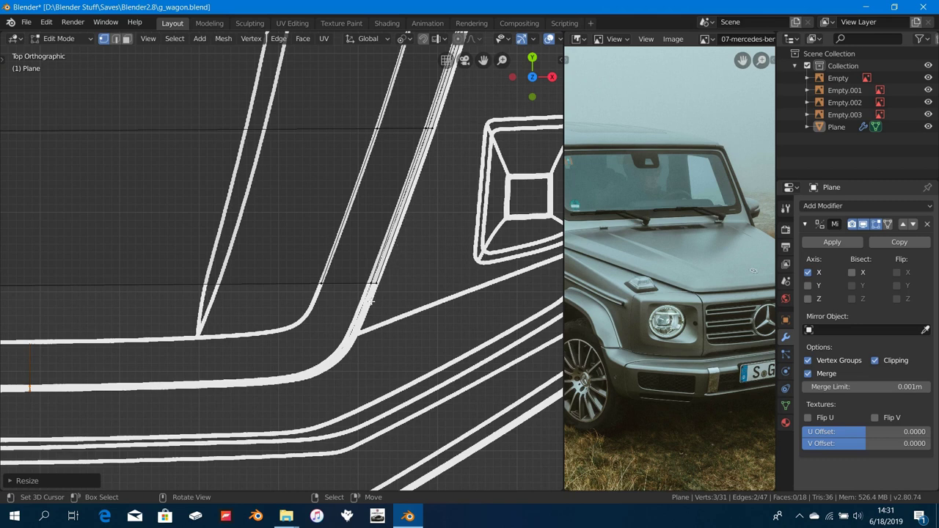
middle_click_drag(250, 383, 300, 379, "shift")
scroll(258, 339, "up", 5)
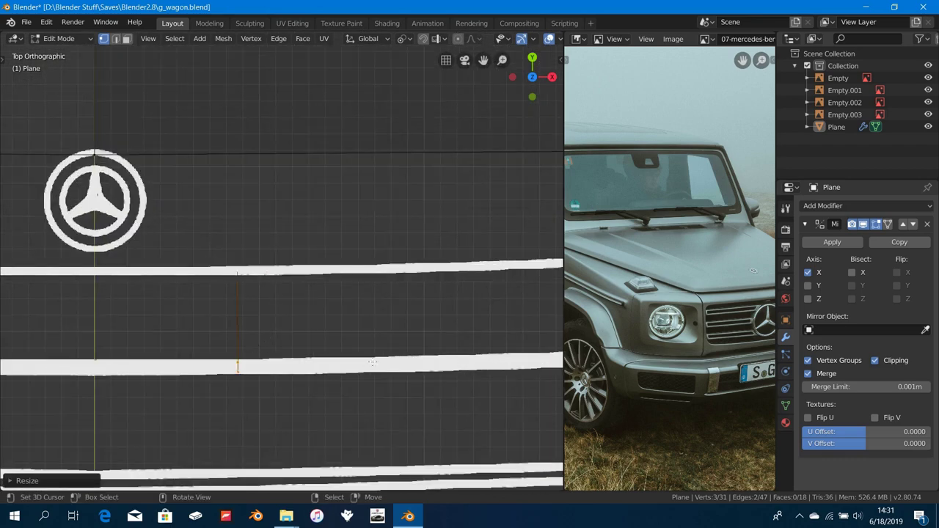
scroll(373, 361, "down", 1)
middle_click_drag(372, 361, 264, 364, "shift")
scroll(415, 359, "down", 3)
middle_click_drag(388, 346, 257, 368, "shift")
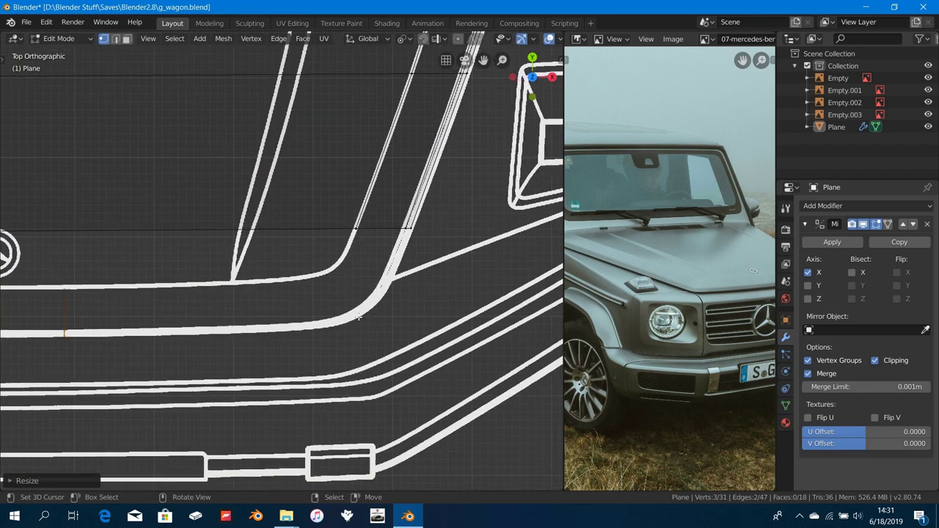
middle_click_drag(209, 333, 393, 330, "shift")
scroll(393, 330, "up", 1)
scroll(278, 400, "up", 4)
middle_click_drag(249, 418, 325, 293, "shift")
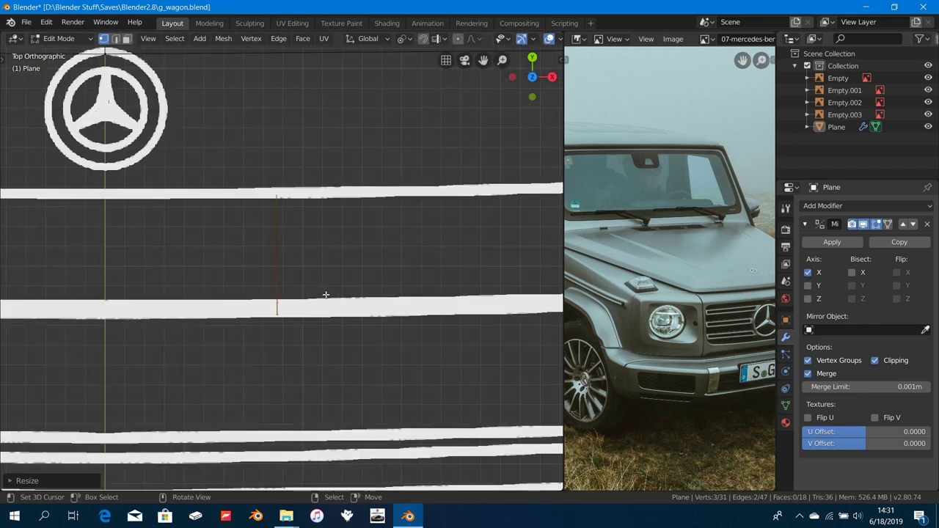
scroll(326, 295, "up", 4)
middle_click_drag(289, 337, 291, 306, "shift")
Step: Select the strip's two foremost vertices and move them along Y to fit within the thick front line
right_click(275, 323)
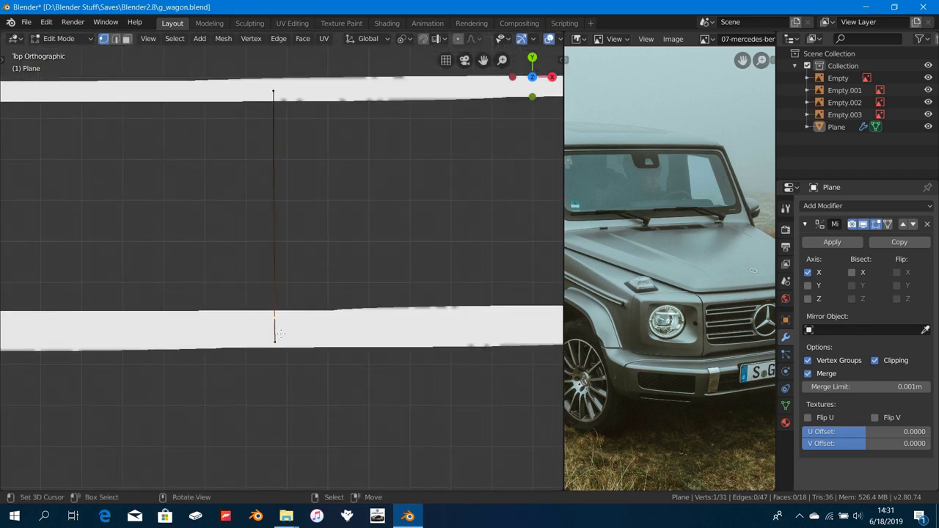
scroll(281, 334, "down", 2)
scroll(278, 334, "up", 1)
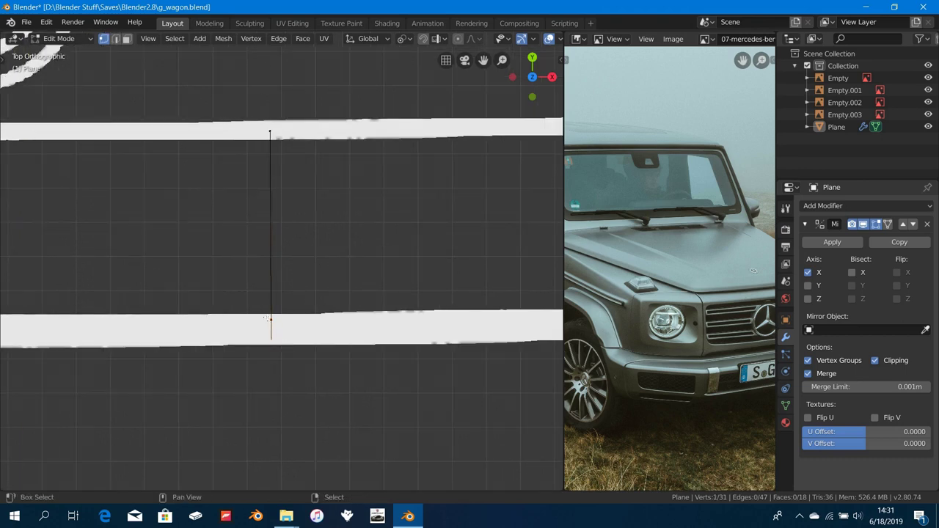
left_click(268, 319, "shift")
key("g")
key("y")
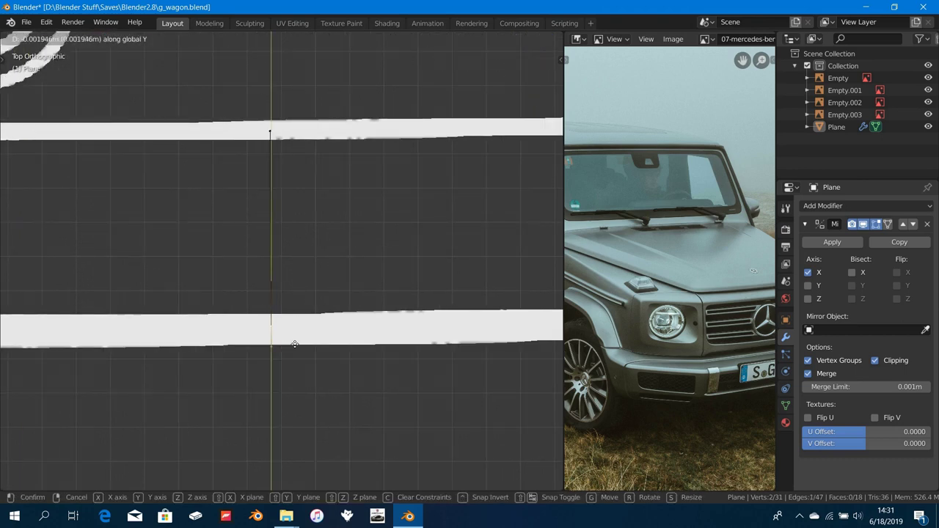
left_click(294, 313)
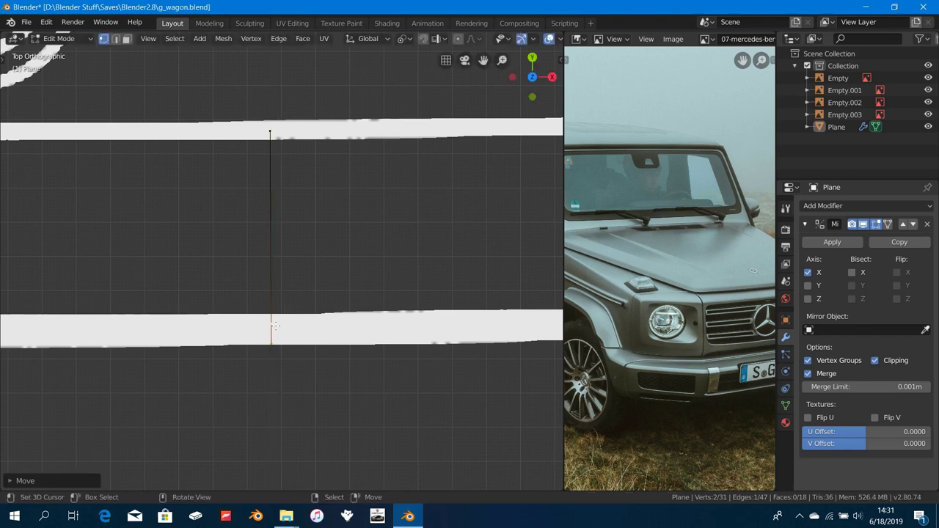
key("g")
key("y")
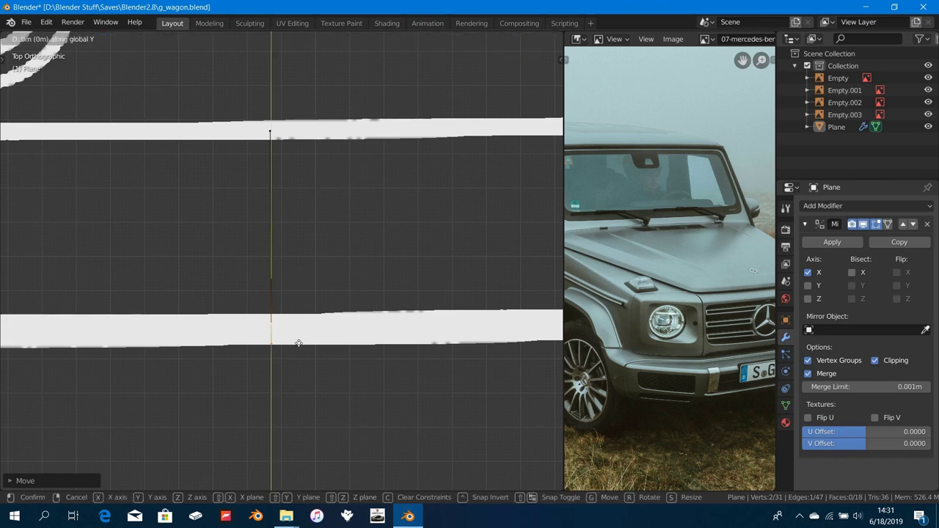
left_click(300, 323)
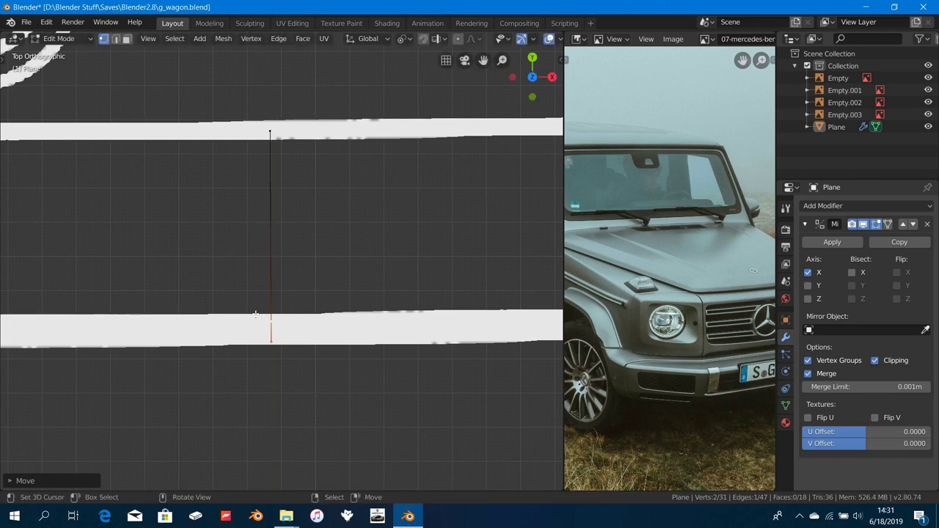
Step: Select the strip's foremost vertex and adjust it along Y within the thick front line
left_click(330, 347)
key("g")
key("y")
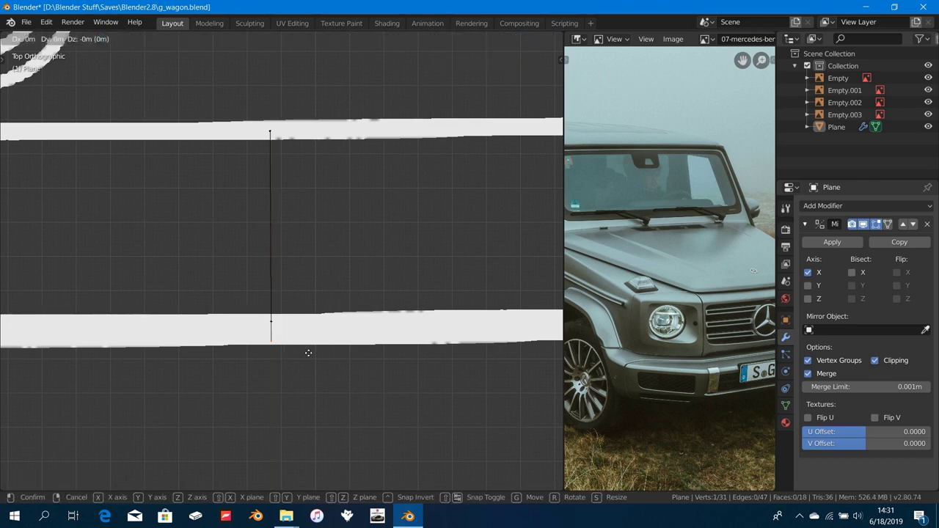
left_click(302, 314)
scroll(298, 318, "down", 5)
scroll(297, 319, "up", 2)
Step: Select the strip's whole edge chain and extrude it along X to the mirror centreline
right_click(281, 273, "alt")
scroll(297, 295, "down", 3)
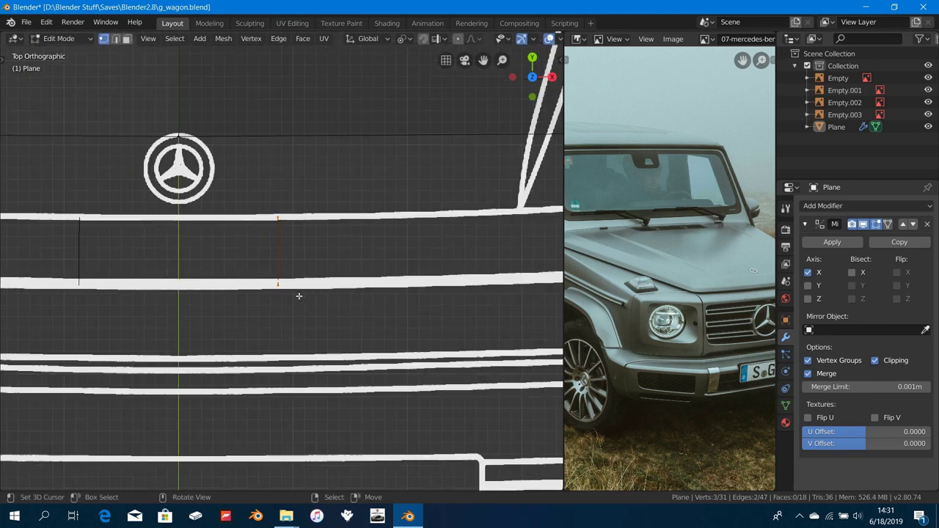
middle_click_drag(330, 305, 341, 326, "shift")
scroll(340, 325, "up", 1)
key("e")
key("x")
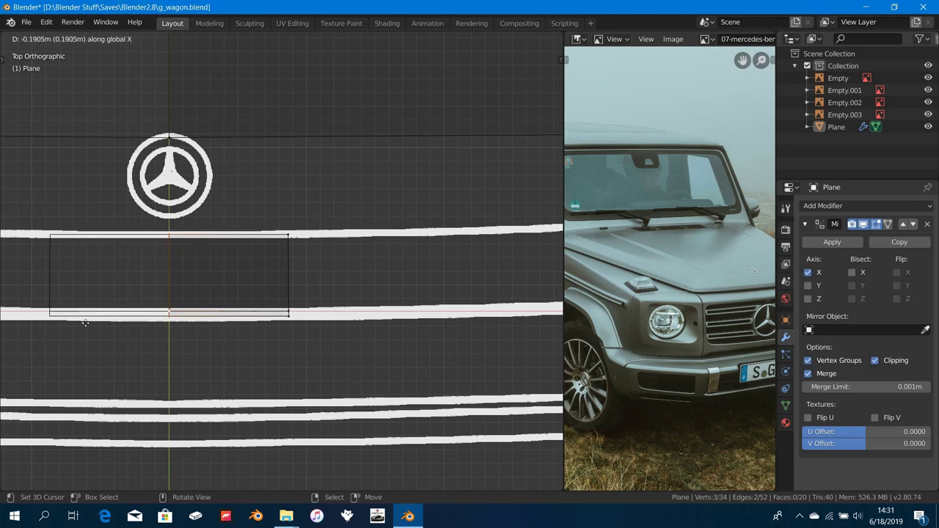
left_click(18, 316)
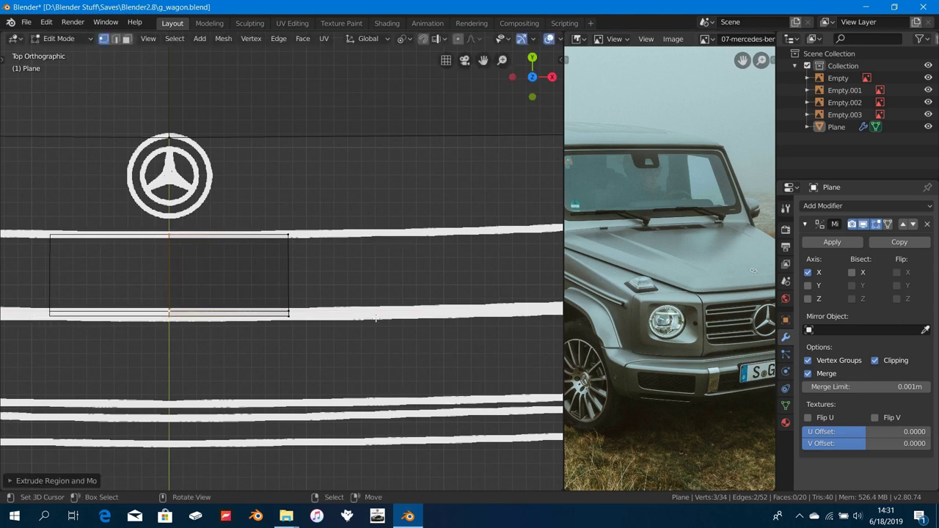
Step: Move the strip's outer edge chain sideways along the front lines to just past the bonnet's converging crease lines
right_click(295, 275, "alt")
scroll(296, 277, "down", 4)
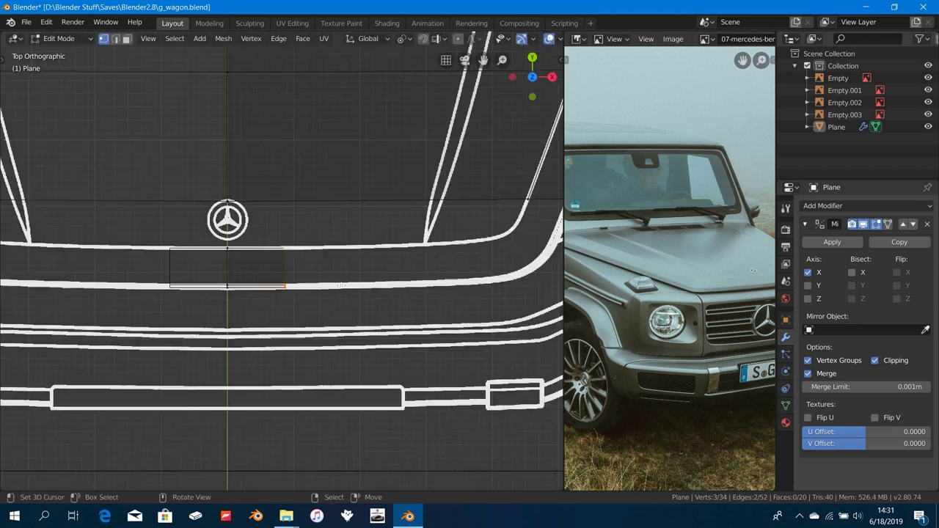
scroll(224, 286, "up", 2)
middle_click_drag(362, 285, 264, 289, "shift")
key("g")
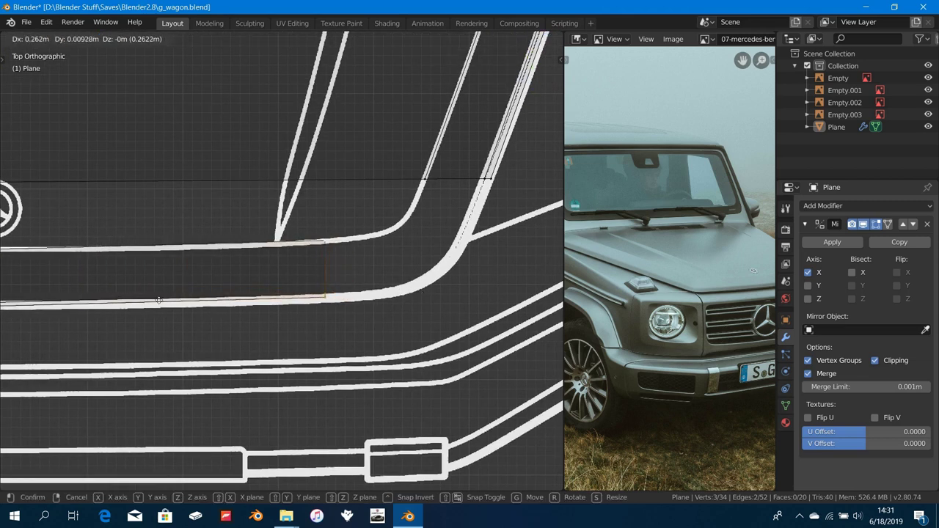
left_click(503, 317)
scroll(384, 308, "up", 4)
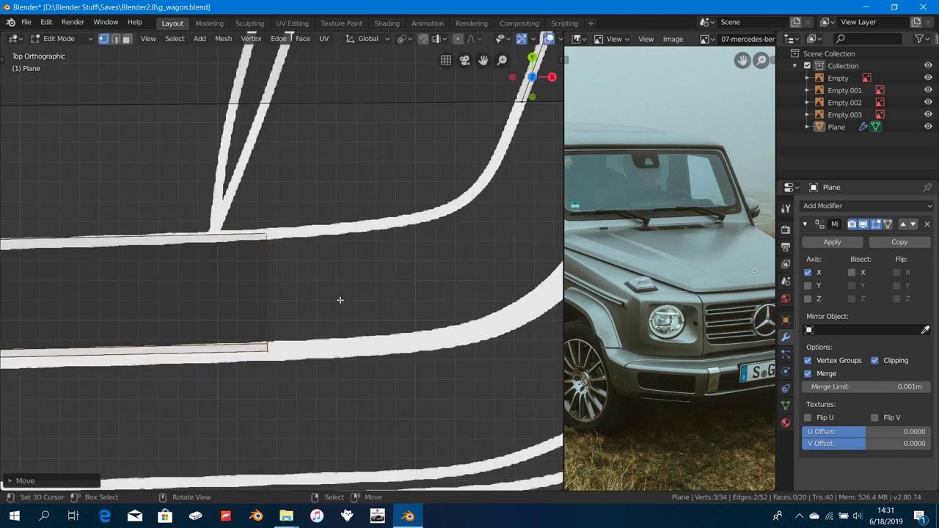
Step: Scale the strip's outer edge chain along Y to about 1.03 so it fits the thick front line
left_click(266, 246, "alt")
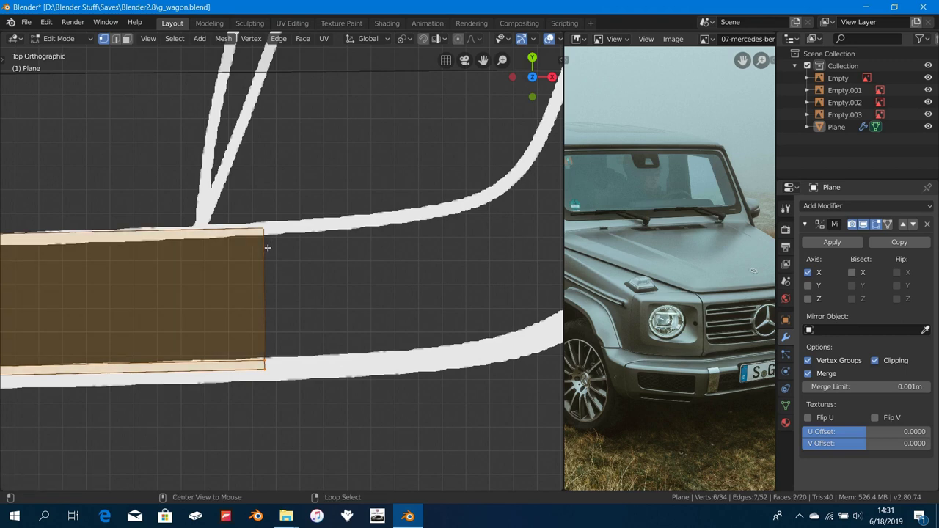
left_click(266, 244, "alt")
key("s")
key("y")
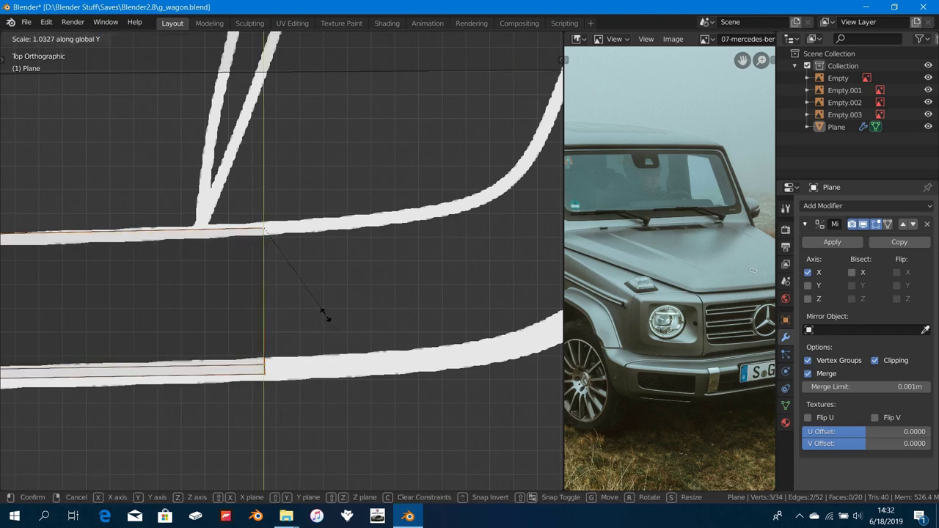
left_click(327, 317)
scroll(220, 323, "down", 6)
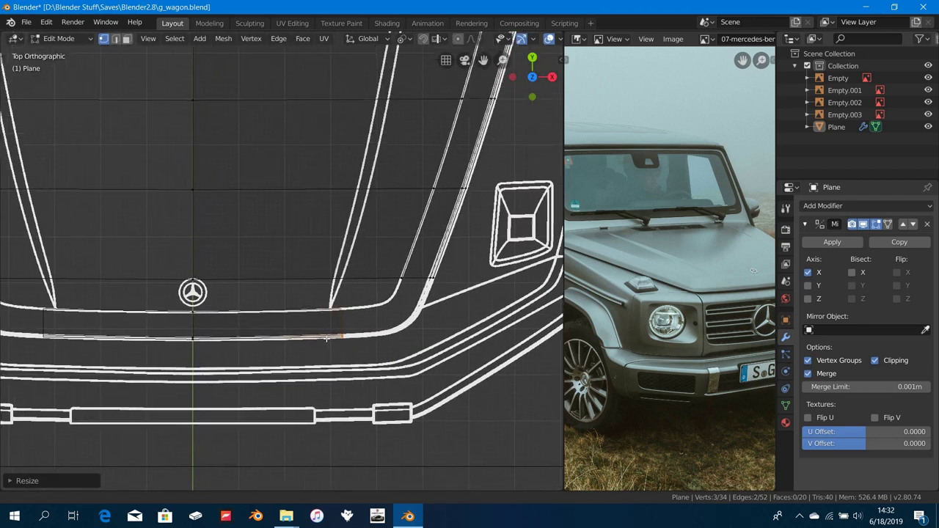
Step: Try to bridge the bonnet side's front edge loop to the strip's outer edge chain with Bridge Edge Loops
middle_click_drag(326, 338, 325, 340, "shift")
scroll(265, 327, "up", 2)
middle_click_drag(470, 288, 339, 302, "shift")
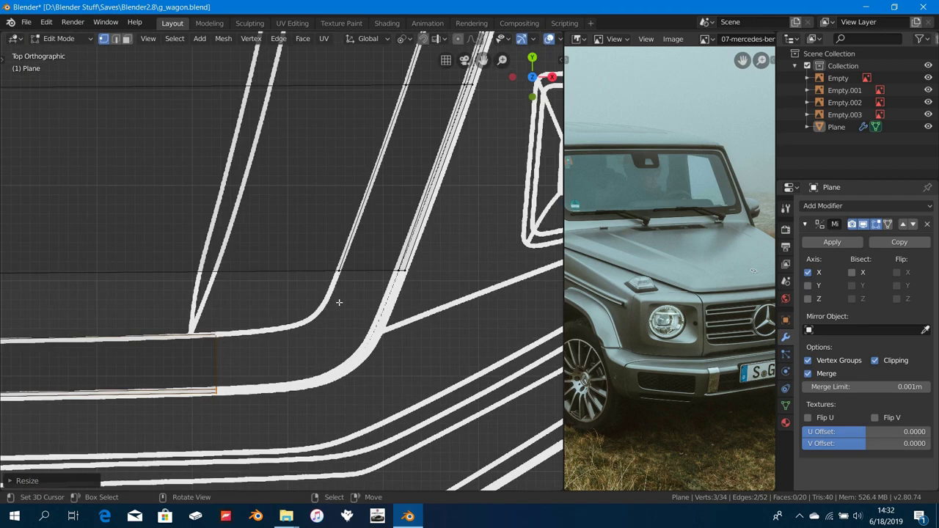
key("b")
left_click_drag(431, 248, 281, 310)
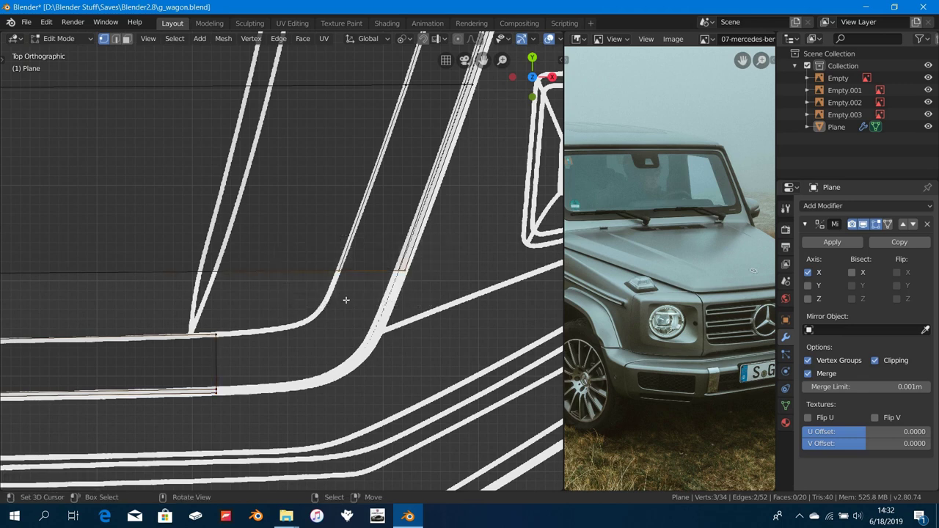
left_click_drag(189, 308, 269, 423, "shift")
key("w")
key("F3")
type("brid")
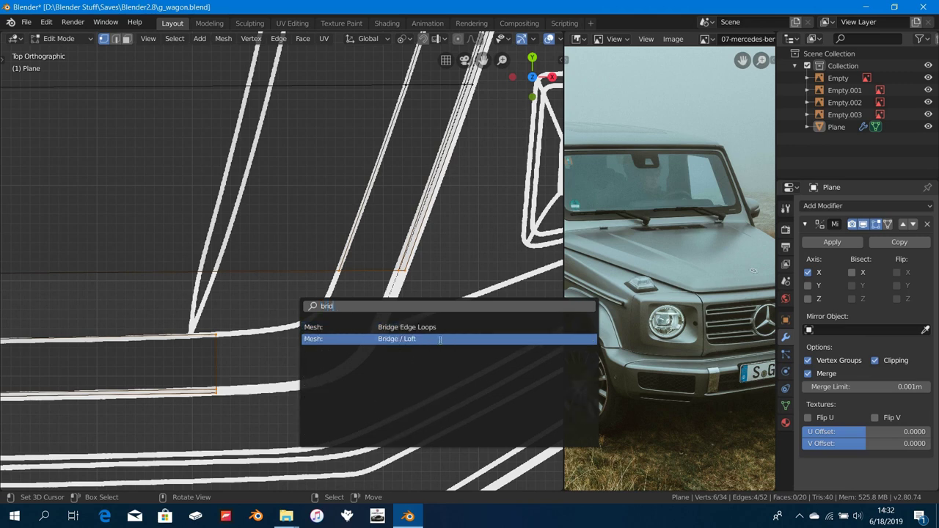
left_click(417, 330)
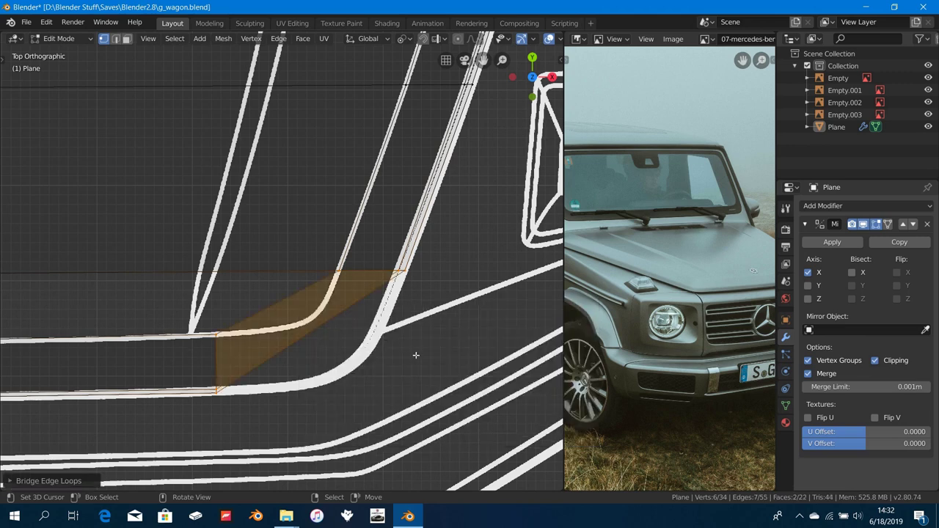
Step: Try the corner bridge with 4 cuts and smoothness 0.720, and undo the bridge
left_click(11, 481)
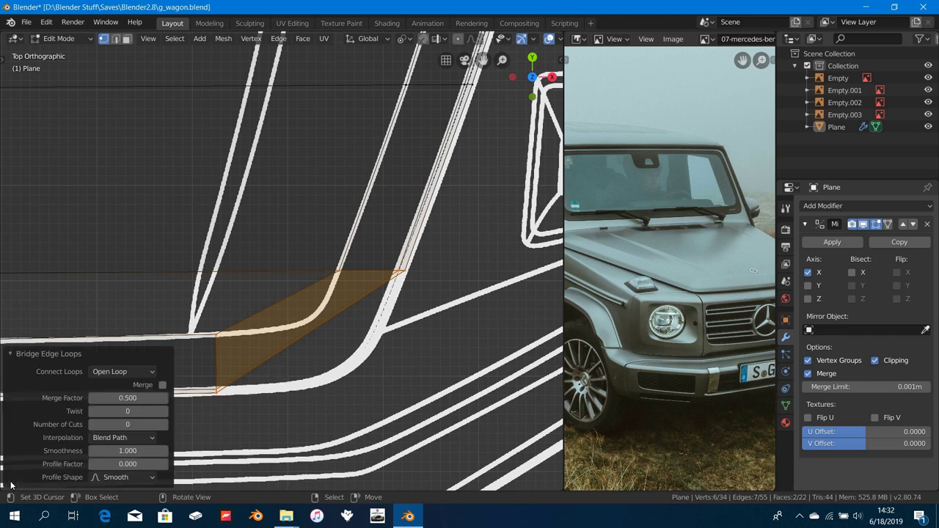
left_click(163, 425)
left_click(163, 425)
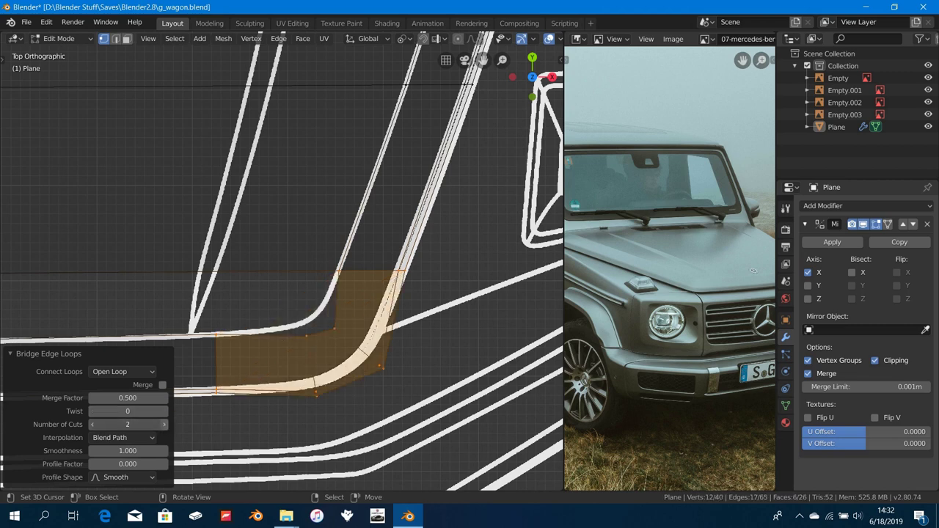
left_click(163, 425)
left_click(163, 425)
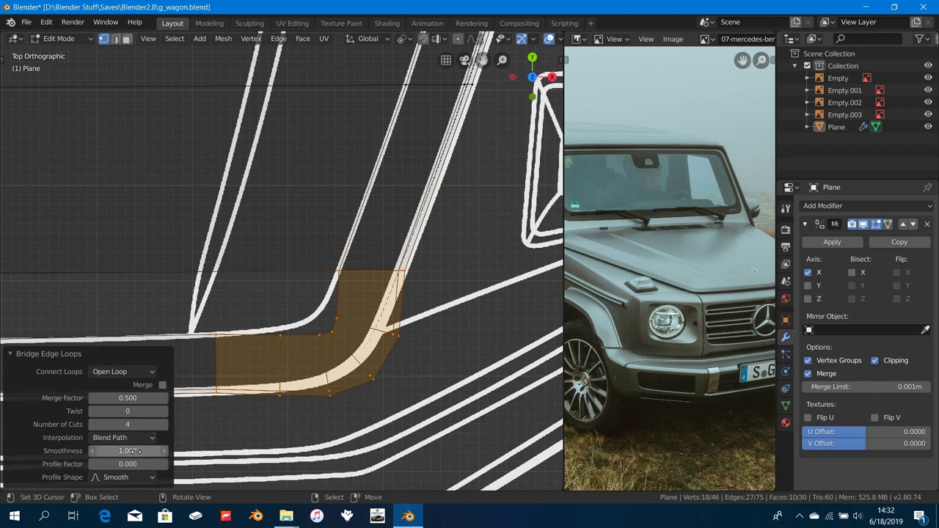
left_click_drag(135, 451, 109, 450)
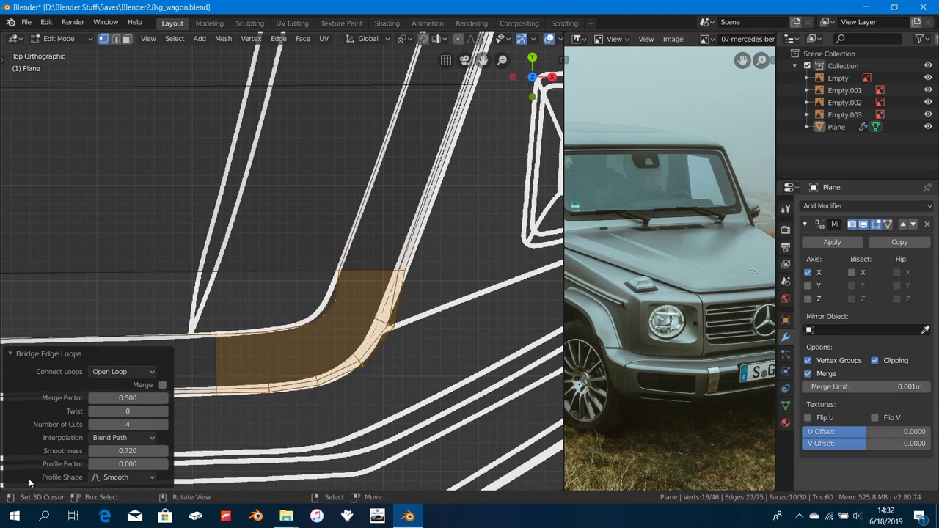
left_click(10, 357)
key("ctrl+z")
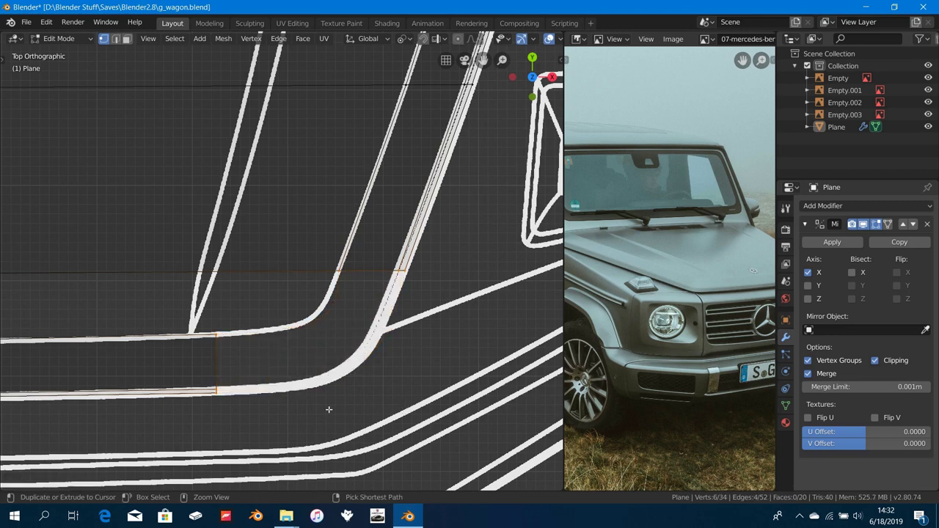
Step: Reselect only the strip's outer edge chain and move it about 0.04 m outward, following the blueprint's front lines
right_click(221, 368, "alt")
right_click(220, 351, "alt")
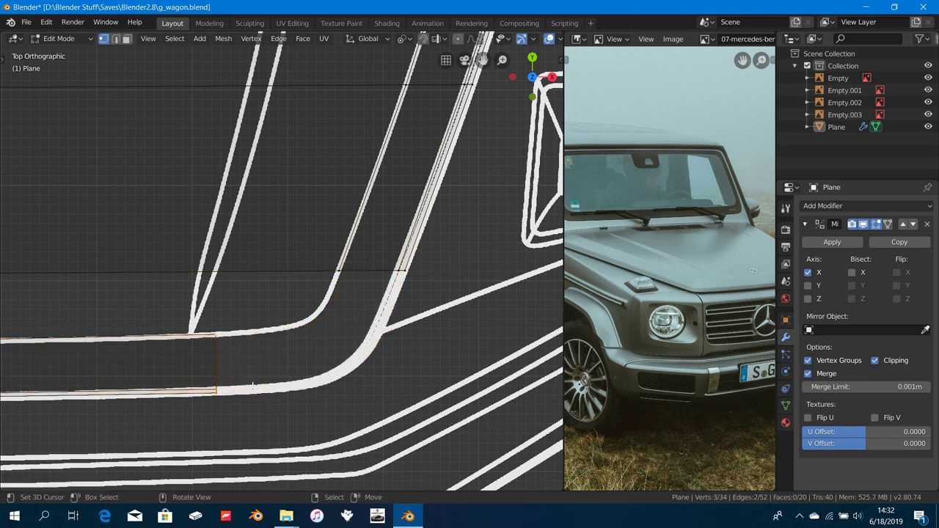
key("g")
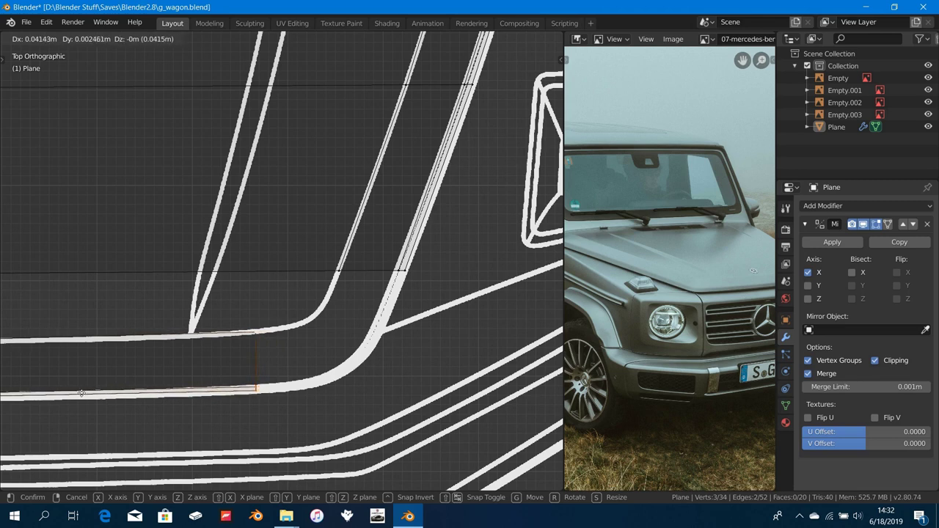
left_click(97, 390)
middle_click_drag(369, 357, 314, 349, "shift")
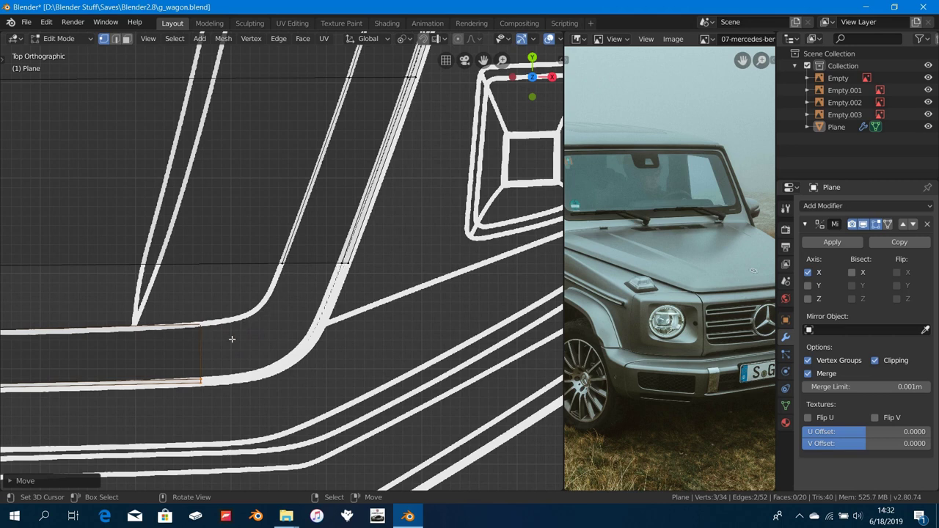
middle_click_drag(255, 359, 285, 354, "shift")
key("g")
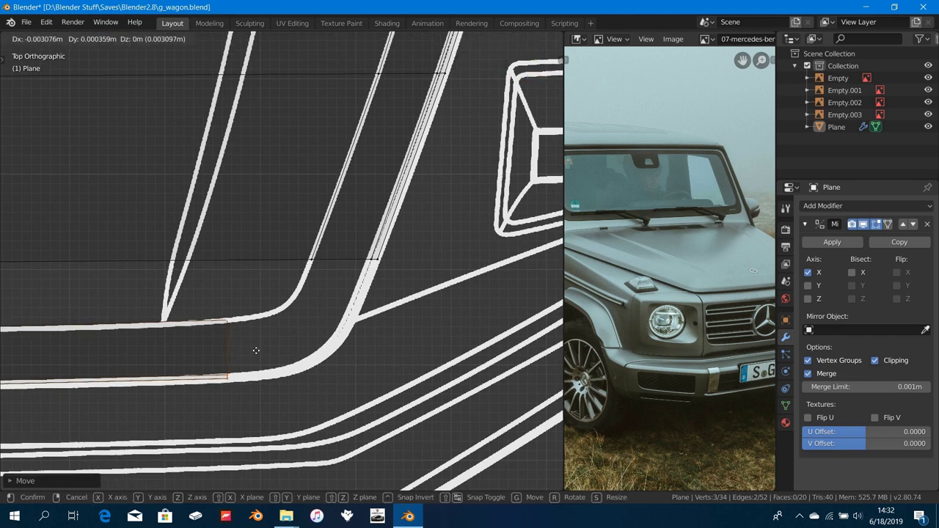
left_click(257, 351)
Step: Scale the strip's outer edge chain along Y to match the gap between the blueprint's front lines
middle_click_drag(266, 360, 318, 348, "shift")
scroll(311, 340, "up", 1)
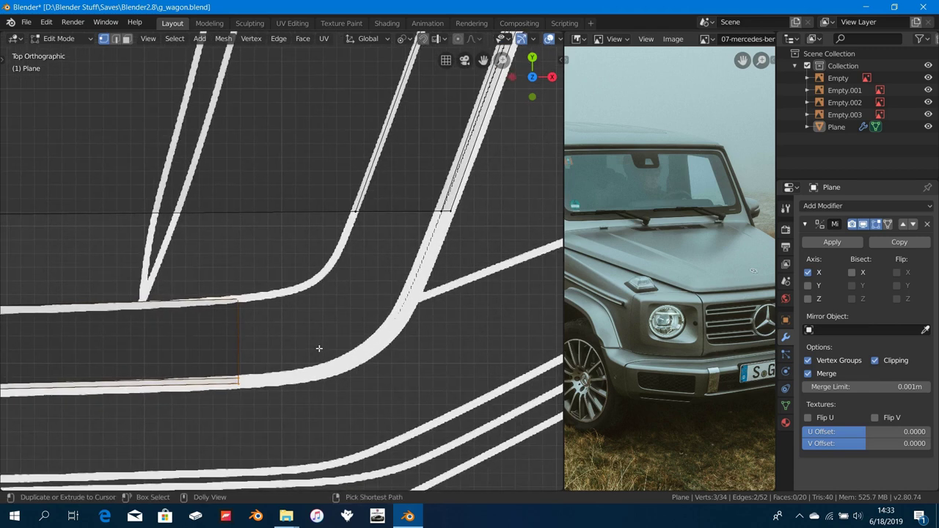
scroll(312, 350, "up", 1)
key("s")
key("y")
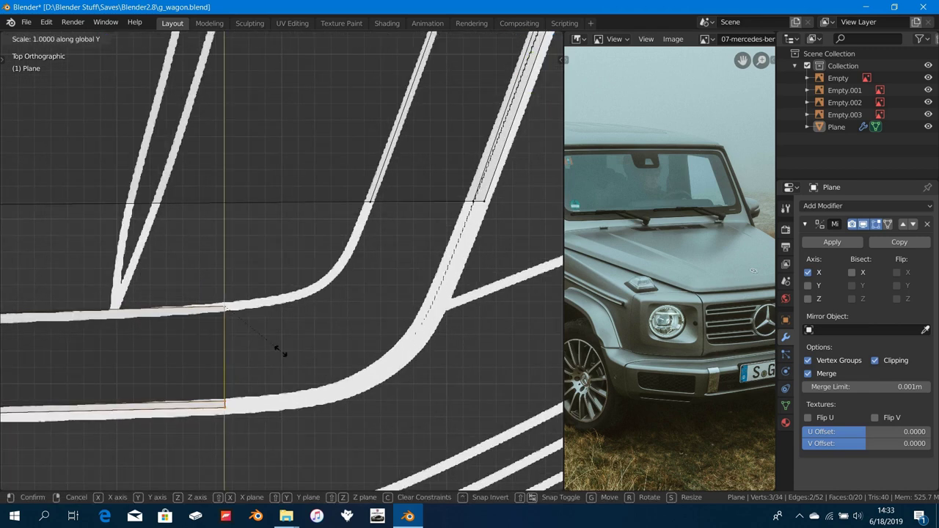
Step: Bridge the end edges of the bonnet's front strip and side strip to close the rounded corner gap
left_click(290, 369)
scroll(293, 373, "down", 1)
middle_click_drag(293, 373, 273, 390, "shift")
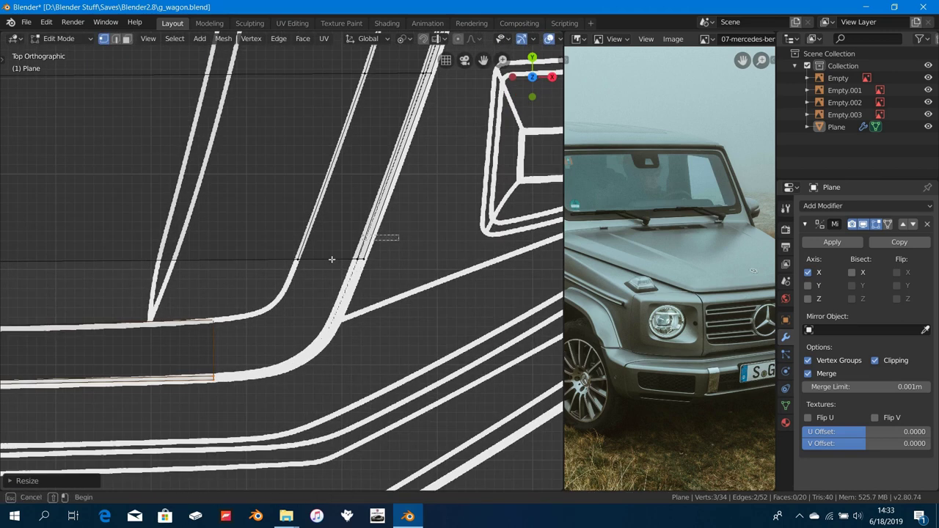
left_click_drag(368, 237, 299, 304, "shift")
key("F3")
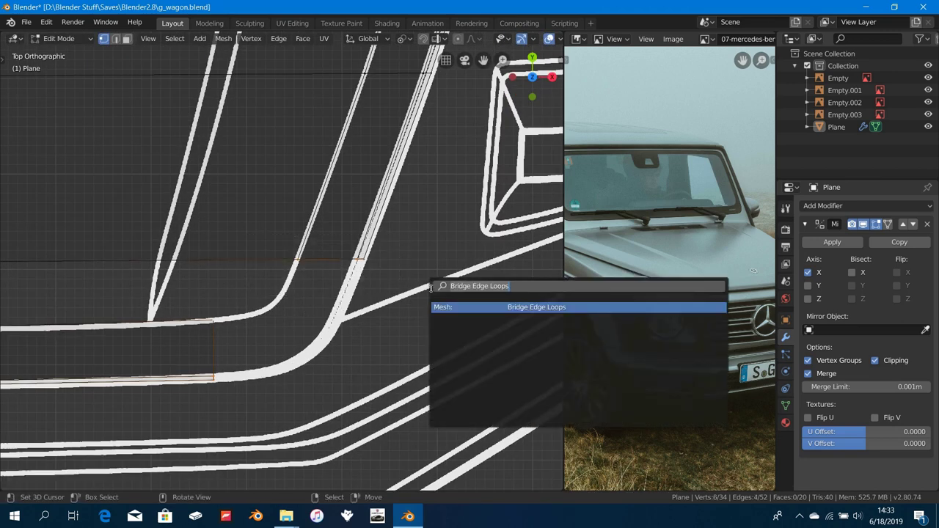
left_click(482, 308)
scroll(334, 327, "up", 2)
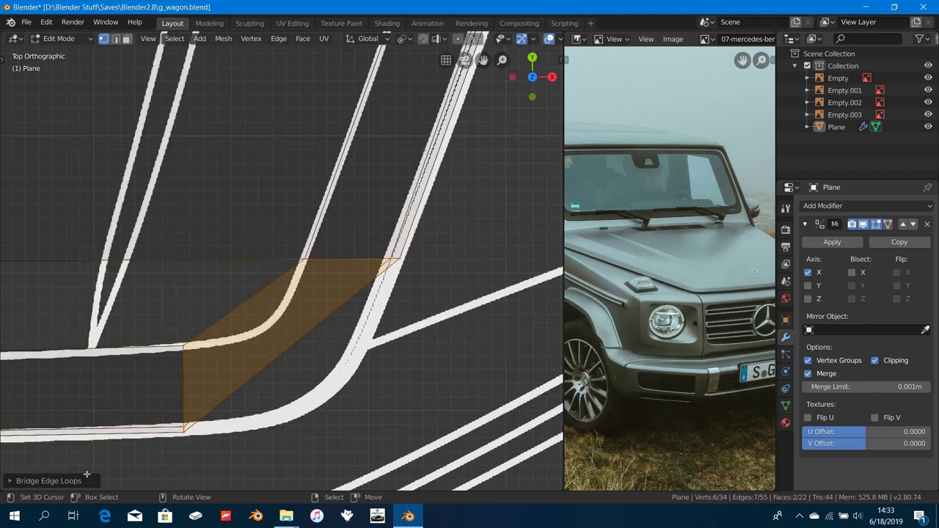
Step: Give the corner bridge 3 cuts and a smoothness of 0.579 so it follows the blueprint curve
left_click(11, 484)
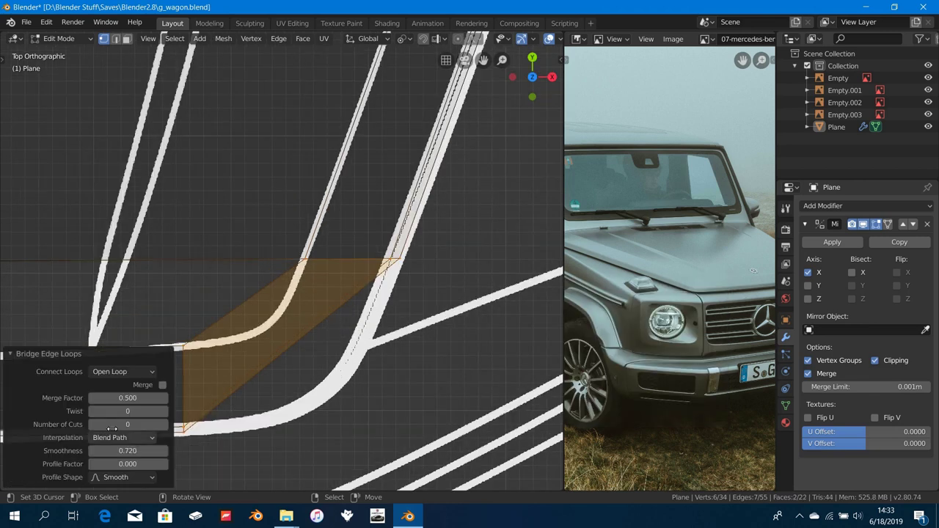
left_click(165, 425)
left_click(165, 425)
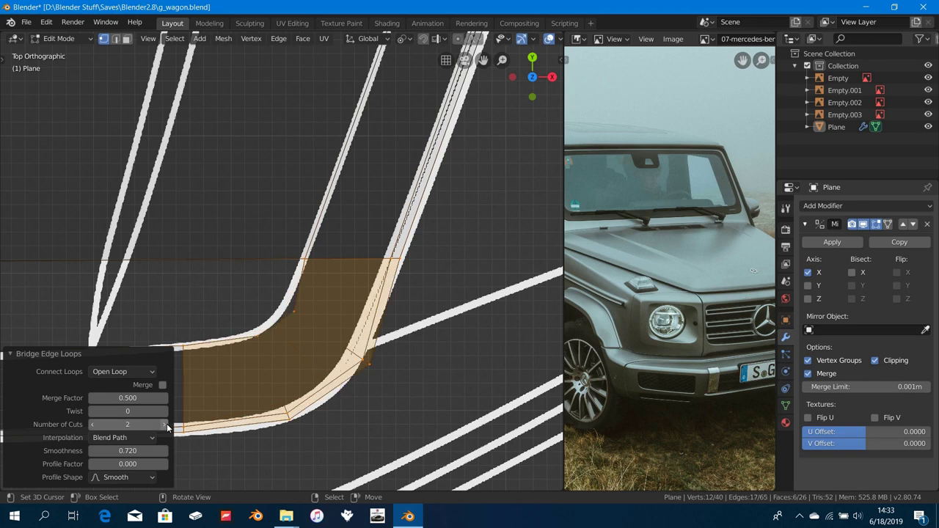
left_click(165, 424)
scroll(280, 390, "down", 2)
middle_click_drag(376, 358, 420, 348, "shift")
scroll(421, 348, "up", 1)
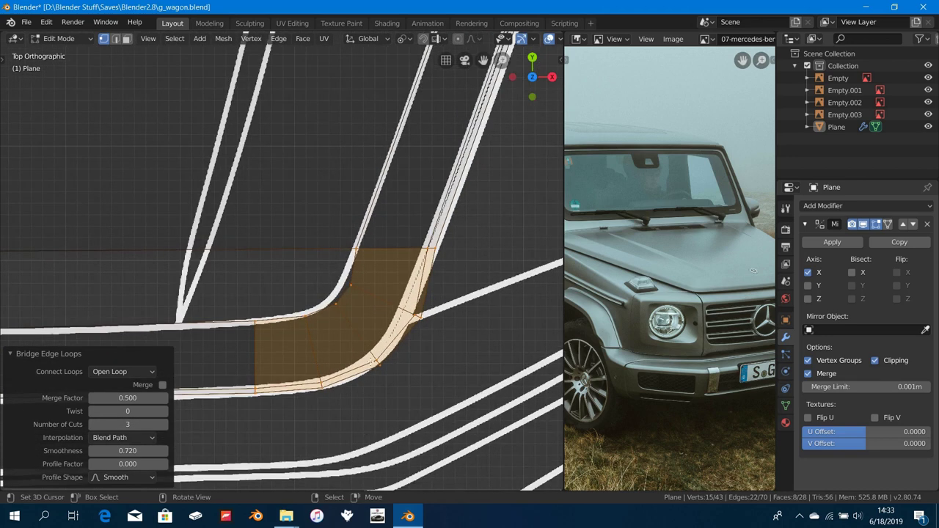
left_click_drag(127, 450, 106, 451)
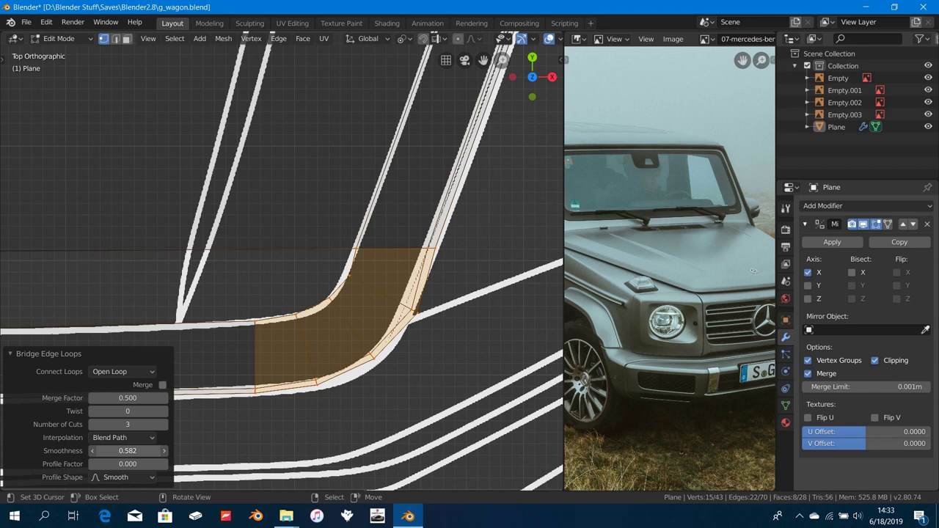
scroll(369, 359, "up", 1)
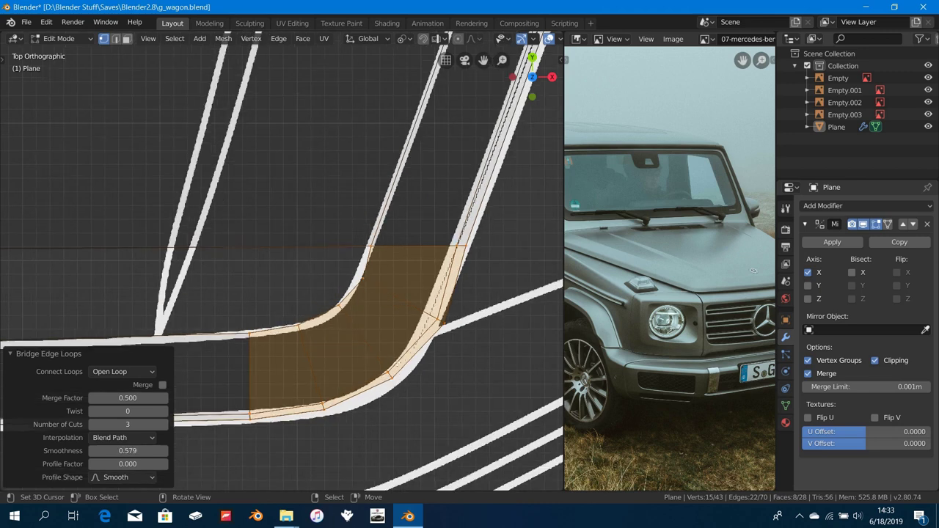
left_click(16, 354)
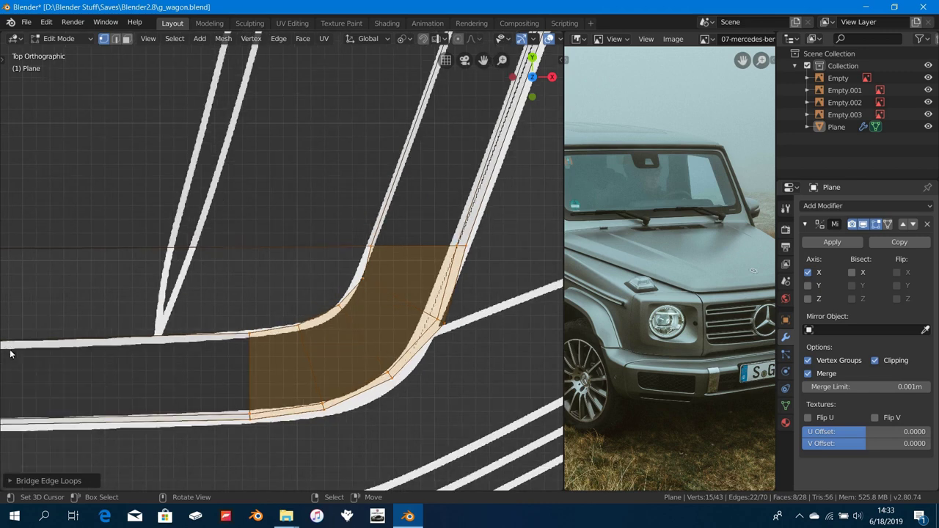
Step: Shift the corner's cross loop nearest the front strip onto the blueprint outline and scale it along Y by about 1.02
middle_click_drag(305, 375, 241, 372, "shift")
scroll(241, 371, "up", 1)
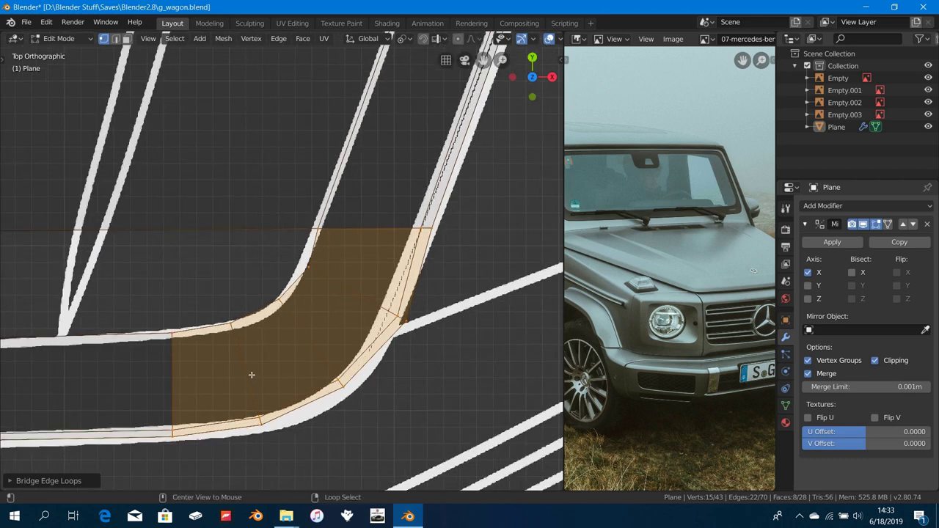
left_click(266, 378, "alt")
key("g")
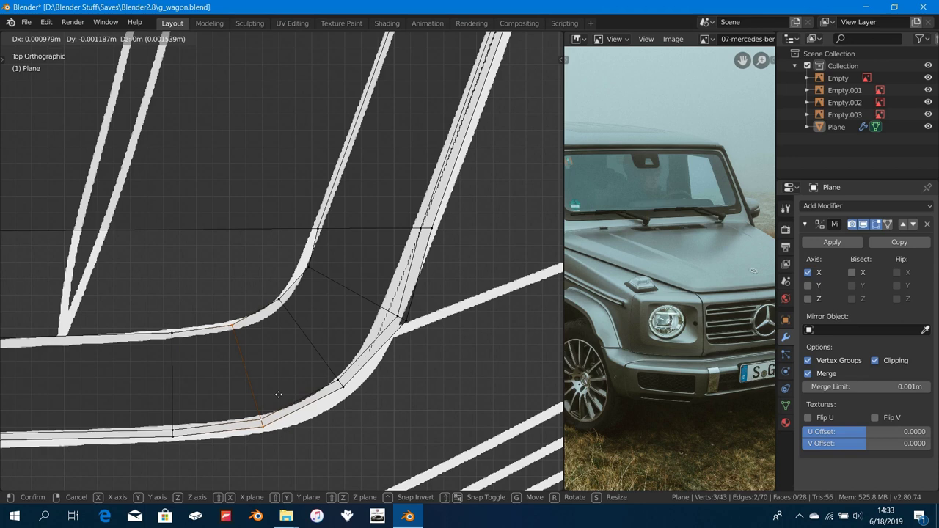
left_click(278, 394)
key("s")
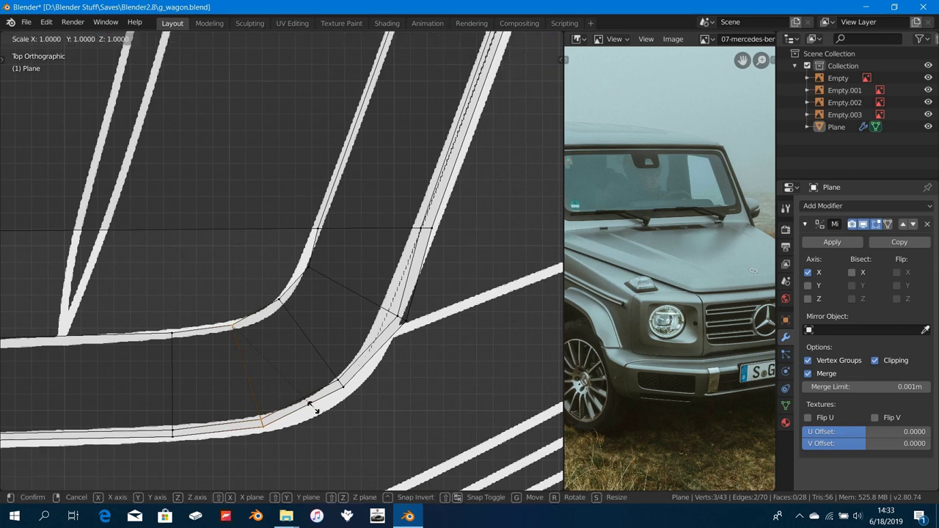
key("y")
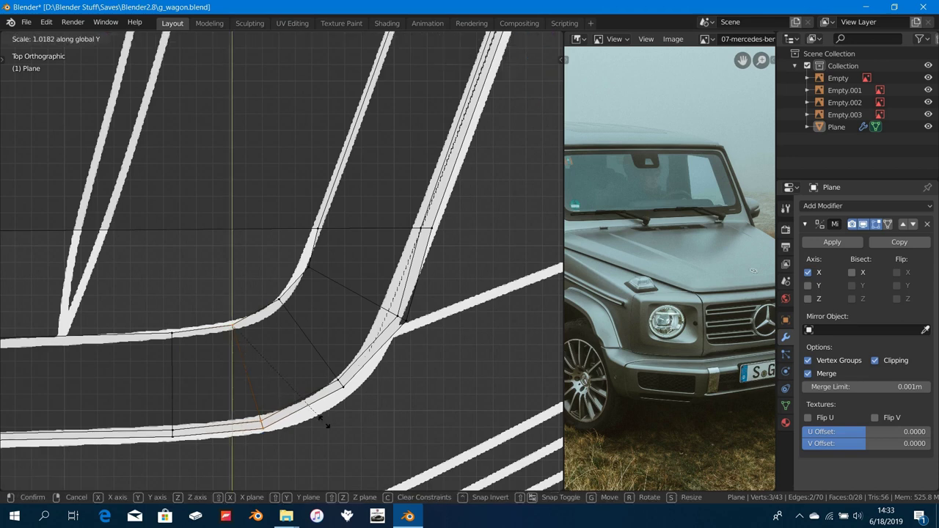
left_click(323, 422)
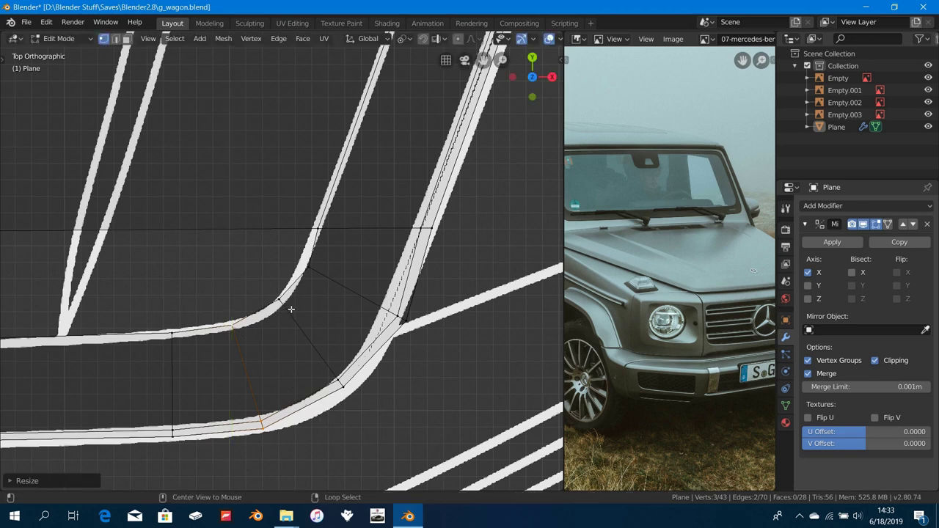
Step: Move the corner's middle cross loop outward to the blueprint line, and adjust its scale along Y and X
right_click(292, 310, "alt")
middle_click_drag(316, 328, 280, 343, "shift")
key("g")
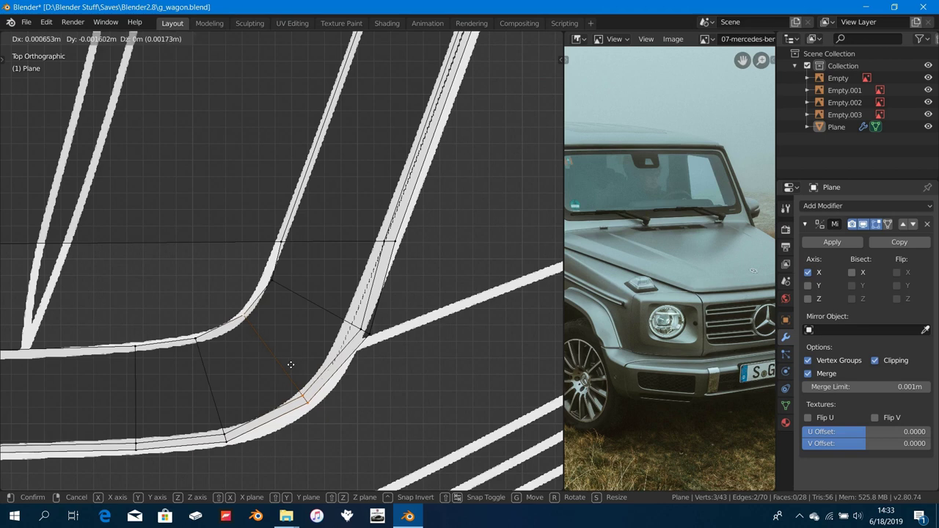
left_click(290, 365)
middle_click_drag(308, 368, 294, 365, "shift")
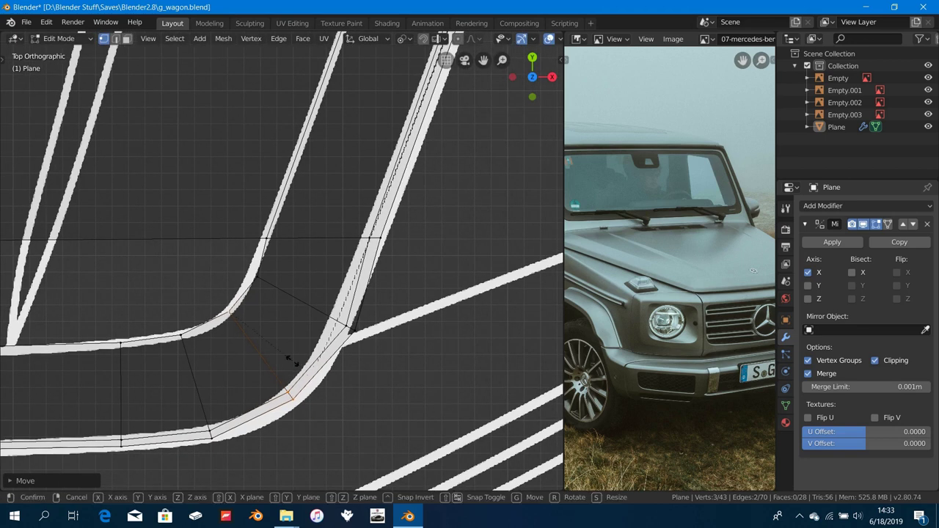
key("s")
key("y")
left_click(302, 370)
key("s")
key("x")
left_click(330, 379)
Step: Align the corner's cross loop nearest the side strip with the blueprint, scaling it along X by about 0.96 and adjusting its Y scale
middle_click_drag(310, 345, 267, 367, "shift")
left_click(273, 340, "alt")
scroll(267, 366, "up", 1)
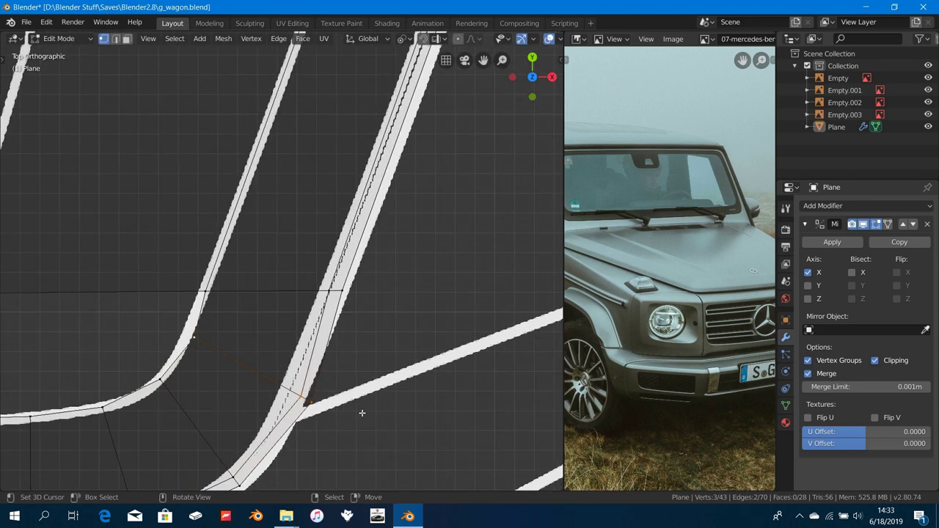
key("g")
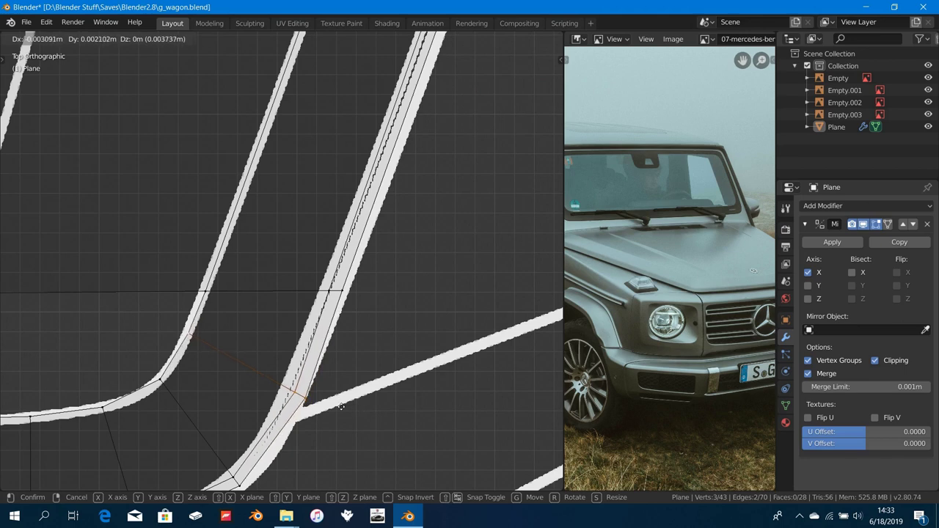
left_click(337, 405)
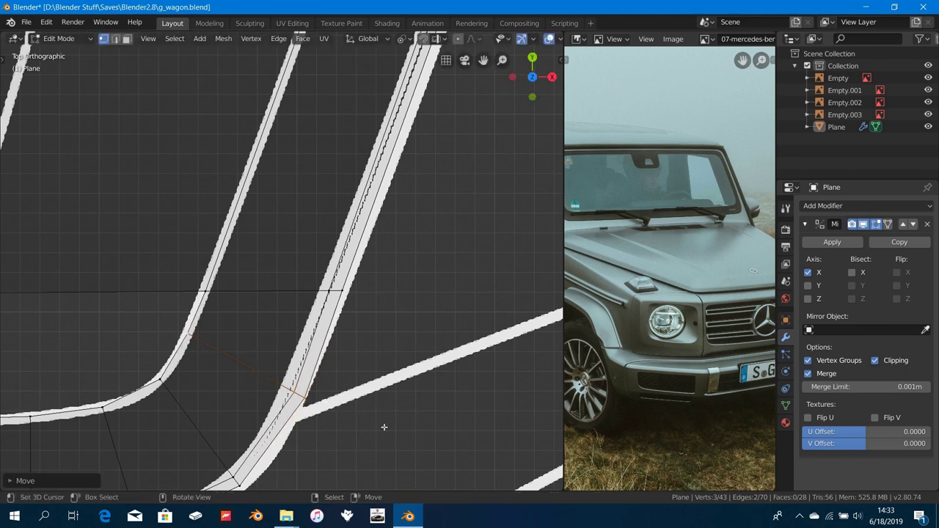
key("s")
key("x")
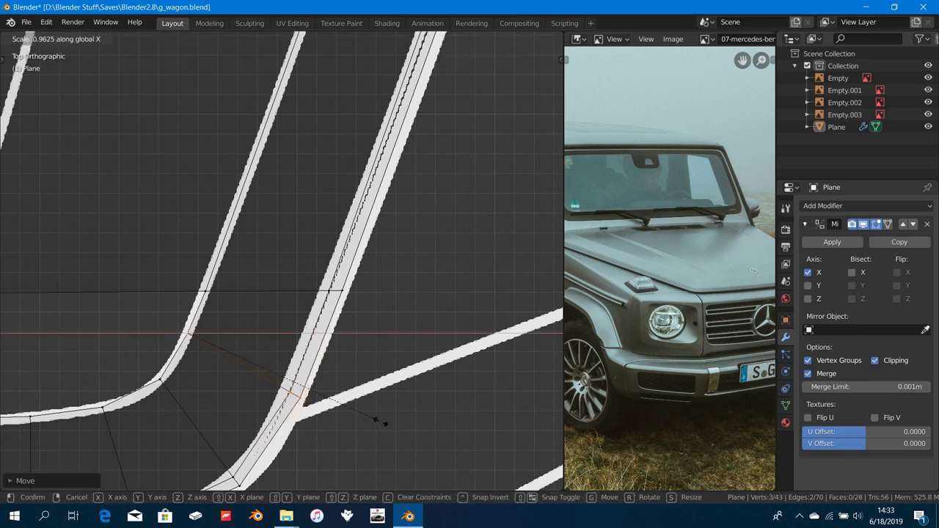
left_click(381, 424)
key("s")
key("y")
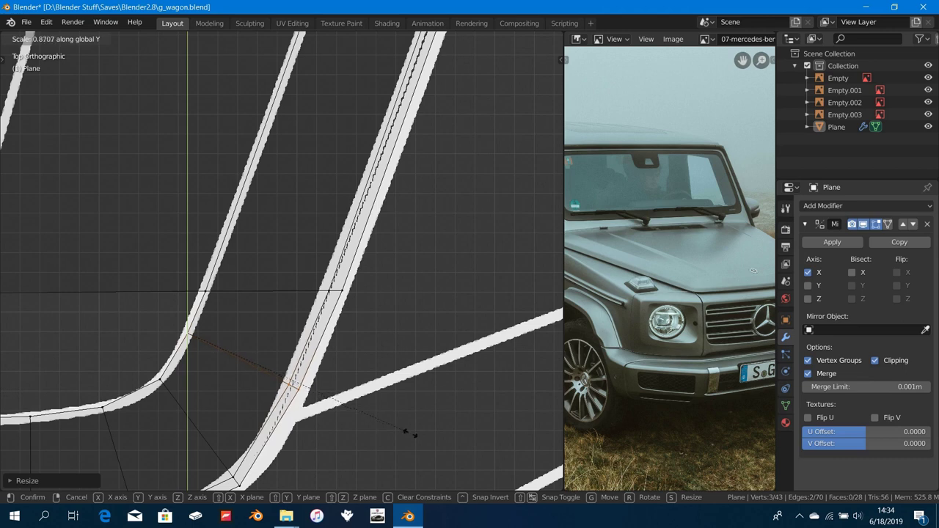
left_click(447, 440)
Step: Switch the viewport to solid shading and return to editing the bonnet with its whole mesh selected
scroll(444, 438, "down", 5)
key("a")
mouse_move(239, 396)
middle_mouse_down()
mouse_move(163, 323)
mouse_move(298, 409)
mouse_move(288, 403)
mouse_move(326, 401)
mouse_move(294, 410)
mouse_move(295, 425)
mouse_move(322, 430)
mouse_move(299, 398)
mouse_move(307, 415)
mouse_move(319, 410)
mouse_move(192, 367)
middle_mouse_up()
key("Tab")
left_click(267, 389)
key("z")
left_click(393, 410)
key("Tab")
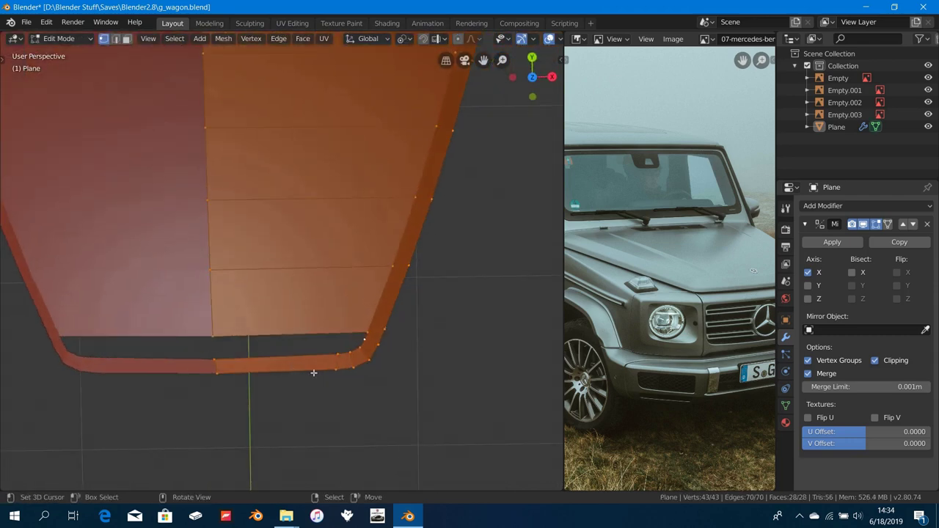
Step: Add three evenly spaced lengthwise loop cuts across the bonnet's main top panel without sliding them
middle_click_drag(313, 372, 440, 340)
middle_click_drag(313, 356, 335, 357)
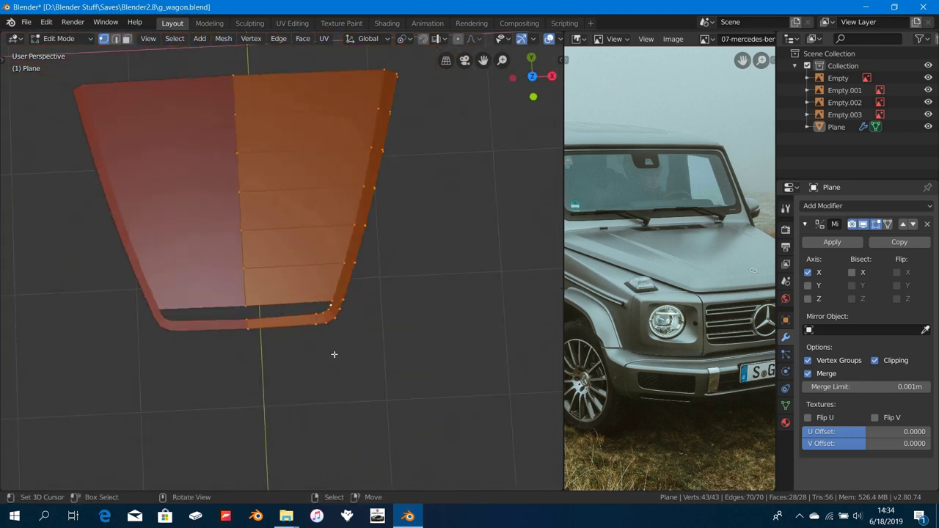
scroll(335, 356, "up", 2)
key("KP_1")
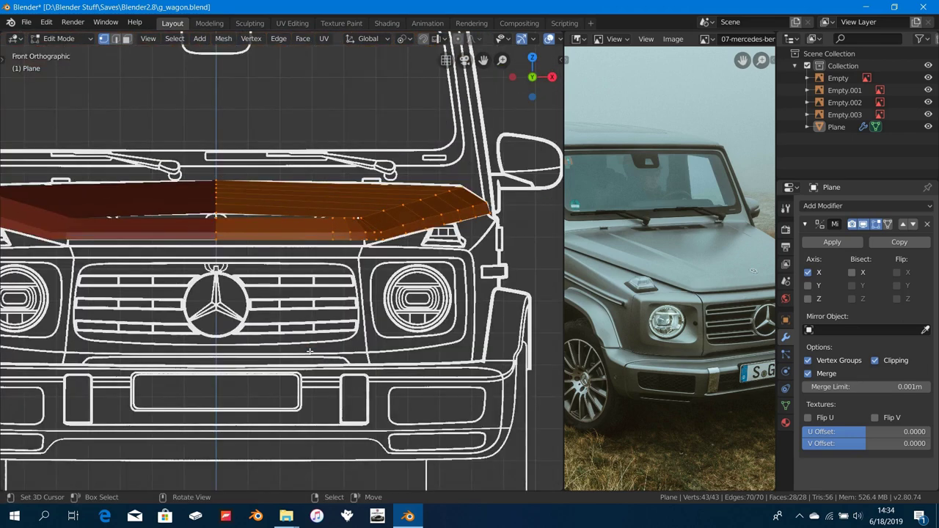
middle_click_drag(327, 296, 335, 330)
scroll(331, 330, "up", 2)
key("ctrl+r")
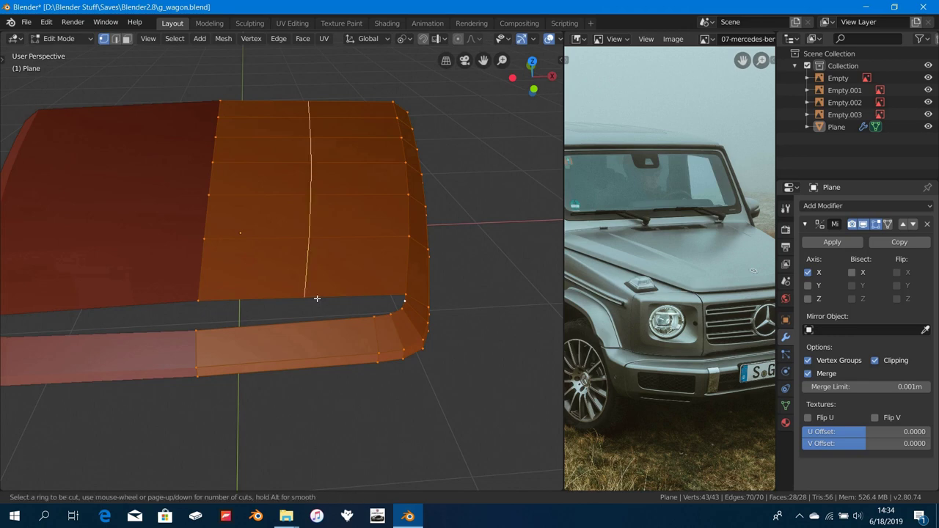
scroll(317, 299, "up", 1)
scroll(317, 299, "up", 1)
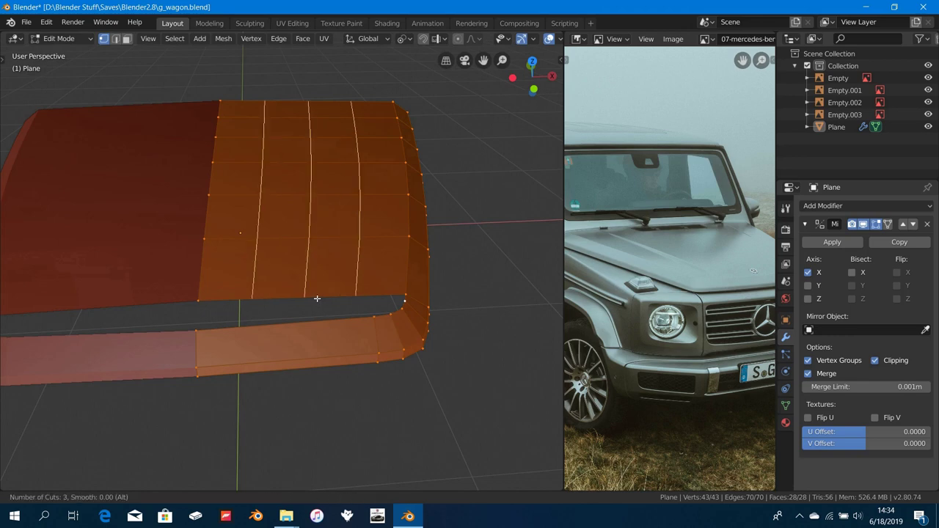
left_click(317, 299)
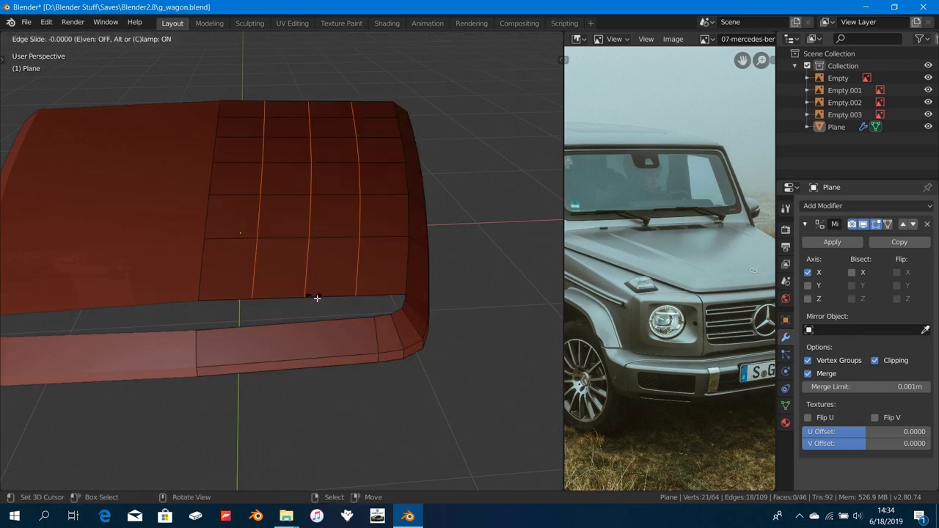
right_click(314, 297)
Step: In front view, select the outermost of the new bonnet loops and raise it slightly along Z to match the blueprint
key("KP_1")
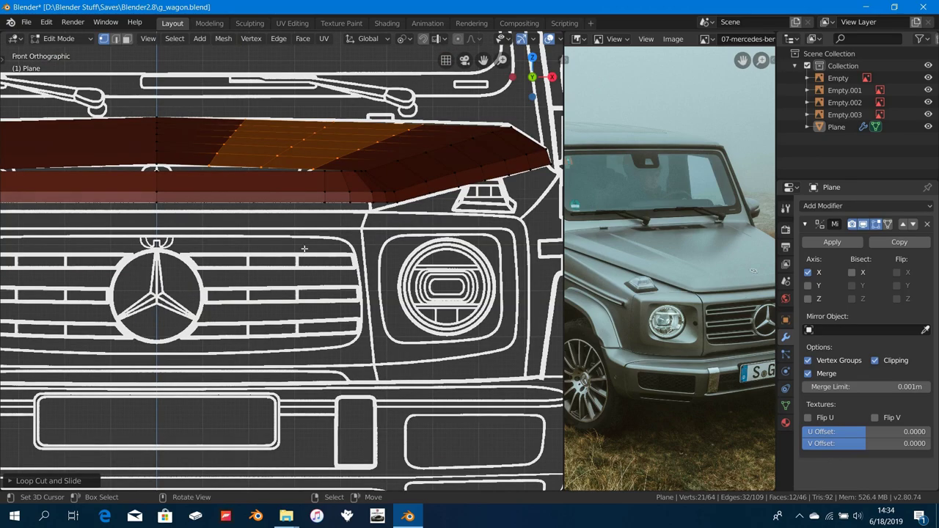
scroll(304, 248, "up", 2)
scroll(295, 274, "down", 3)
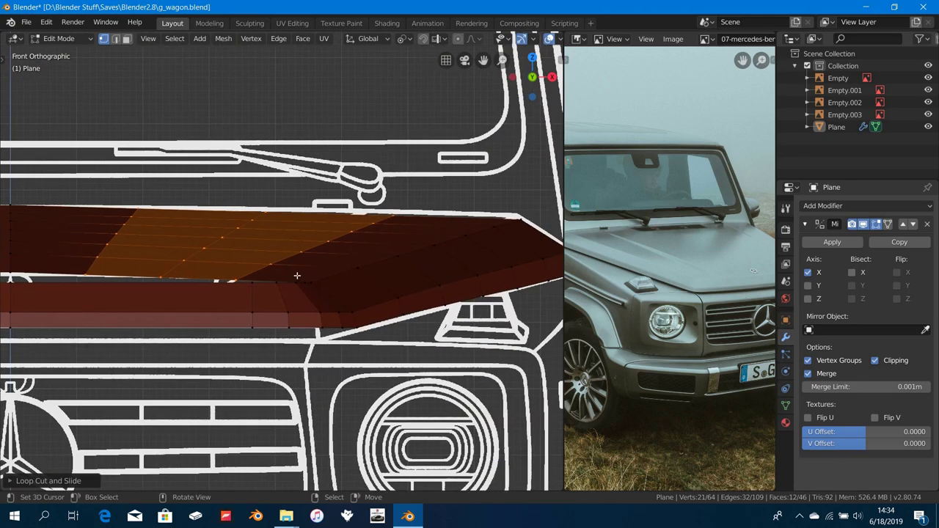
scroll(382, 277, "up", 3)
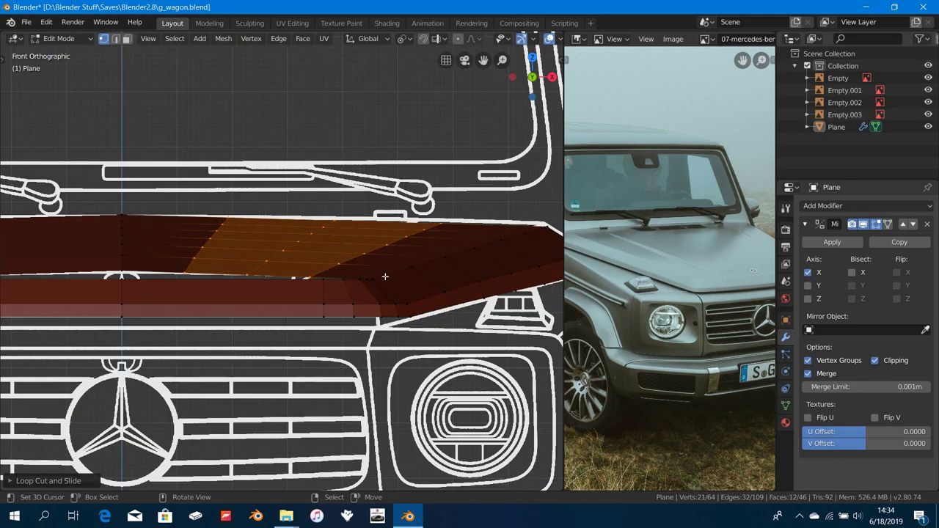
right_click(340, 288, "alt")
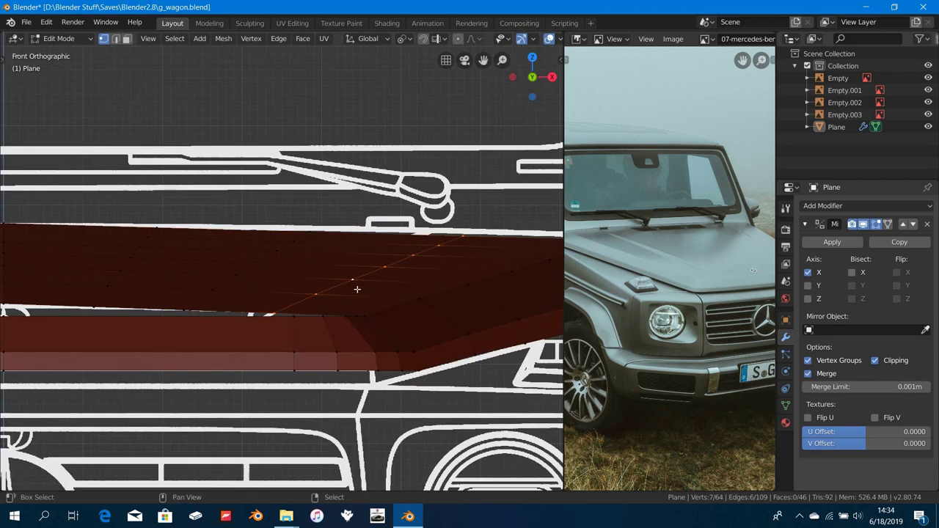
middle_click_drag(357, 286, 287, 289, "shift")
key("g")
key("z")
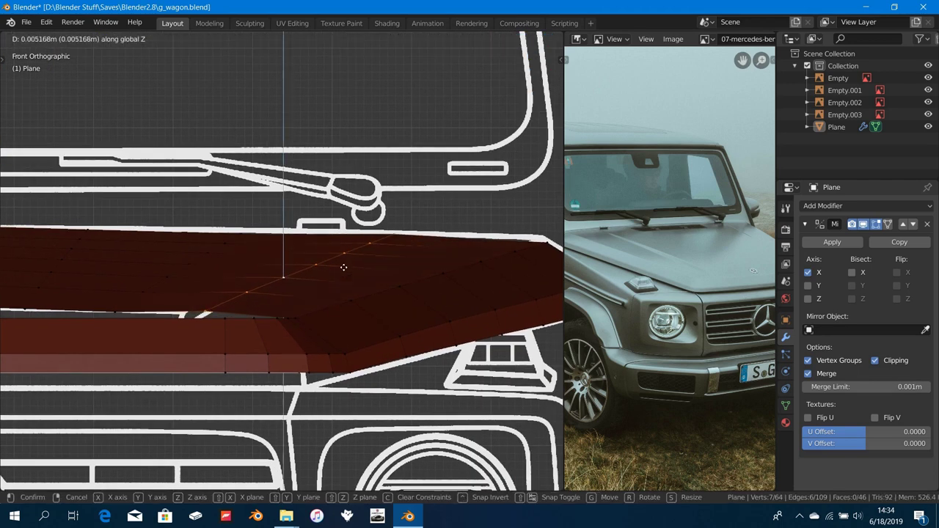
left_click(346, 255)
scroll(336, 272, "down", 5, "ctrl")
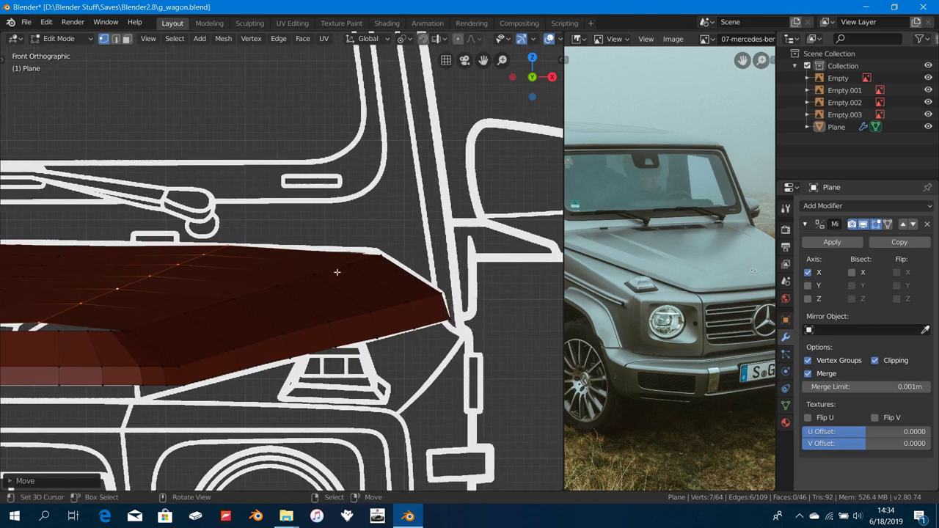
scroll(352, 277, "down", 2)
middle_click_drag(271, 282, 412, 287, "shift")
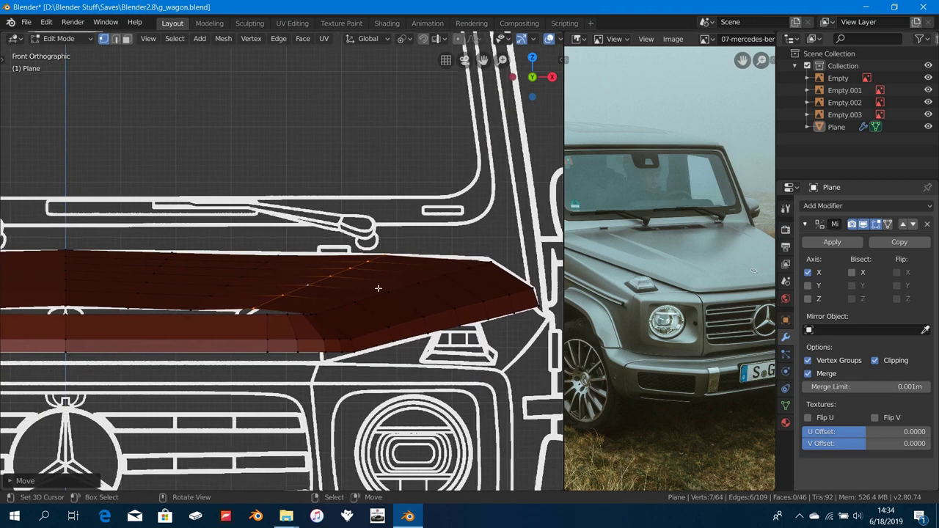
scroll(344, 288, "up", 5)
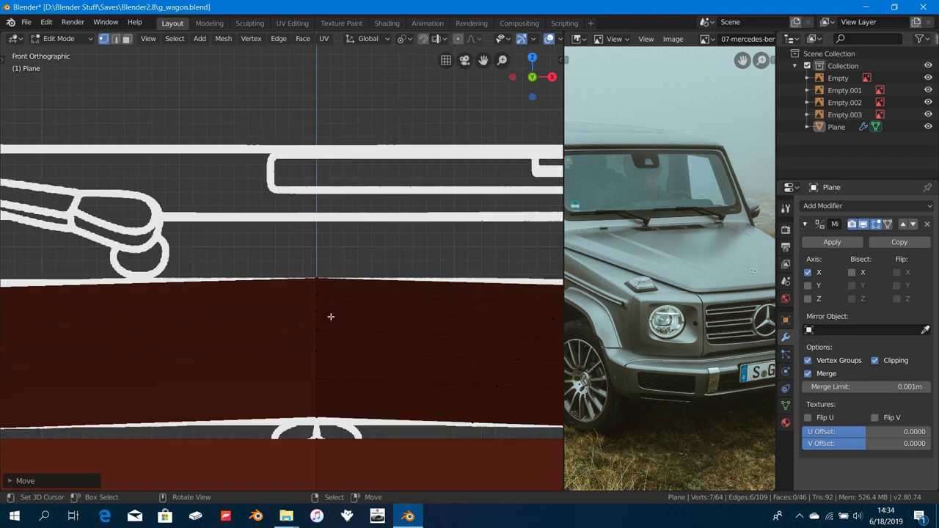
Step: In front view, select the bonnet's centreline loop and adjust its height along Z to match the blueprint's top edge
left_click(316, 317, "alt")
key("g")
key("z")
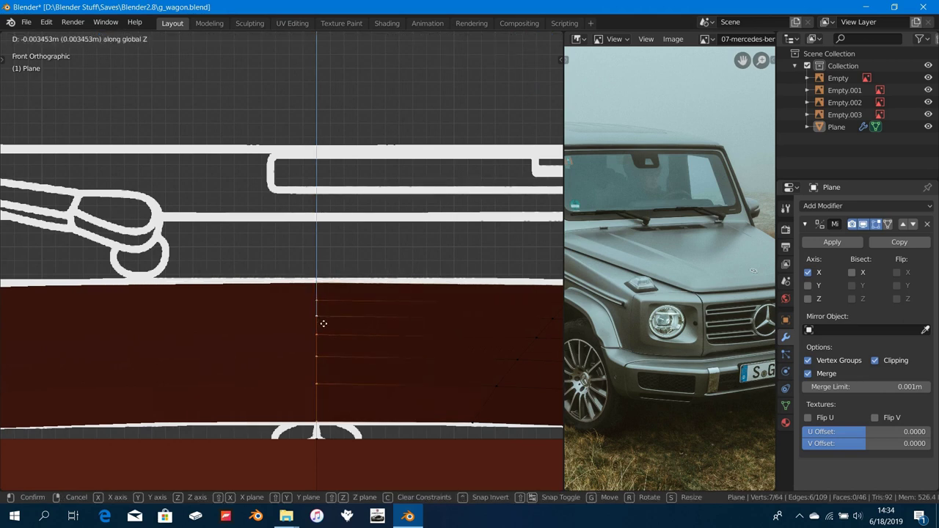
left_click(323, 312)
Step: Select the middle of the three new lengthwise loops and adjust its height along Z to follow the blueprint's curve
scroll(366, 314, "down", 4)
middle_click_drag(419, 314, 212, 311, "shift")
mouse_move(382, 303)
middle_mouse_down("shift")
mouse_move(237, 303)
mouse_move(377, 304)
middle_mouse_up("shift")
scroll(383, 305, "up", 1)
scroll(383, 303, "up", 1)
left_click(296, 318, "alt")
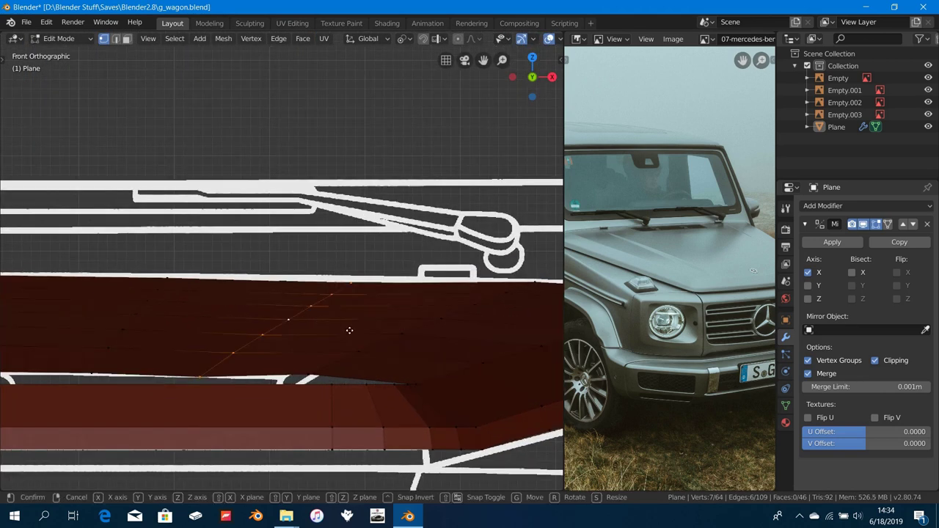
key("g")
key("z")
left_click(355, 292)
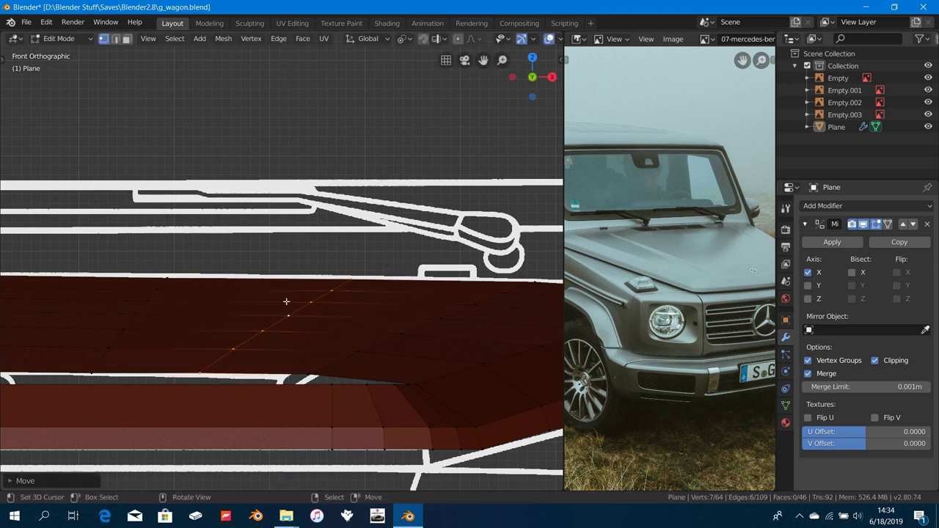
Step: Select the new lengthwise loop nearest the centreline and move it to match the blueprint's curve
middle_click_drag(138, 316, 335, 430, "shift")
left_click(281, 324, "alt")
key("g")
left_click(337, 316)
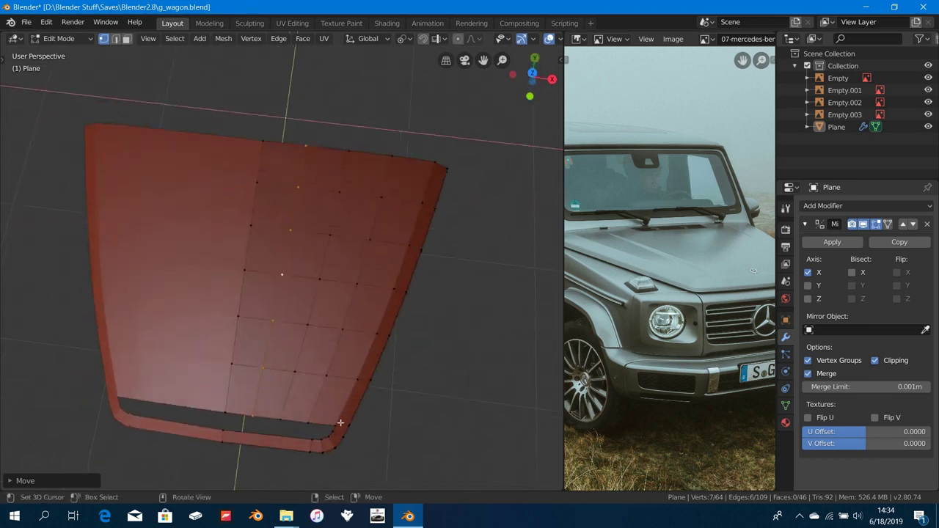
Step: Add two loop cuts across the front strip between the centreline and the corner, sliding them slightly towards the centreline
key("Tab")
middle_click_drag(319, 381, 323, 317)
key("Tab")
scroll(314, 365, "up", 1)
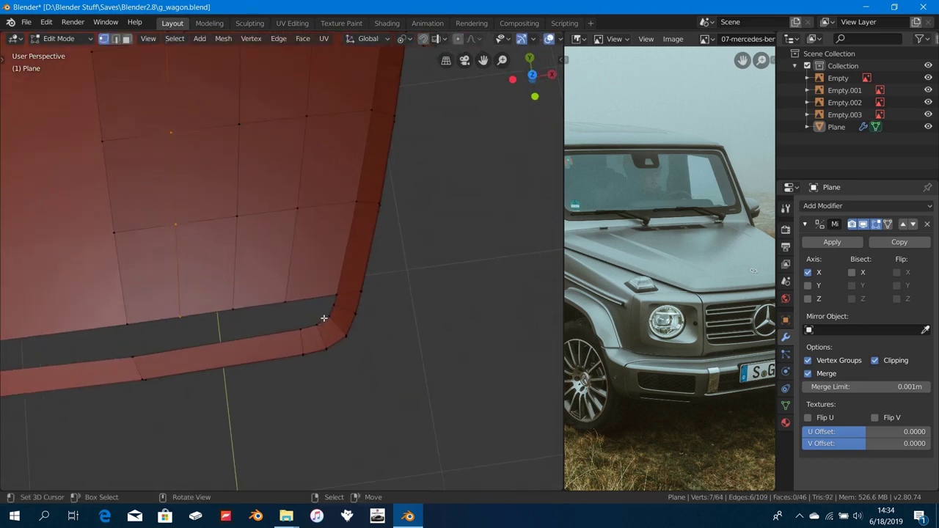
key("ctrl+r")
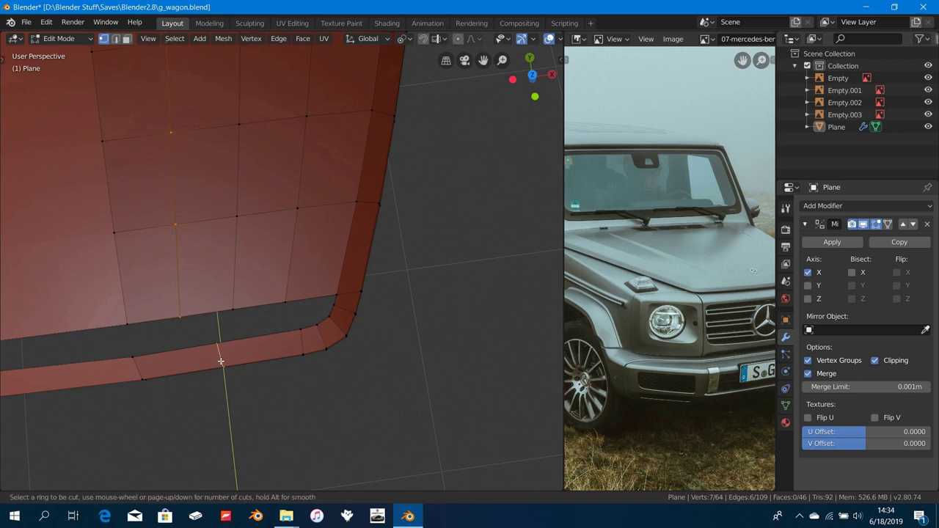
scroll(221, 359, "up", 1)
left_click(221, 361)
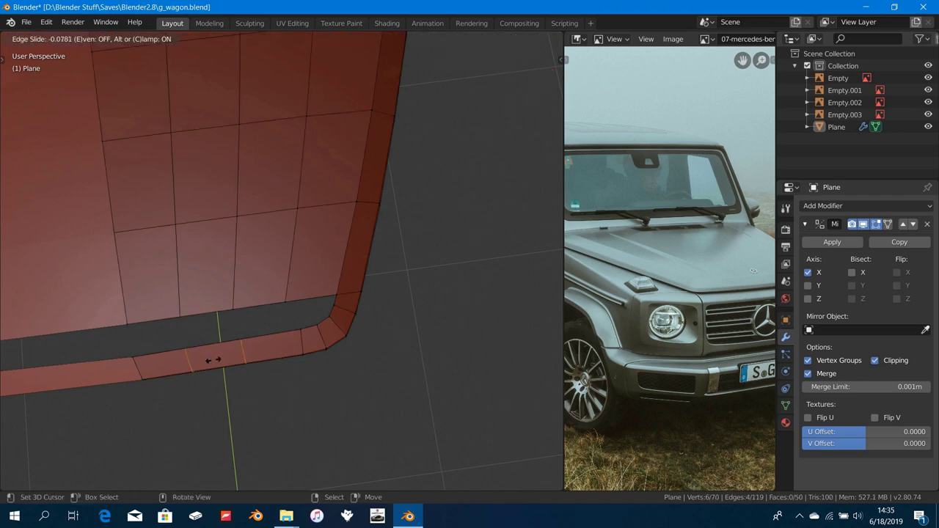
left_click(174, 365)
Step: Fill the first two faces between the top panel's front edge and the front strip from the centreline outward, undoing the third
left_click(128, 325)
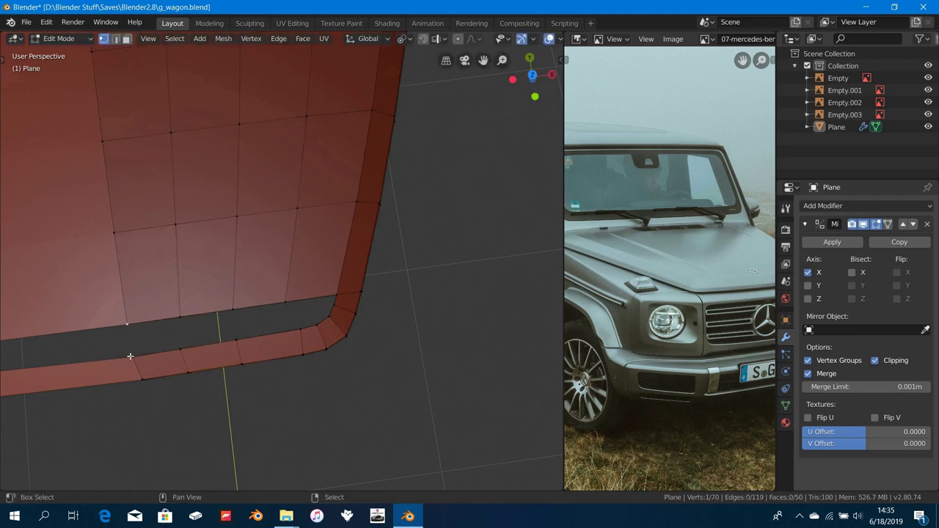
key("f")
right_click(182, 319)
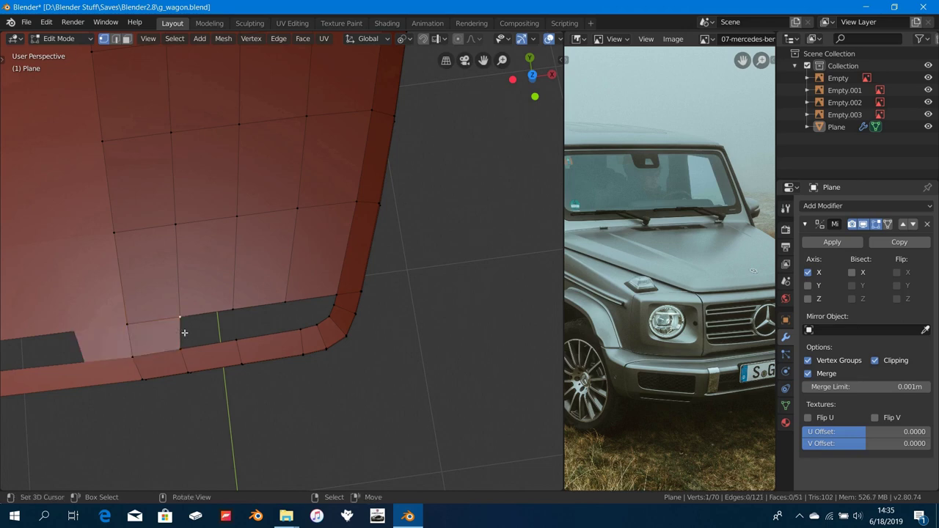
right_click(184, 348, "shift")
key("f")
key("f")
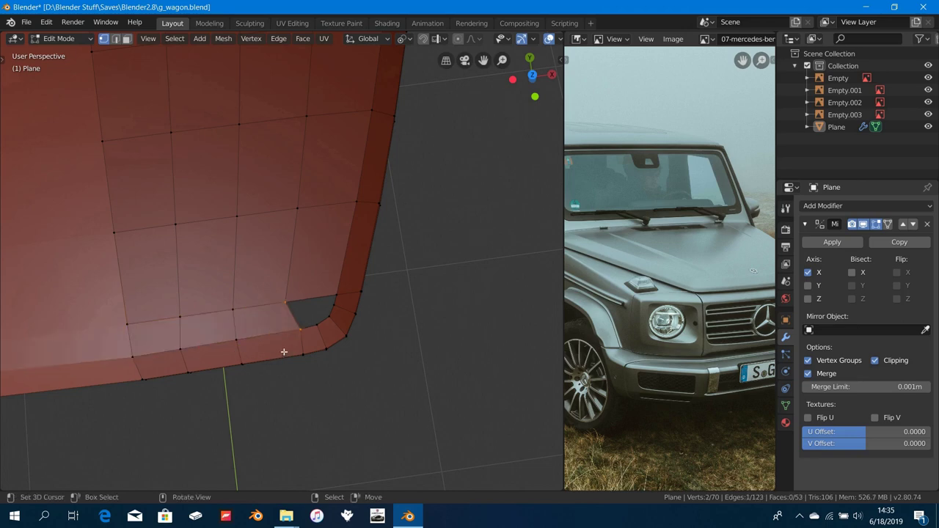
key("ctrl+z")
middle_click_drag(253, 326, 258, 346)
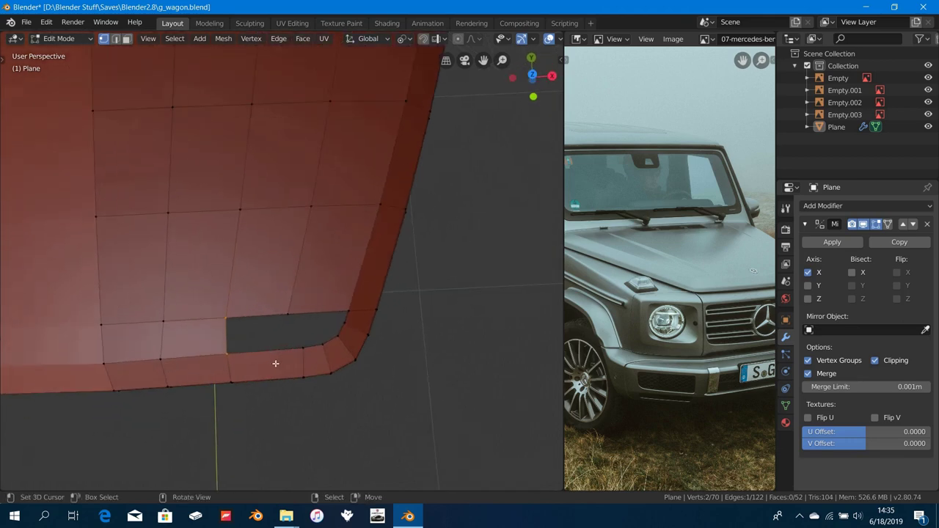
key("ctrl+r")
key("Escape")
scroll(287, 362, "down", 1)
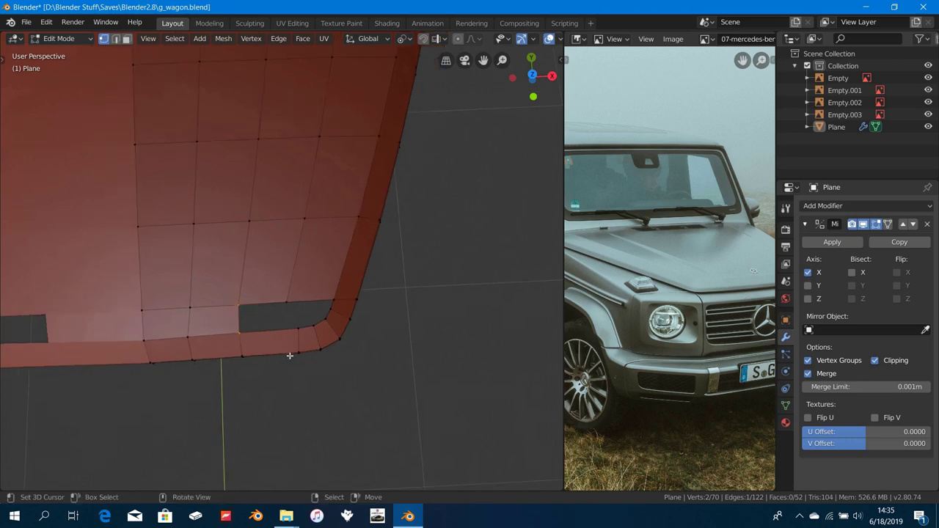
Step: In top view with wireframe shading, slide the front strip's added cross edge nearest the centreline slightly outward
key("KP_7")
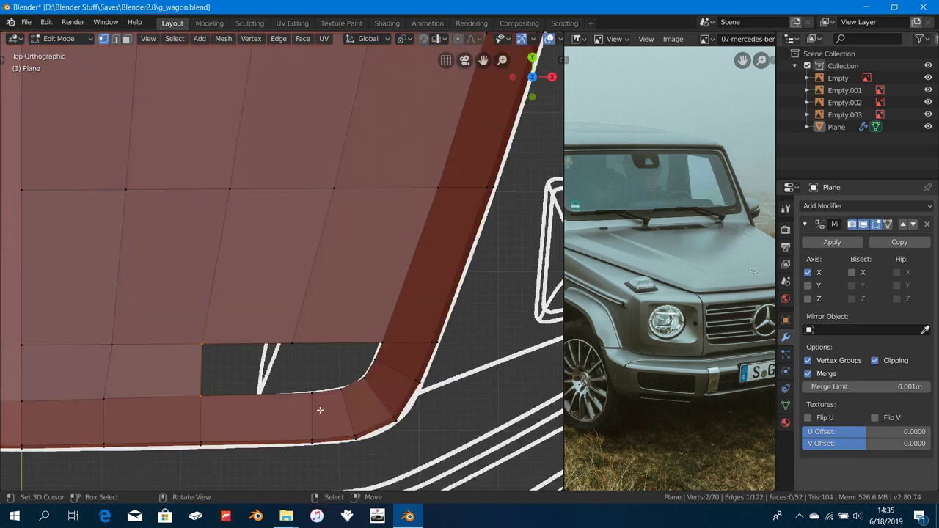
middle_click_drag(304, 400, 303, 326, "shift")
scroll(308, 324, "up", 1)
middle_click_drag(137, 329, 305, 322, "shift")
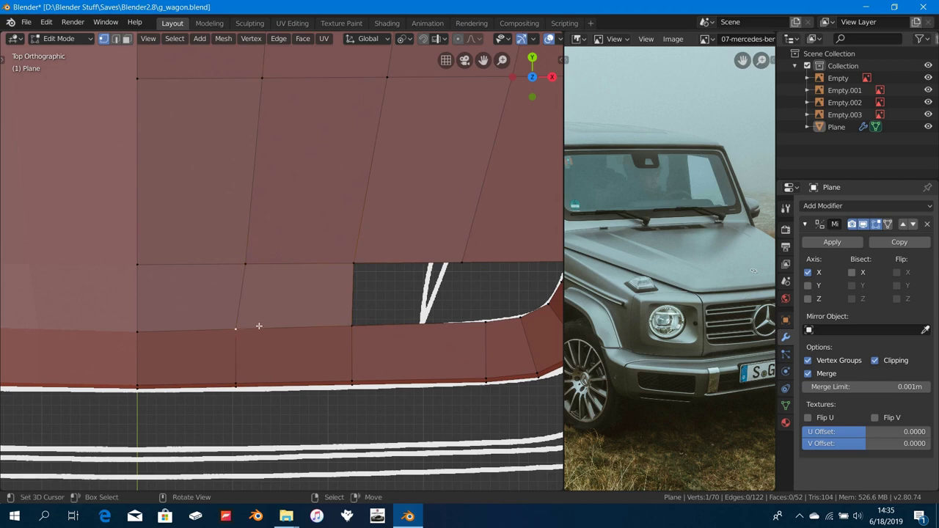
key("z")
left_click(74, 318)
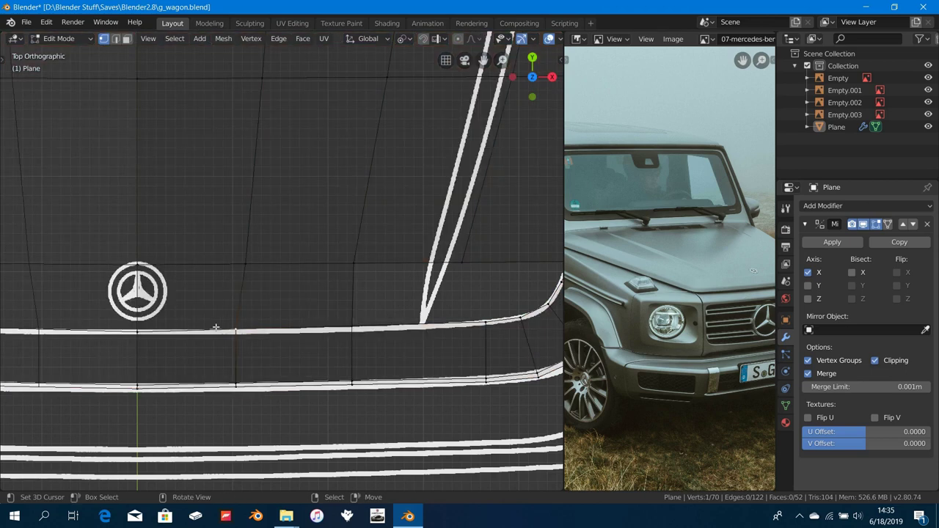
left_click_drag(209, 307, 279, 443)
key("g")
key("g")
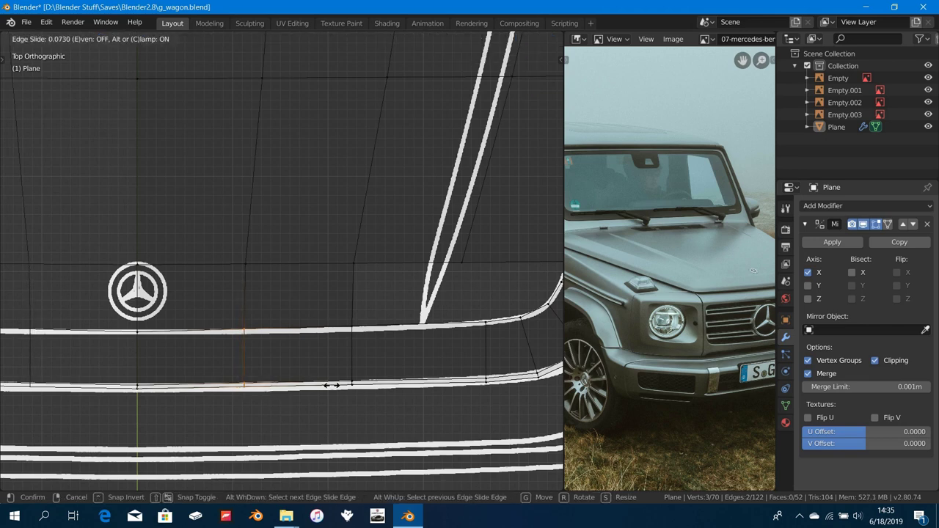
left_click(281, 386)
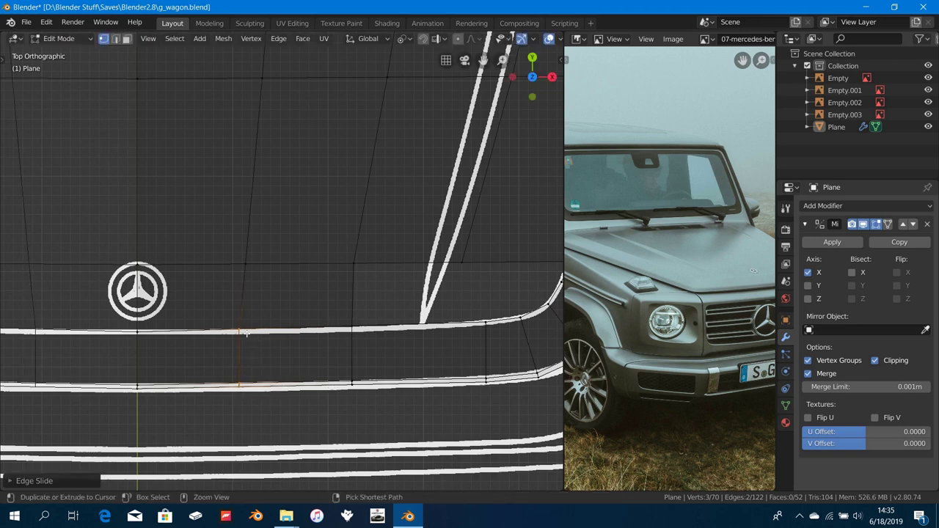
Step: Slide only the front vertices of that cross edge back towards the centreline so the edge continues the panel loop's slant
key("g")
key("g")
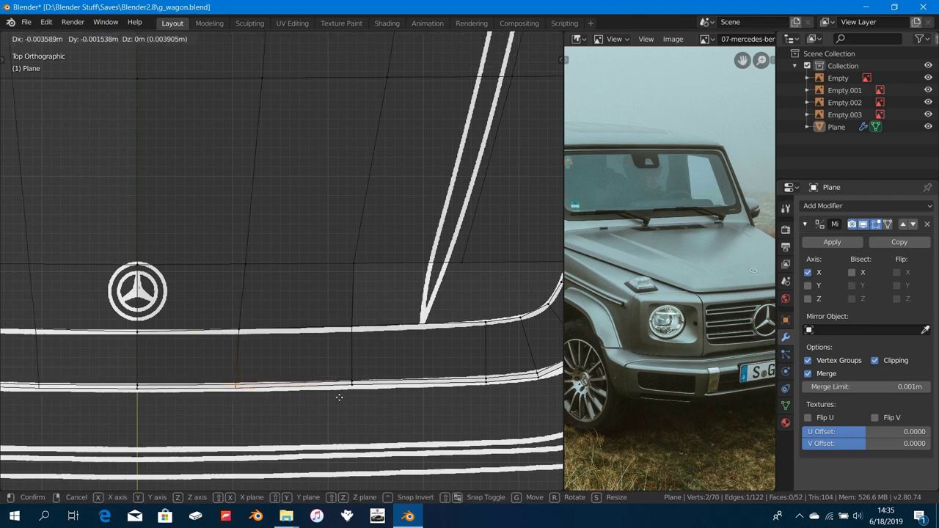
left_click(287, 408)
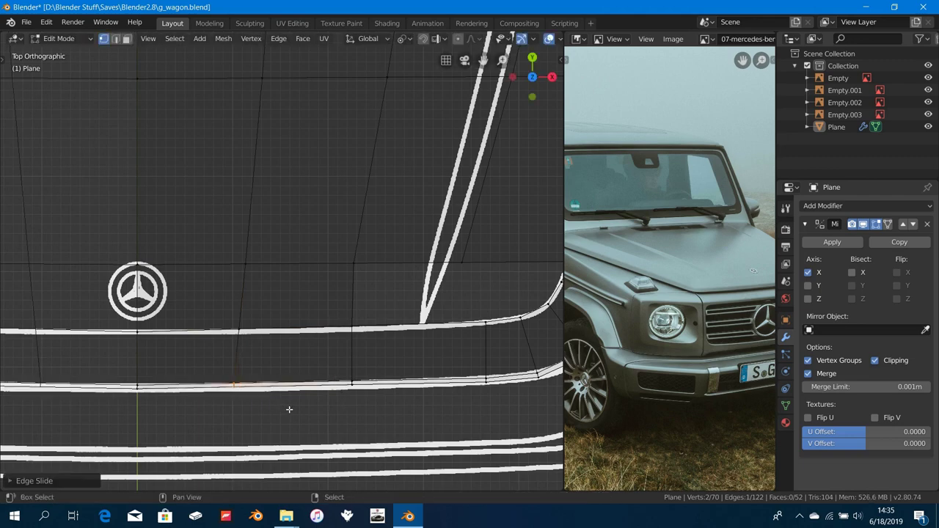
Step: Select the front strip's second added cross edge and slide it towards the centreline in line with the panel loop above
scroll(285, 238, "down", 3)
scroll(286, 306, "up", 1)
middle_click_drag(330, 271, 305, 309, "shift")
scroll(286, 305, "up", 1)
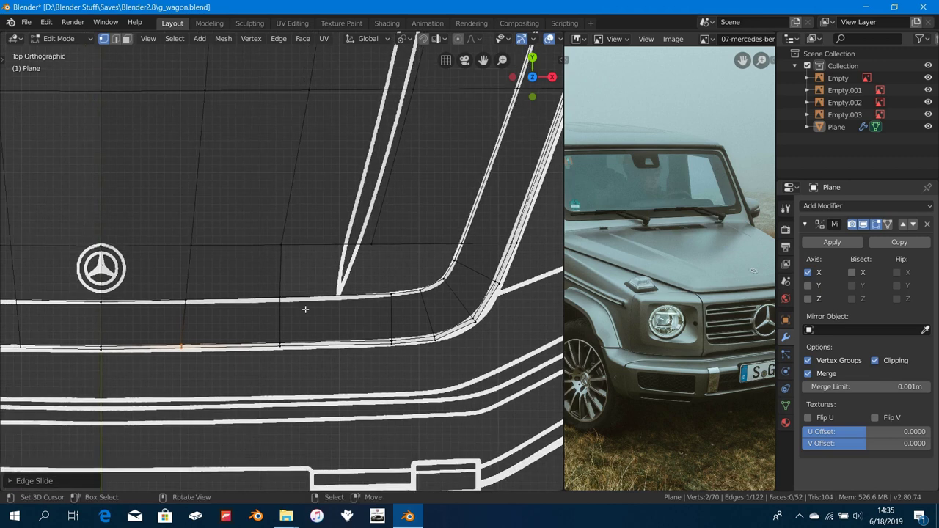
left_click(284, 260)
left_click_drag(258, 282, 320, 389)
scroll(338, 383, "up", 1)
key("g")
key("g")
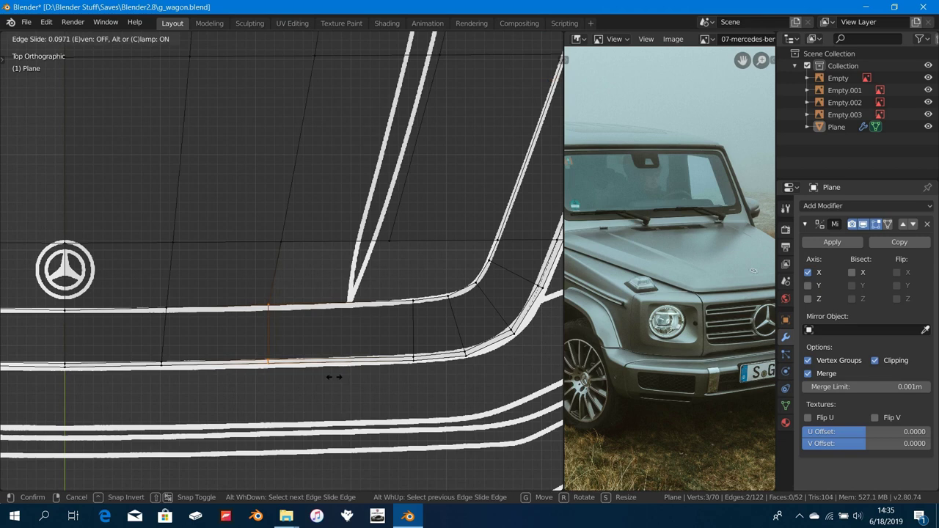
left_click(283, 309)
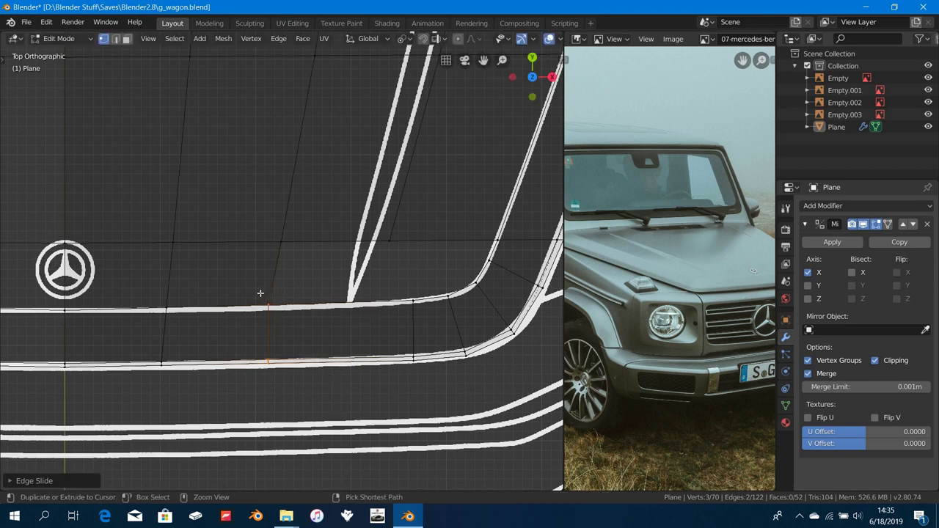
Step: Deselect the second cross edge's rear vertex and slide its front vertices further towards the centreline
left_click_drag(256, 290, 300, 338, "ctrl")
key("g")
key("g")
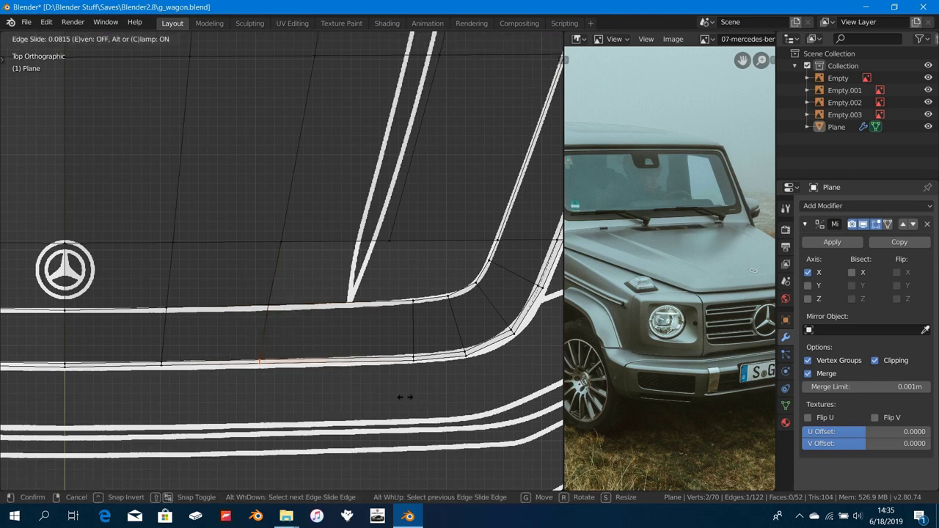
left_click(411, 397)
Step: Add one centred loop cut through the two newly filled faces, parallel to the front strip
key("a")
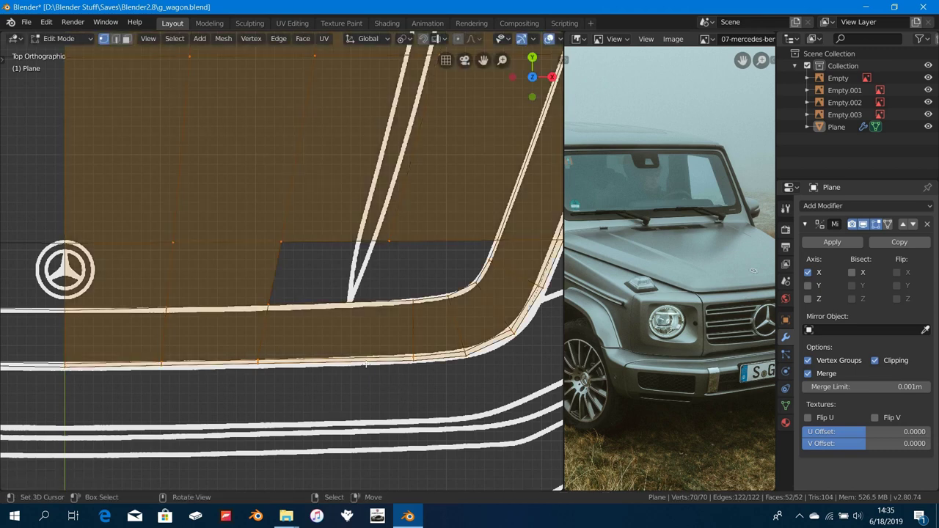
scroll(379, 382, "down", 1)
middle_click_drag(379, 382, 251, 390, "shift")
key("alt+a")
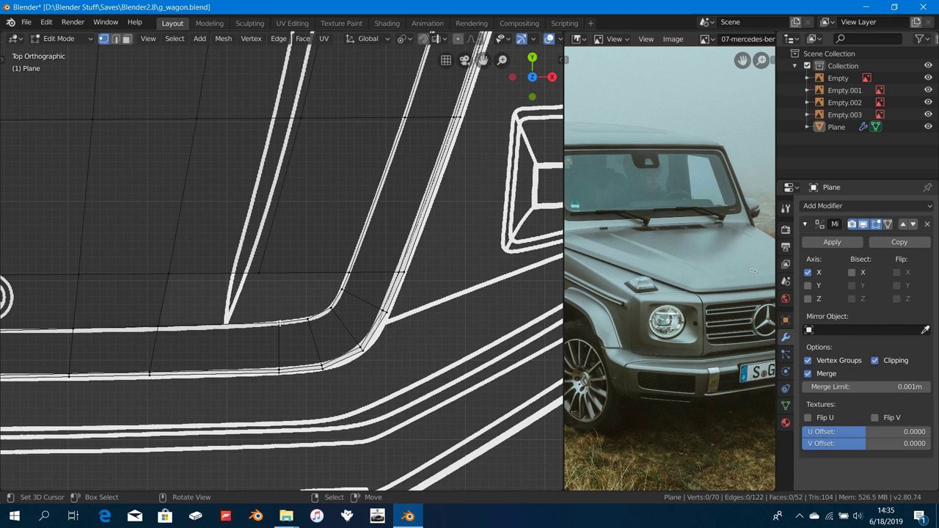
key("ctrl+r")
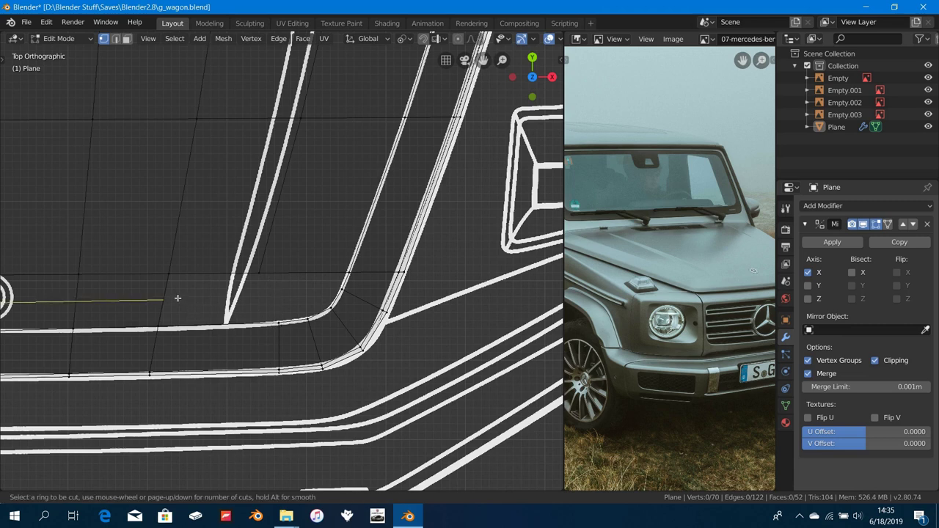
left_click(177, 298)
right_click(171, 293)
Step: Connect the outer end of the new cut to the side strip's inner vertex at the corner with an edge
right_click(338, 292)
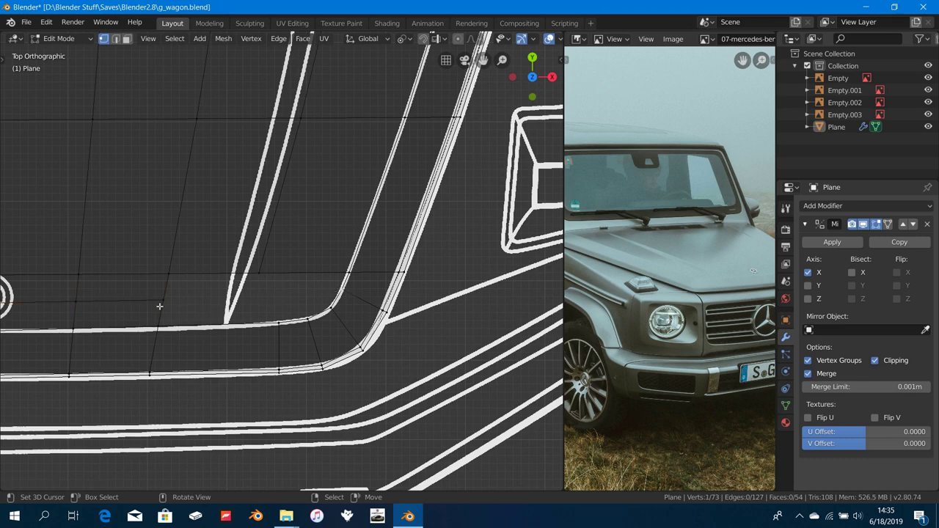
right_click(157, 305, "shift")
middle_click_drag(268, 316, 253, 335, "shift")
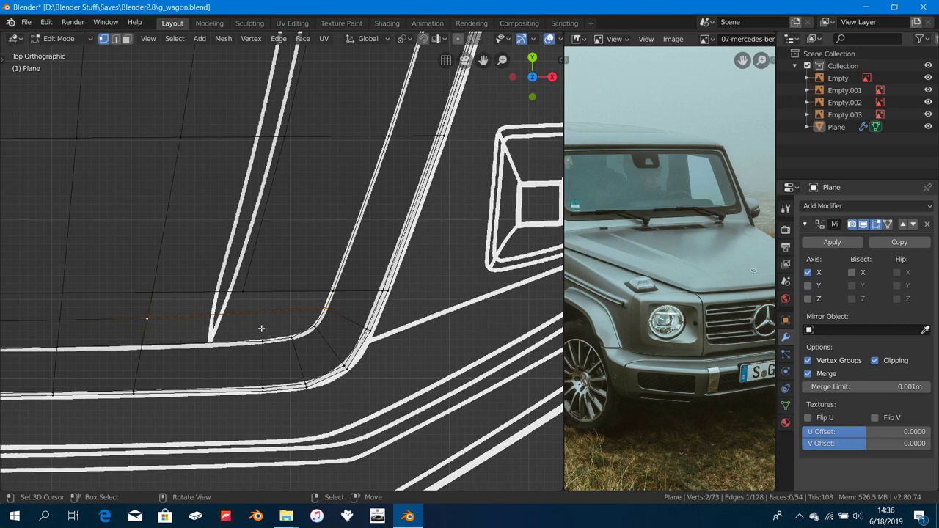
scroll(273, 322, "down", 8)
scroll(275, 303, "up", 2)
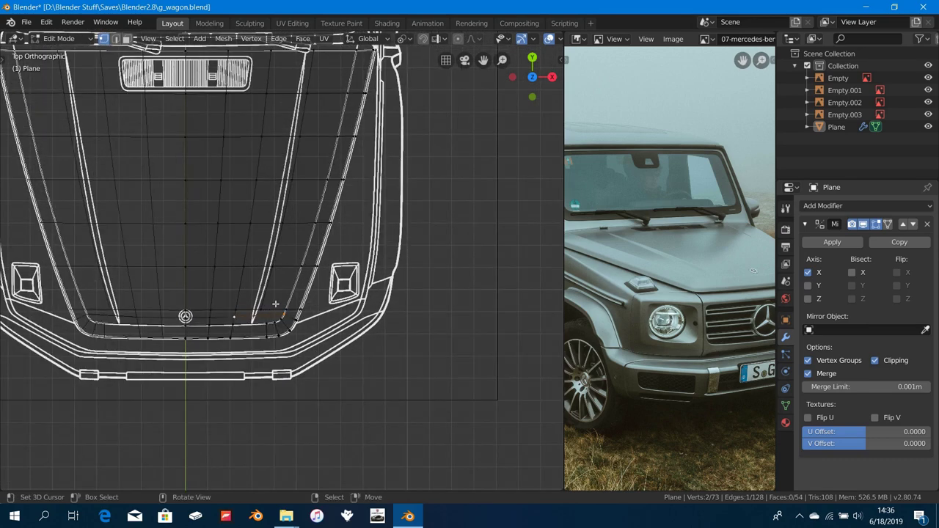
middle_click_drag(277, 282, 268, 324, "shift")
key("ctrl+r")
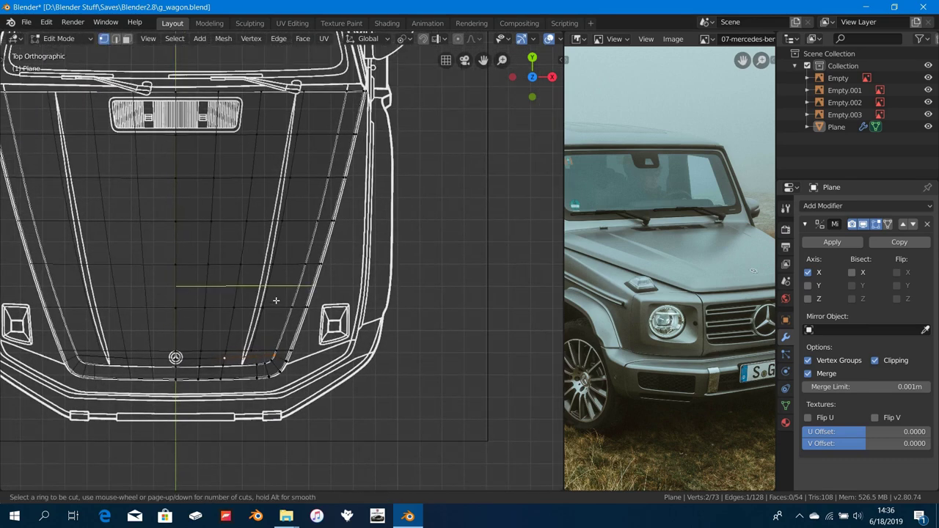
right_click(277, 302)
scroll(272, 338, "up", 4)
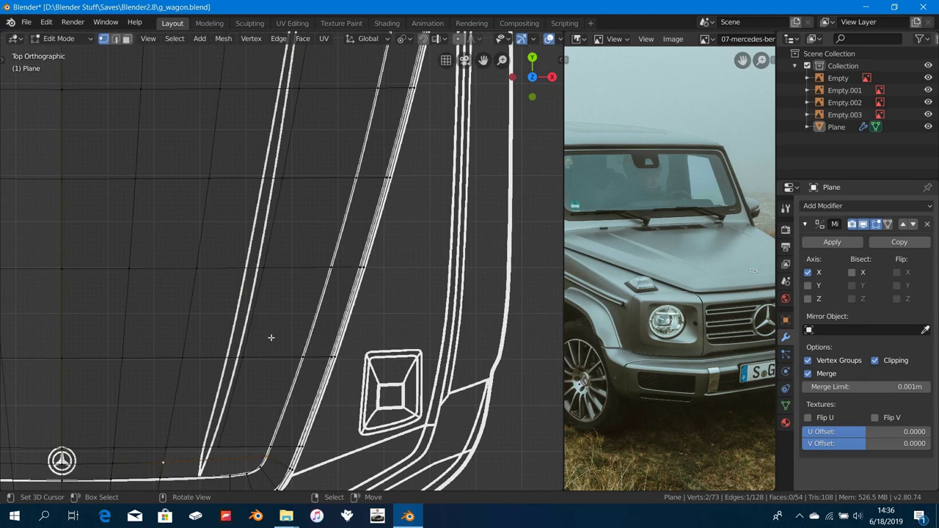
Step: Dissolve the outermost lengthwise edge loop inside the bonnet's top panel
scroll(265, 341, "down", 3)
middle_click_drag(272, 328, 300, 306, "shift")
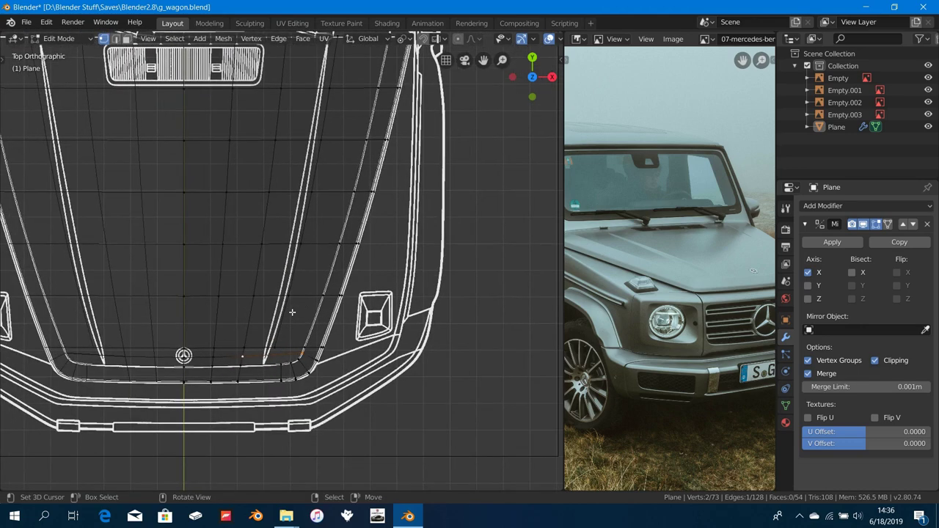
left_click(292, 312, "ctrl")
key("x")
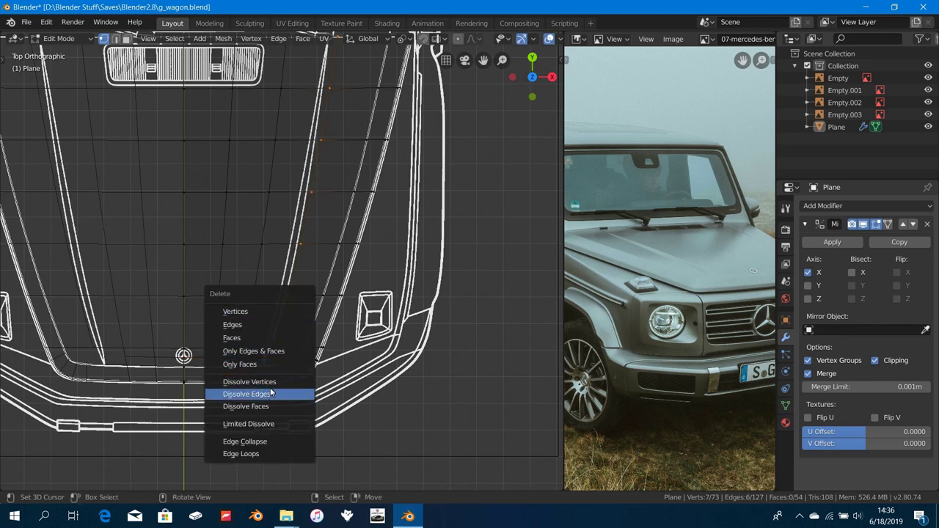
left_click(271, 394)
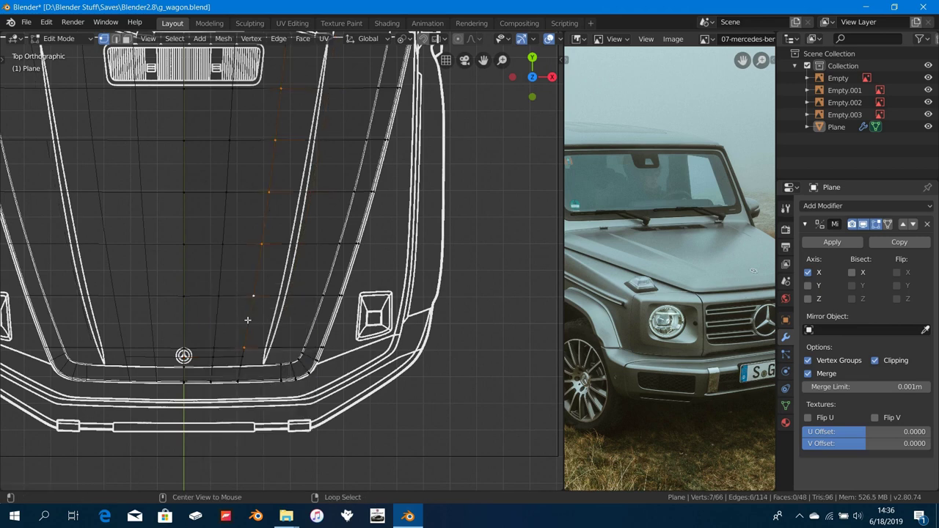
Step: Delete the vertices of the centred cut so the filled faces between the top panel and front strip are removed
middle_click_drag(262, 348, 292, 303, "shift")
scroll(285, 330, "up", 3)
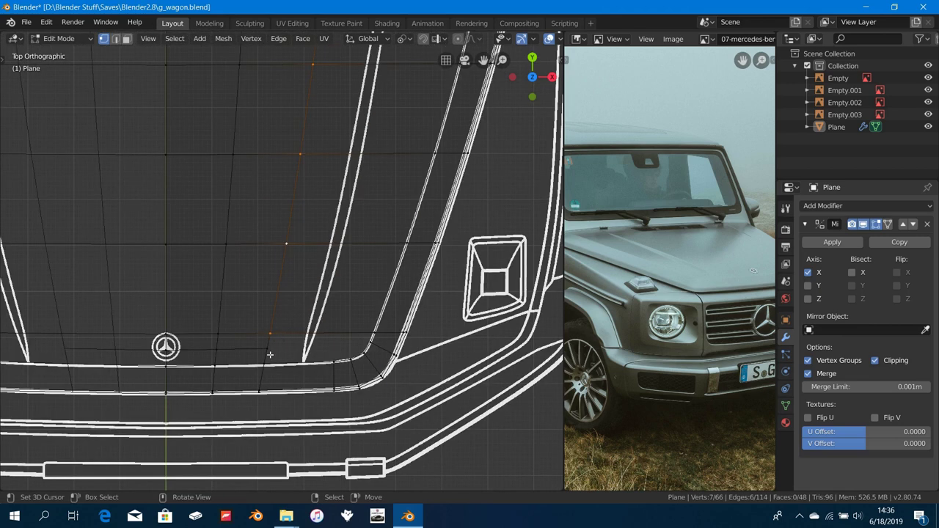
right_click(270, 355)
right_click(230, 347, "shift")
key("x")
left_click(219, 265)
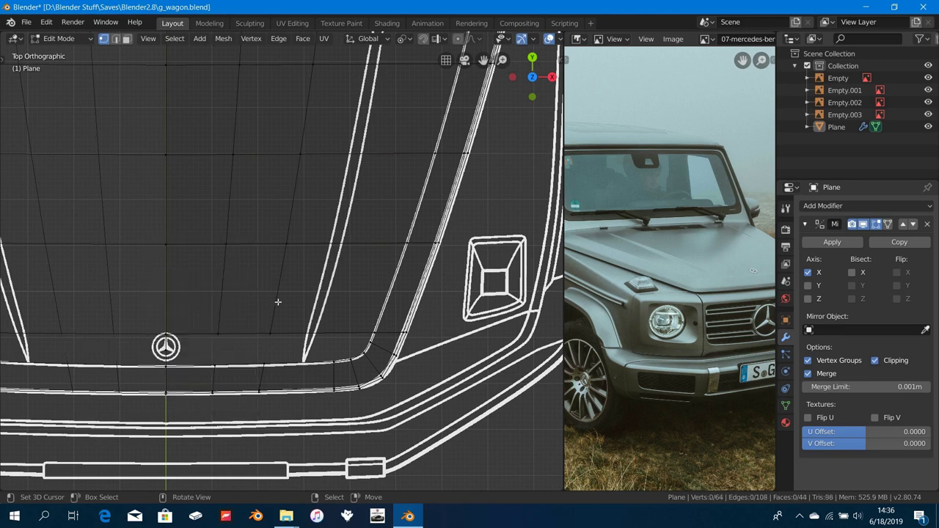
Step: Dissolve the top panel's two remaining lengthwise edge loops between the centreline and the side
key("x")
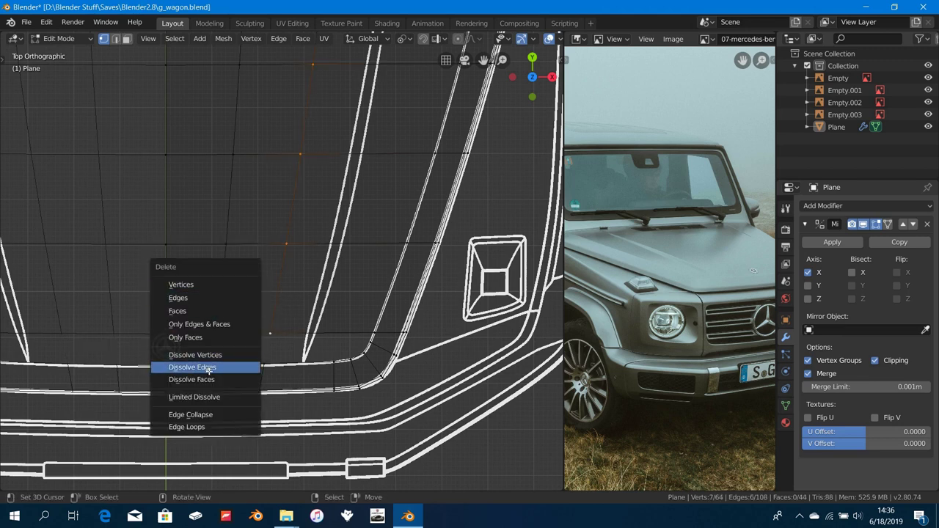
left_click(208, 367)
key("x")
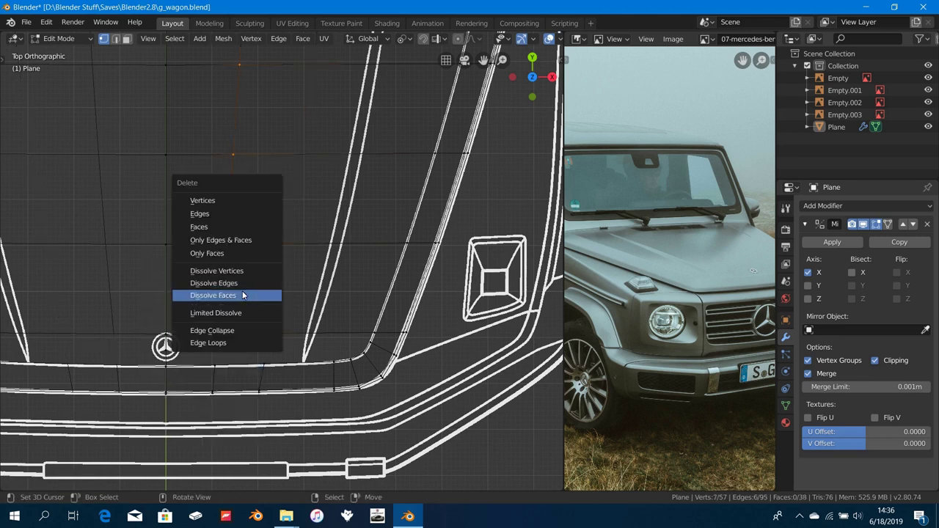
left_click(242, 296)
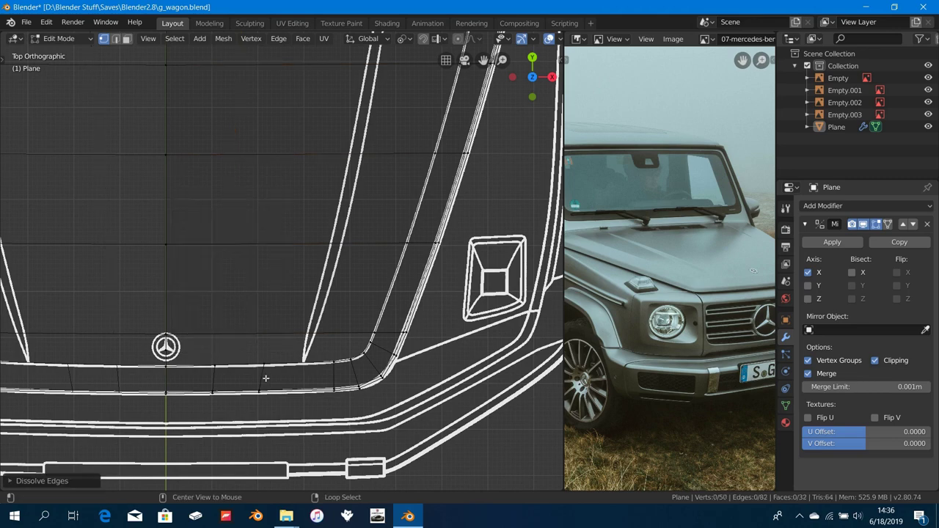
Step: Dissolve the two added cross edges in the straight part of the front strip
key("x")
left_click(241, 371)
key("x")
left_click(199, 376)
Step: Add one lengthwise loop cut to the top panel and slide it outwards, beyond the blueprint's bonnet crease
middle_click_drag(328, 328, 211, 374, "shift")
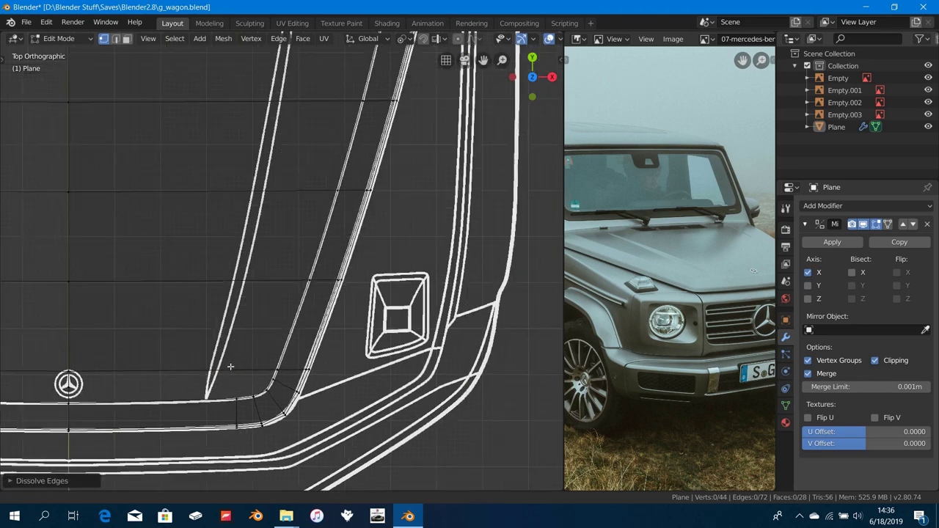
key("ctrl+r")
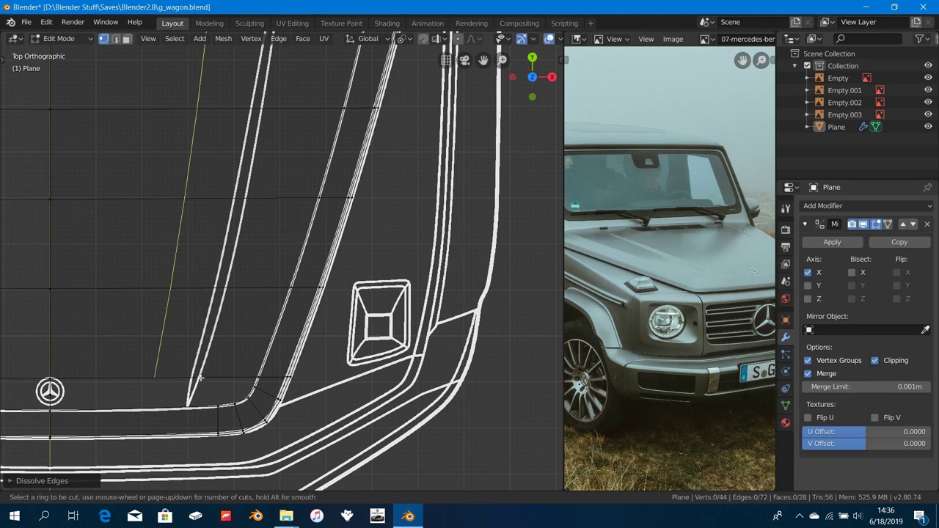
left_click(212, 375)
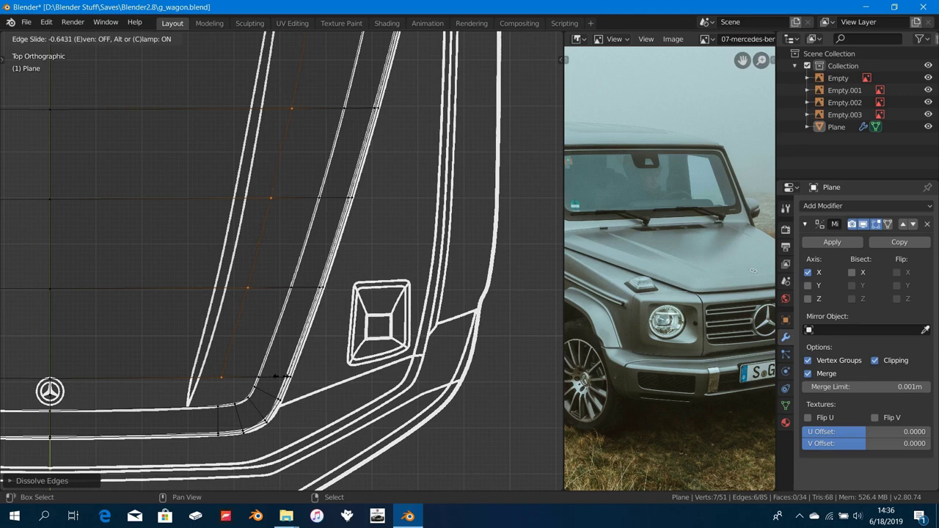
left_click(282, 376)
Step: Add two evenly spaced lengthwise loop cuts between the centreline and the new outer loop
scroll(241, 359, "down", 2)
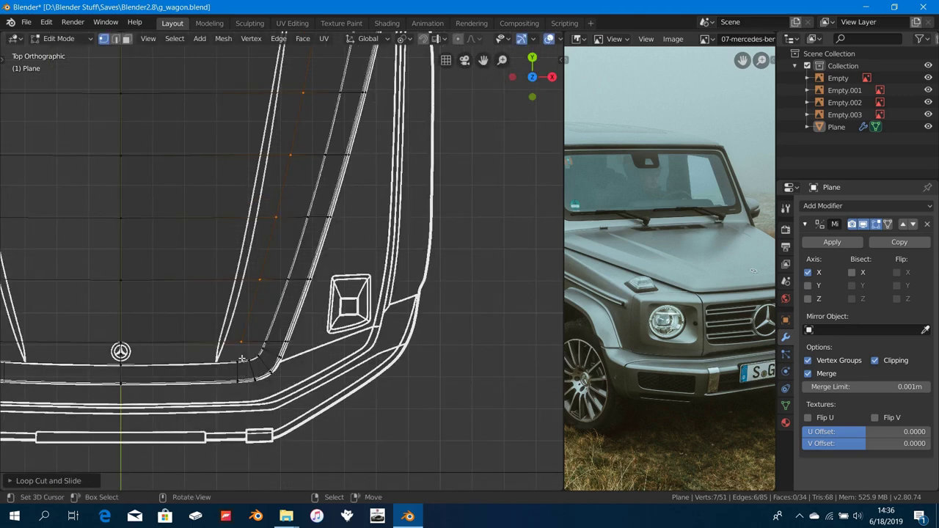
middle_click_drag(205, 346, 223, 359, "shift")
key("ctrl+r")
scroll(224, 359, "up", 1)
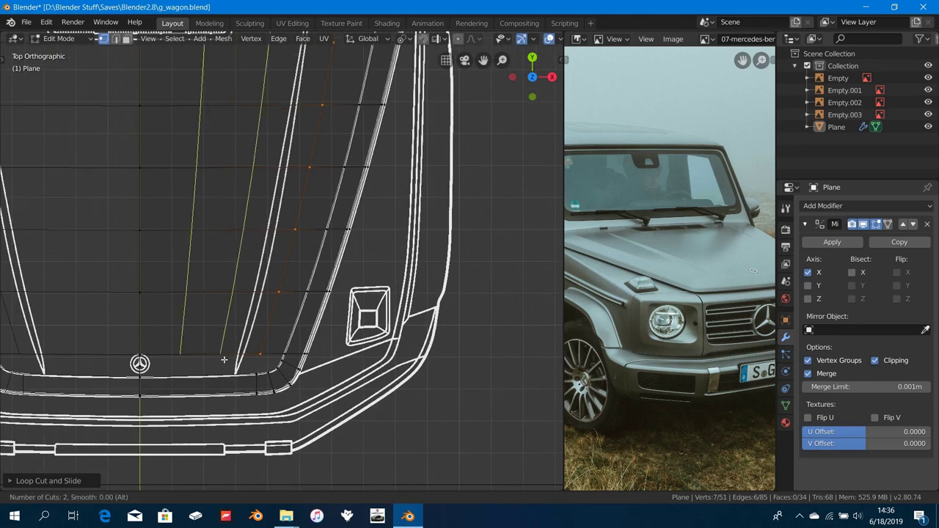
left_click(224, 358)
right_click(223, 359)
Step: In front view, raise the top panel's outermost new loop slightly along Z to follow the bonnet's curvature
key("KP_1")
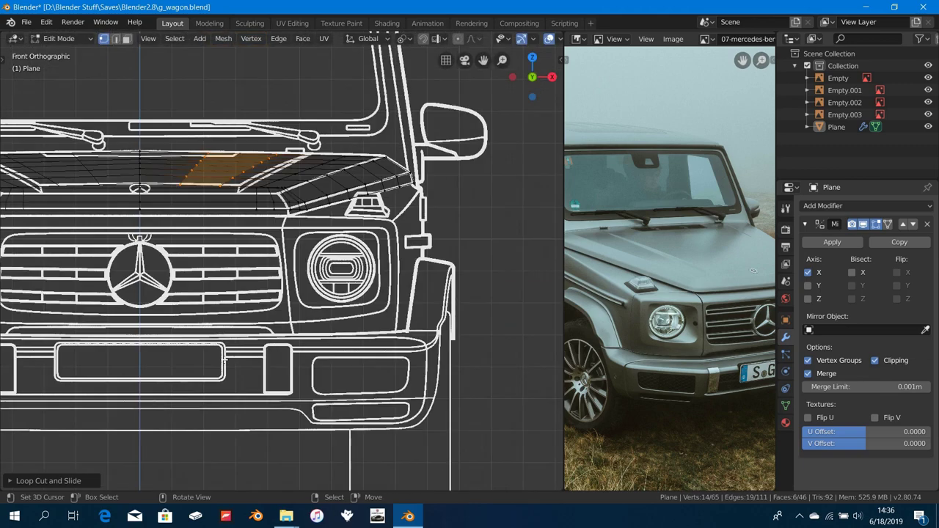
middle_click_drag(224, 359, 219, 510, "shift")
scroll(282, 261, "up", 2)
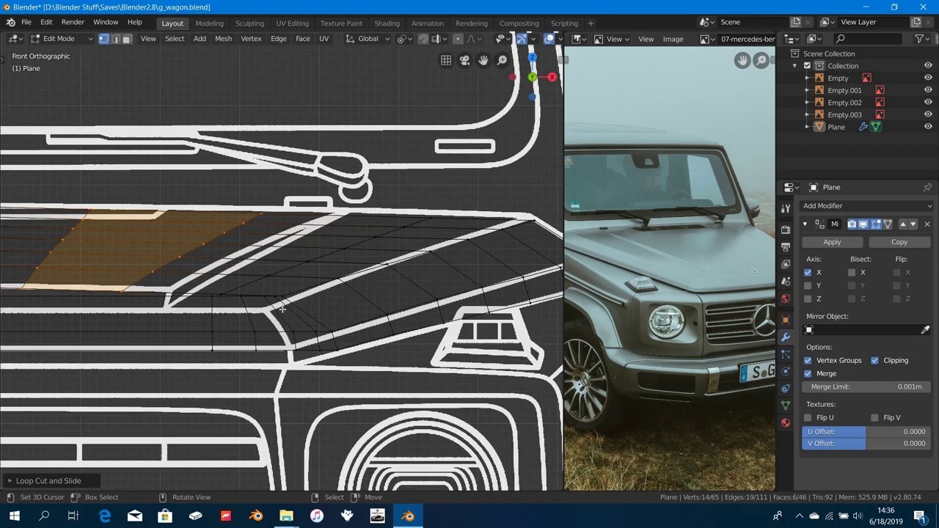
right_click(325, 257, "alt")
key("g")
key("z")
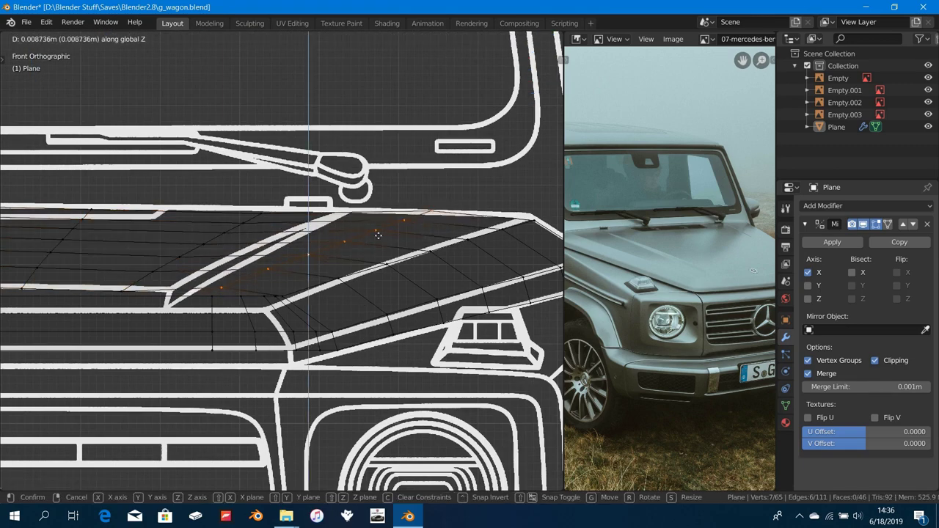
left_click(298, 257)
Step: Raise the middle of the three new lengthwise loops slightly along Z
scroll(297, 257, "up", 2)
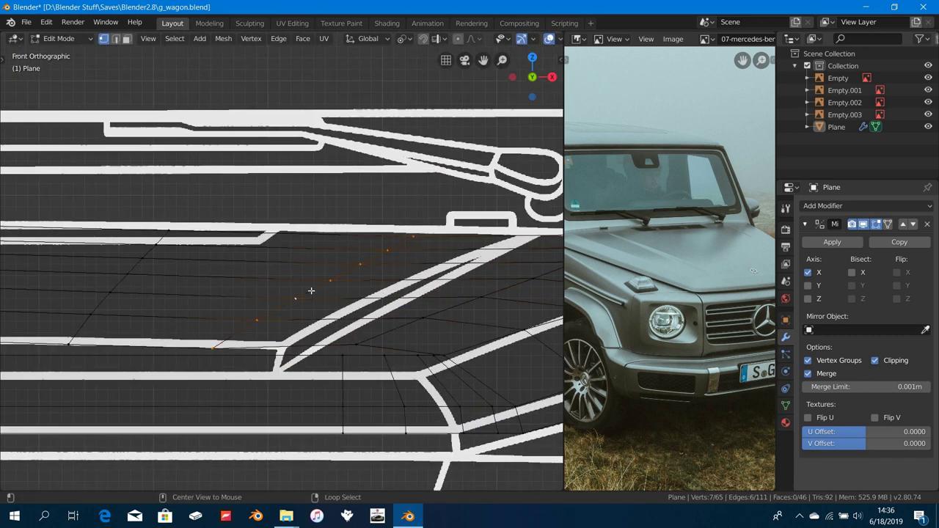
scroll(294, 317, "down", 1)
key("g")
key("z")
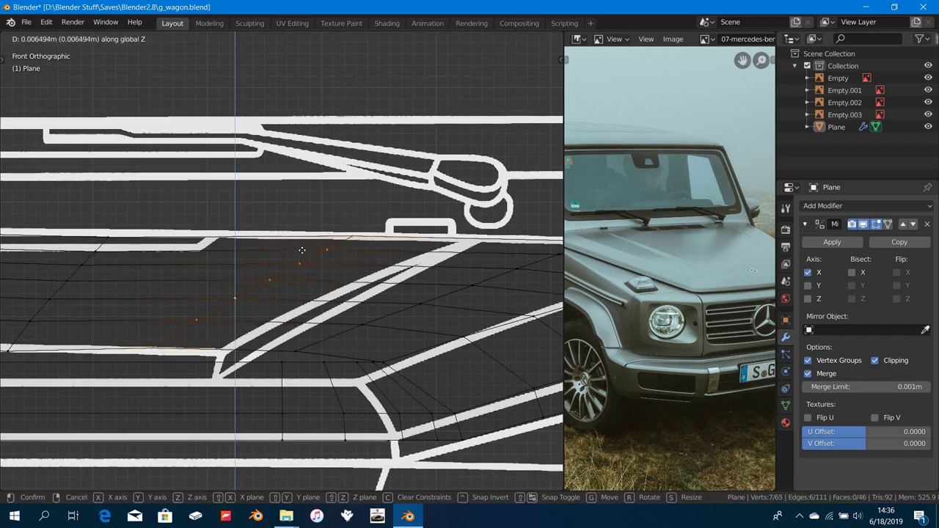
left_click(187, 295)
Step: Raise the lengthwise loop nearest the centreline slightly along Z
middle_click_drag(187, 295, 363, 322, "shift")
left_click(246, 312, "alt")
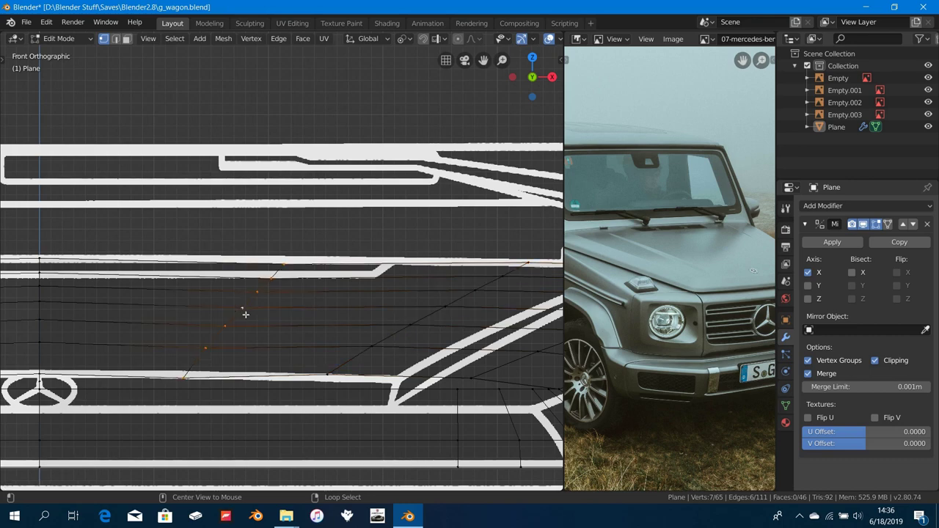
key("g")
key("z")
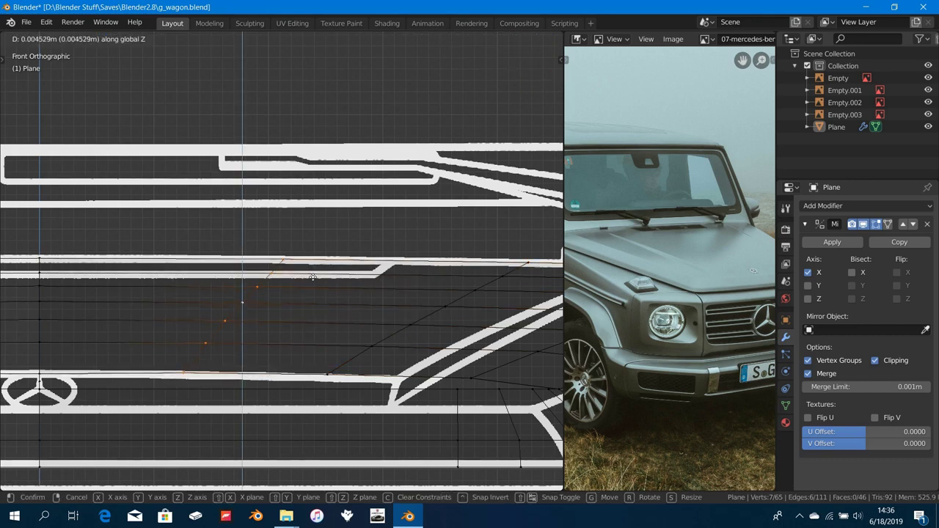
left_click(303, 316)
Step: Switch to solid shading and add two evenly spaced cross cuts to the straight part of the front strip
scroll(331, 310, "down", 2)
mouse_move(330, 310)
middle_mouse_down()
mouse_move(336, 360)
mouse_move(319, 395)
mouse_move(341, 342)
mouse_move(335, 364)
mouse_move(327, 316)
mouse_move(326, 374)
middle_mouse_up()
key("z")
left_click(387, 397)
scroll(327, 316, "up", 3)
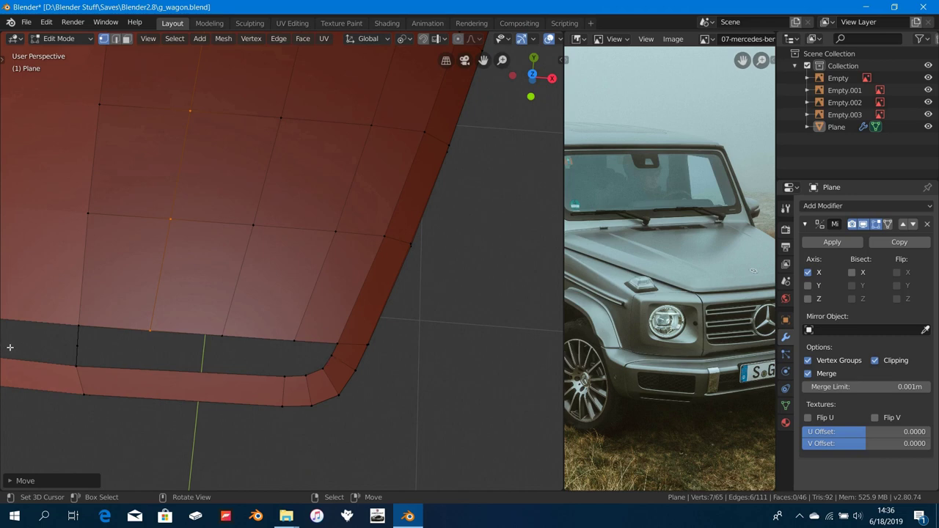
middle_click_drag(10, 347, 250, 333, "shift")
key("ctrl+r")
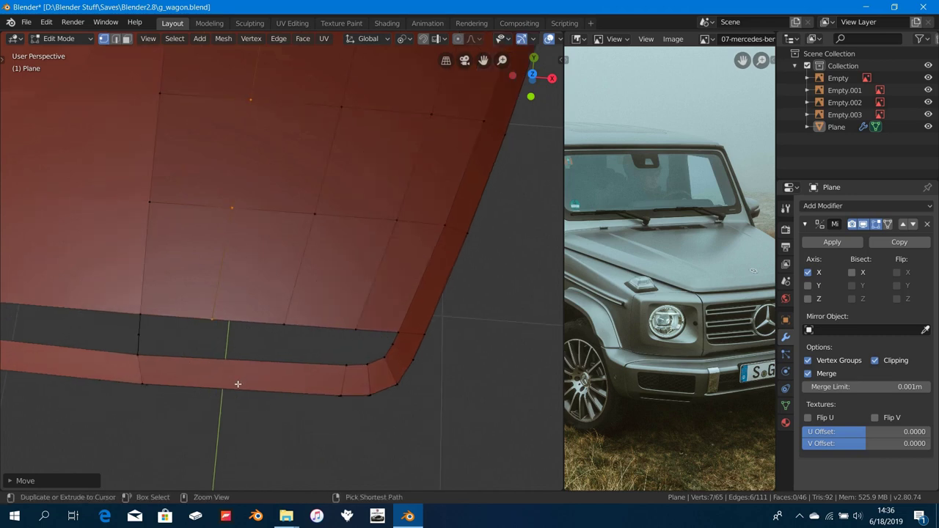
scroll(238, 382, "up", 1)
left_click(237, 383)
right_click(227, 378)
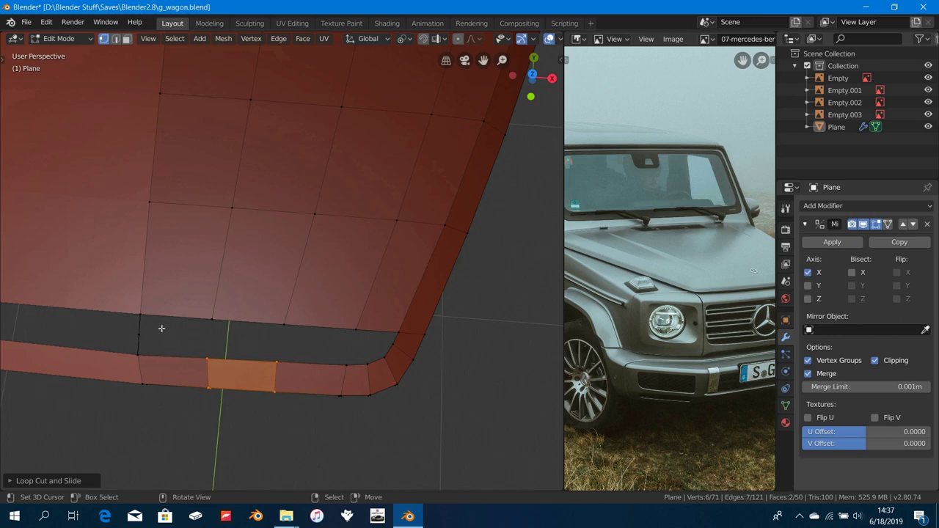
Step: Fill a face between the panel's and front strip's middle edges and split it with one centred loop cut parallel to the strip
right_click(211, 318)
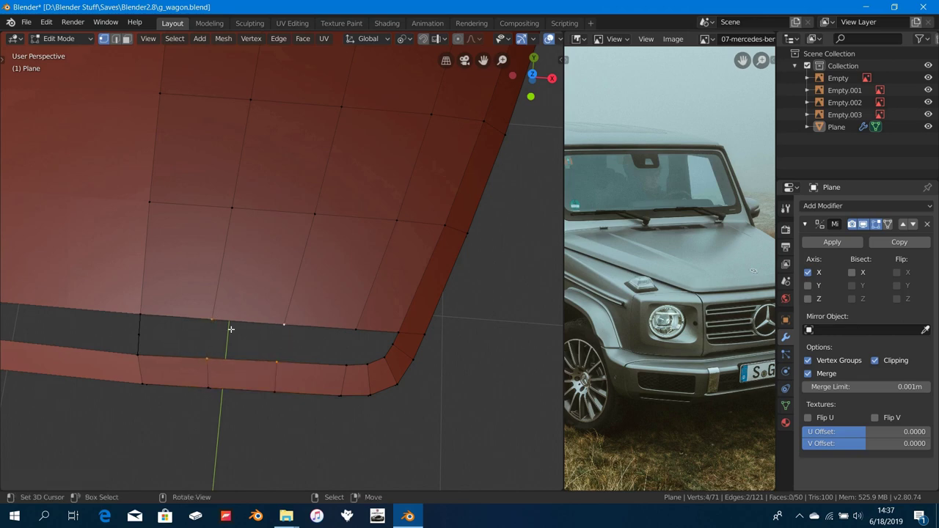
key("f")
key("ctrl+r")
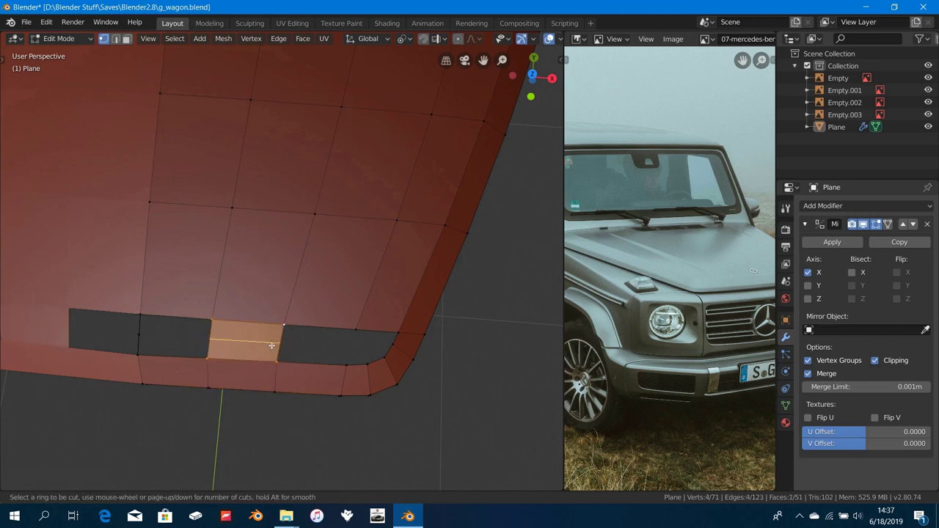
left_click(275, 344)
right_click(276, 344)
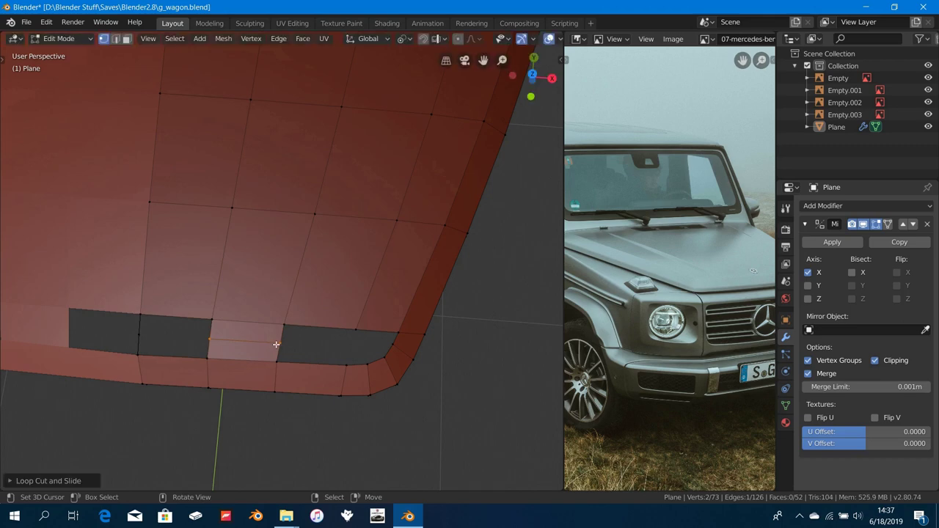
Step: Fill the two faces of the neighbouring gap between the new faces and the edges nearer the centreline
right_click(217, 321)
right_click(140, 311, "shift")
key("f")
key("f")
Step: Add one centred lengthwise loop cut between the top panel's outermost loop and its side edge
middle_click_drag(328, 357, 274, 297, "shift")
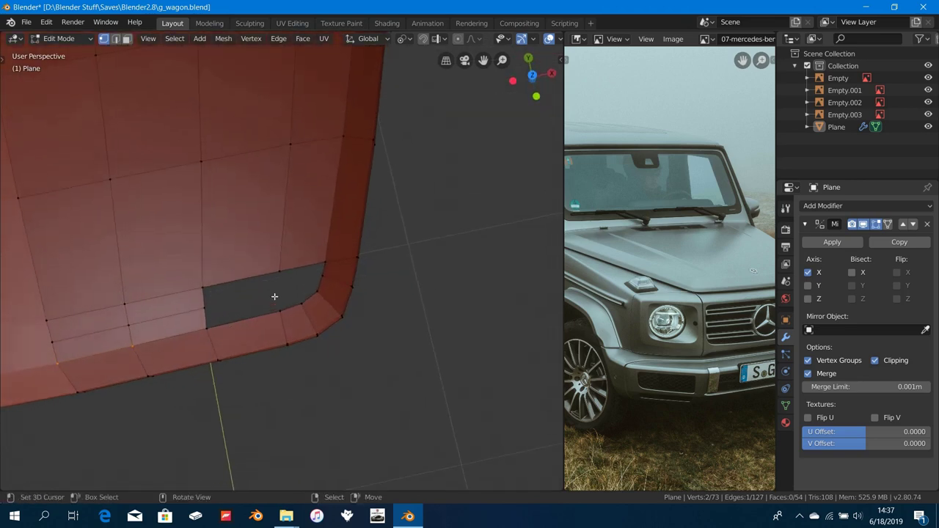
key("ctrl+r")
left_click(305, 266)
right_click(306, 265)
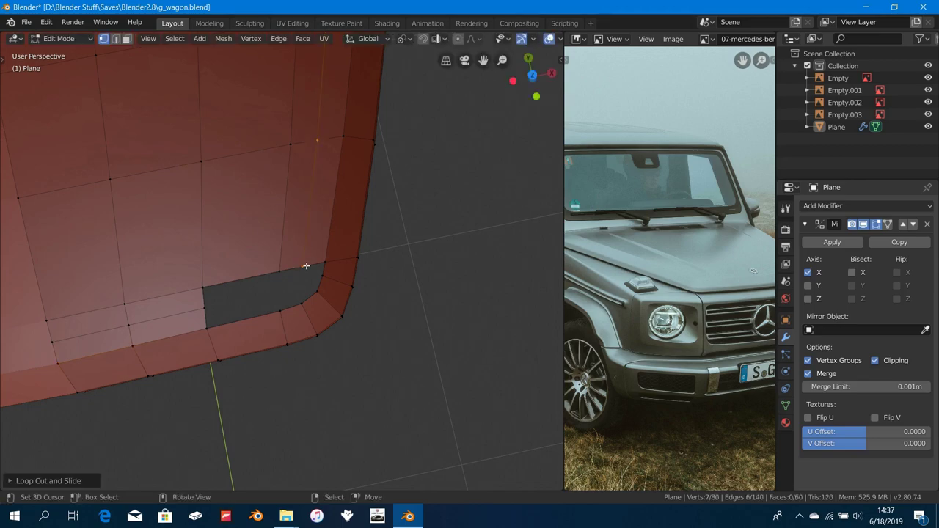
Step: In front view, raise the new outer lengthwise loop slightly along Z to smooth the panel's curvature
key("KP_7")
key("KP_1")
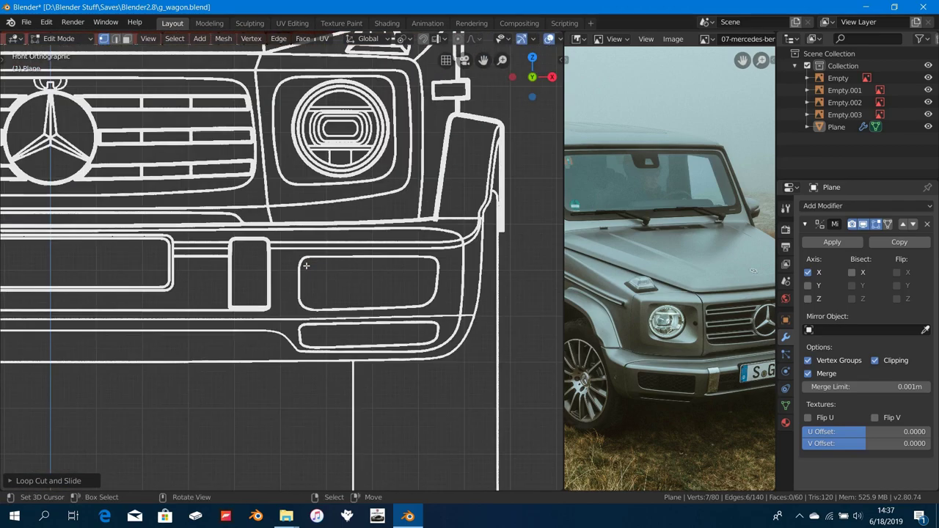
scroll(336, 228, "down", 2)
scroll(336, 229, "up", 8)
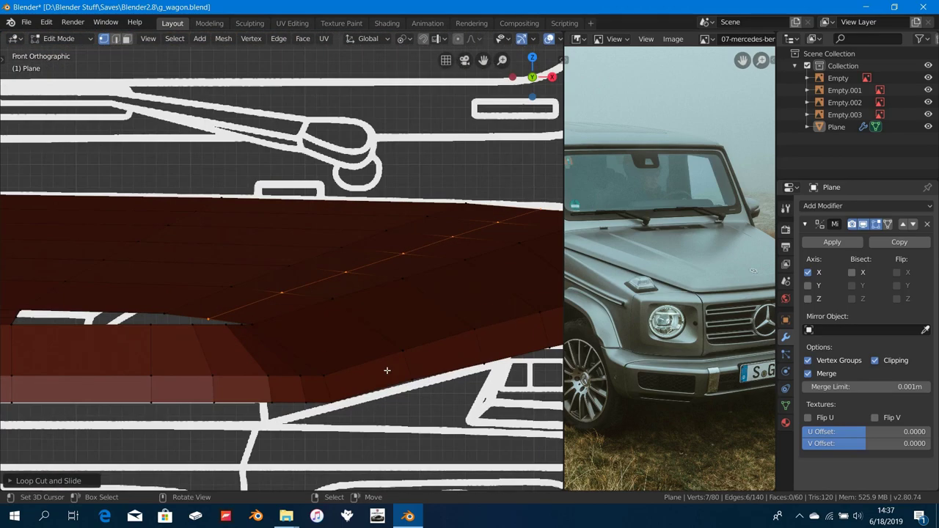
key("g")
key("z")
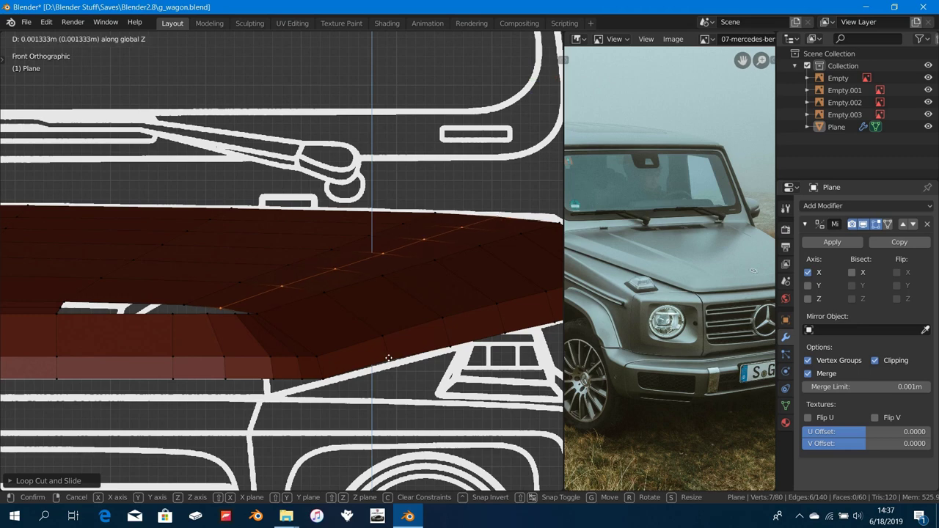
left_click(388, 361)
Step: Examine the bonnet's profile against the front blueprint and its surface outside mesh editing
scroll(388, 361, "down", 3)
scroll(442, 297, "up", 2)
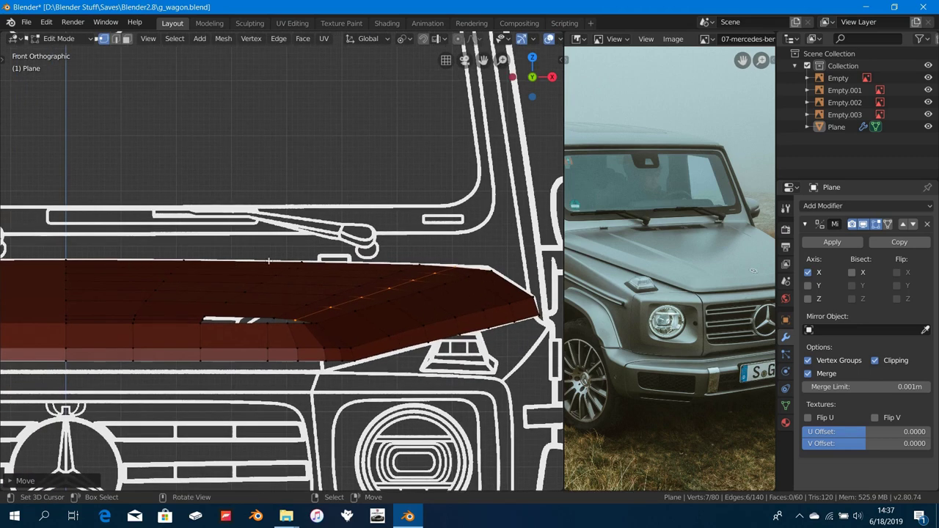
scroll(446, 259, "up", 4)
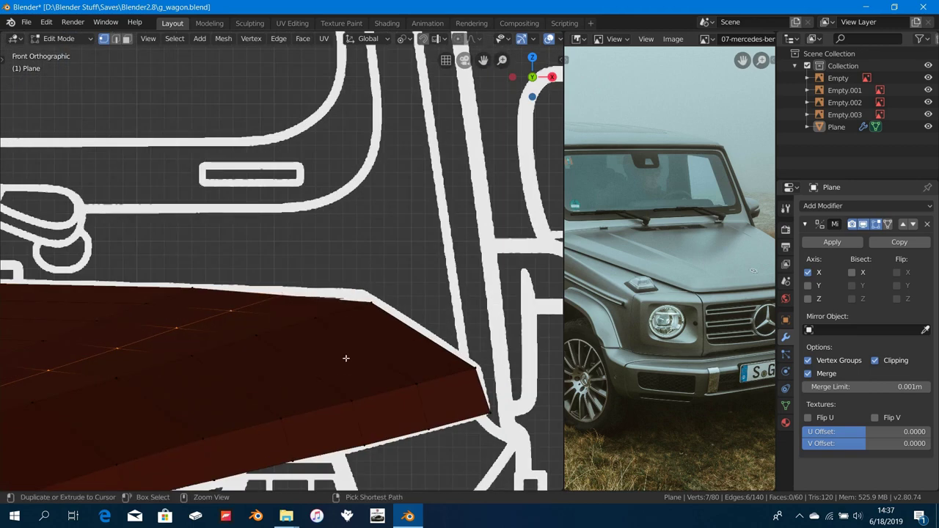
scroll(306, 360, "down", 3)
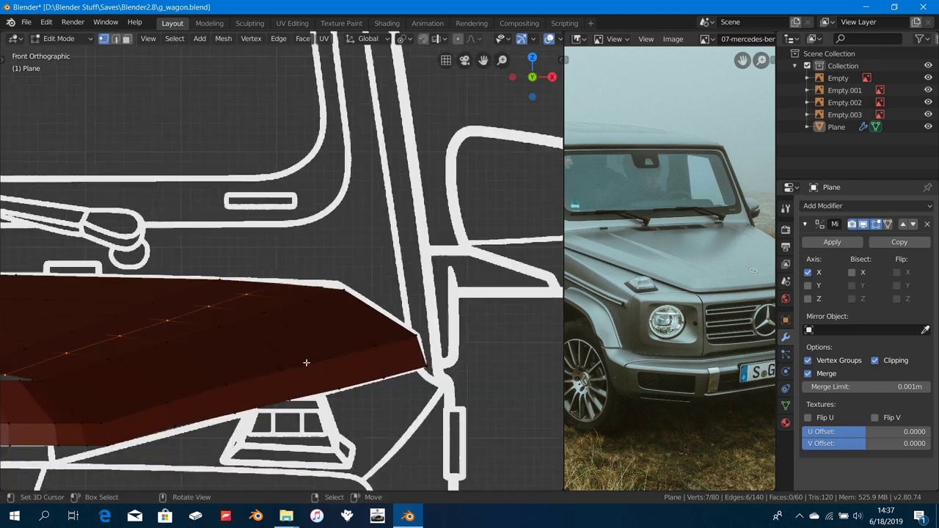
middle_click_drag(202, 317, 341, 318, "shift")
scroll(489, 319, "down", 3)
middle_click_drag(488, 319, 310, 329)
key("Tab")
middle_click_drag(293, 385, 293, 325)
Step: Fill one face across the bonnet's front corner gap and split it with a centred crosswise loop cut
key("Tab")
scroll(303, 365, "up", 1)
left_click(290, 321)
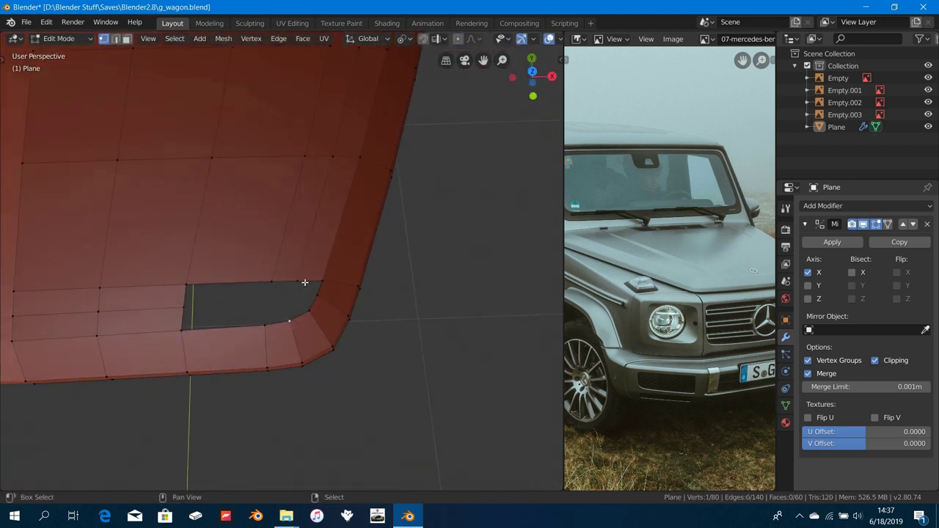
left_click(265, 324, "shift")
key("f")
scroll(293, 323, "up", 2)
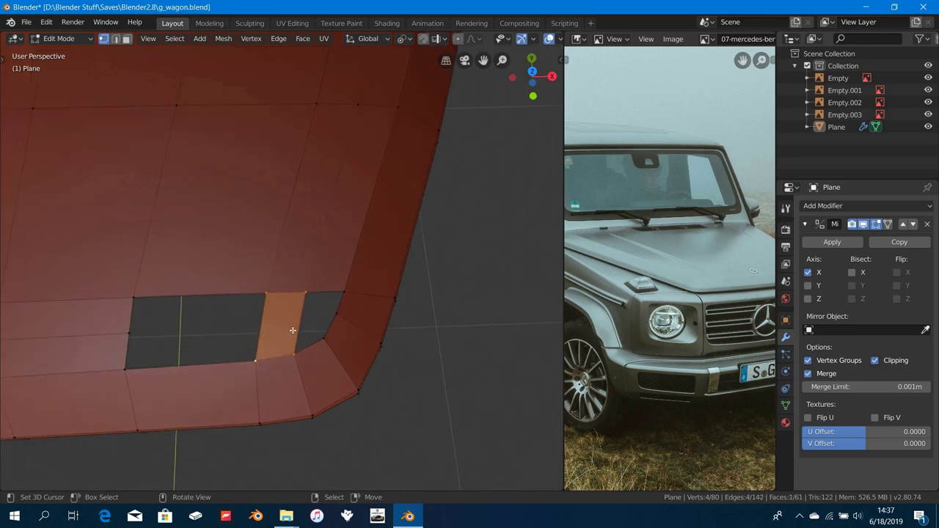
key("ctrl+r")
left_click(304, 321)
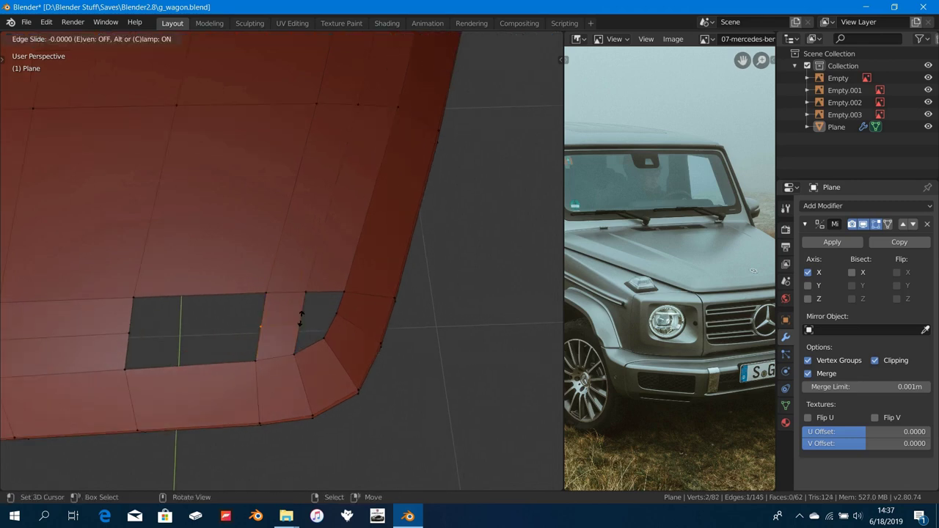
right_click(305, 321)
Step: Fill the remaining openings on both sides of the split face to close the gap behind the front strip
left_click(143, 301)
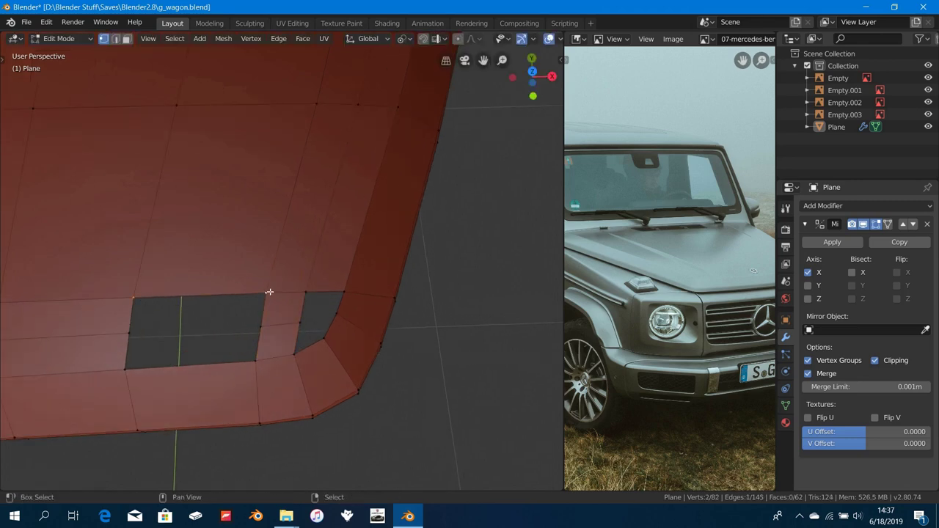
key("f")
key("f")
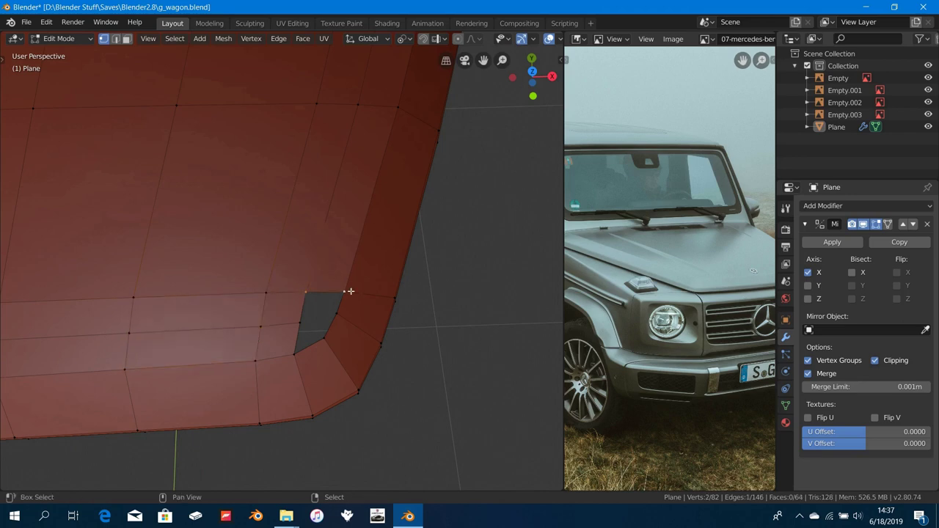
key("f")
key("f")
Step: Examine the closed front corner against the side blueprint in right view and in perspective
middle_click_drag(350, 291, 202, 220)
key("KP_3")
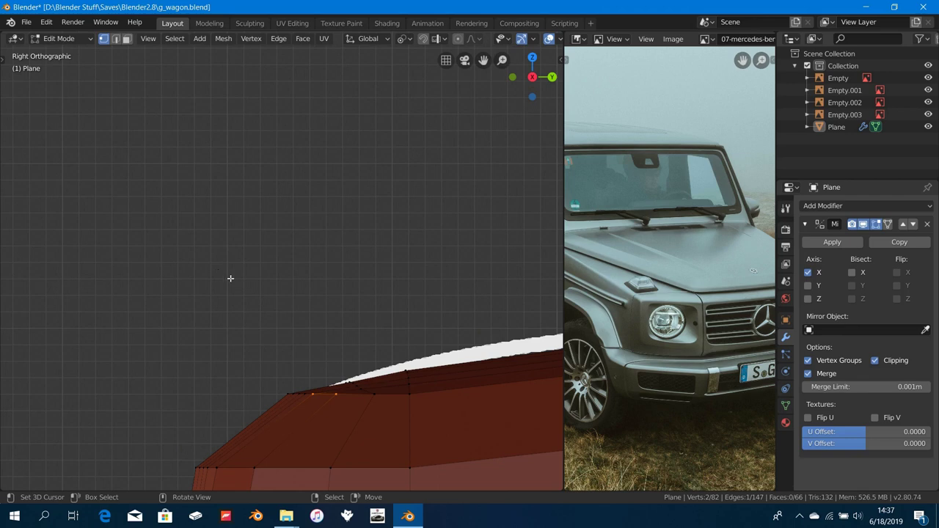
middle_click_drag(348, 353, 289, 318, "shift")
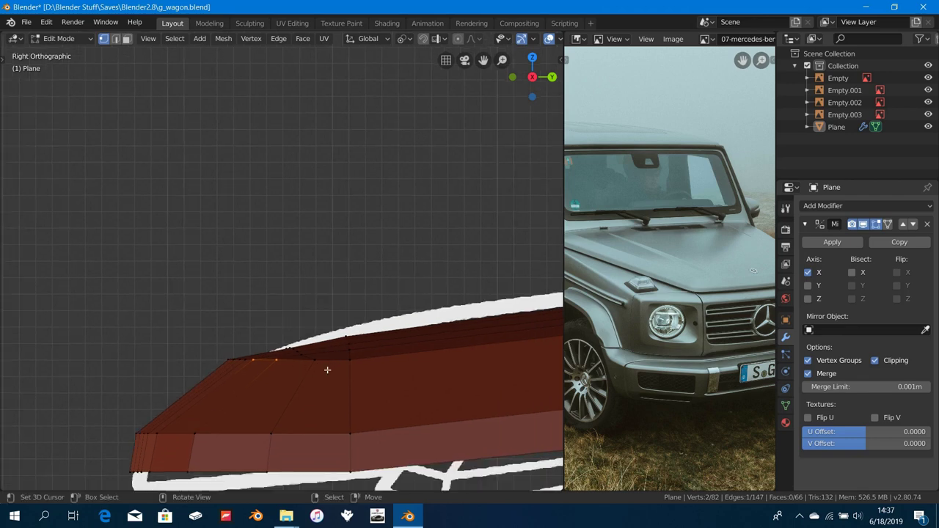
scroll(328, 370, "down", 2)
middle_click_drag(329, 371, 350, 408)
scroll(293, 329, "up", 2)
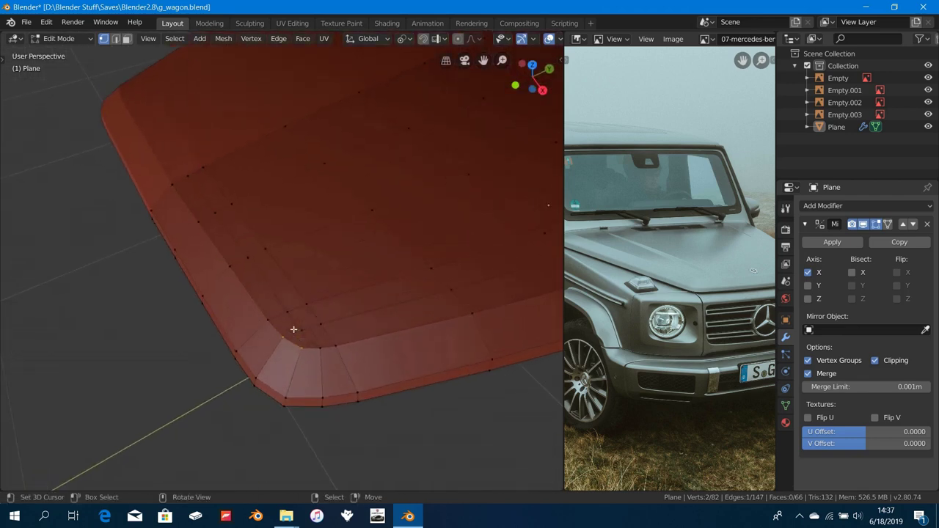
middle_click_drag(293, 329, 306, 347)
Step: Select the new crosswise vertex loop just behind the front strip and frame it in right view
left_click(181, 169, "ctrl")
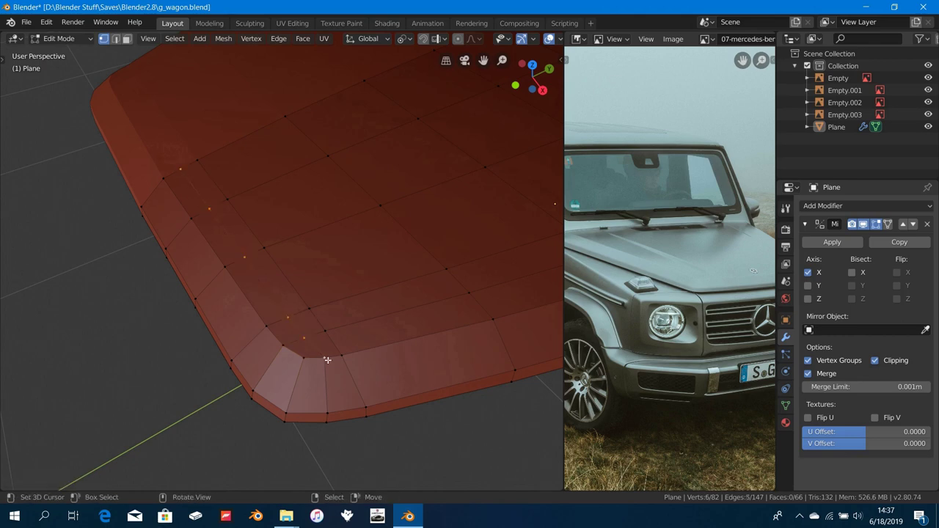
key("KP_3")
scroll(327, 360, "up", 5)
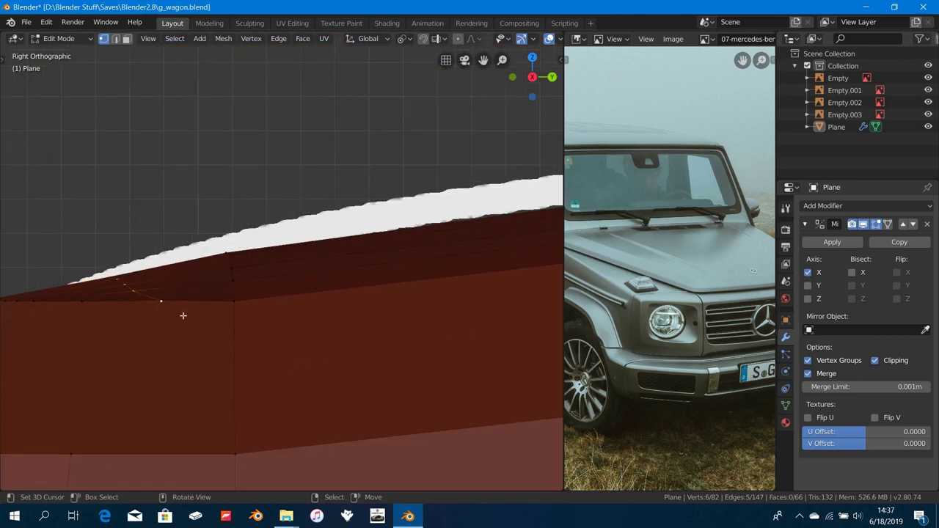
left_click_drag(182, 316, 318, 319, "shift")
scroll(319, 319, "up", 1)
scroll(367, 316, "down", 5)
middle_click_drag(366, 316, 213, 337, "shift")
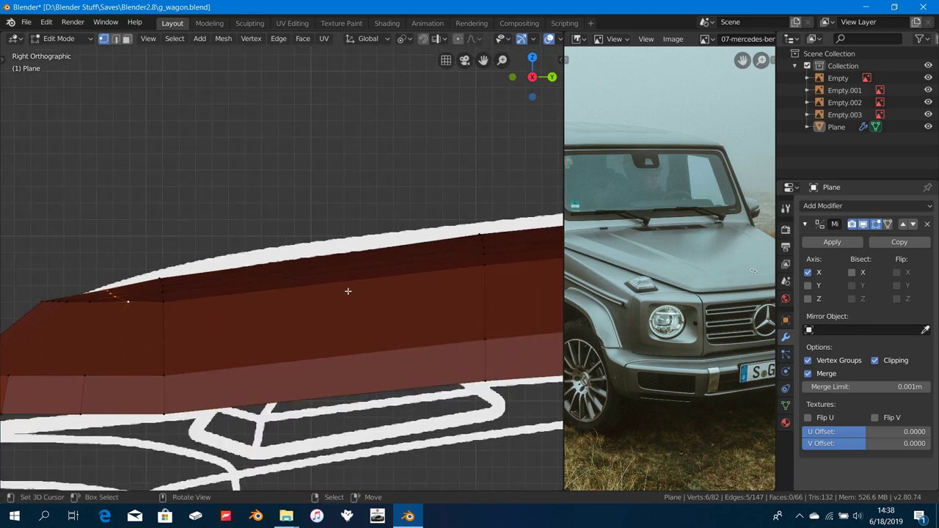
key("KP_Decimal")
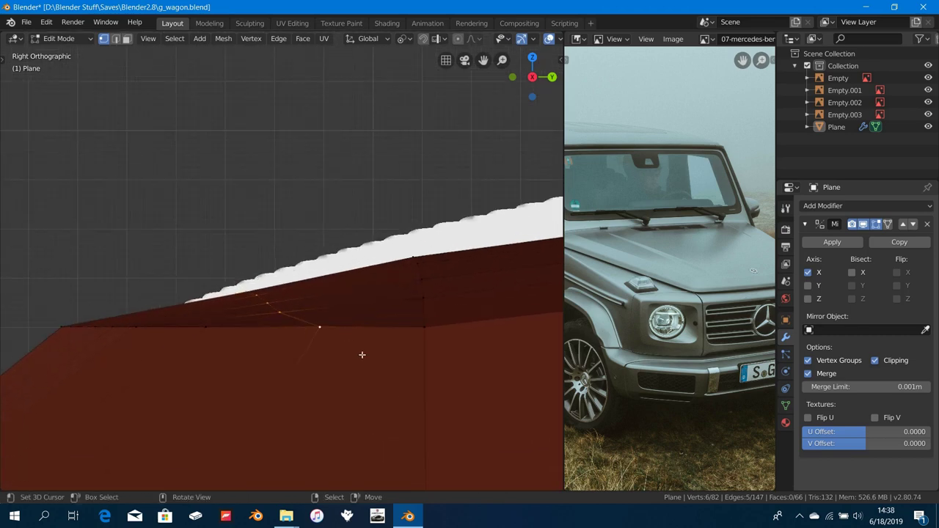
key("s")
key("z")
key("0")
key("Return")
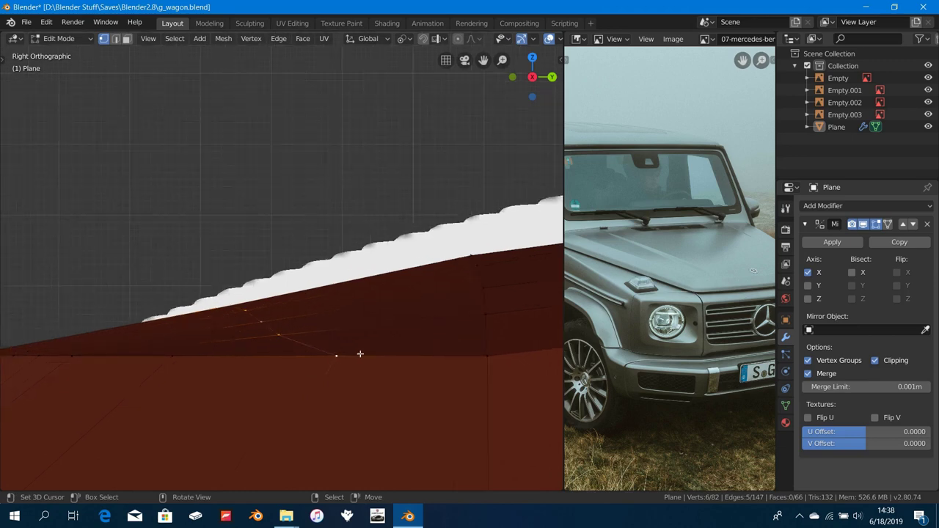
Step: Deselect the crosswise loop's outermost vertex using wireframe display, and raise the other five vertices slightly along Z in solid display
key("z")
left_click(338, 355)
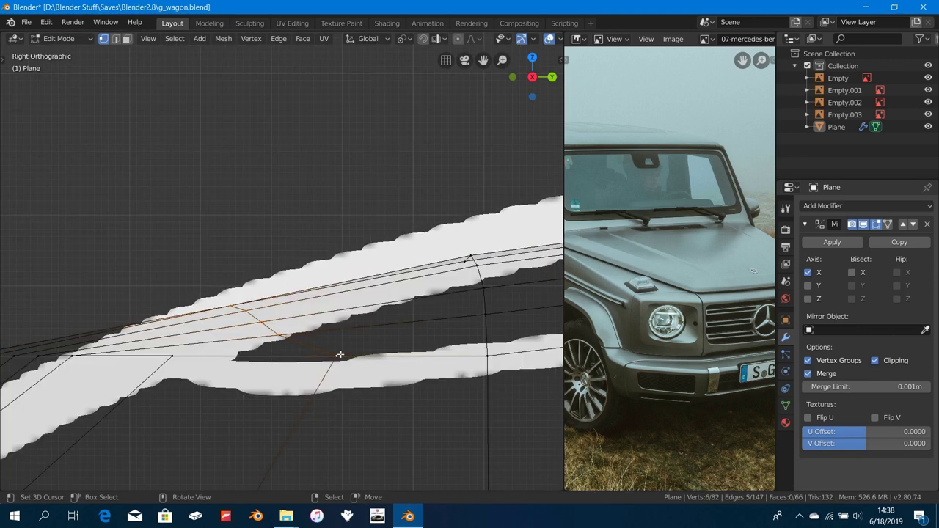
key("ctrl+z")
scroll(347, 352, "down", 2)
key("z")
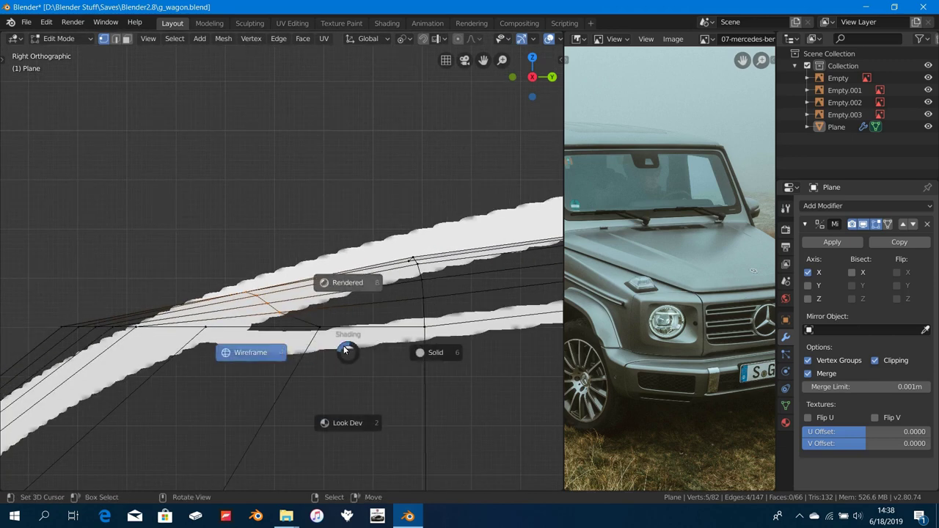
left_click(403, 349)
key("g")
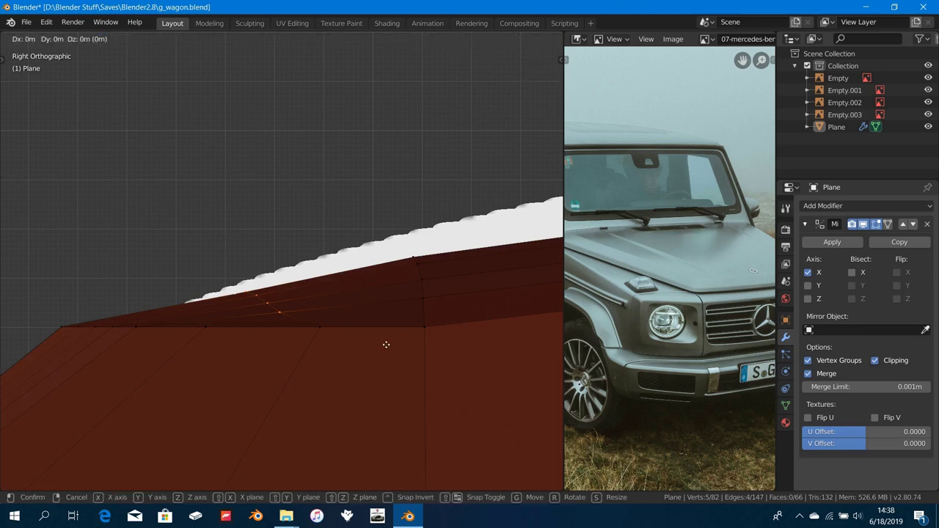
key("z")
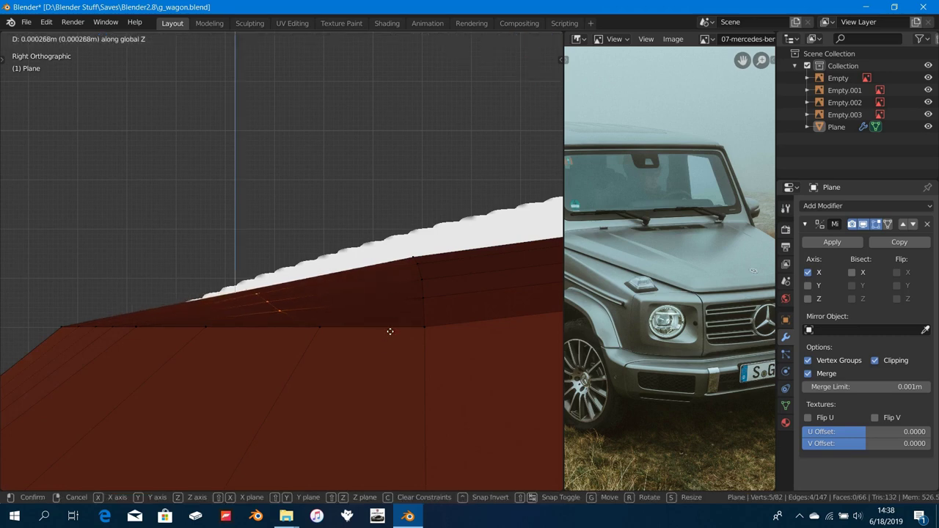
left_click(390, 337)
Step: Drop the next outer vertex from the selection and raise the remaining four slightly along Z
middle_click_drag(388, 331, 236, 311, "shift")
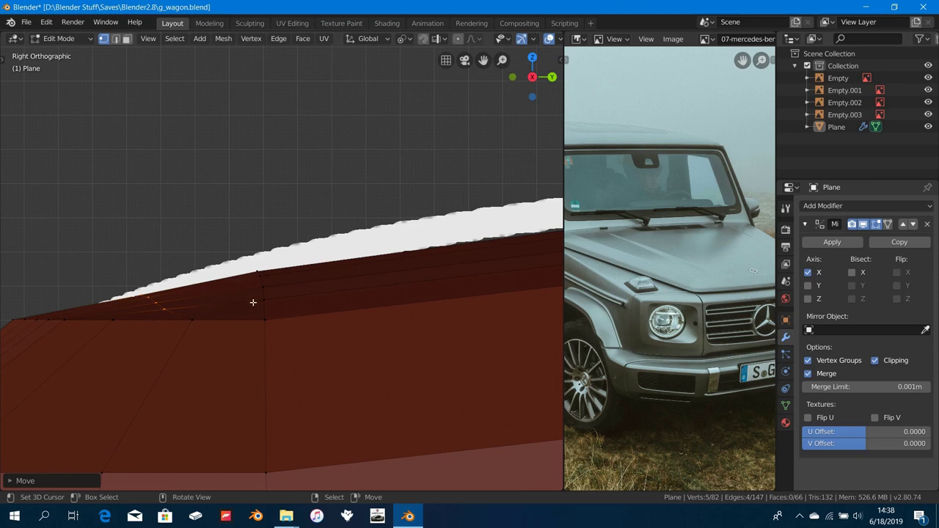
scroll(211, 323, "down", 3)
scroll(219, 324, "up", 8)
middle_click_drag(249, 318, 362, 308, "shift")
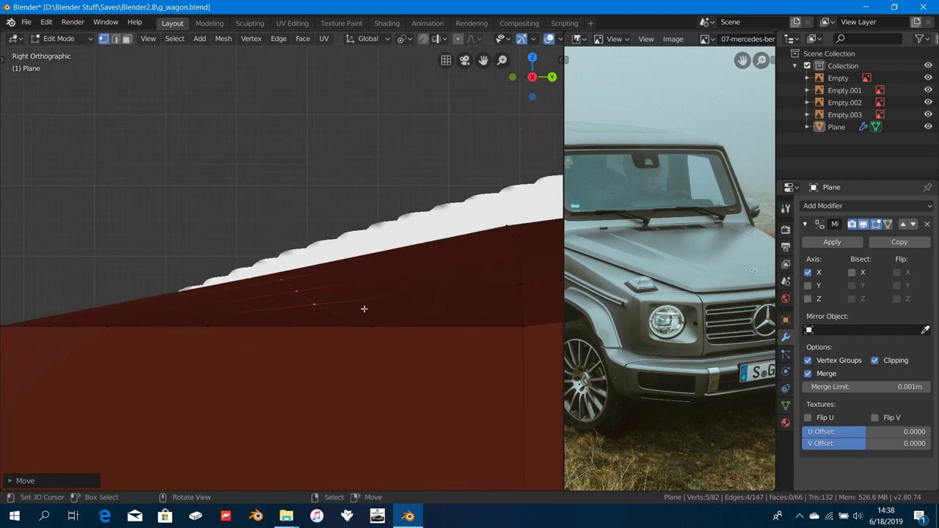
left_click_drag(358, 299, 285, 328, "ctrl")
scroll(325, 329, "down", 2)
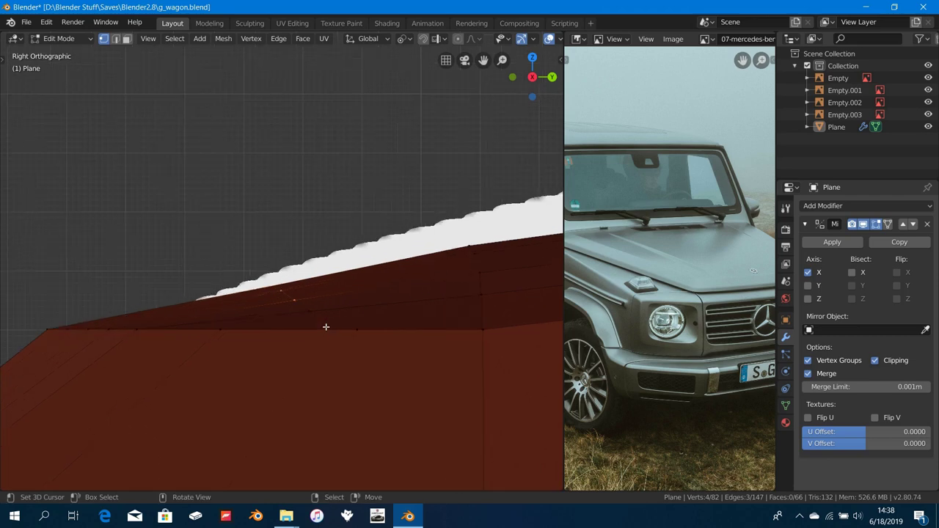
key("g")
key("z")
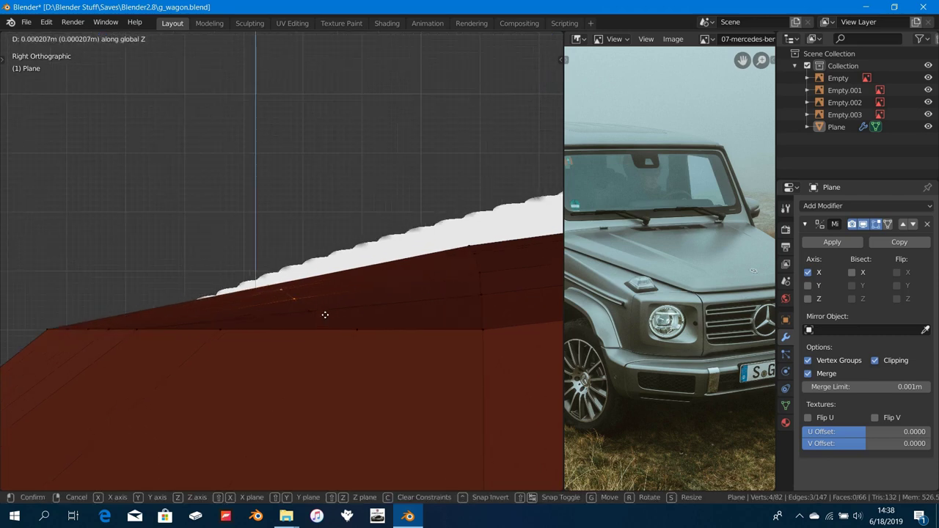
left_click(324, 311)
Step: Drop one more outer vertex and raise the three vertices nearest the centreline slightly along Z
left_click_drag(323, 294, 274, 321, "ctrl")
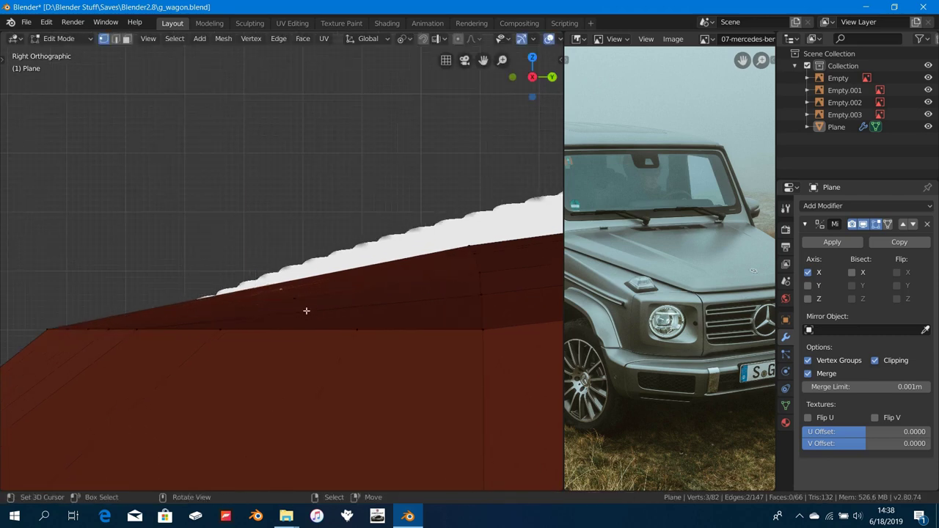
middle_click_drag(306, 310, 322, 325, "shift")
key("g")
key("z")
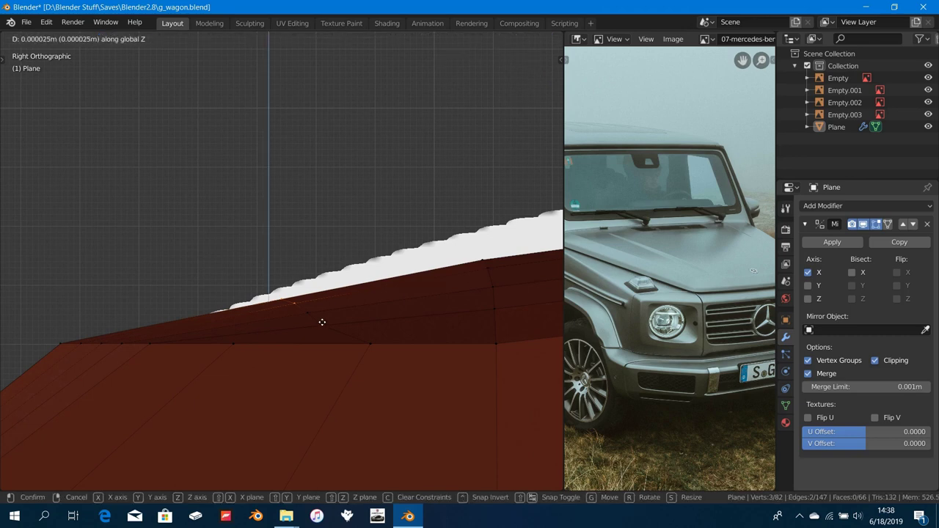
left_click(322, 317)
Step: Leave mesh editing and examine the curvature of the bonnet's front and top surface
middle_click_drag(322, 317, 388, 312)
key("Tab")
scroll(367, 323, "down", 2)
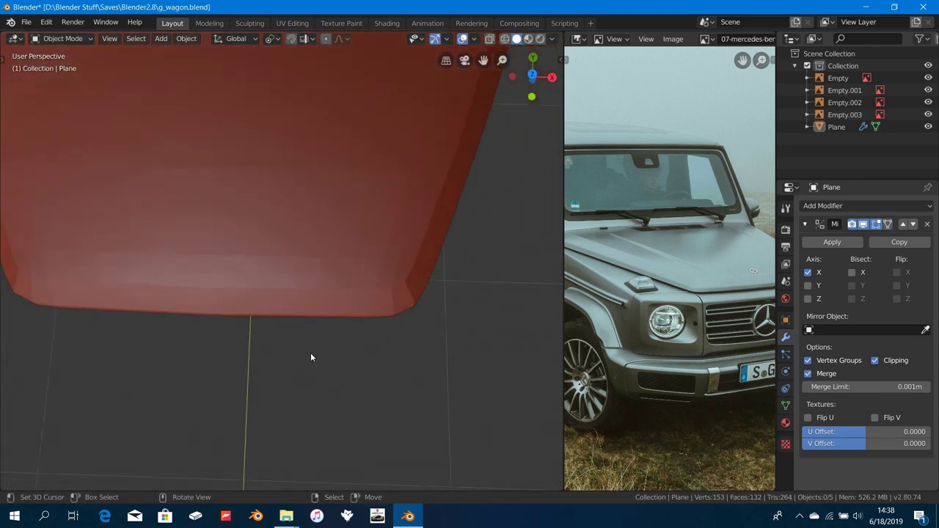
middle_click_drag(310, 352, 315, 328)
scroll(274, 357, "up", 2)
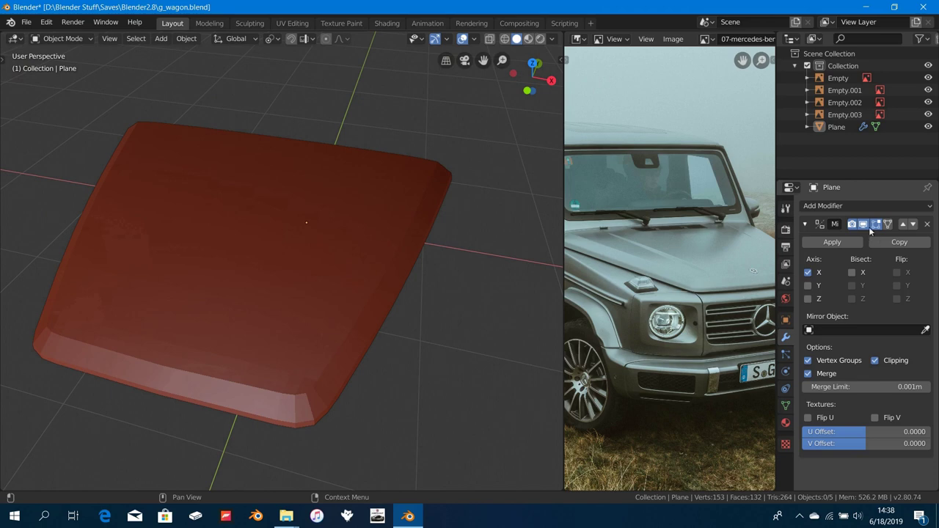
Step: Add a Subdivision Surface modifier to the bonnet and set its viewport subdivisions to 2
left_click(838, 207)
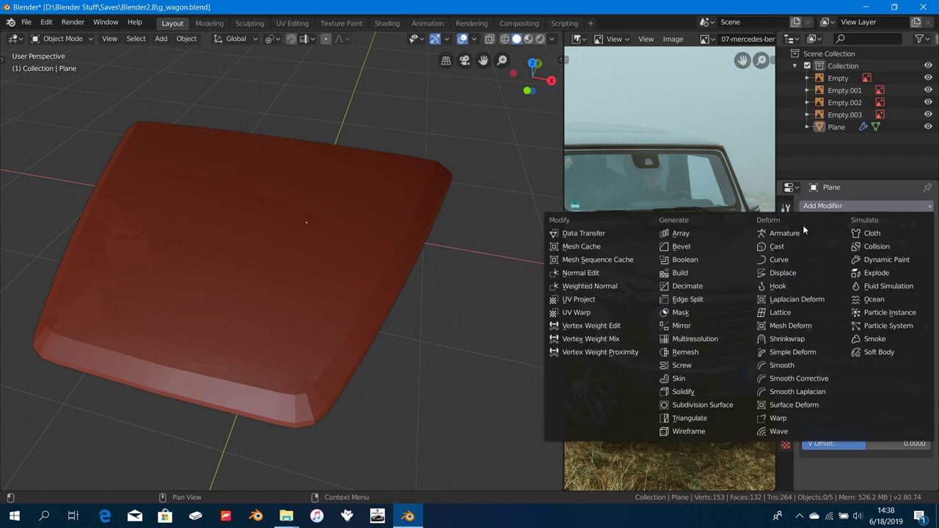
left_click(693, 405)
scroll(317, 357, "up", 3)
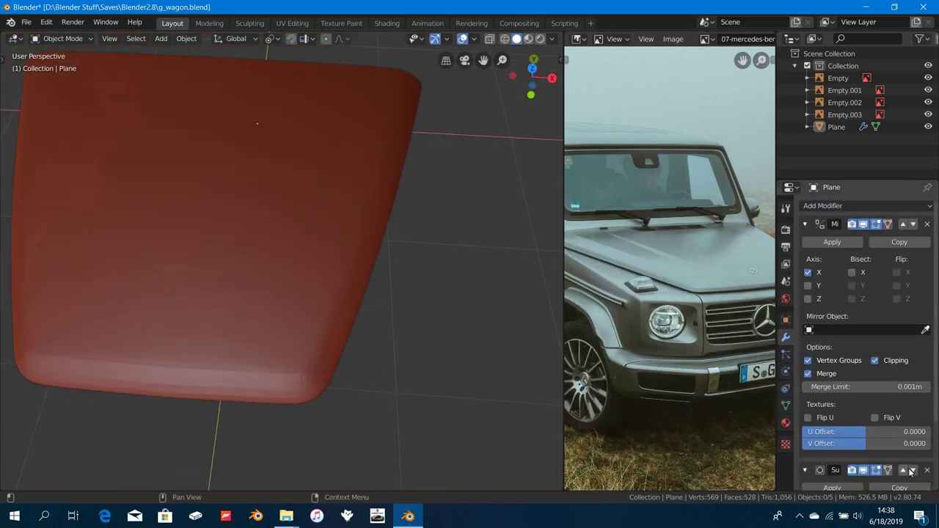
scroll(864, 425, "down", 4)
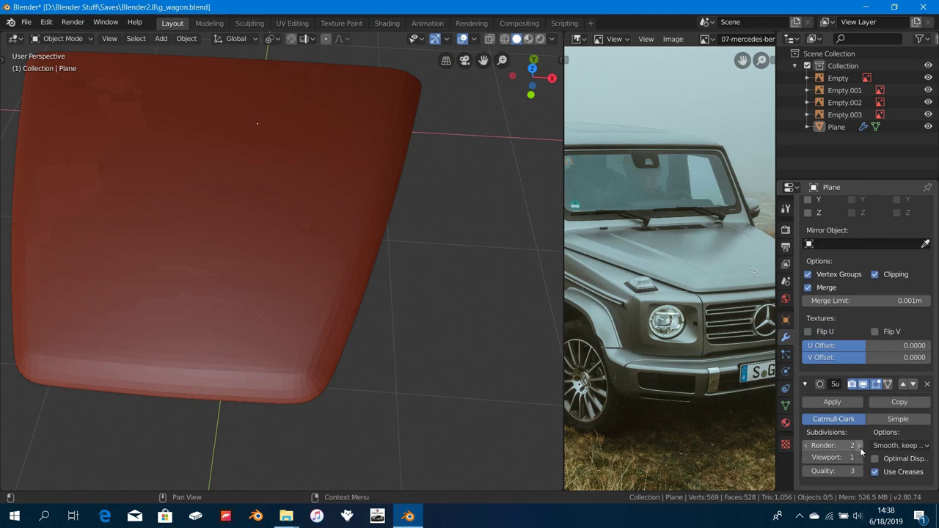
left_click(861, 459)
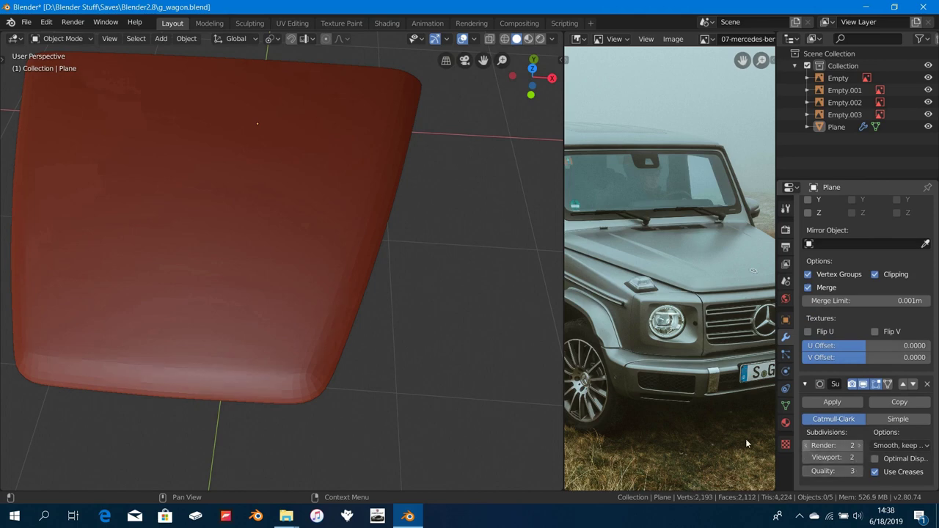
Step: Select the subdivided bonnet and view it in the Shading workspace, ending back in the Layout workspace
middle_click_drag(274, 358, 352, 399)
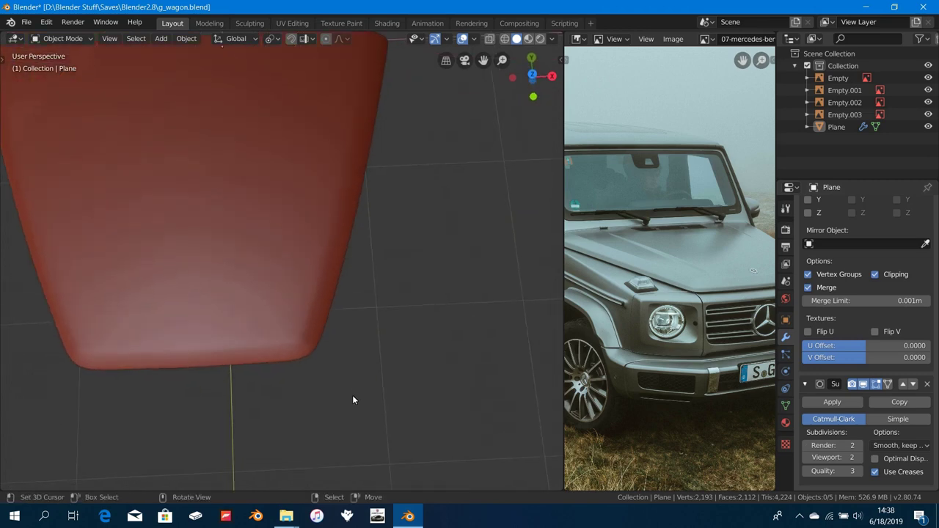
left_click(292, 339)
middle_click_drag(292, 339, 351, 346)
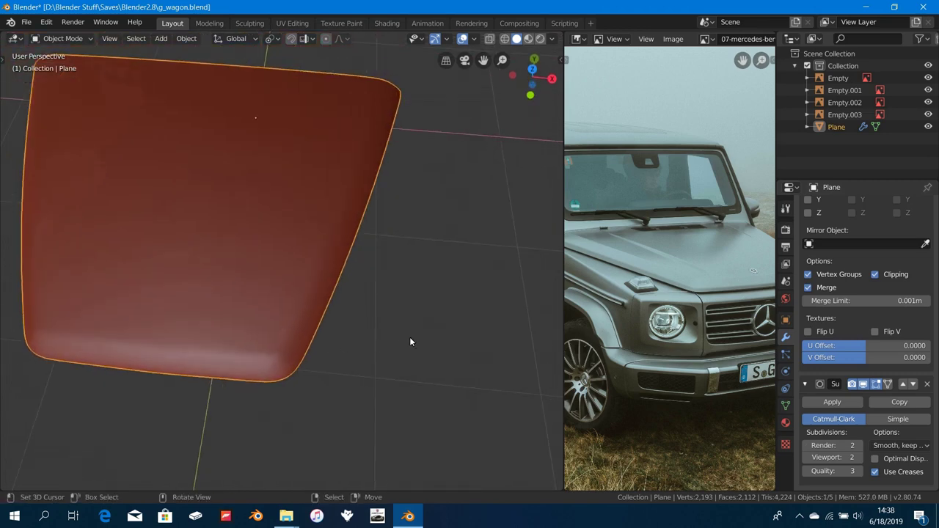
left_click(387, 23)
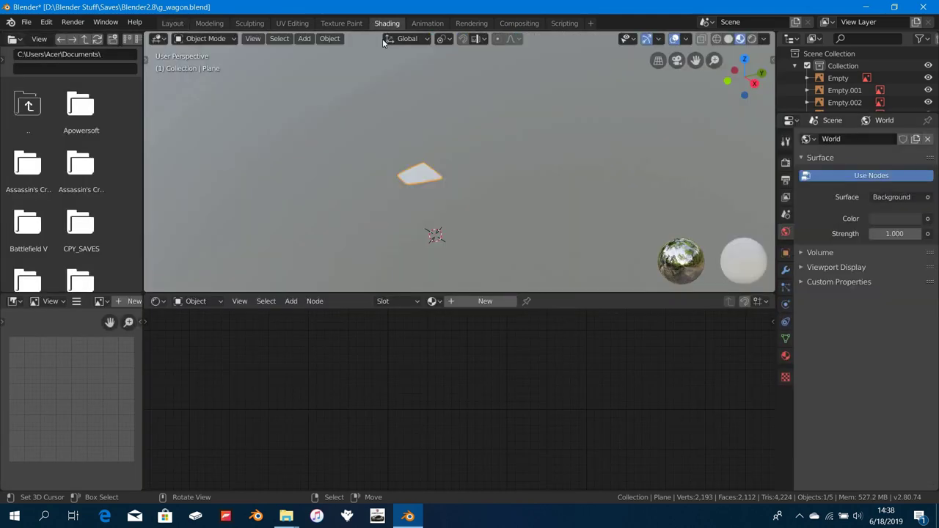
left_click(173, 24)
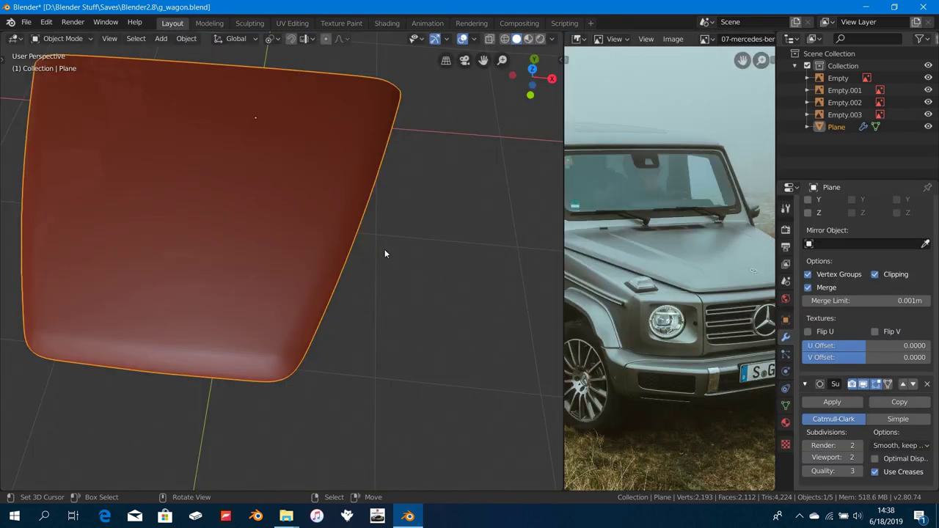
Step: Apply Shade Smooth to the bonnet
middle_click_drag(384, 253, 262, 193)
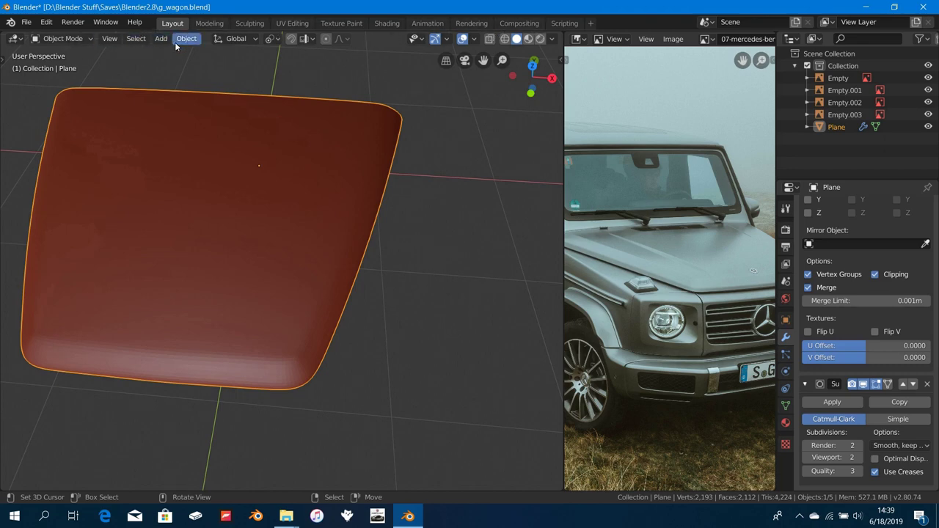
left_click(550, 40)
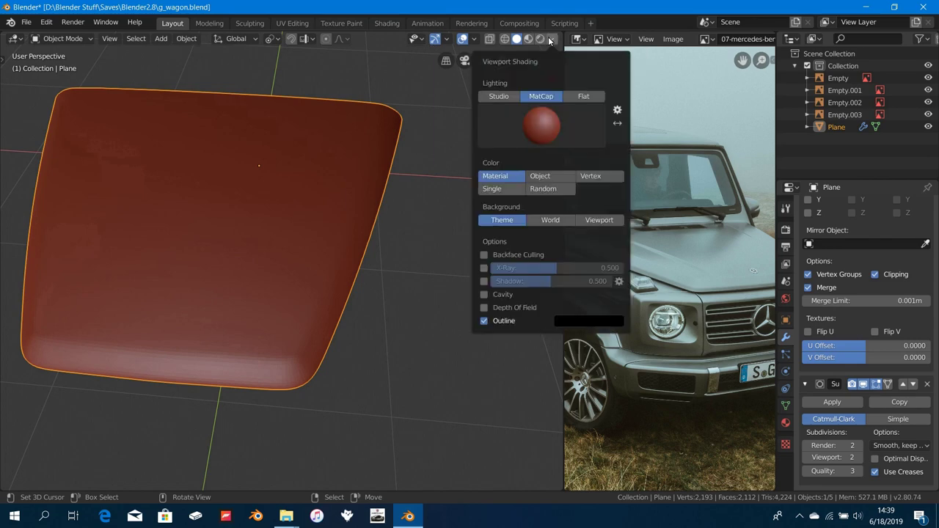
left_click(550, 41)
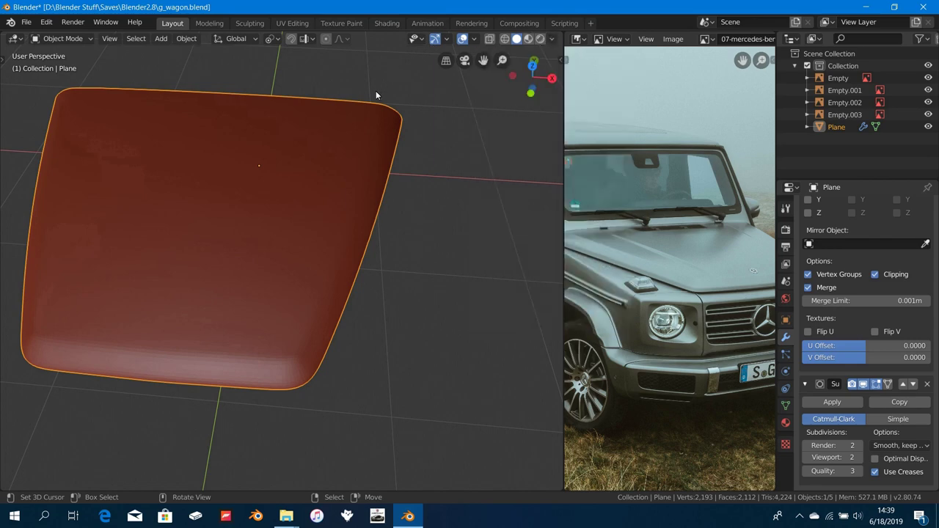
middle_click_drag(376, 95, 408, 140)
key("F3")
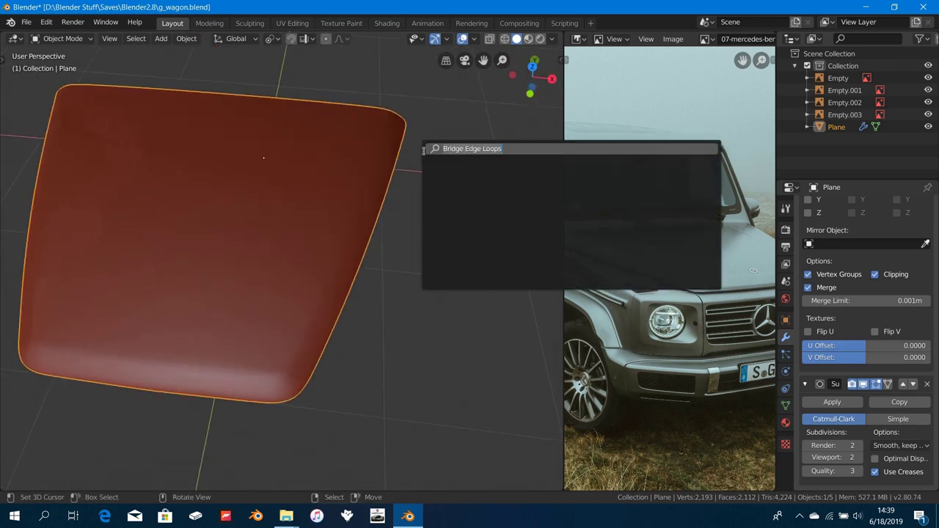
type("shade")
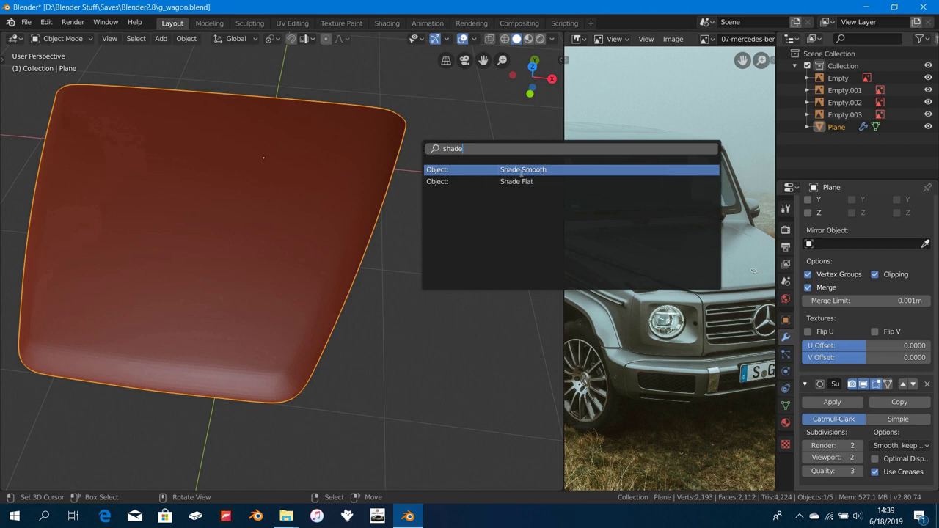
left_click(533, 174)
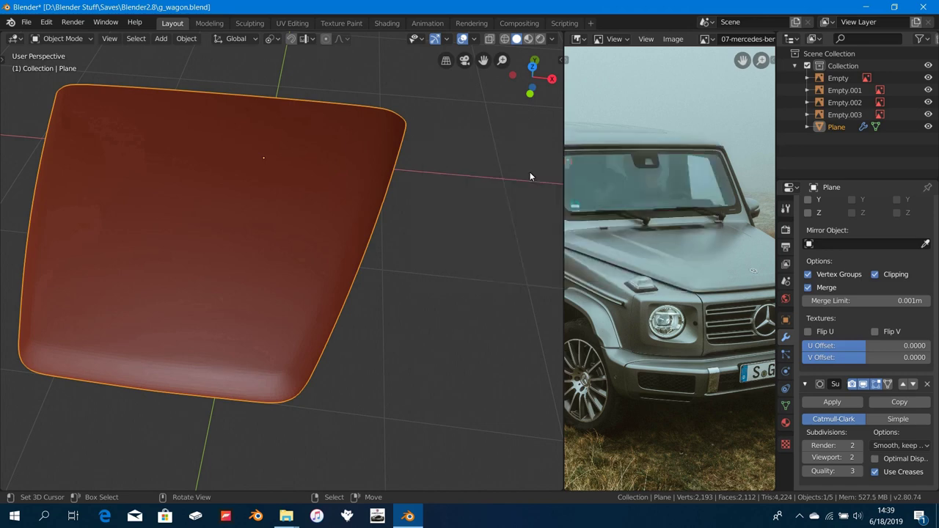
Step: Switch the viewport MatCap to the glossy dark red sphere with a horizontal highlight streak to check the bonnet's reflections
scroll(367, 247, "up", 5)
scroll(308, 345, "down", 8)
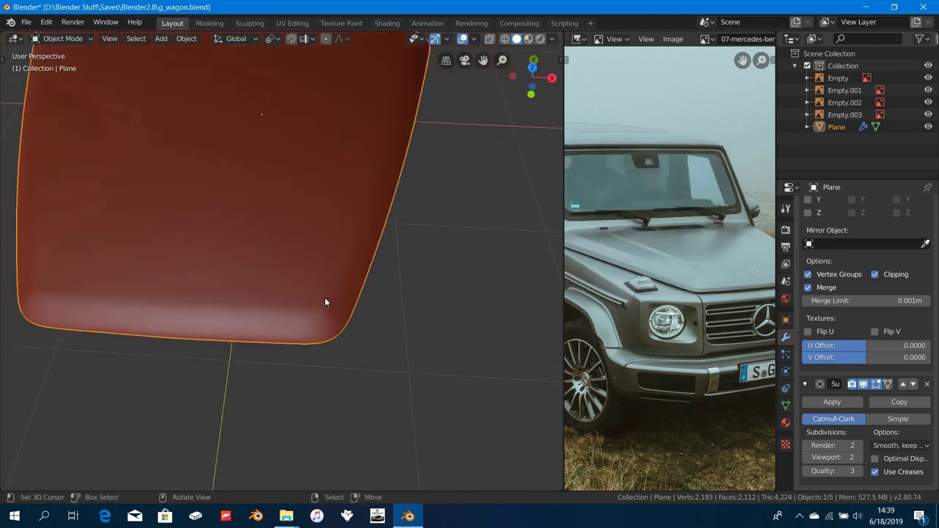
middle_click_drag(311, 341, 329, 325)
key("n")
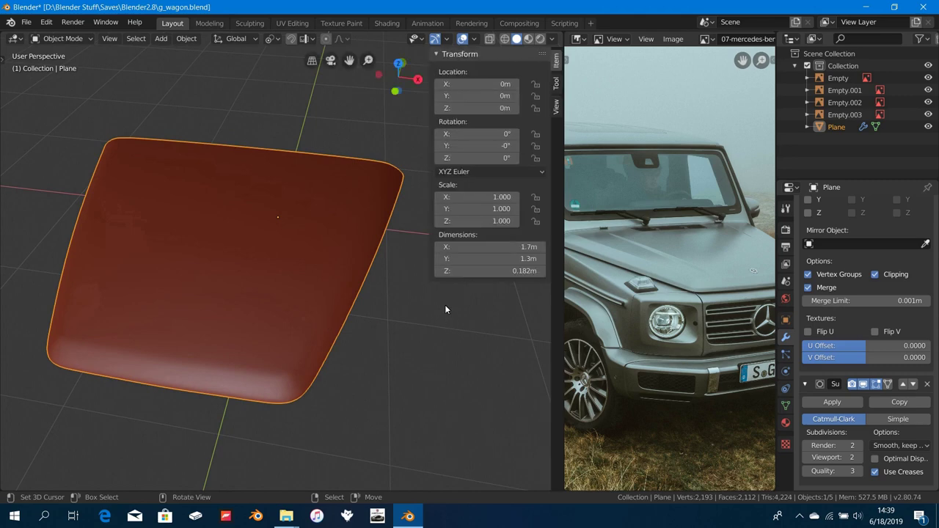
key("n")
left_click(552, 39)
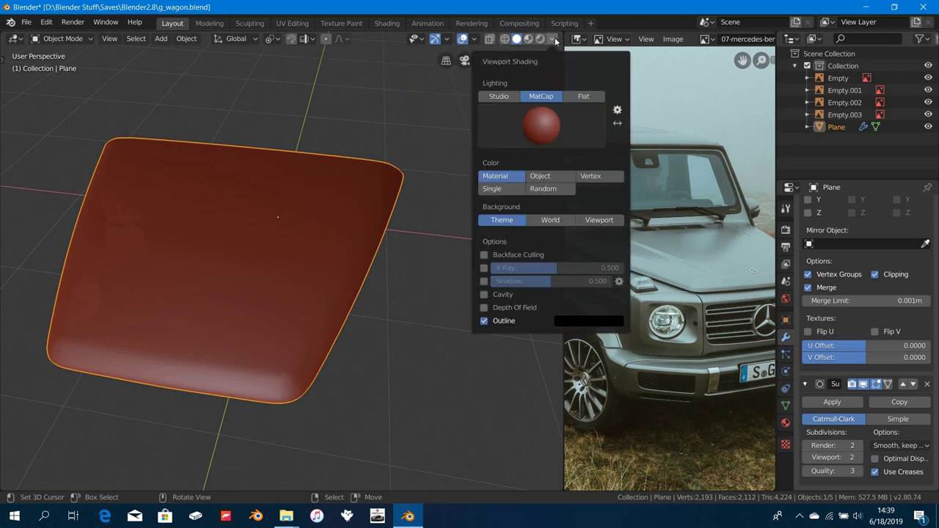
left_click(539, 126)
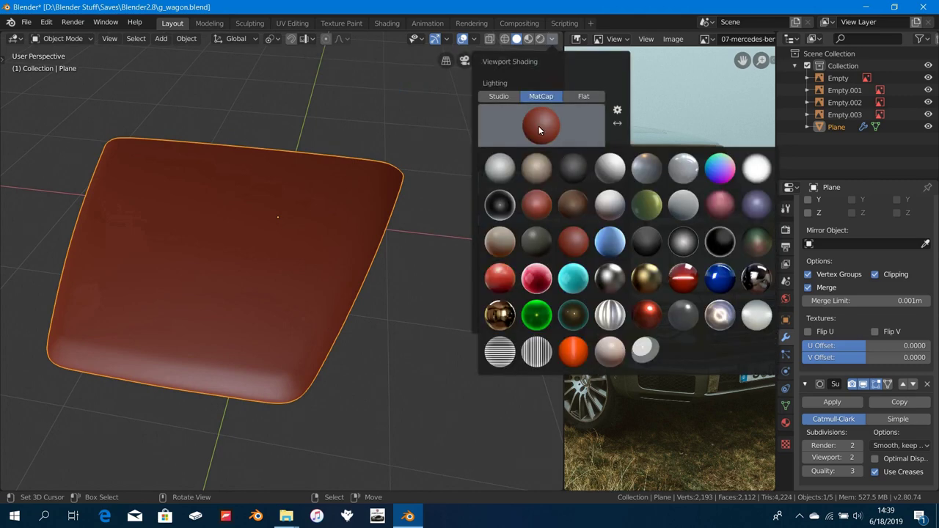
left_click(682, 278)
Step: Add a loop cut around the bonnet's thin rim, slid toward its upper edge with Even on at about 0.76
mouse_move(352, 286)
middle_mouse_down()
mouse_move(368, 361)
mouse_move(368, 306)
mouse_move(338, 314)
mouse_move(318, 300)
mouse_move(411, 369)
mouse_move(345, 403)
mouse_move(455, 363)
mouse_move(368, 440)
mouse_move(373, 474)
mouse_move(389, 399)
mouse_move(347, 402)
mouse_move(350, 410)
mouse_move(345, 381)
mouse_move(337, 388)
middle_mouse_up()
key("Tab")
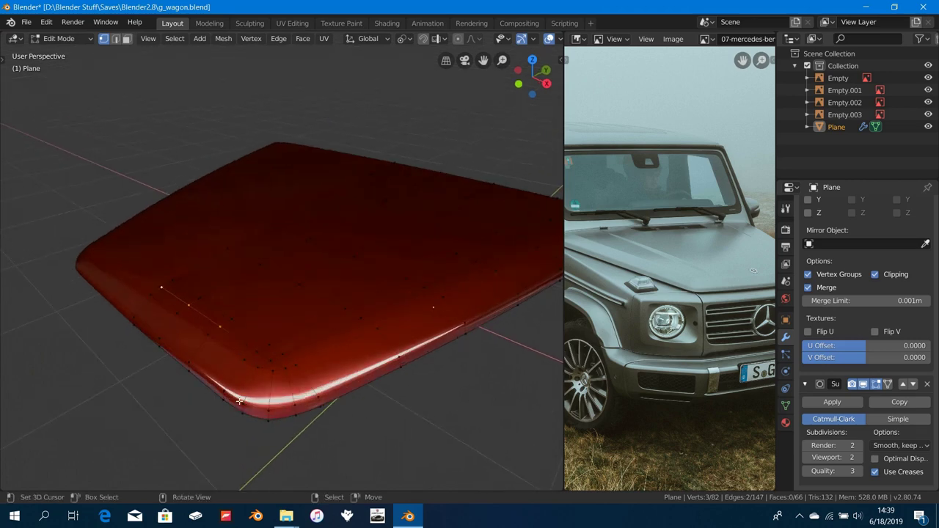
middle_click_drag(179, 310, 275, 364)
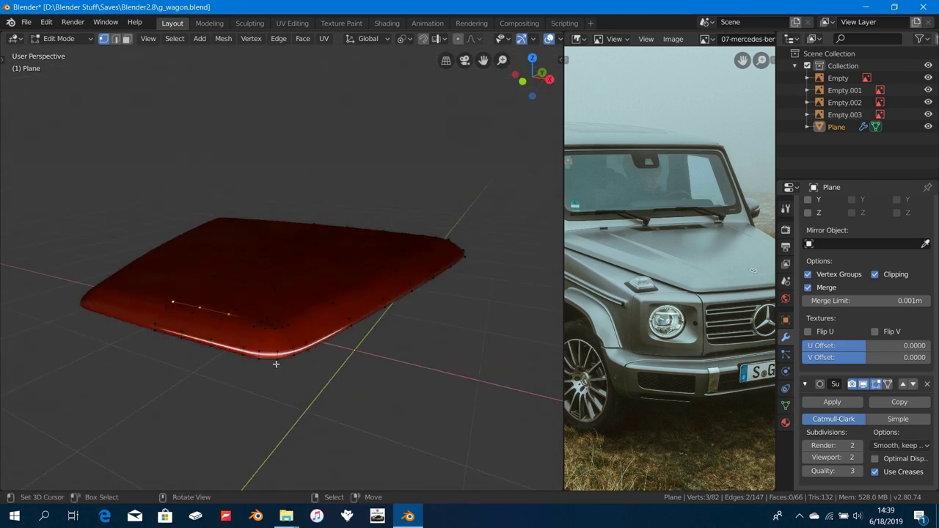
middle_click_drag(392, 335, 352, 372)
key("ctrl+r")
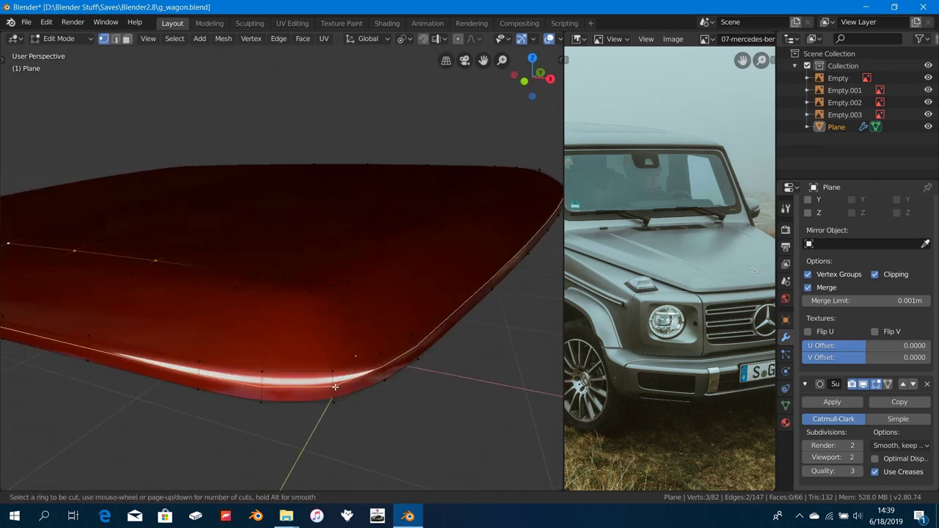
left_click(332, 376)
key("e")
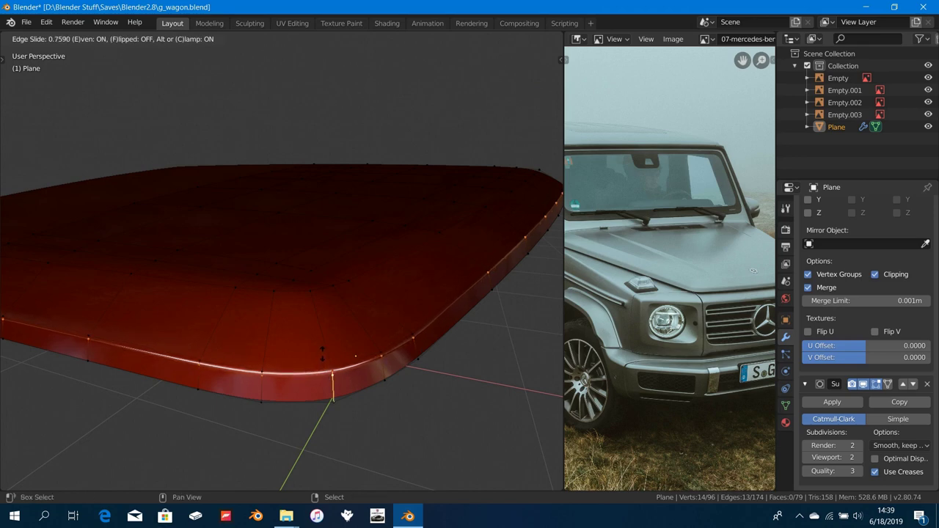
left_click(322, 356)
Step: Set the viewport MatCap to the dark metallic sphere and return to editing the bonnet's mesh
scroll(593, 341, "up", 5)
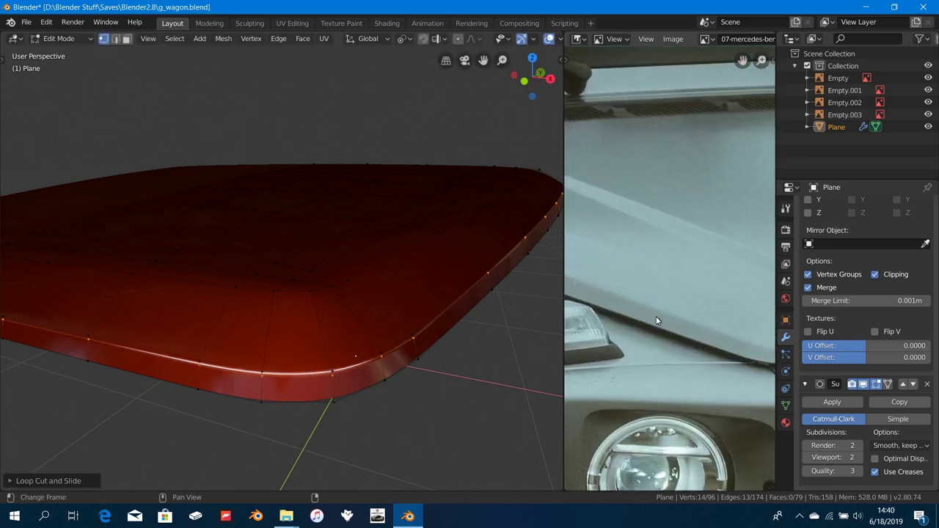
scroll(372, 391, "up", 4)
middle_click_drag(372, 391, 441, 136)
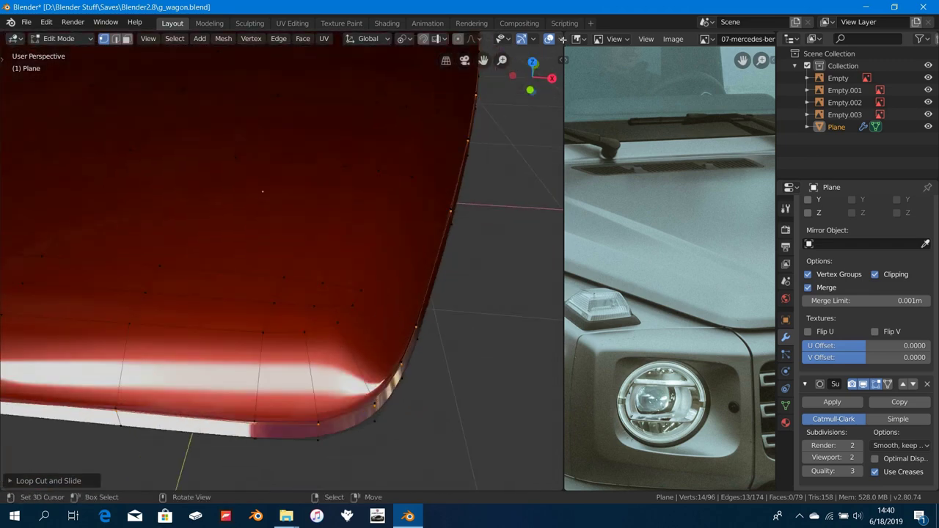
left_click(534, 40)
left_click(560, 40)
key("Tab")
left_click(552, 40)
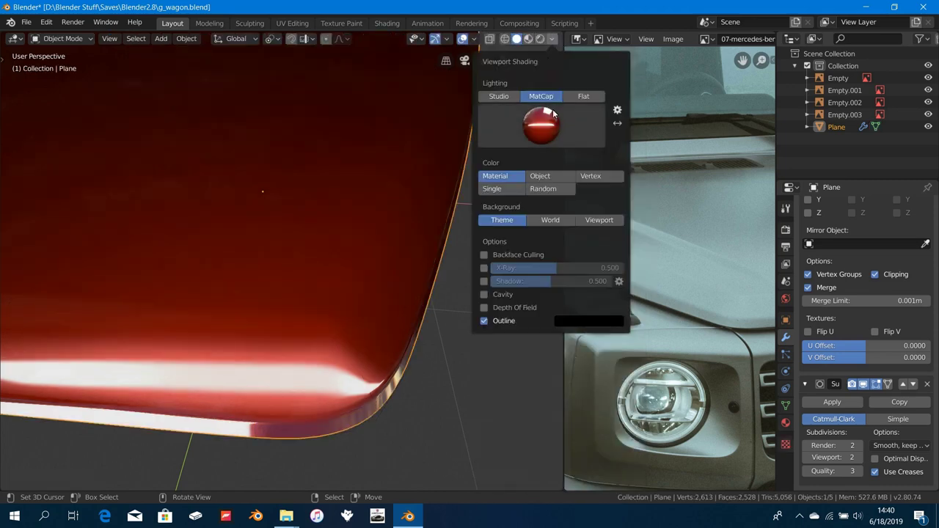
left_click(556, 129)
left_click(580, 245)
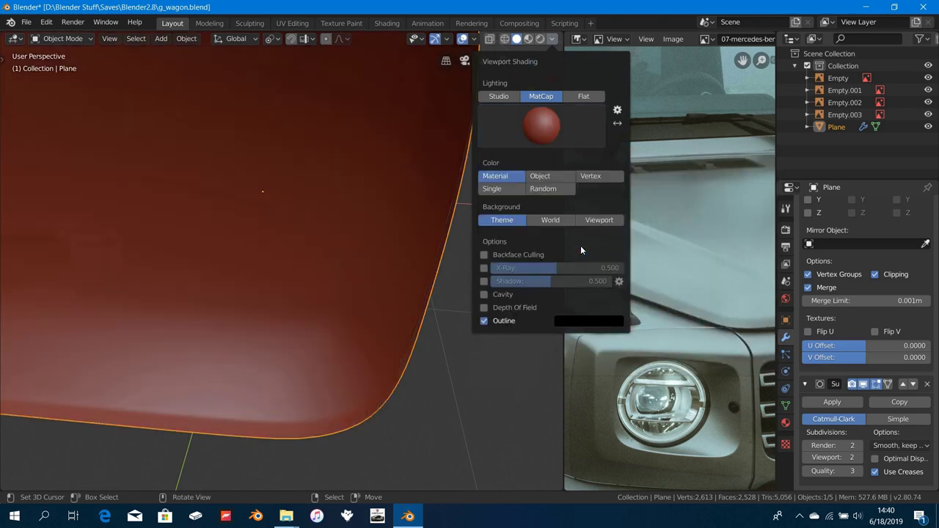
left_click(551, 122)
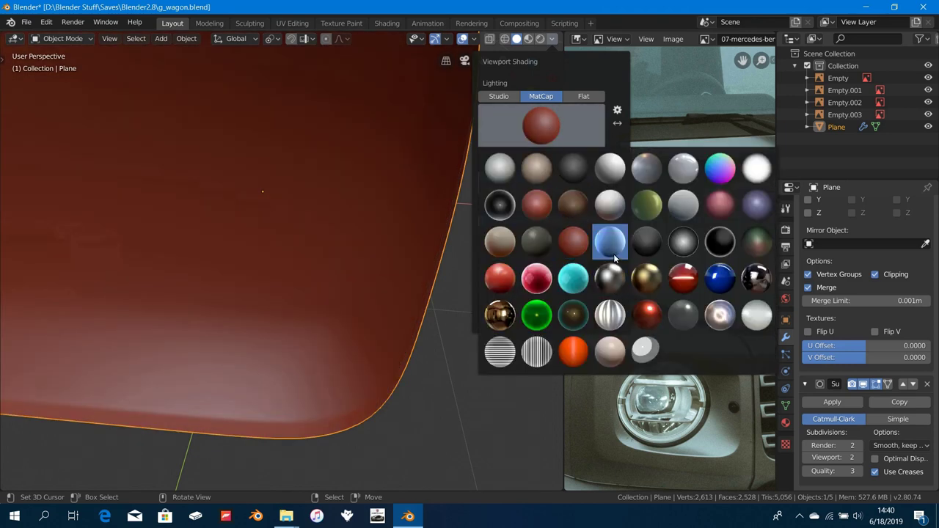
left_click(598, 280)
mouse_move(343, 307)
middle_mouse_down()
mouse_move(298, 294)
mouse_move(308, 295)
mouse_move(302, 314)
mouse_move(352, 271)
middle_mouse_up()
key("Tab")
key("ctrl+r")
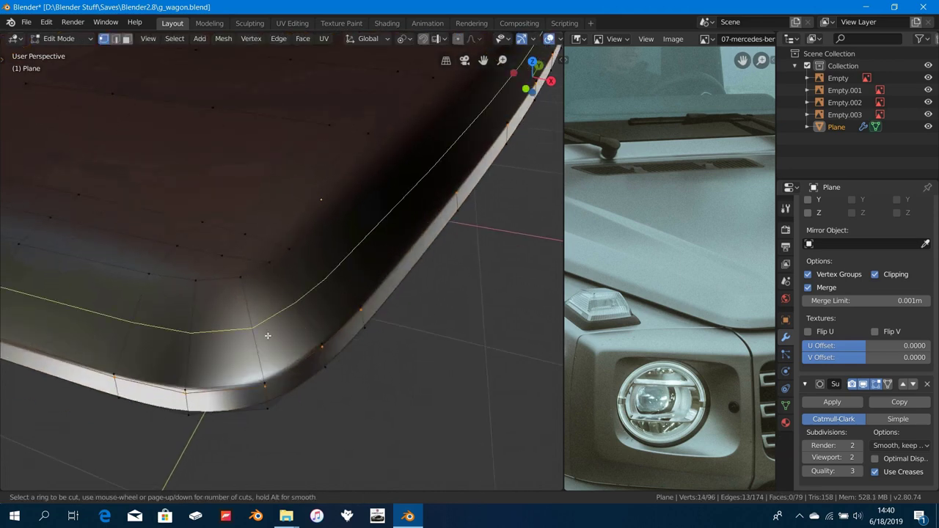
left_click(267, 335)
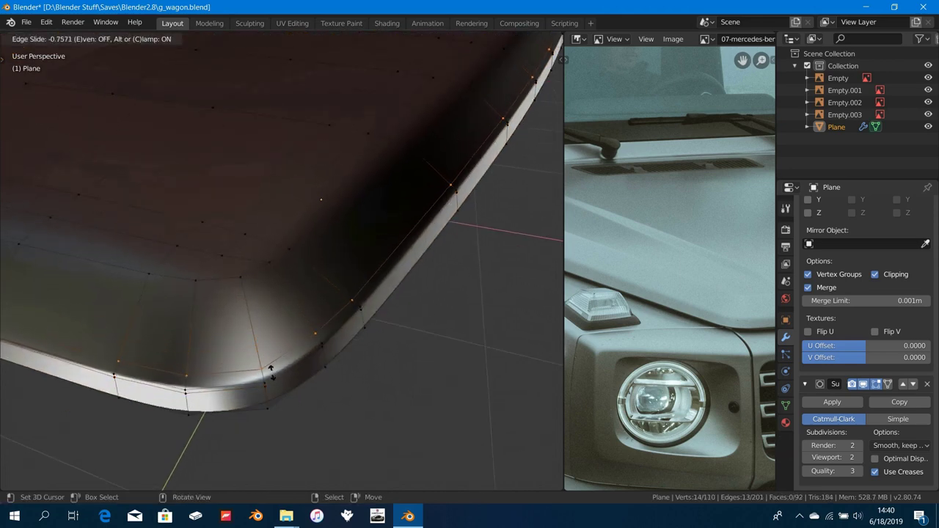
right_click(276, 376)
key("ctrl+z")
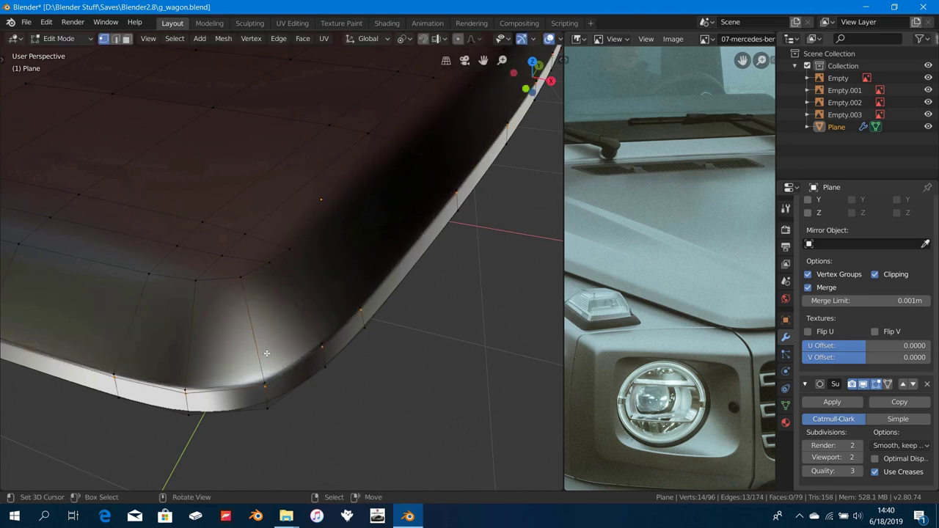
Step: Add a loop cut around the bonnet's sloped side, slid close to the rim with Even and Flipped on
key("ctrl+r")
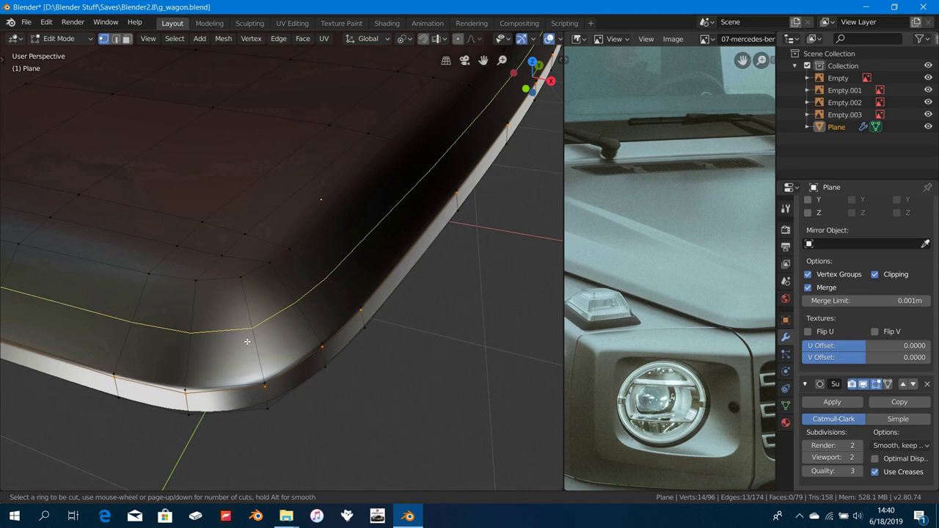
left_click(247, 341)
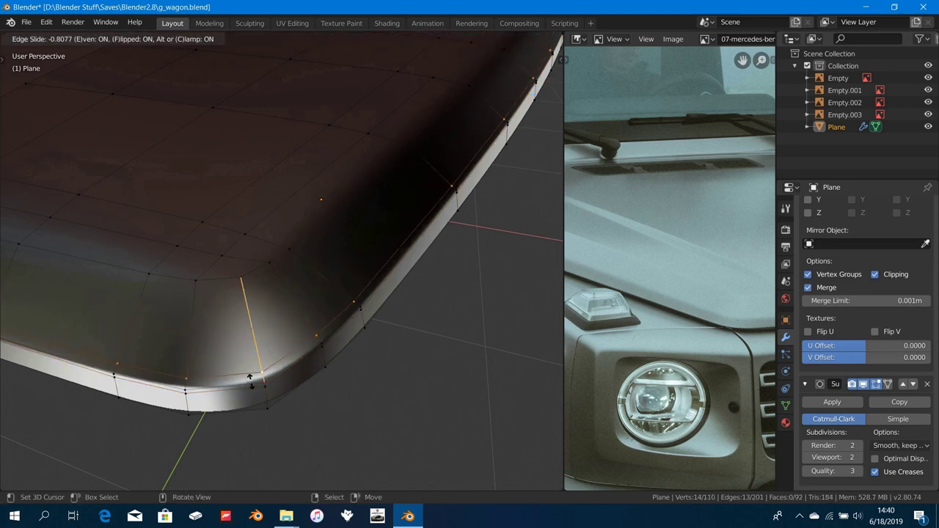
left_click(262, 422)
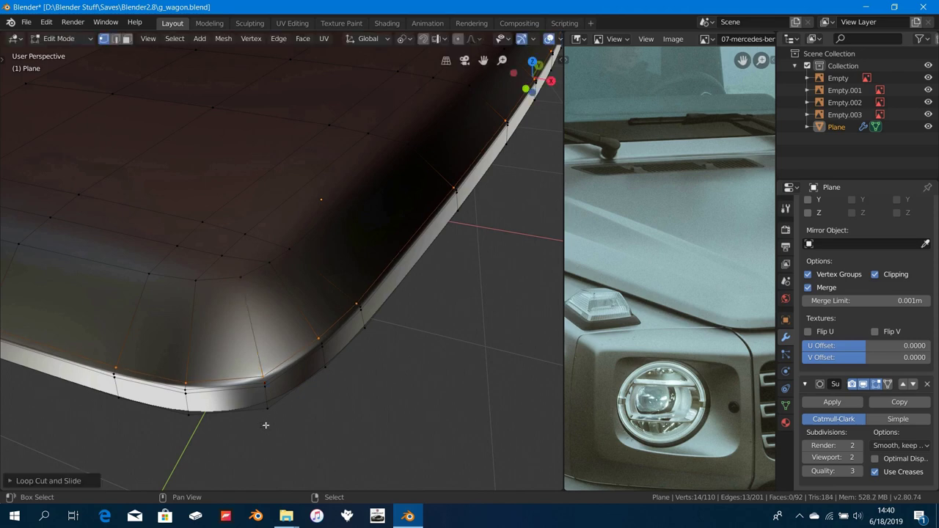
key("Tab")
middle_click_drag(278, 385, 277, 359)
Step: Edge-slide the sloped side's new loop slightly away from the rim, with Even and Flipped on at about -0.74
key("Tab")
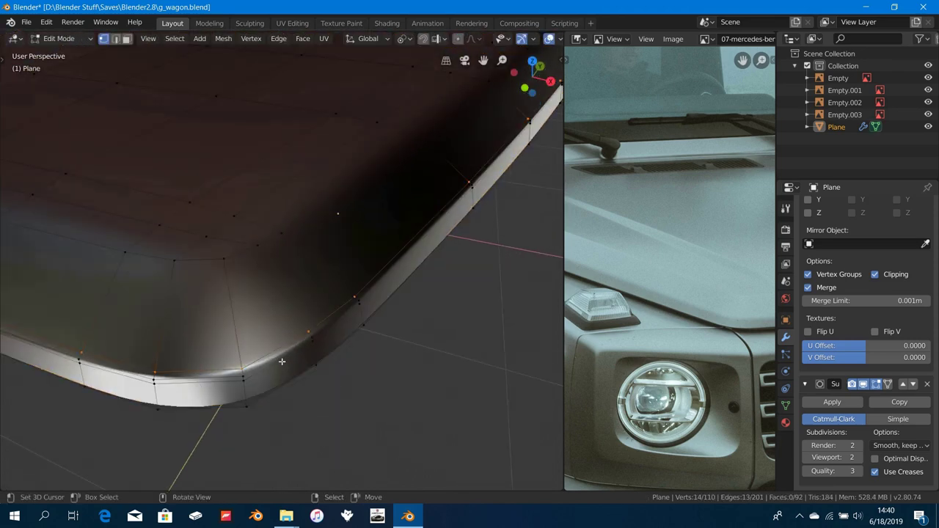
key("g")
key("g")
key("e")
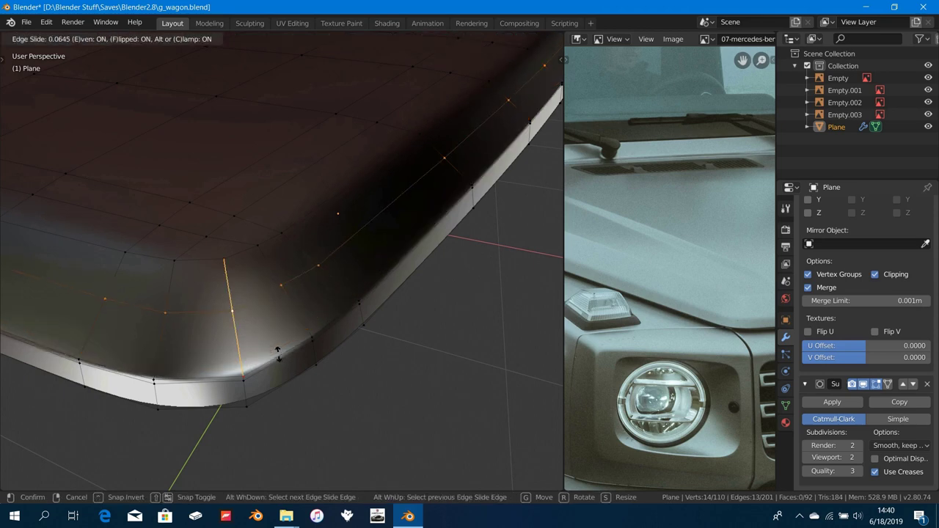
key("f")
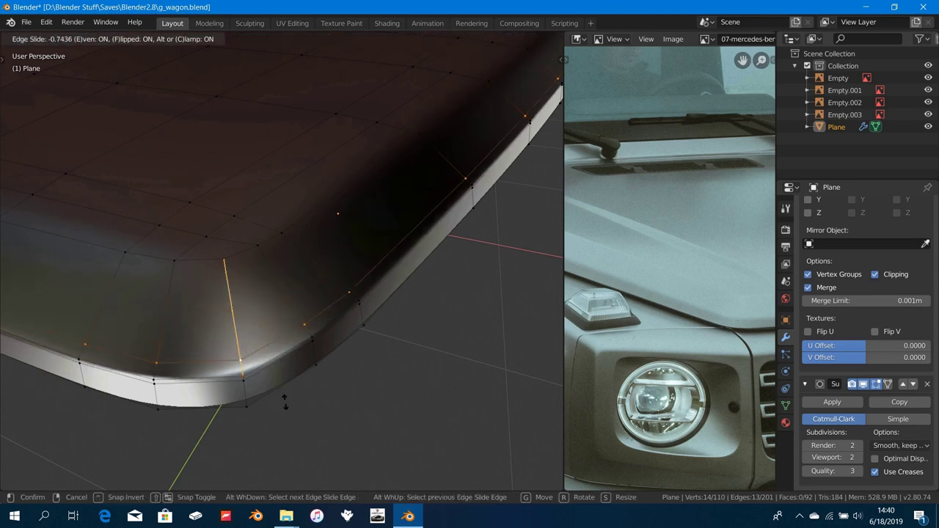
left_click(285, 399)
Step: Edge-slide the rim's inner loop down toward its lower edge with Even on and check the smoothed result
middle_click_drag(284, 399, 267, 349)
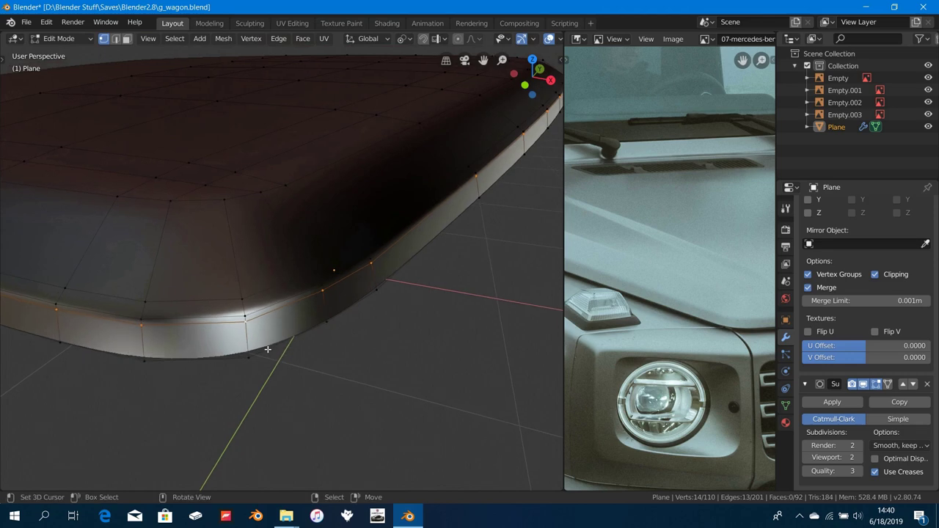
key("g")
key("g")
key("e")
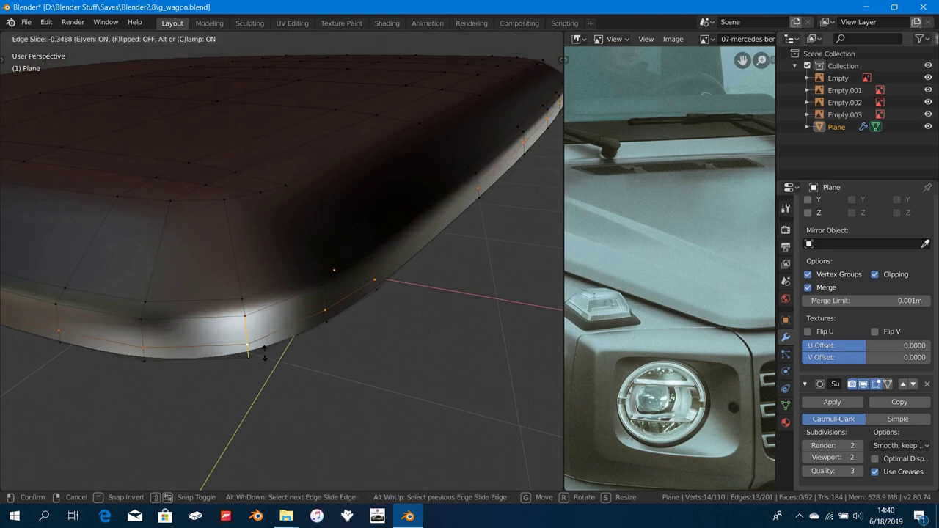
left_click(266, 341)
key("Tab")
middle_click_drag(266, 342, 316, 321)
scroll(264, 341, "down", 2)
Step: Add a loop cut near the upper edge of the bonnet's sloped side, with Even on and the slide at about 0.84
key("Tab")
scroll(262, 341, "up", 1)
scroll(266, 354, "up", 2)
scroll(323, 310, "up", 2)
key("ctrl+r")
left_click(316, 321)
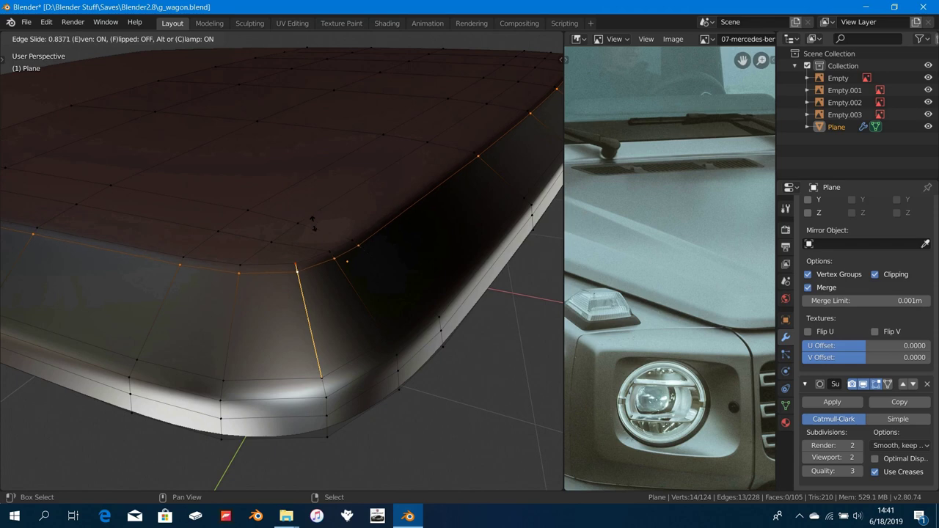
left_click(320, 224)
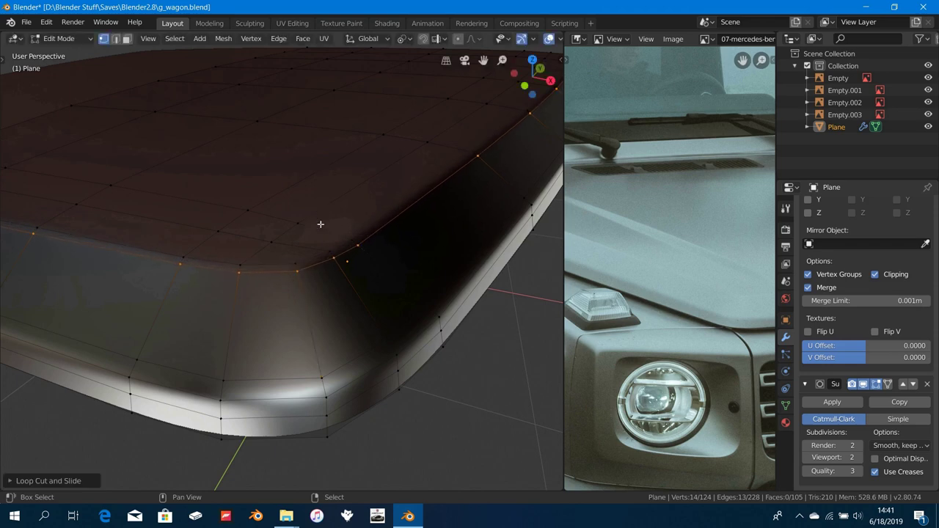
scroll(321, 225, "down", 3)
key("Tab")
middle_click_drag(318, 233, 297, 354)
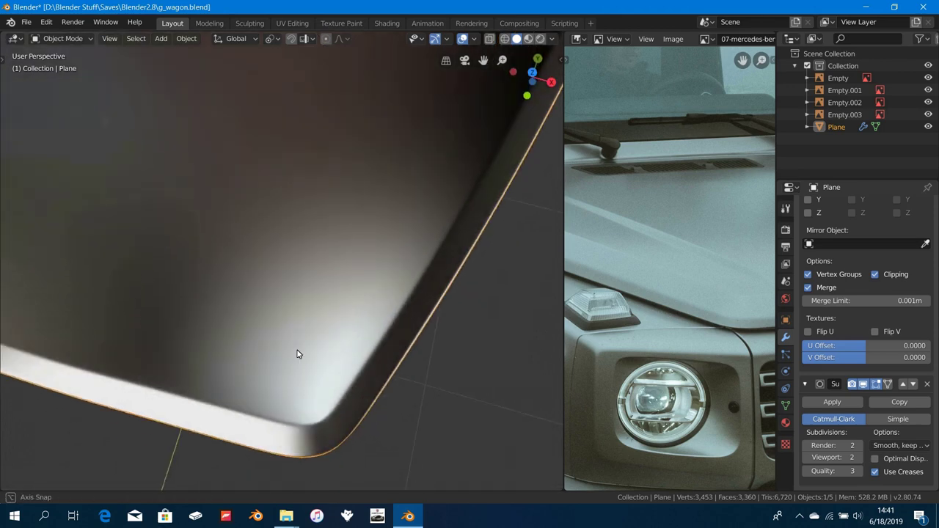
scroll(298, 354, "down", 2)
key("Tab")
middle_click_drag(348, 283, 312, 367)
scroll(336, 273, "up", 1)
key("ctrl+r")
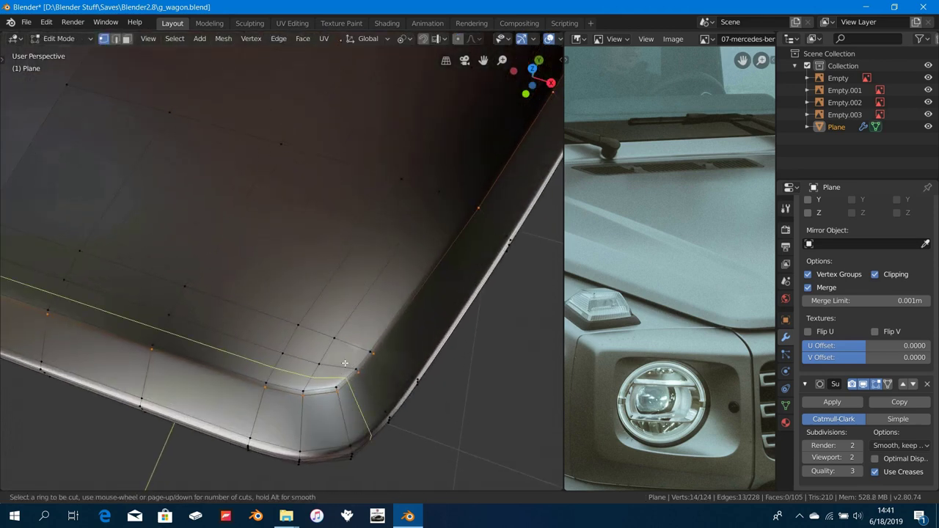
key("Escape")
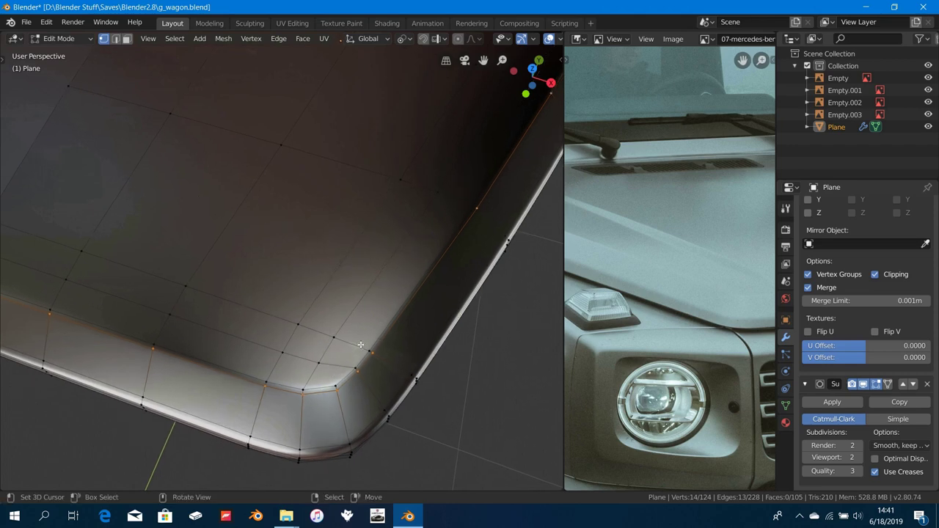
Step: Select the faces of the bonnet's flat top on the mirrored half and inset them by about 0.005 m
middle_click_drag(360, 345, 310, 198)
left_click(321, 351)
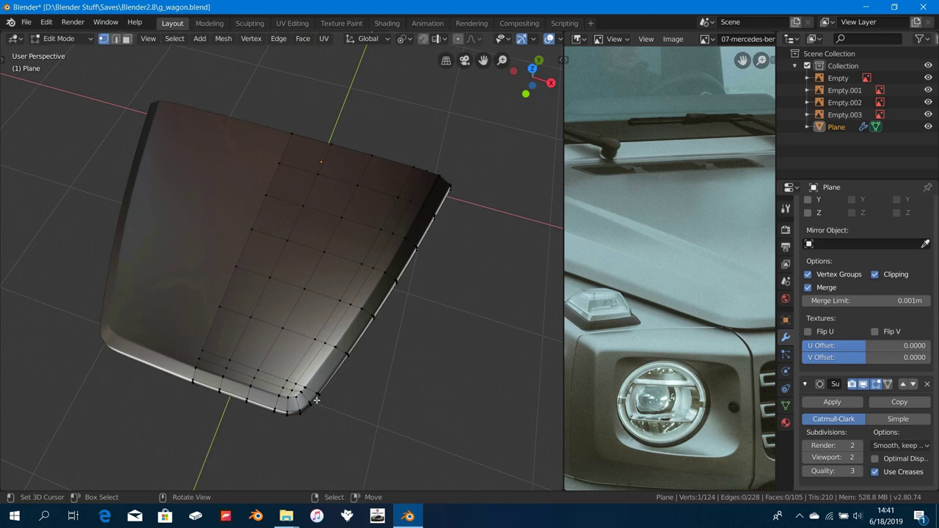
left_click(299, 131, "ctrl+shift")
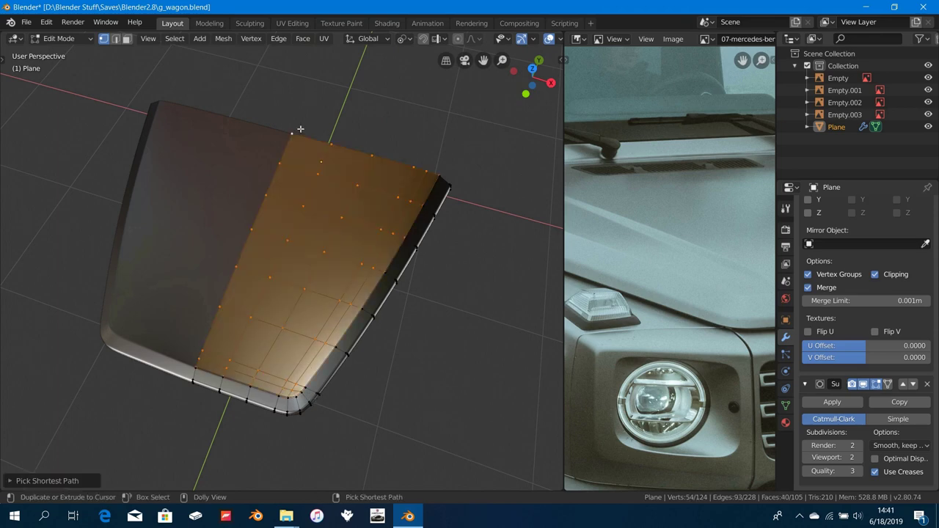
middle_click_drag(287, 138, 424, 195)
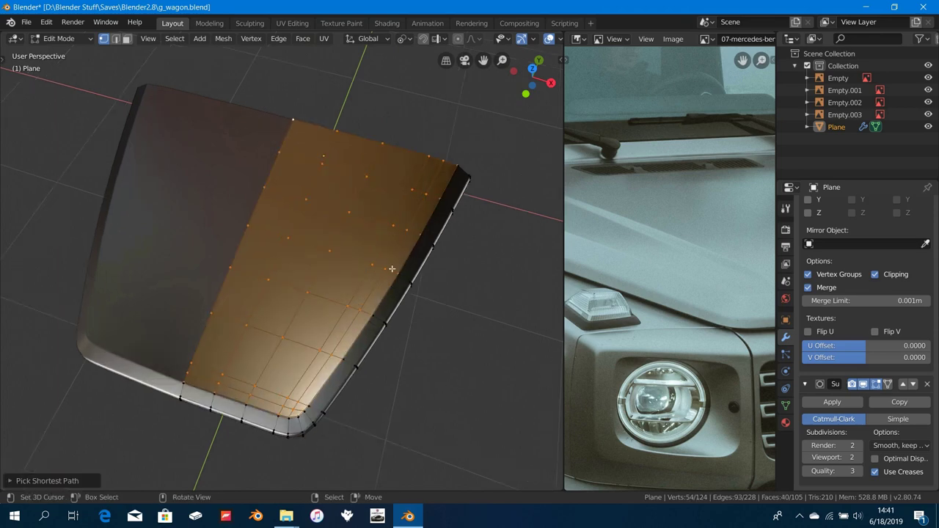
middle_click_drag(392, 269, 446, 367)
scroll(352, 266, "up", 3)
scroll(396, 316, "up", 1)
key("i")
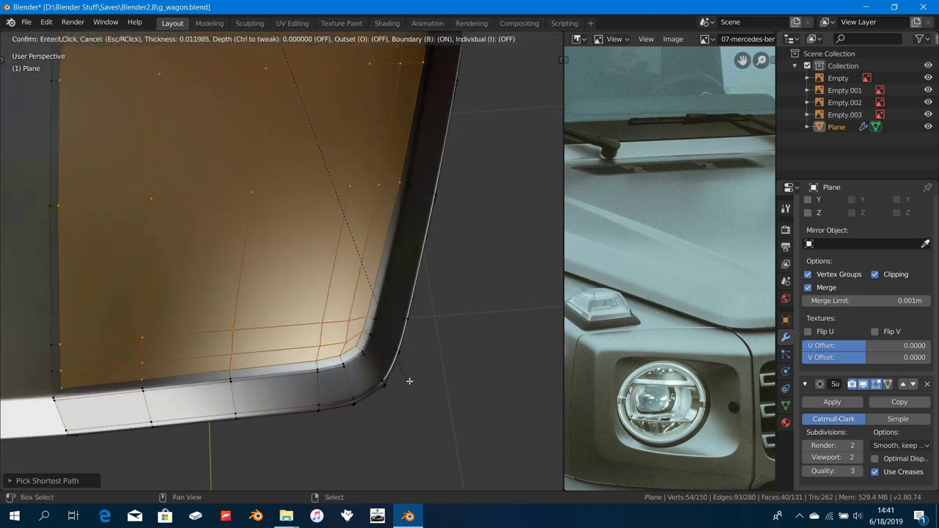
left_click(436, 414)
Step: Turn off Boundary for the top-face inset so it leaves the centre line and other open edges alone
middle_click_drag(149, 264, 249, 192)
middle_click_drag(258, 246, 245, 211, "shift")
middle_click_drag(315, 287, 286, 272, "shift")
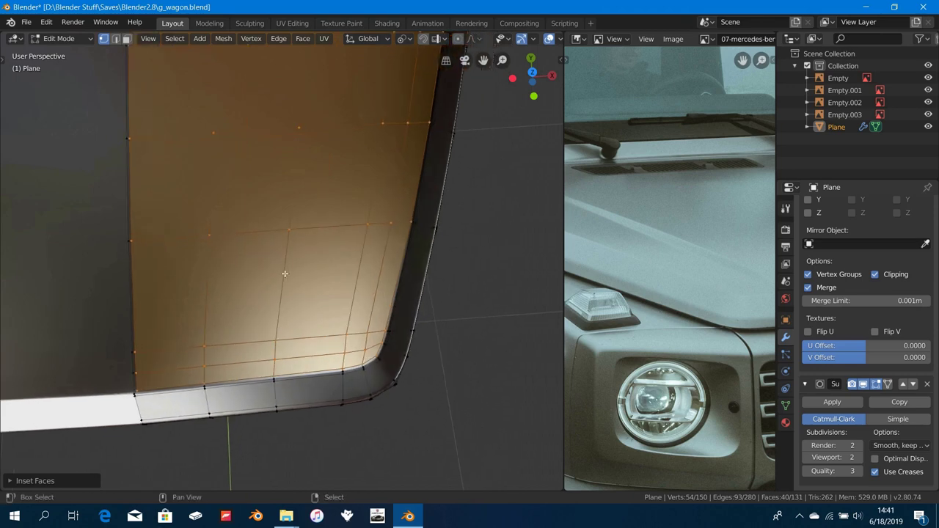
scroll(300, 282, "up", 1)
key("t")
key("t")
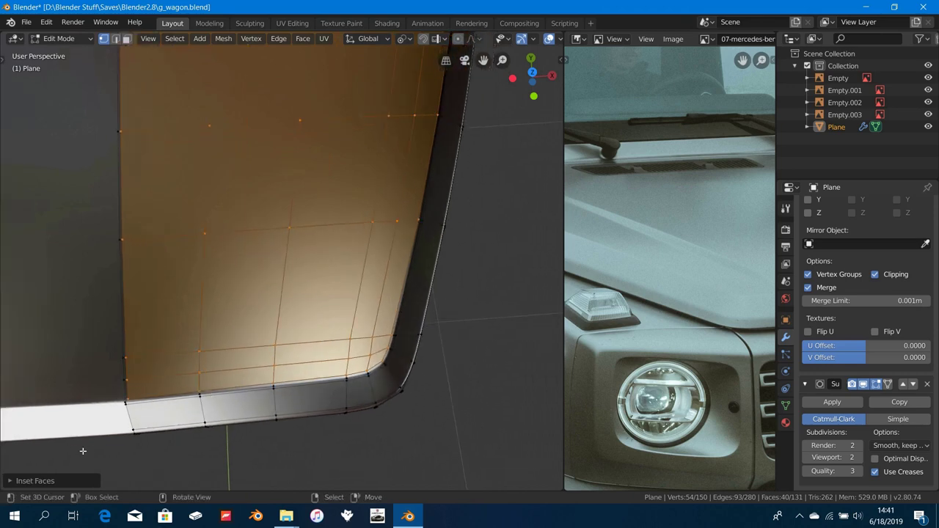
left_click(10, 481)
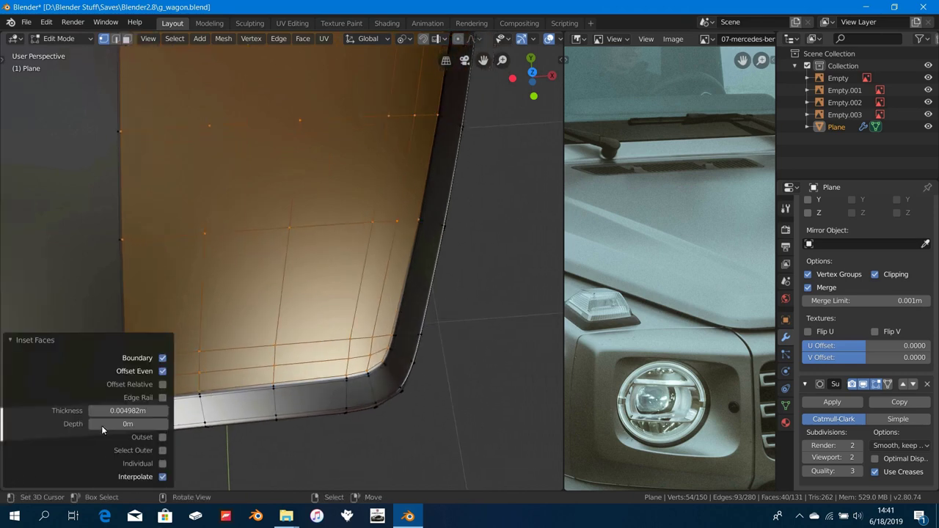
left_click(162, 358)
key("t")
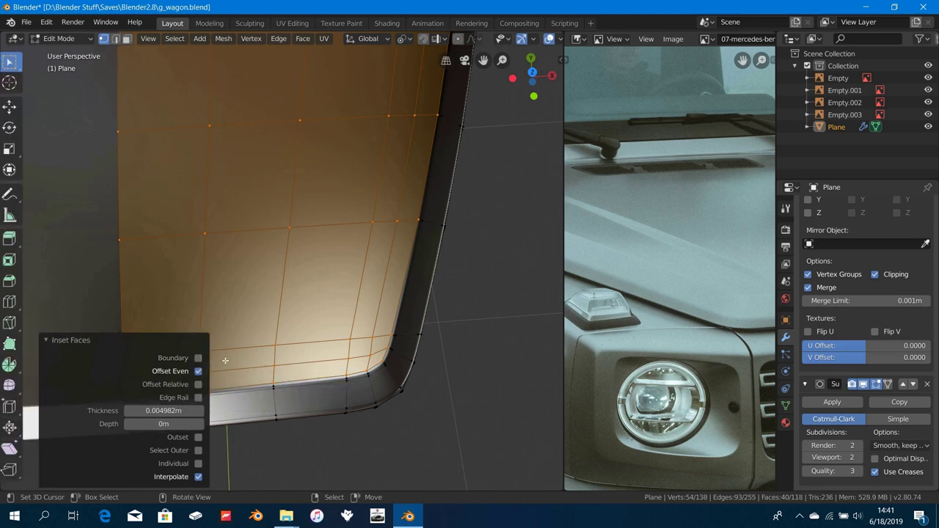
key("t")
middle_click_drag(147, 351, 375, 108)
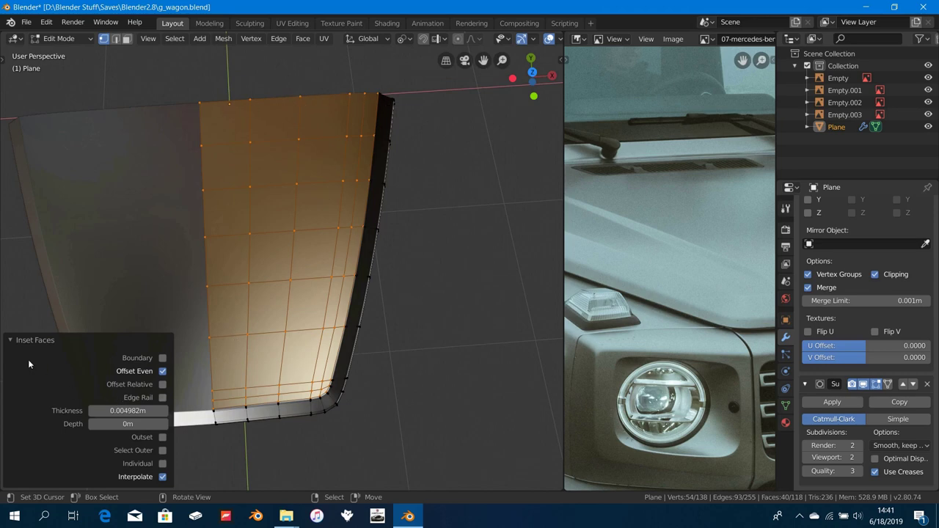
left_click(10, 340)
Step: Switch to Object Mode, change the viewport MatCap to the glossy red striped one and inspect the bonnet's front corner
middle_click_drag(293, 339, 355, 340)
key("Tab")
key("n")
key("n")
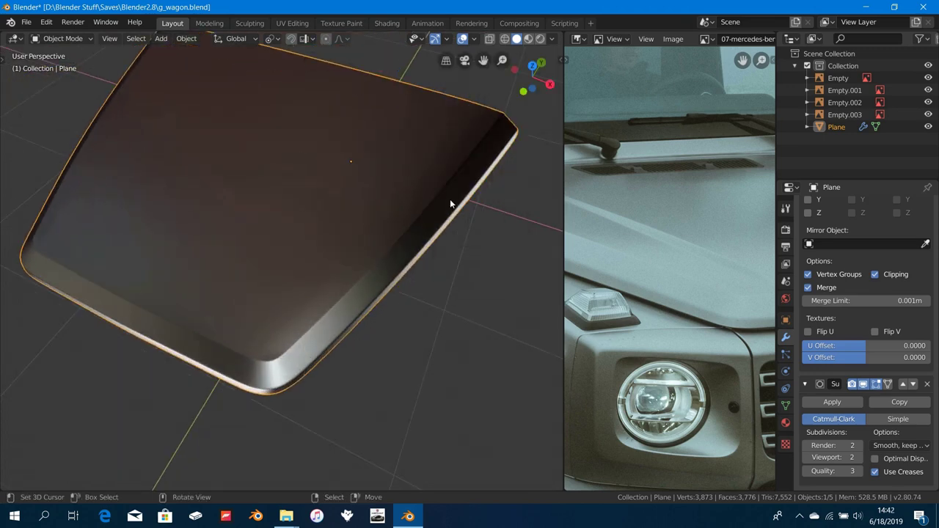
left_click(552, 39)
left_click(541, 126)
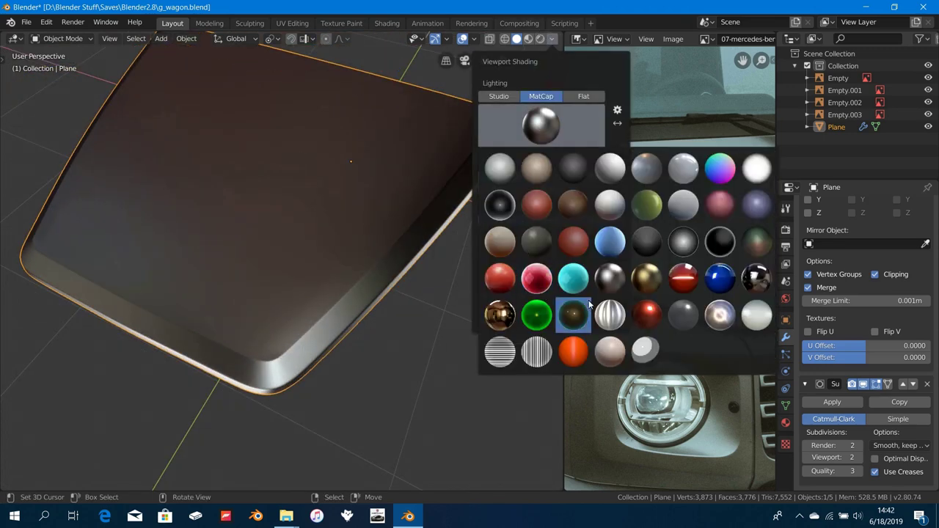
left_click(680, 282)
middle_click_drag(220, 346, 220, 346)
middle_click_drag(239, 369, 308, 362)
scroll(215, 313, "up", 2)
Step: Examine the bonnet's front corner in Edit Mode and compare its outline with the side and front blueprints
key("Tab")
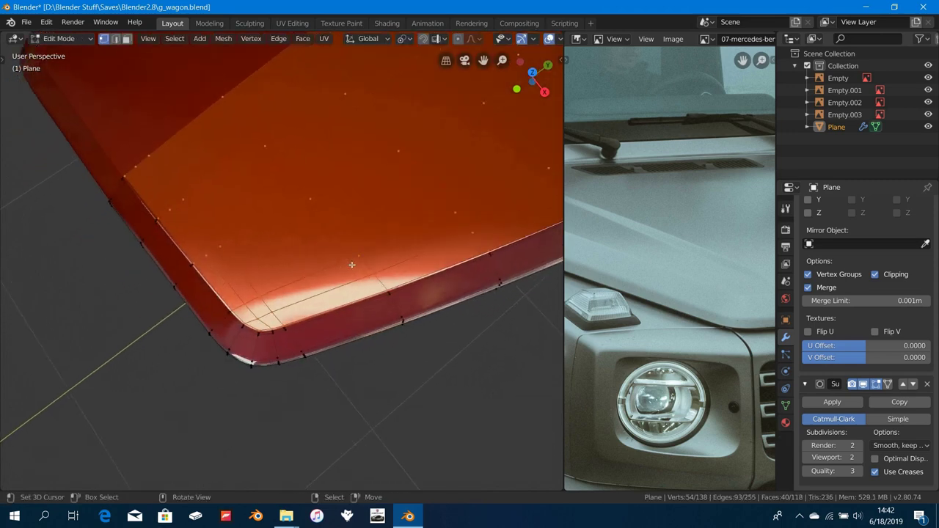
right_click(253, 351)
key("KP_Decimal")
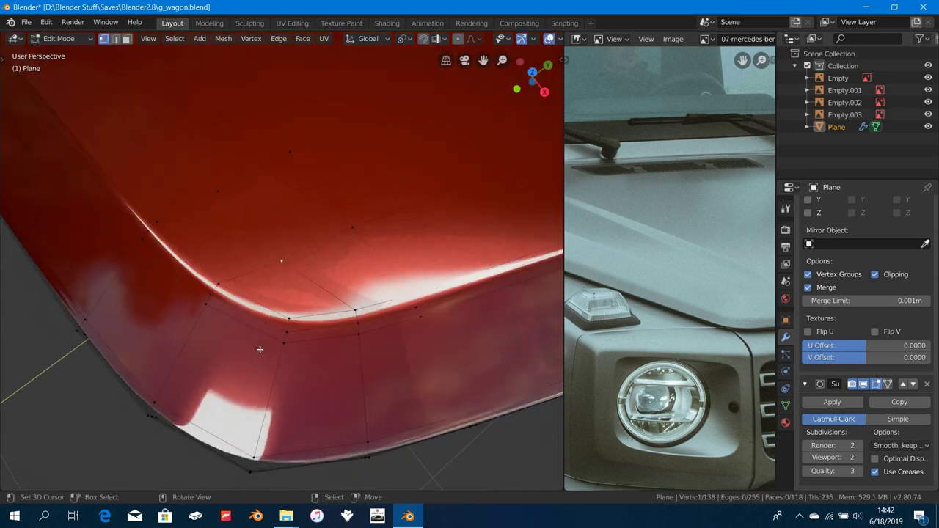
middle_click_drag(259, 350, 299, 276)
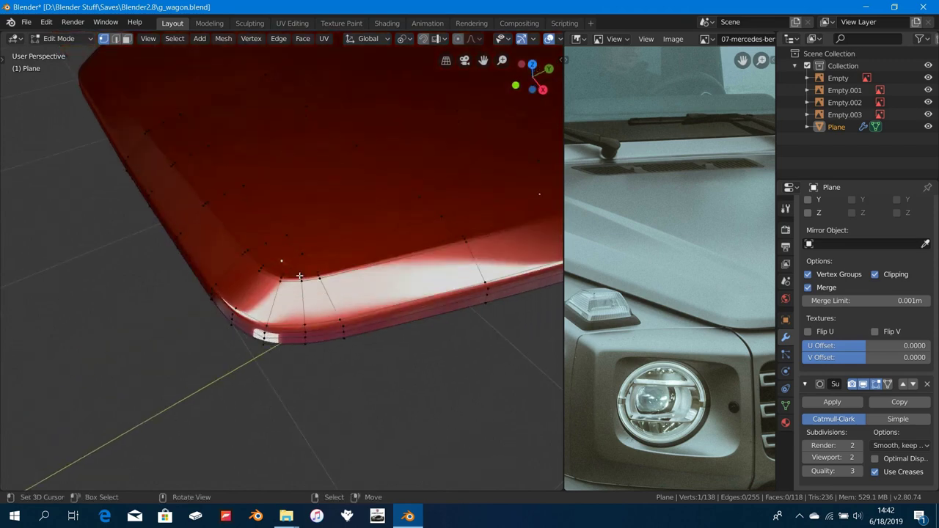
key("KP_3")
scroll(299, 275, "up", 5)
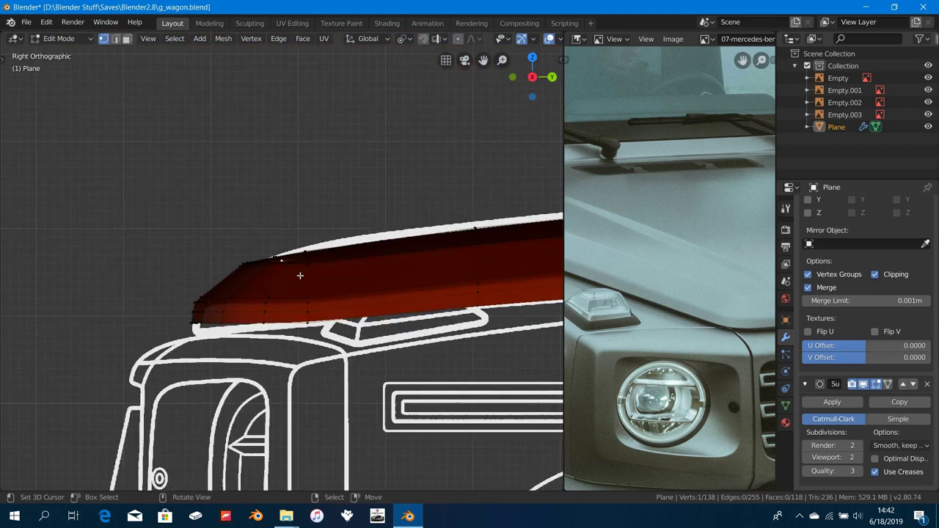
scroll(282, 335, "down", 2)
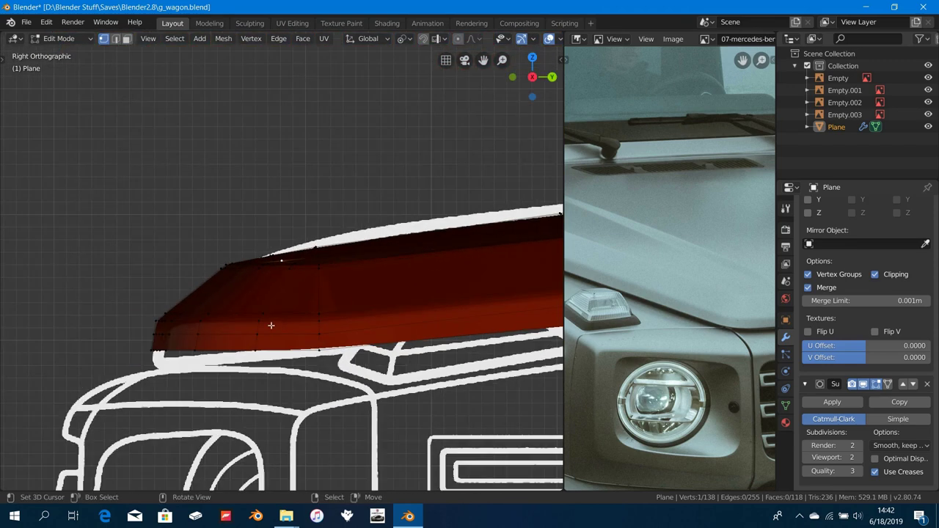
scroll(271, 312, "down", 3)
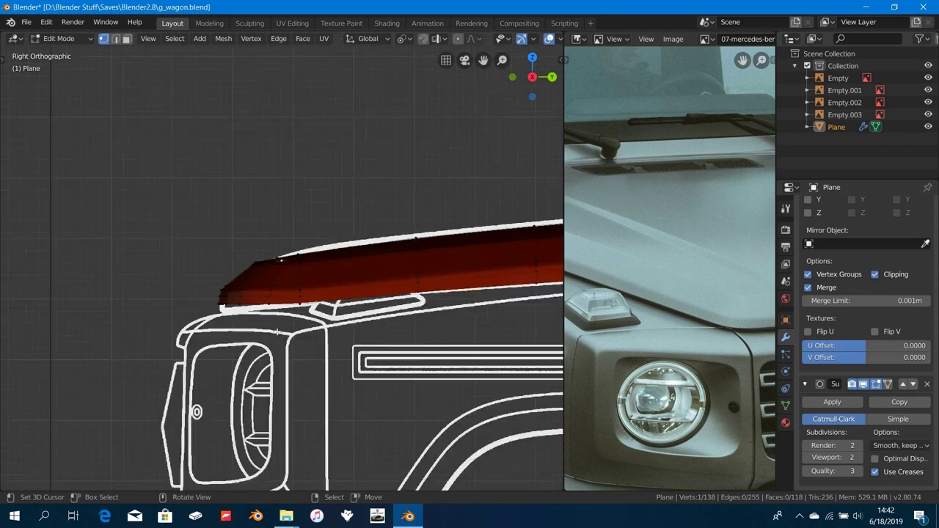
scroll(298, 315, "up", 4)
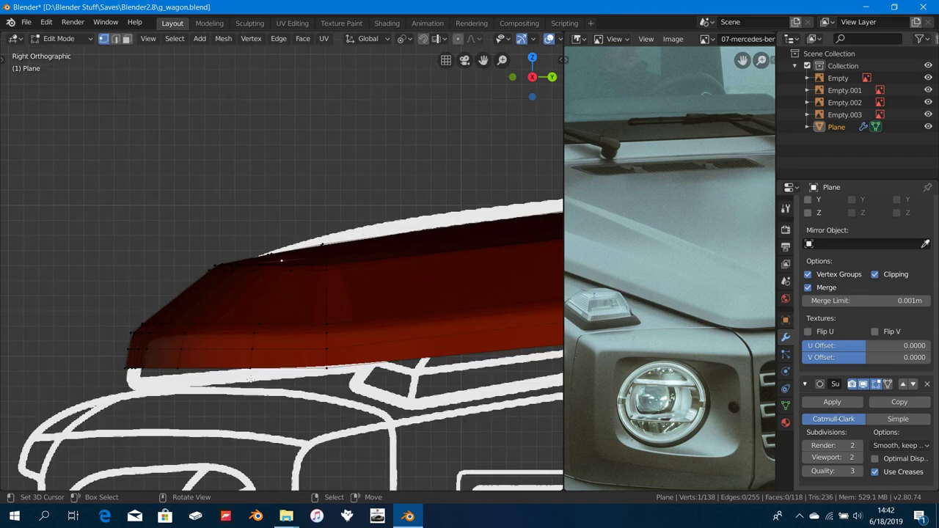
scroll(352, 348, "down", 4)
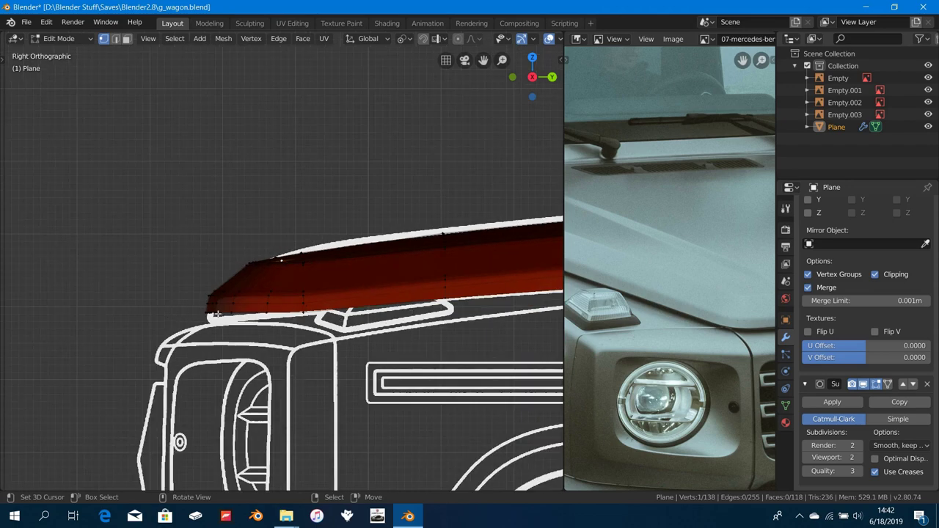
scroll(368, 323, "up", 3)
middle_click_drag(344, 323, 326, 310)
scroll(334, 344, "down", 3)
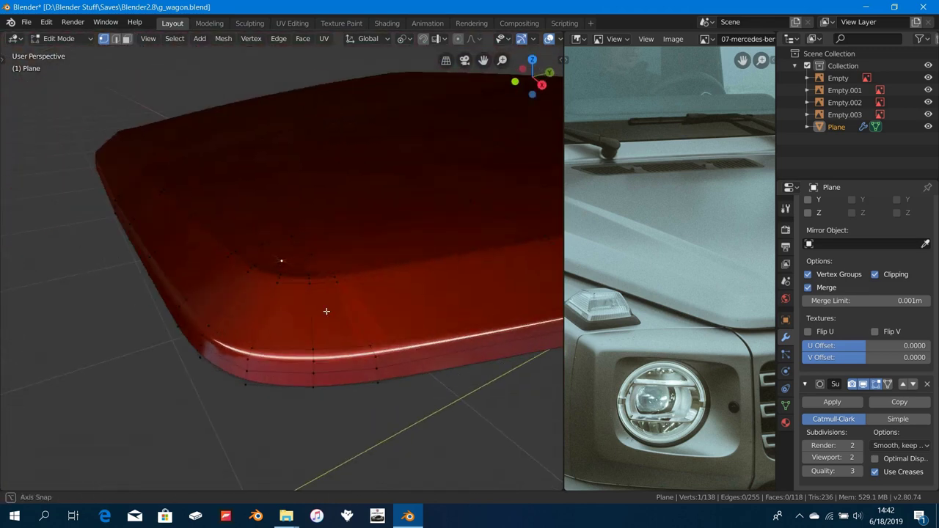
key("KP_1")
scroll(323, 311, "down", 2)
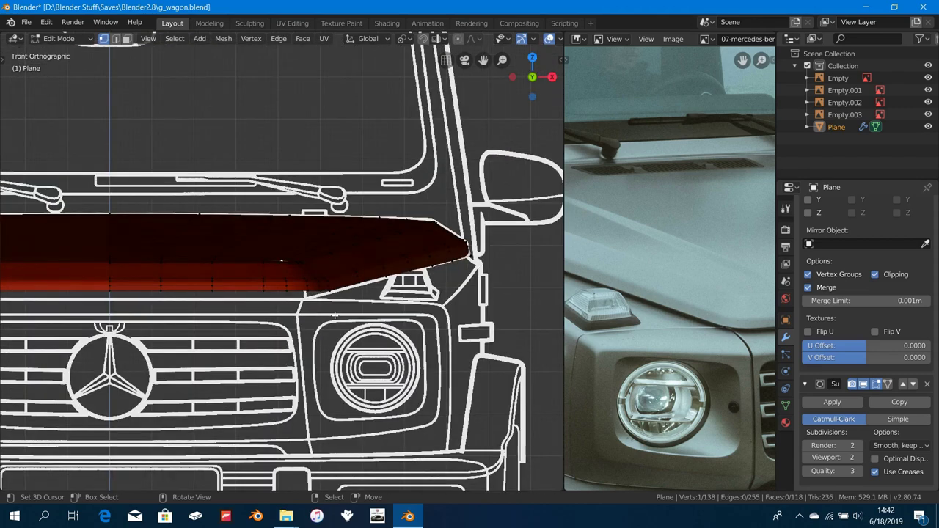
scroll(335, 315, "up", 2)
scroll(343, 319, "up", 2)
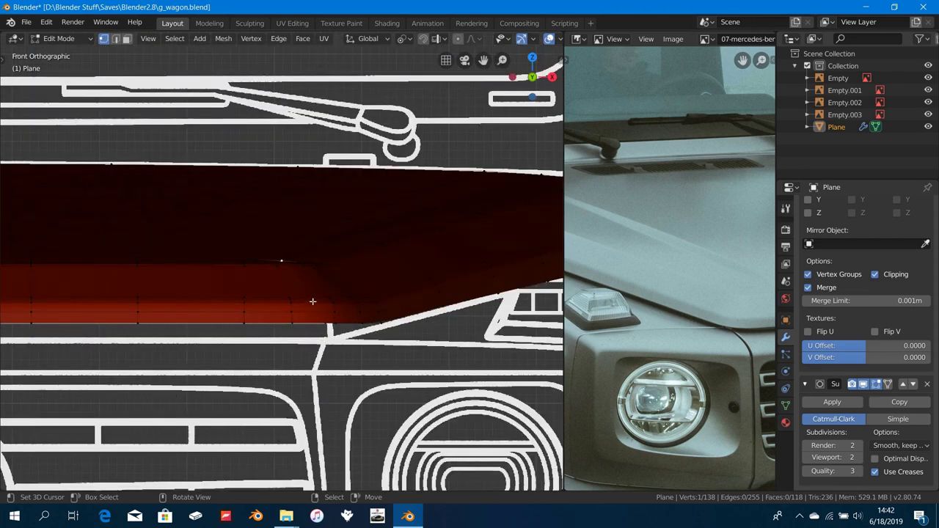
Step: Isolate the bonnet's front section by hiding the edge loop behind it and the linked rear part of the mesh
left_click(289, 290, "alt")
scroll(294, 284, "down", 5)
middle_click_drag(295, 283, 350, 318)
scroll(259, 359, "up", 4)
scroll(320, 292, "up", 2)
key("h")
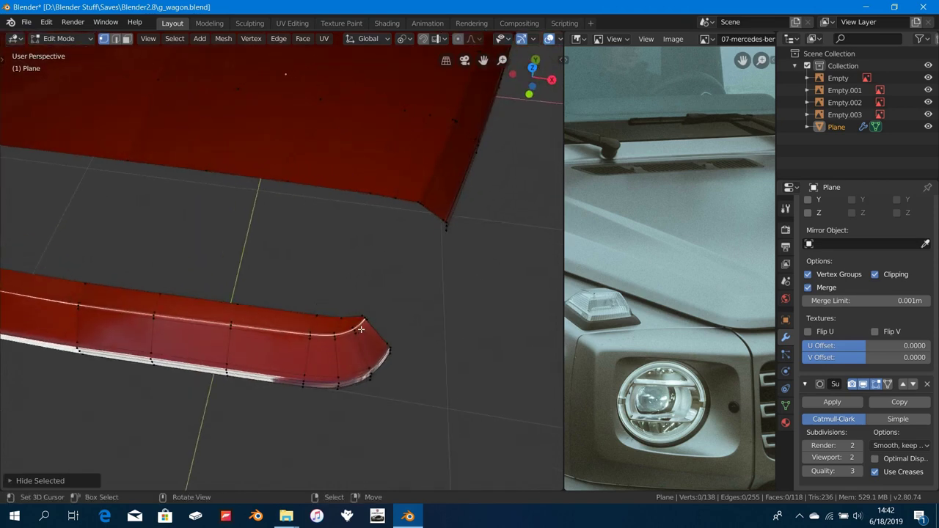
key("KP_1")
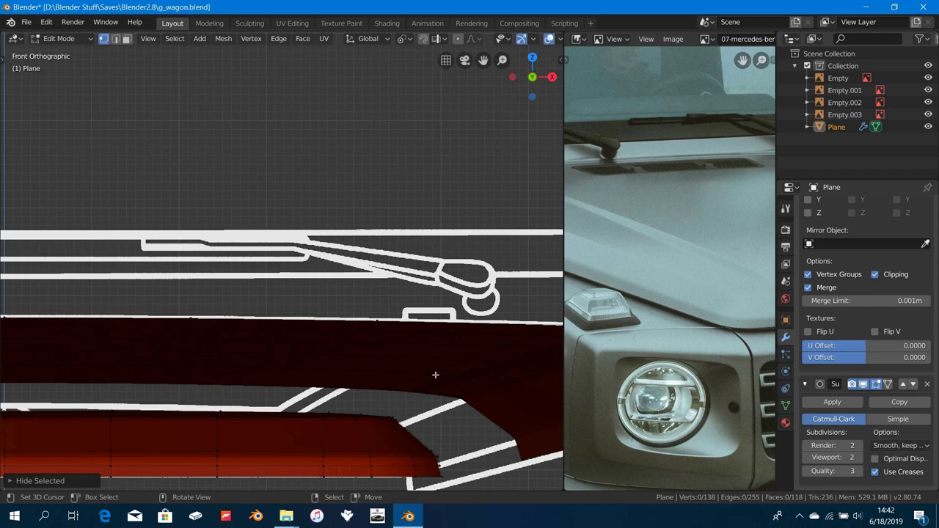
key("l")
key("h")
scroll(435, 374, "down", 2)
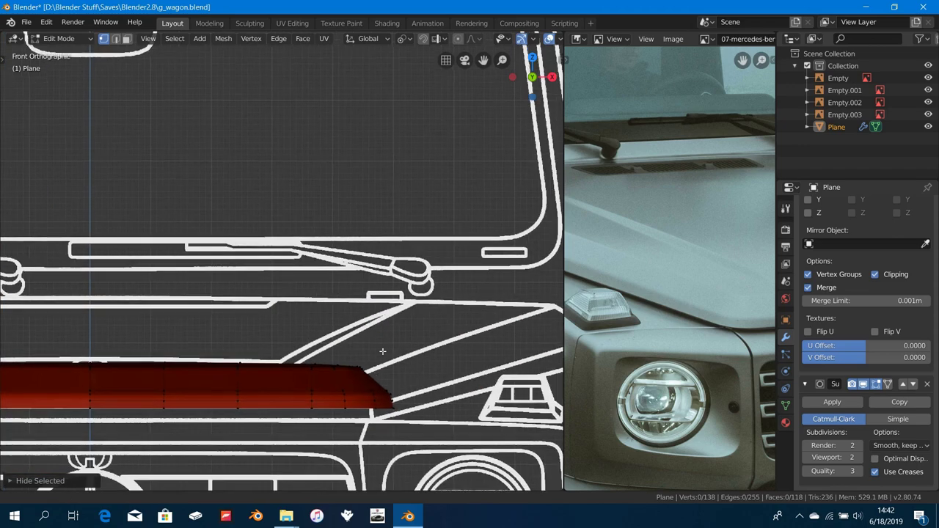
Step: Hide the outer vertex loop along the rear boundary of the isolated front strip
scroll(422, 339, "up", 3)
middle_click_drag(364, 416, 380, 315, "shift")
left_click(382, 293, "alt")
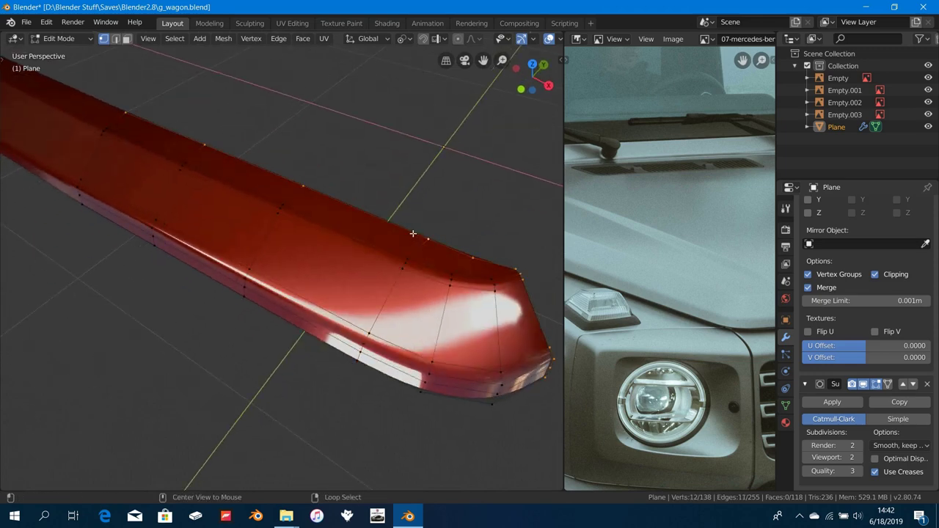
scroll(421, 259, "down", 4)
scroll(408, 265, "up", 2)
key("h")
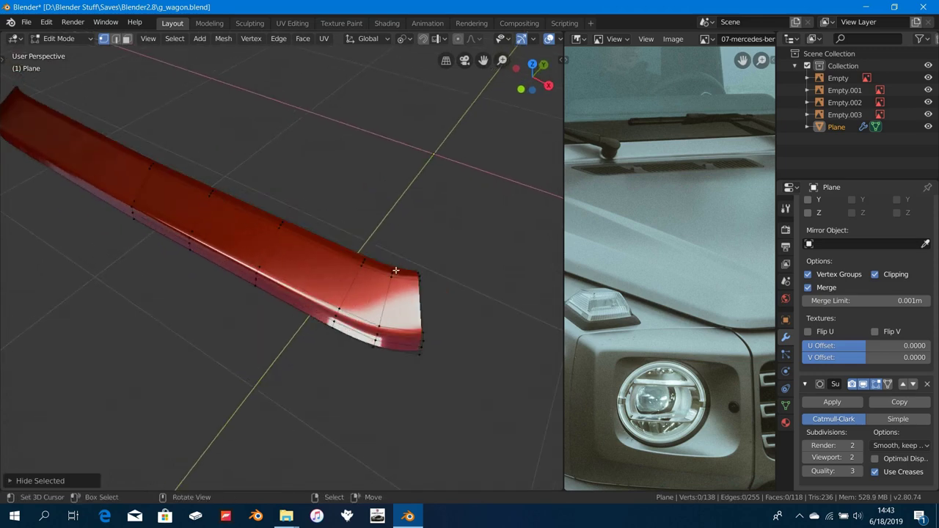
Step: Move the vertical edge loop near the front strip's corner down about 0.018 m along Z in wireframe front view
left_click(355, 265, "alt")
key("KP_1")
key("z")
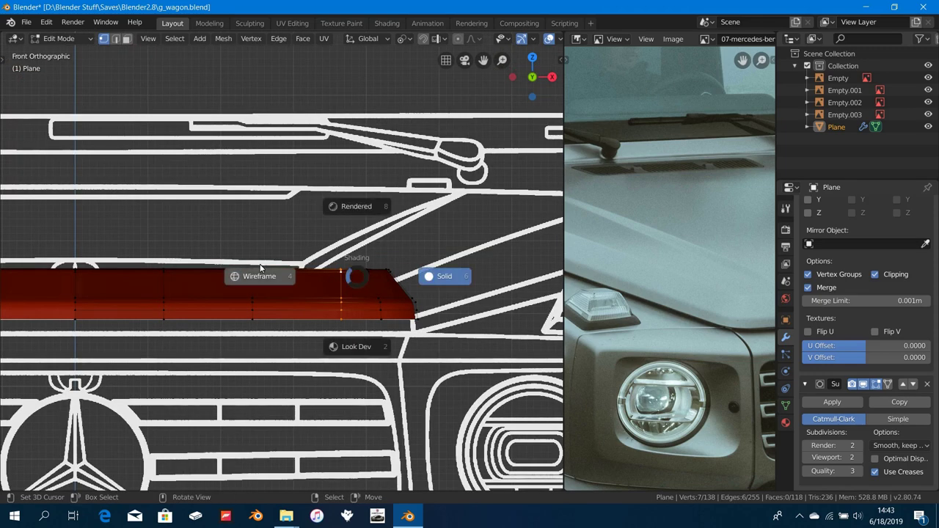
left_click(261, 270)
scroll(377, 273, "up", 3)
key("g")
key("z")
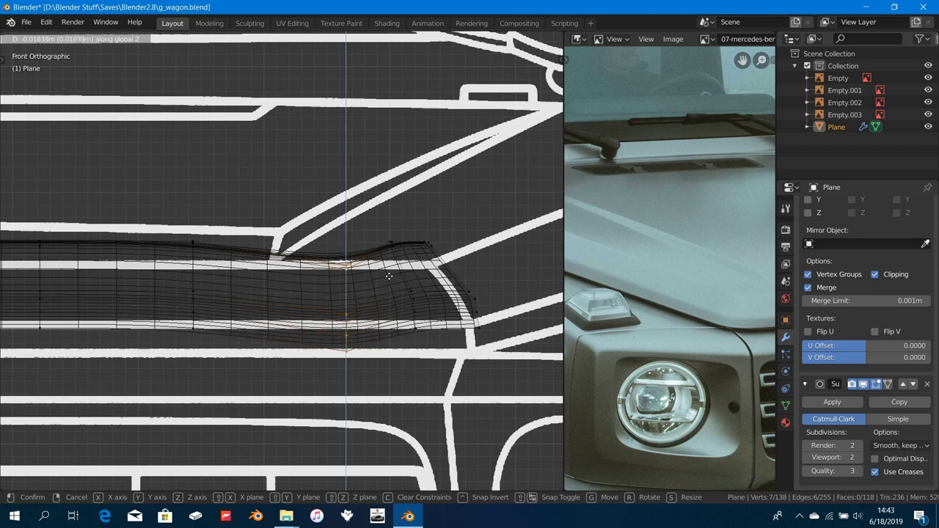
left_click(389, 275)
middle_click_drag(380, 288, 323, 306)
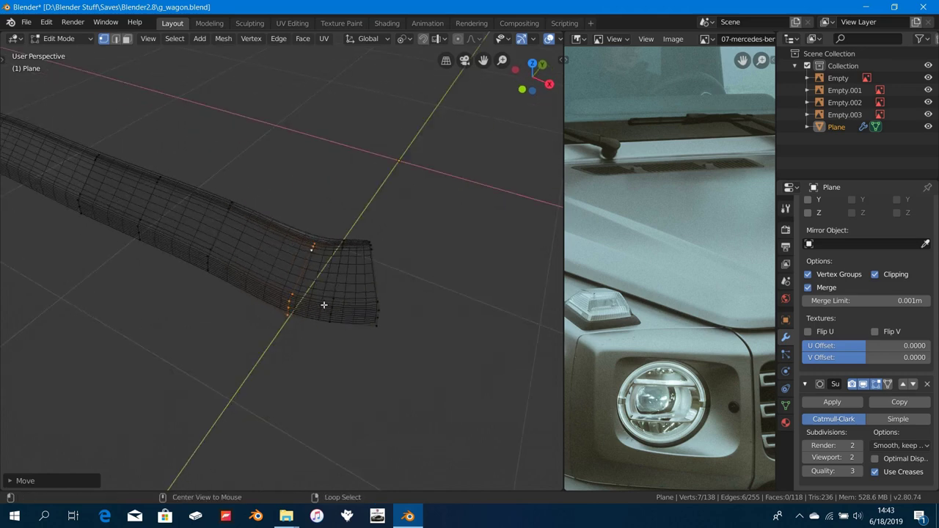
Step: Reveal the hidden geometry and dissolve the support edge loop running along the upper rim of the bonnet's slope
key("alt+h")
middle_click_drag(311, 243, 329, 286, "shift")
right_click(270, 278, "alt")
key("z")
key("x")
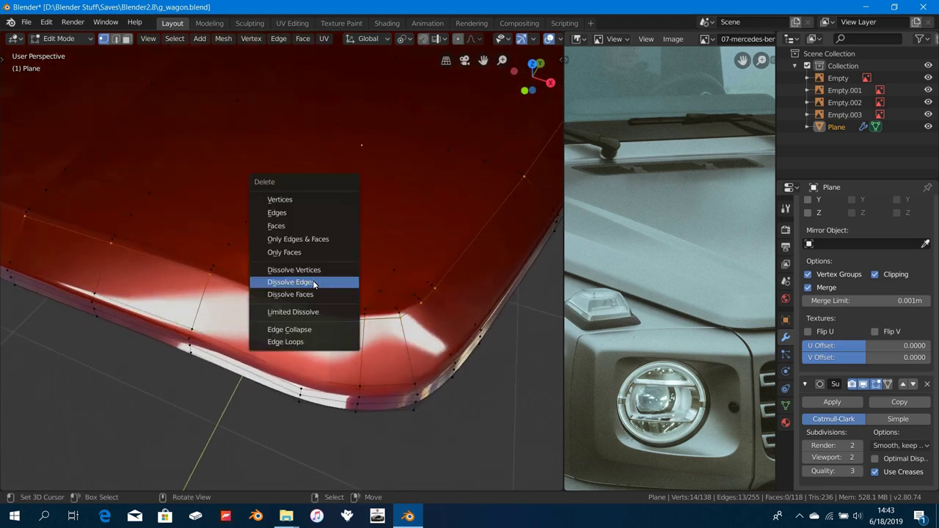
left_click(314, 283)
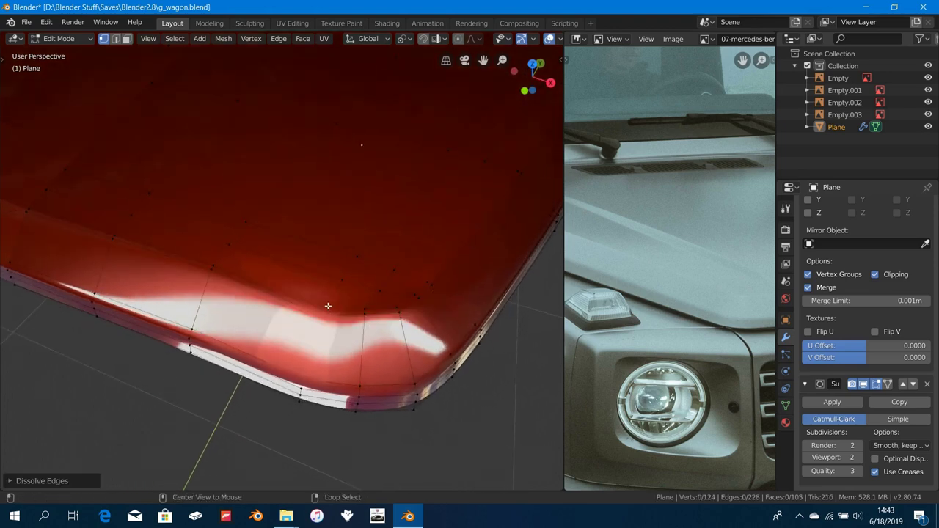
Step: Dissolve the second edge loop along the upper rim of the bonnet's sloped side
left_click(316, 304, "alt")
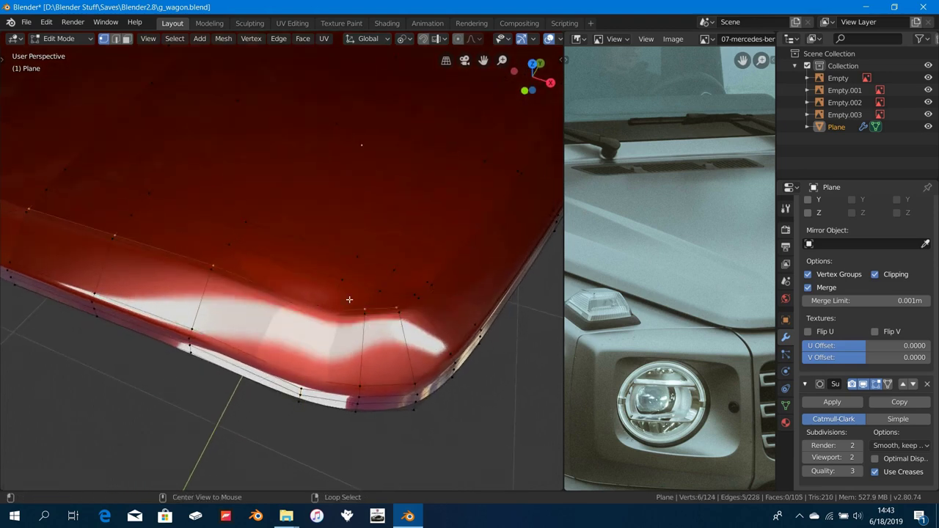
scroll(451, 260, "down", 5)
scroll(433, 260, "up", 5)
key("x")
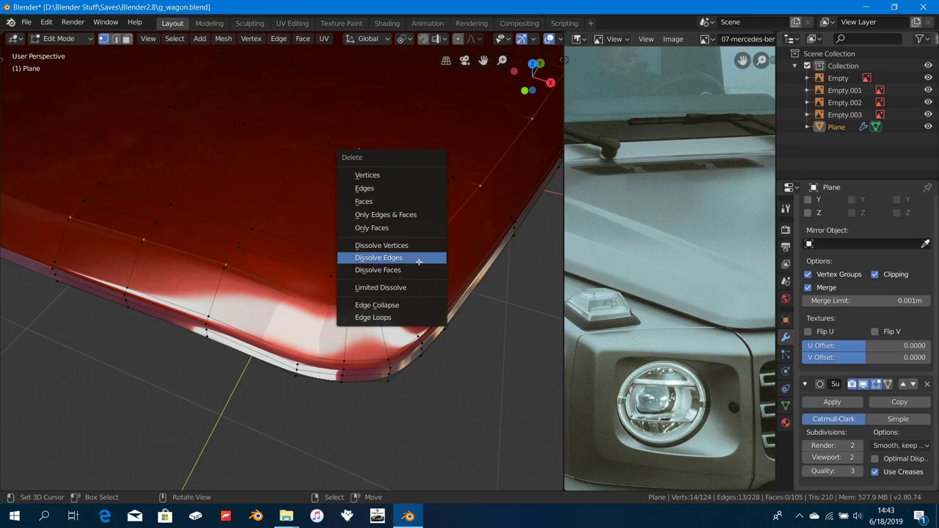
left_click(418, 261)
scroll(415, 264, "up", 3)
key("z")
key("z")
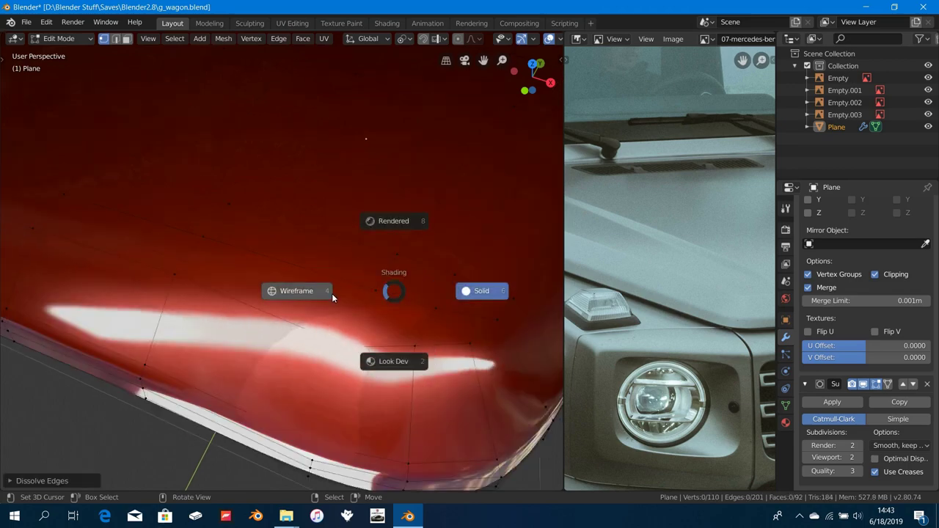
Step: Examine the bonnet's front corner topology in wireframe and return to the solid MatCap shading
left_click(331, 293)
scroll(340, 299, "down", 4)
scroll(340, 299, "up", 5)
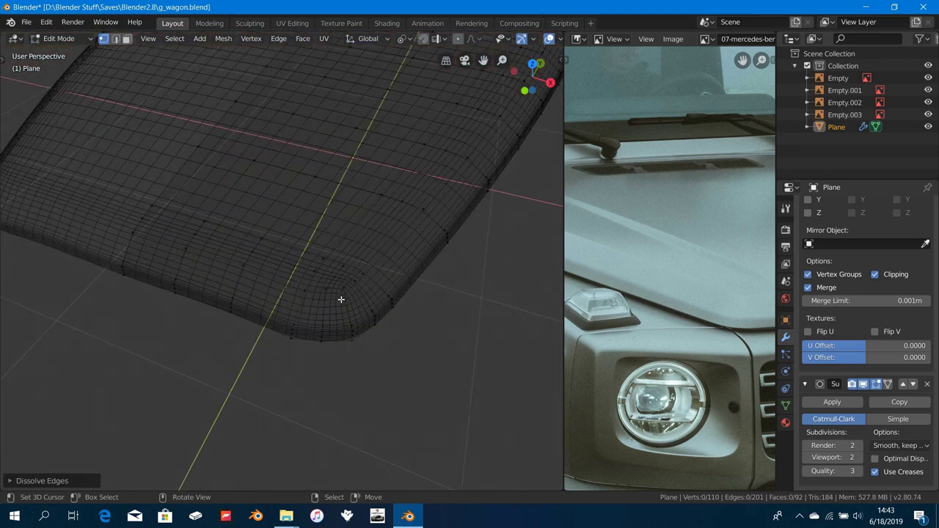
key("z")
middle_click_drag(379, 274, 356, 275)
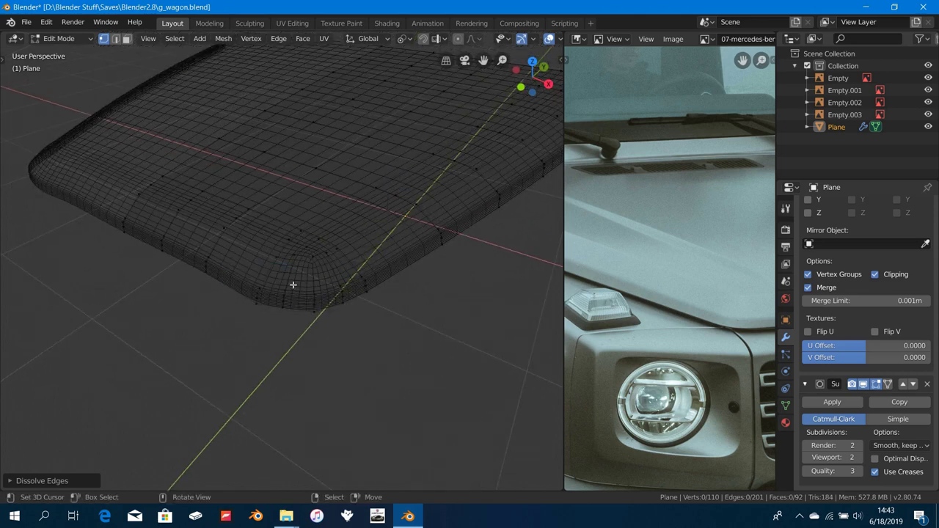
key("z")
left_click(412, 279)
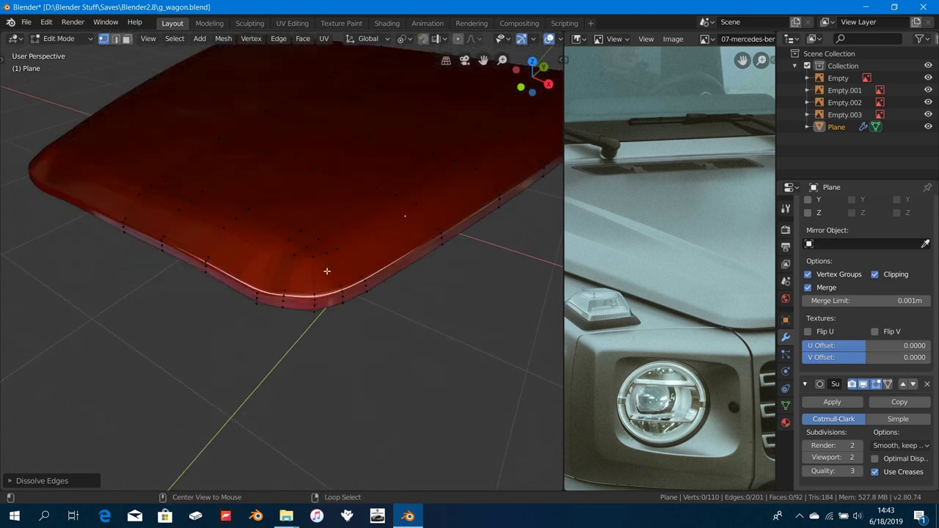
Step: Isolate the bonnet's front strip by hiding its boundary edge loop and the linked remainder of the bonnet
key("l")
key("h")
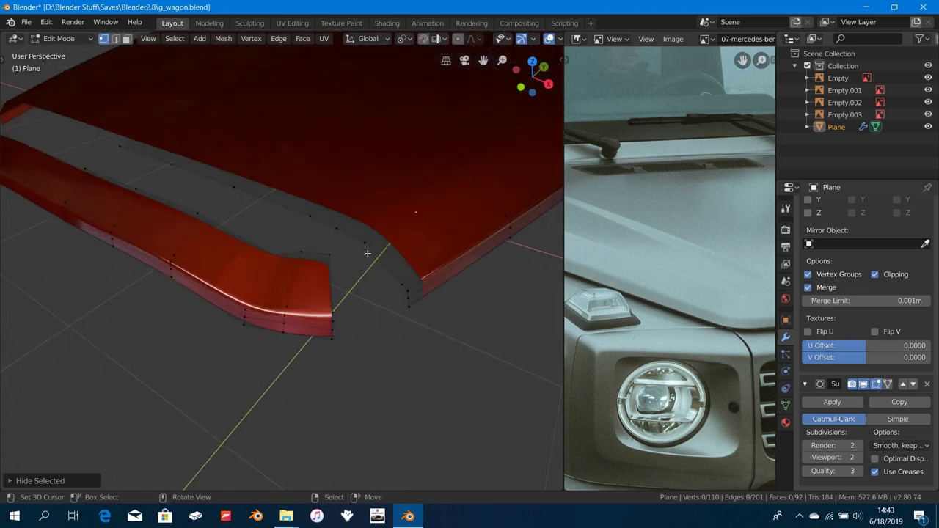
key("l")
key("h")
middle_click_drag(369, 264, 383, 335)
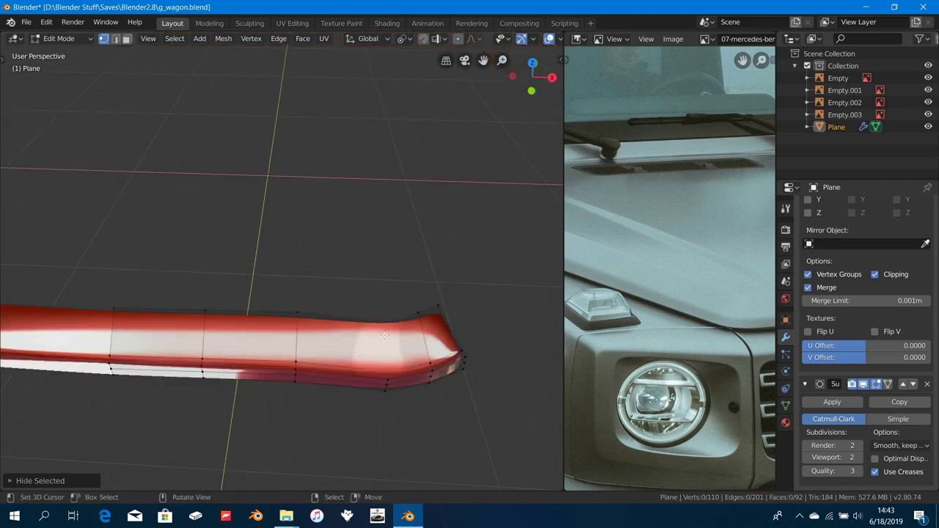
Step: Compare the strip's vertical edge loop near the corner with the front blueprint in wireframe
left_click(384, 352, "alt")
key("KP_1")
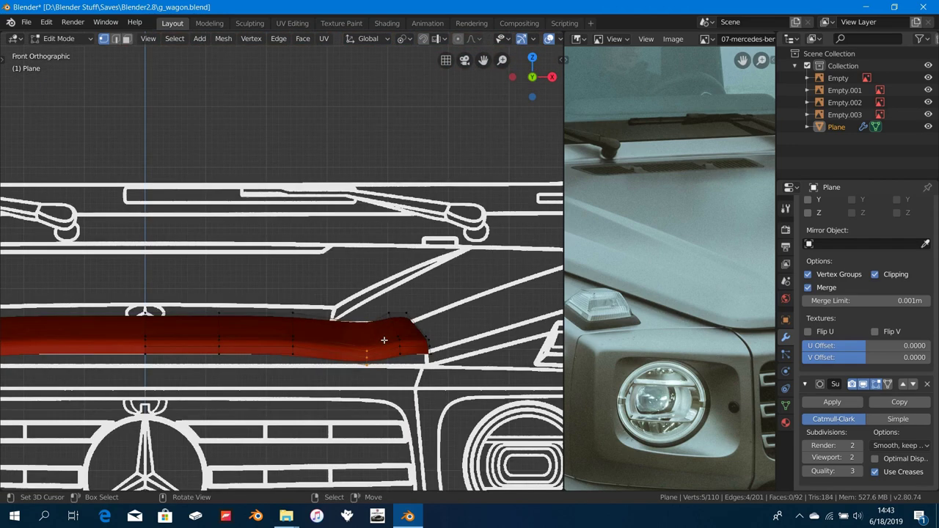
scroll(384, 339, "up", 3)
key("z")
left_click(242, 267)
scroll(288, 280, "up", 2)
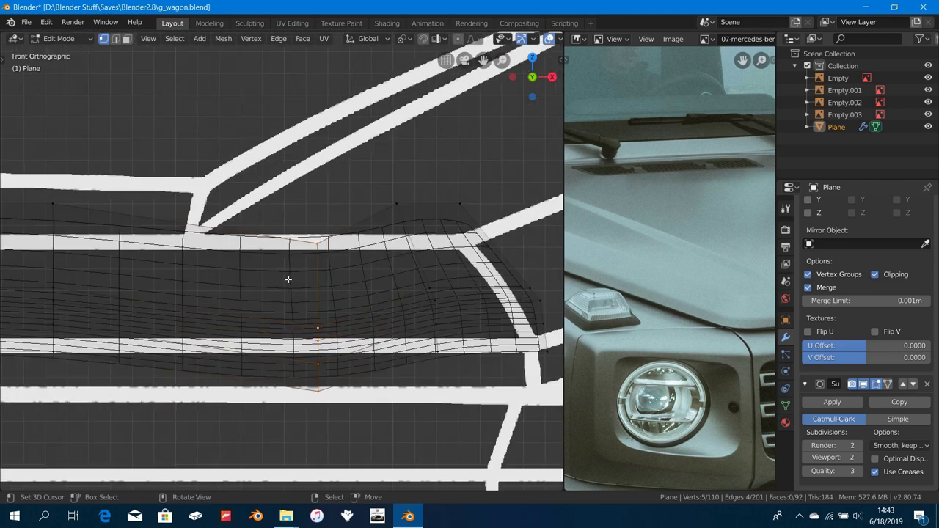
middle_click_drag(336, 271, 318, 258, "shift")
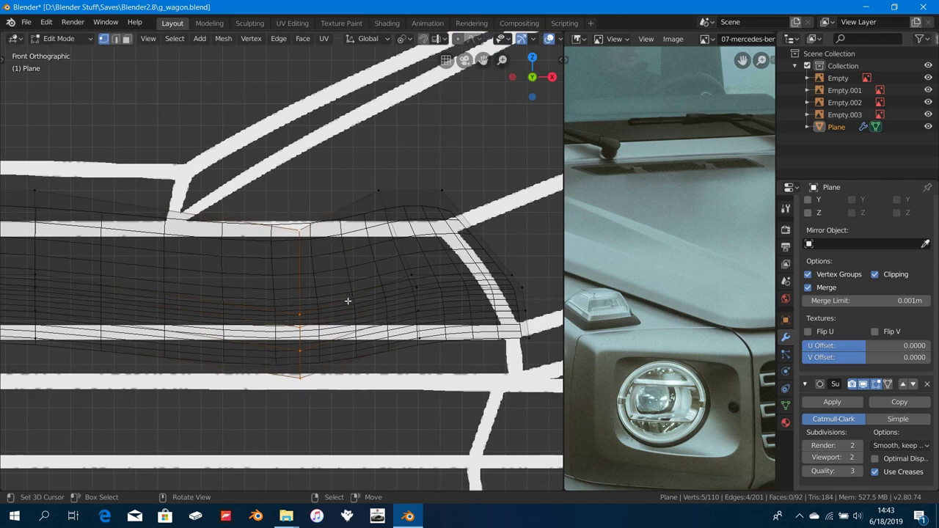
scroll(381, 324, "down", 4)
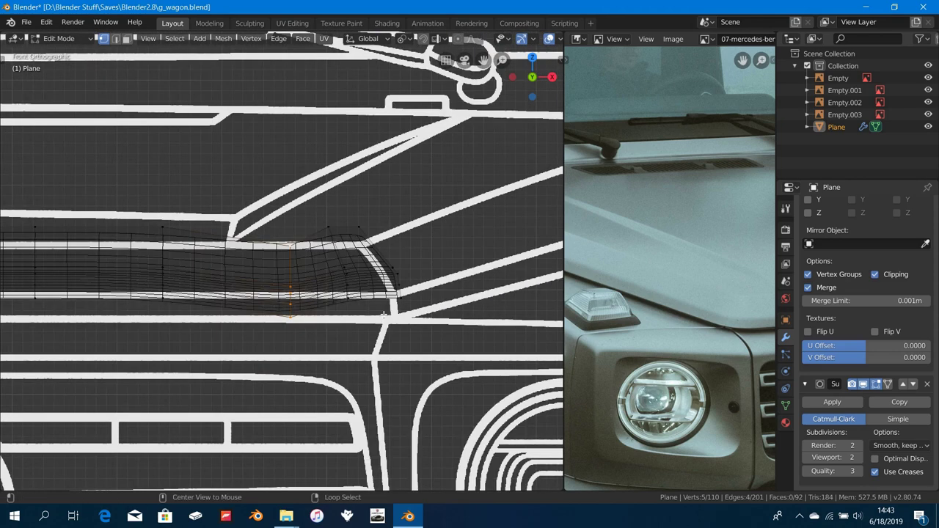
Step: Reveal the hidden geometry and dissolve the two horizontal support loops running around the bonnet's lower rim
key("alt+h")
middle_click_drag(383, 312, 356, 321)
key("z")
left_click(300, 358)
key("z")
left_click(408, 346)
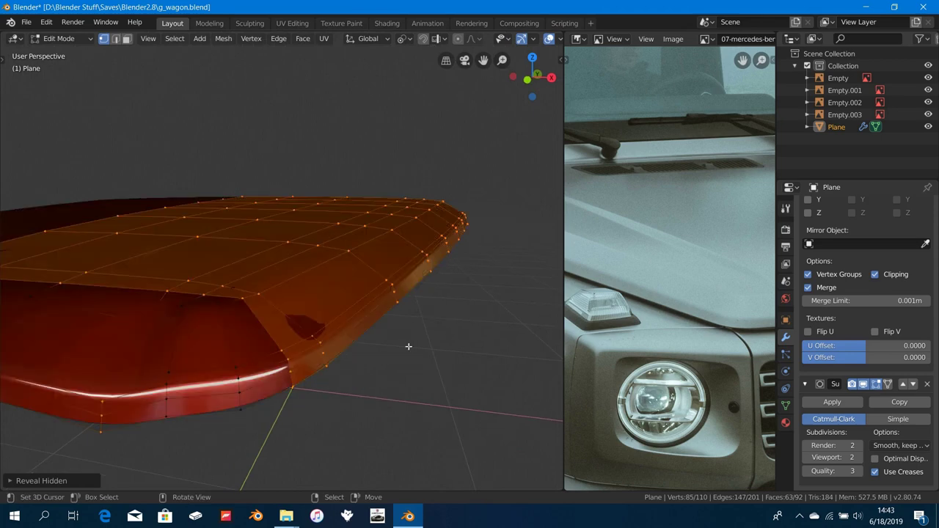
right_click(271, 381, "alt")
right_click(258, 353, "alt+shift")
key("x")
left_click(255, 347)
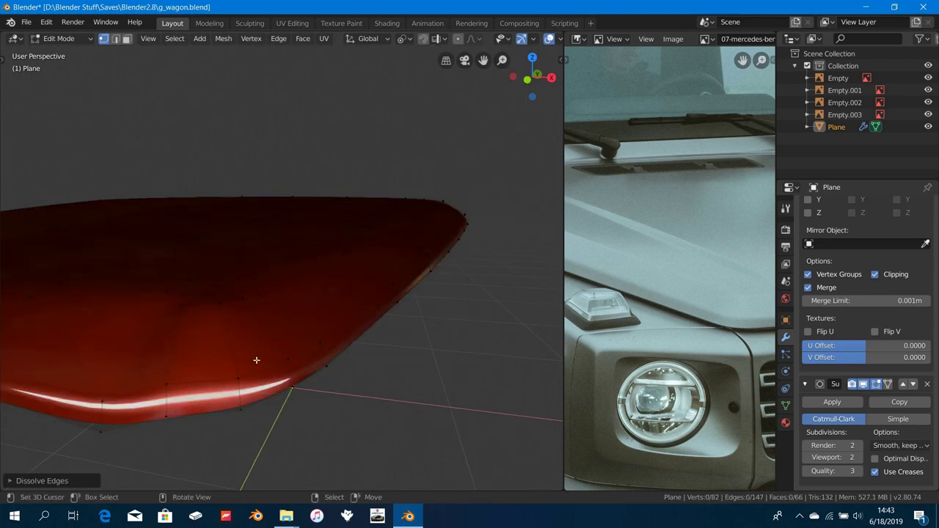
Step: Isolate the front strip by hiding its rear boundary loop and the rest of the bonnet
key("KP_1")
middle_click_drag(179, 340, 264, 324, "shift")
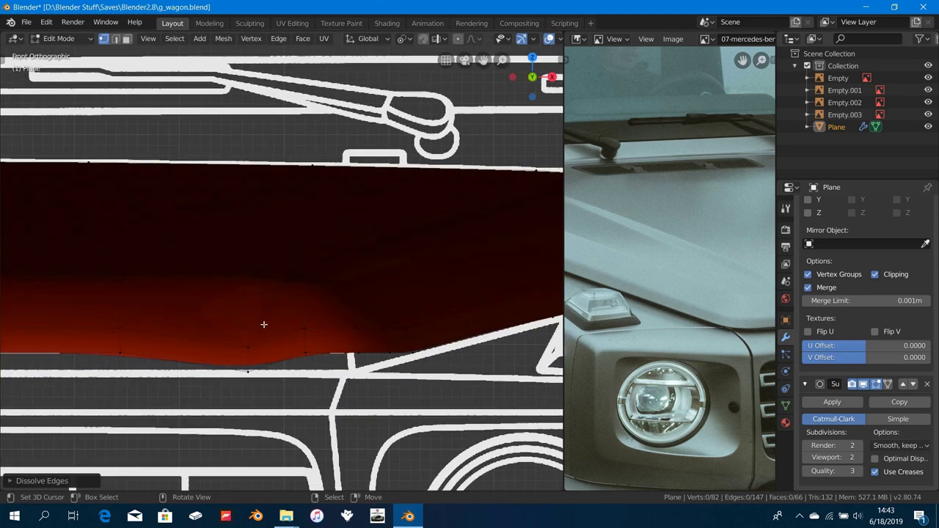
middle_click_drag(350, 306, 235, 398)
left_click(223, 418, "alt")
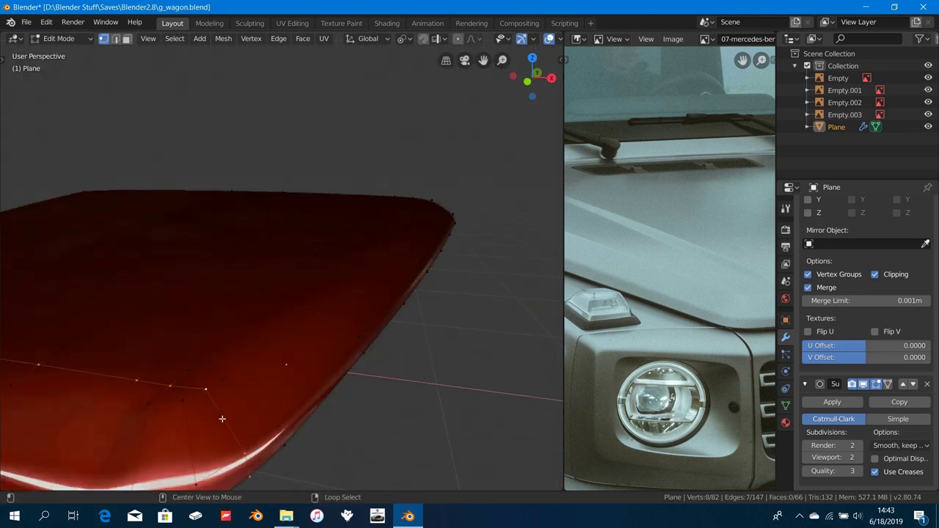
key("h")
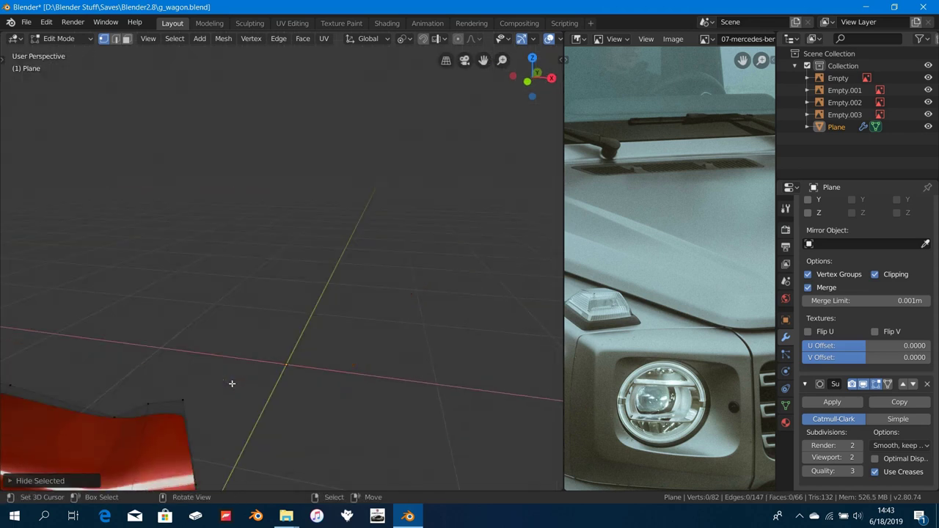
Step: Stretch the vertical edge loop near the strip's corner along Z towards the lower blueprint line in wireframe front view
key("KP_1")
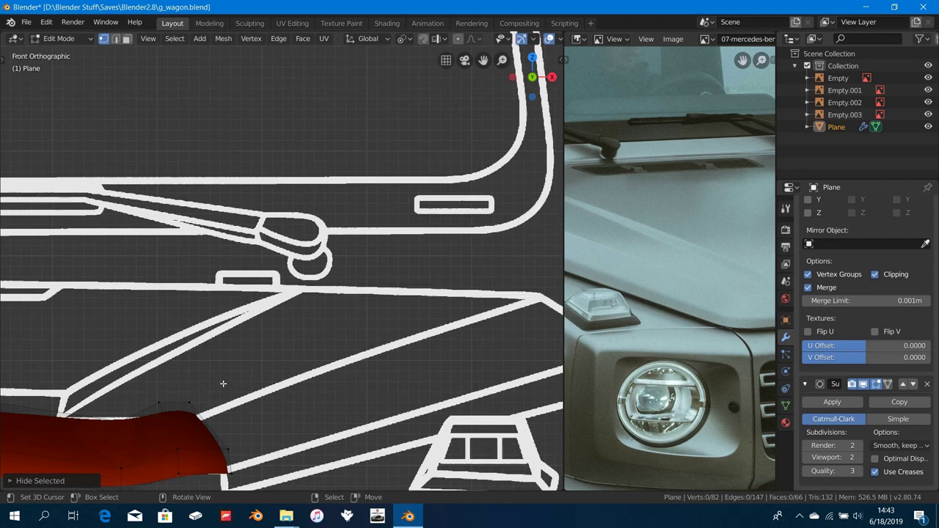
scroll(223, 382, "up", 3)
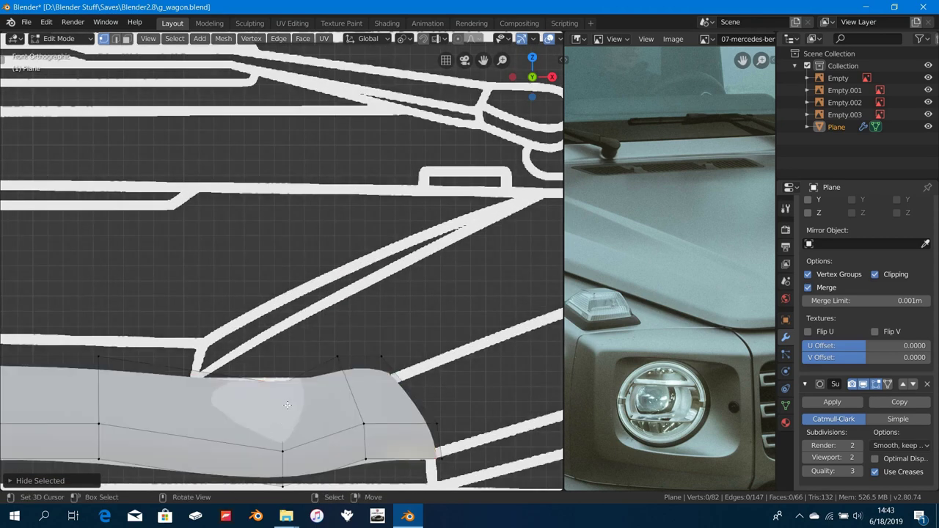
key("z")
left_click(230, 402)
middle_click_drag(290, 418, 316, 333, "shift")
right_click(316, 333, "alt")
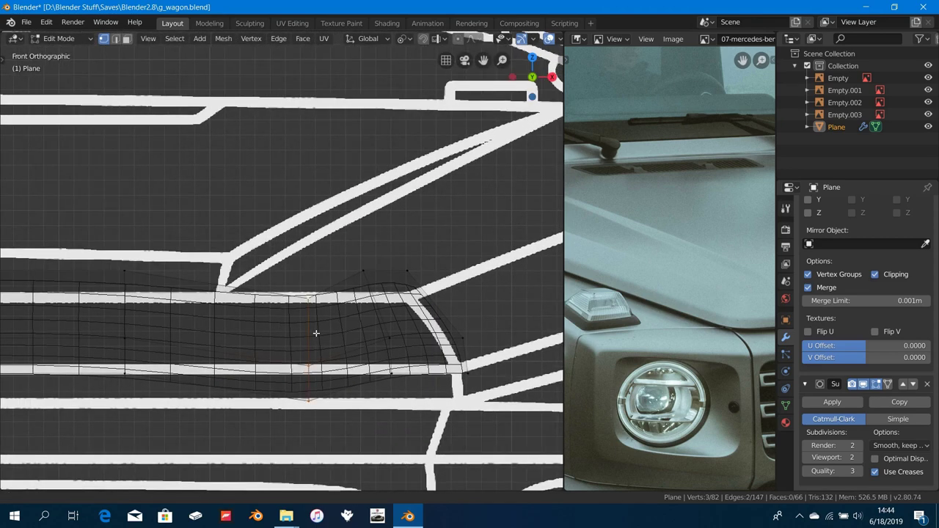
scroll(323, 337, "up", 3)
key("s")
key("z")
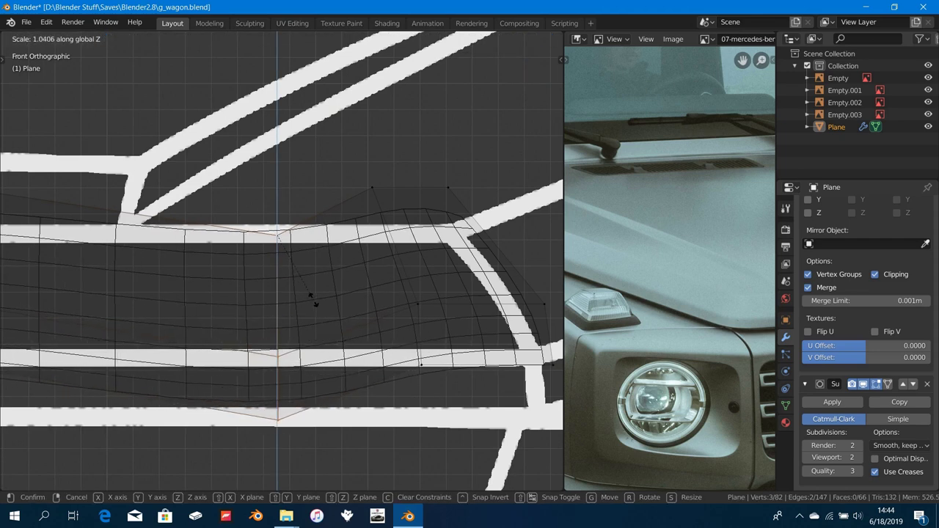
left_click(316, 332)
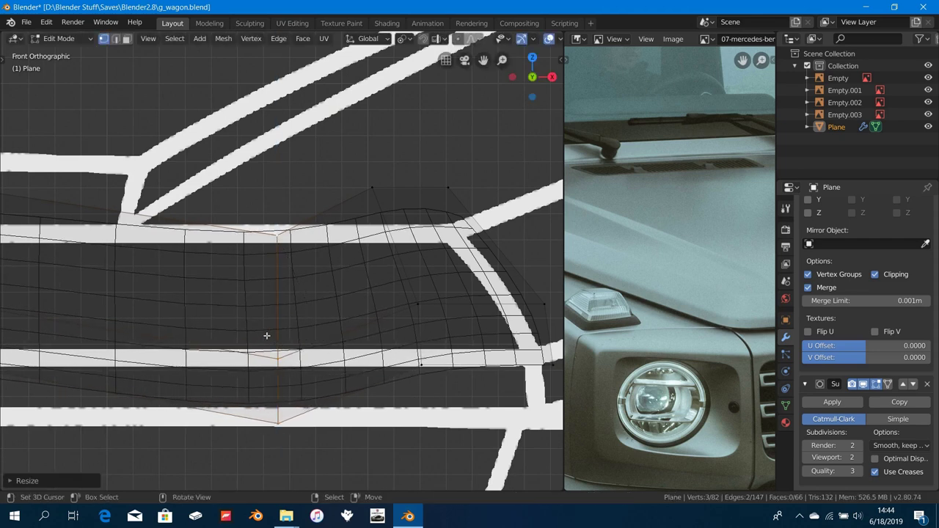
Step: Scale only the corner loop's top and bottom vertices along Z, setting the bottom one on the lower blueprint line
left_click_drag(258, 331, 308, 379)
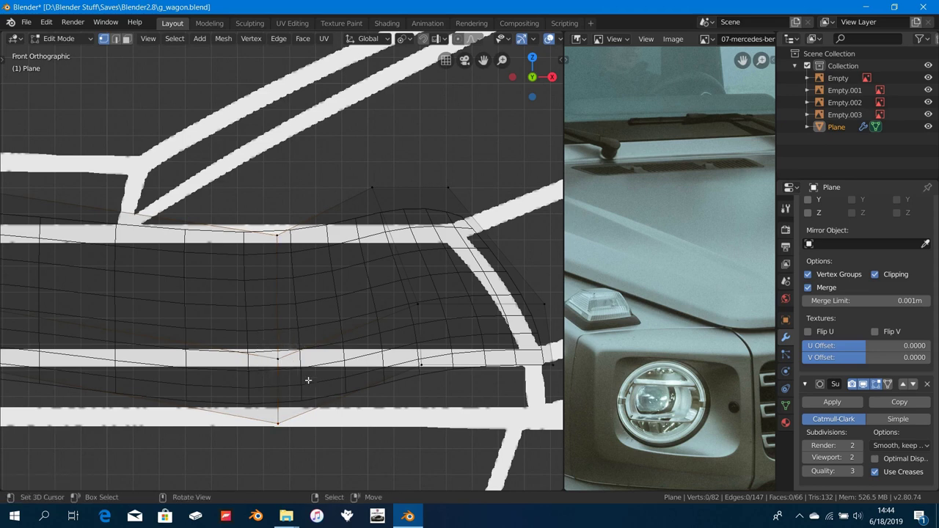
left_click_drag(266, 347, 298, 379, "ctrl")
key("s")
key("z")
left_click(296, 331)
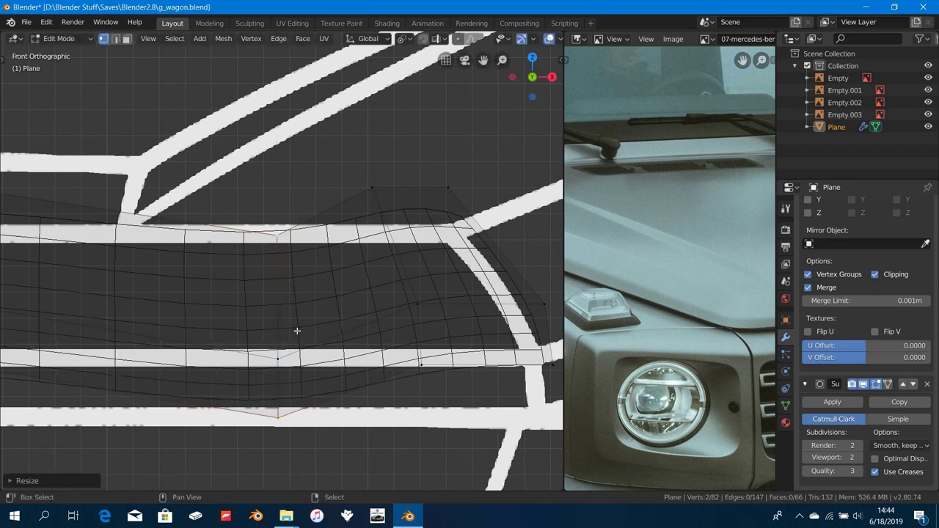
Step: Move the next vertical edge loop towards the centre down along Z so its top meets the blueprint line
scroll(297, 332, "down", 1)
middle_click_drag(302, 333, 402, 358, "shift")
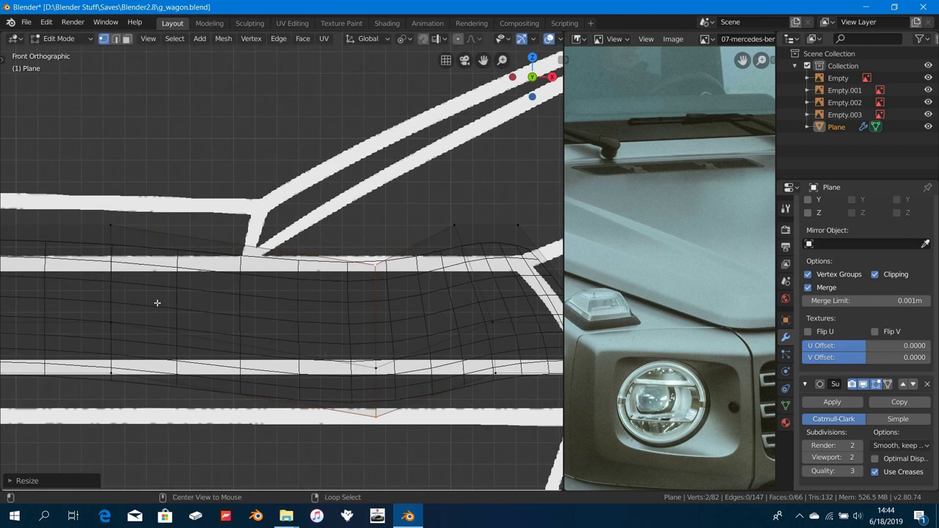
right_click(111, 262, "alt")
middle_click_drag(134, 286, 257, 273, "shift")
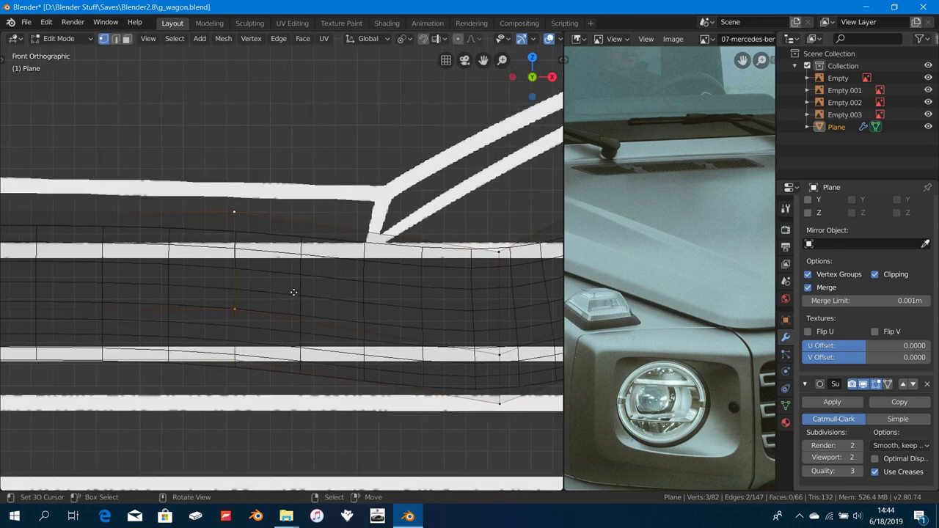
key("g")
key("z")
left_click(300, 358)
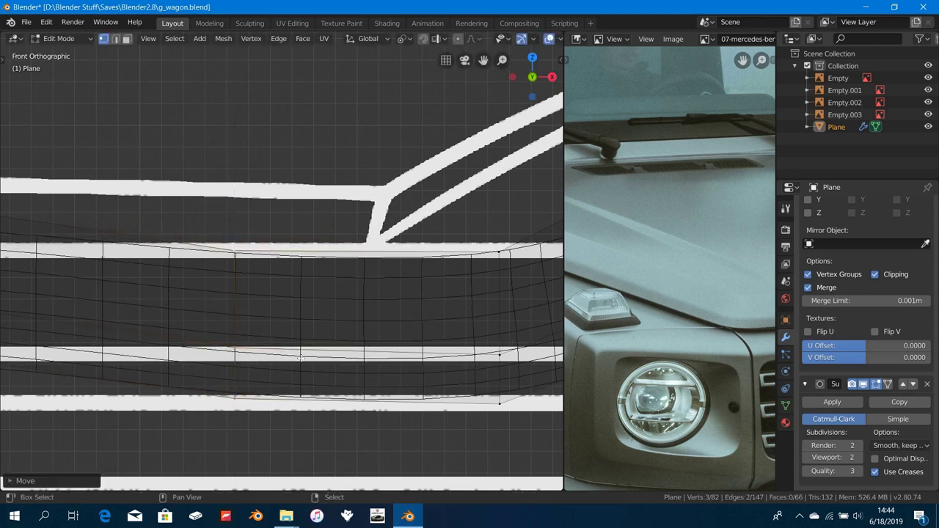
Step: Stretch this loop along Z to the middle blueprint line, and scale its top and bottom vertices to about 0.957 without the middle one
key("s")
key("z")
left_click(270, 375)
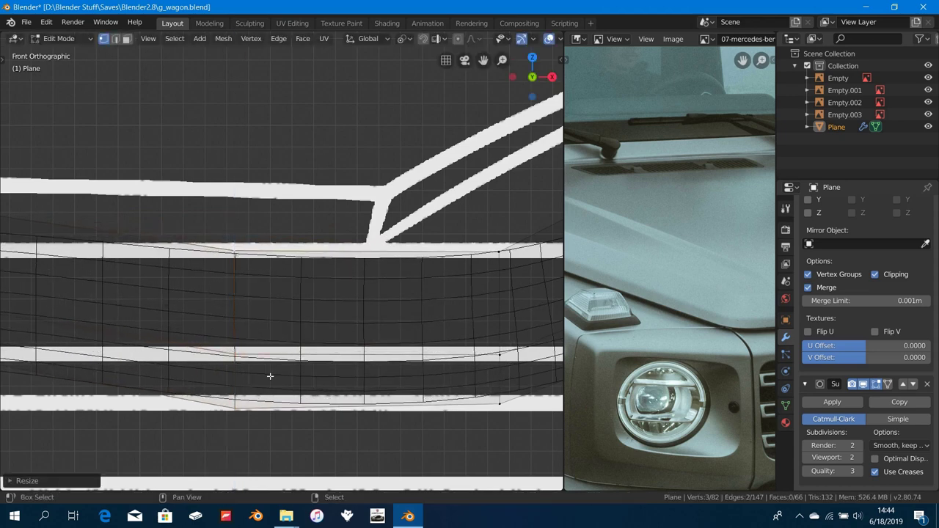
left_click_drag(188, 335, 258, 369, "ctrl")
key("s")
key("z")
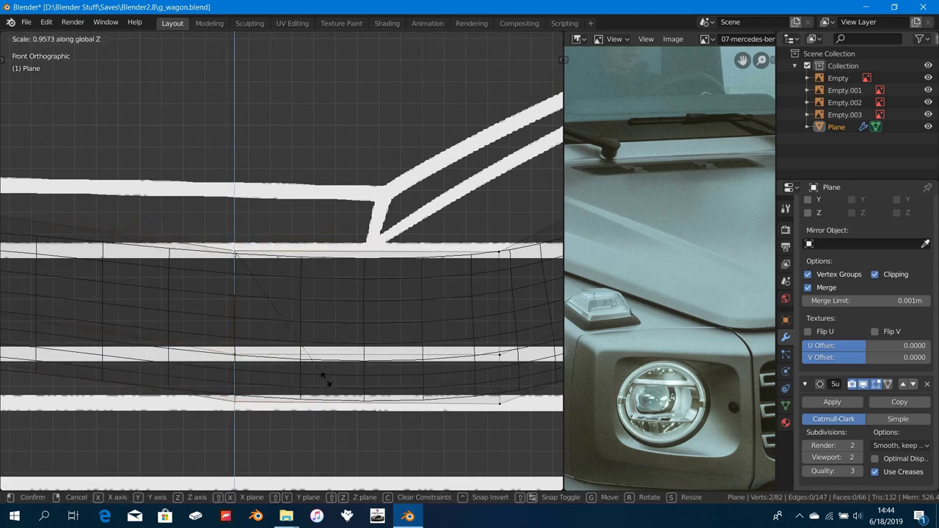
left_click(326, 379)
Step: Move the vertical edge loop nearest the centreline down along Z so its top meets the blueprint line
scroll(399, 394, "down", 2)
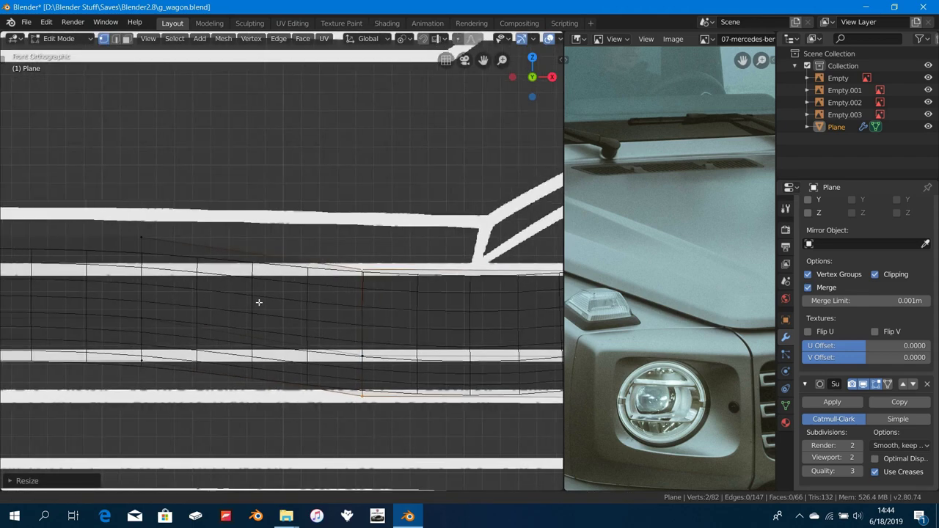
middle_click_drag(259, 302, 327, 308, "shift")
right_click(225, 285, "alt")
middle_click_drag(231, 285, 294, 278, "shift")
scroll(335, 301, "up", 1)
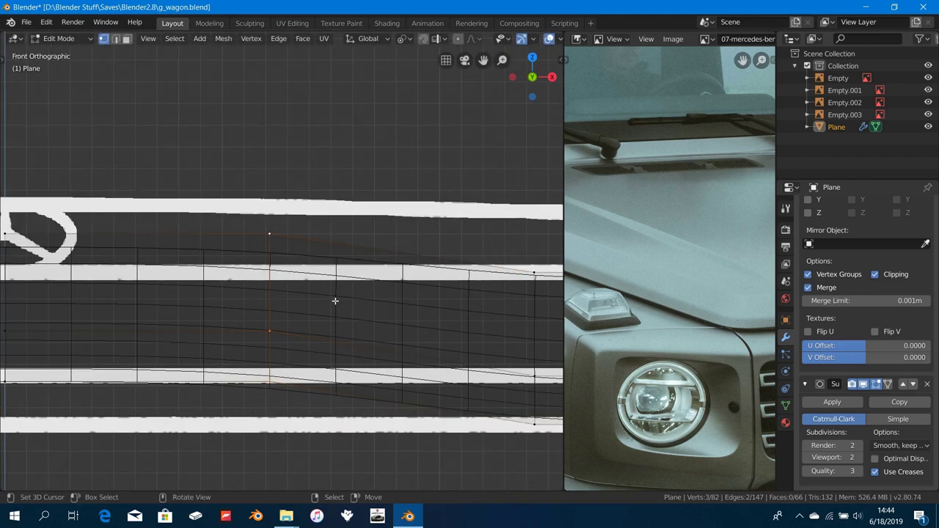
key("g")
key("z")
left_click(336, 335)
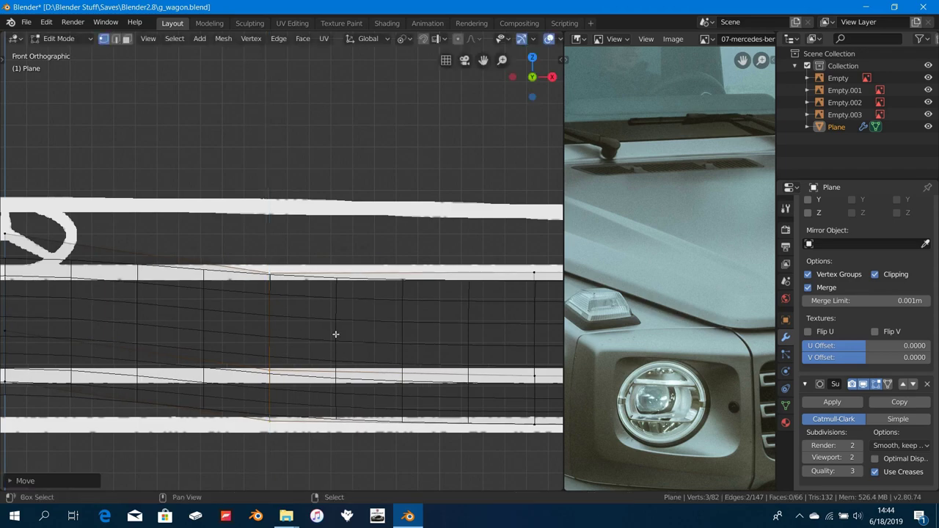
Step: Stretch the loop beside the centreline along Z, and scale its top and bottom vertices to about 0.967 without the middle one
key("s")
key("z")
left_click(377, 349)
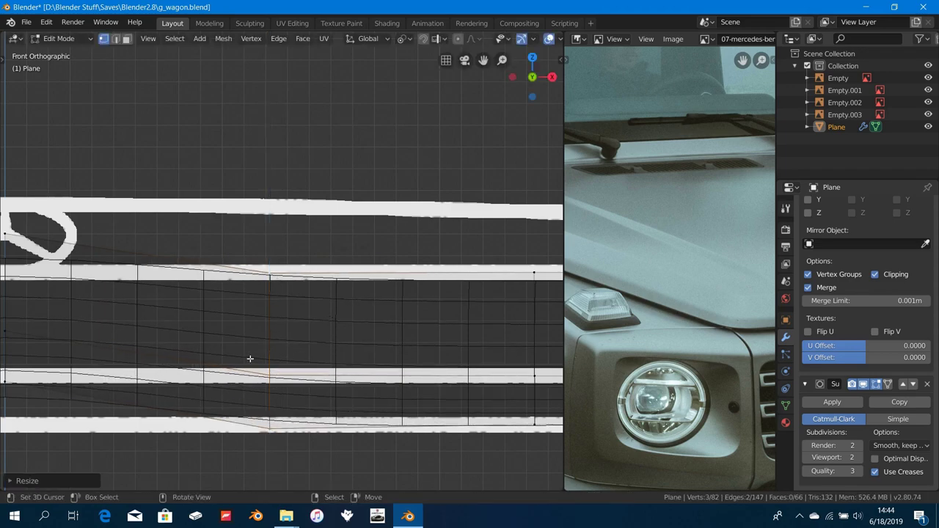
right_click(266, 371, "shift")
key("s")
key("z")
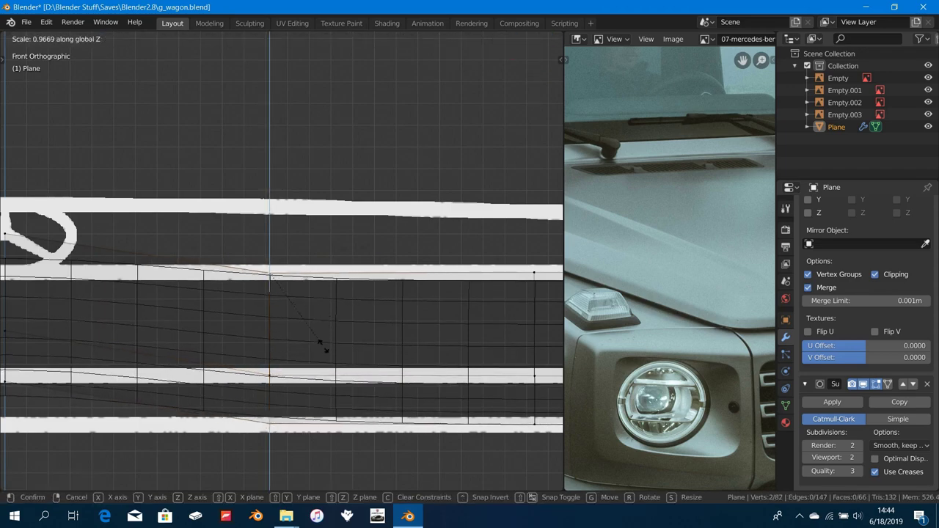
left_click(320, 346)
Step: Move the centreline edge loop, together with the connected lower boundary vertices, down about 0.017 m along Z
scroll(253, 341, "down", 3)
middle_click_drag(195, 334, 301, 310, "shift")
scroll(338, 324, "up", 3)
right_click(303, 298, "alt")
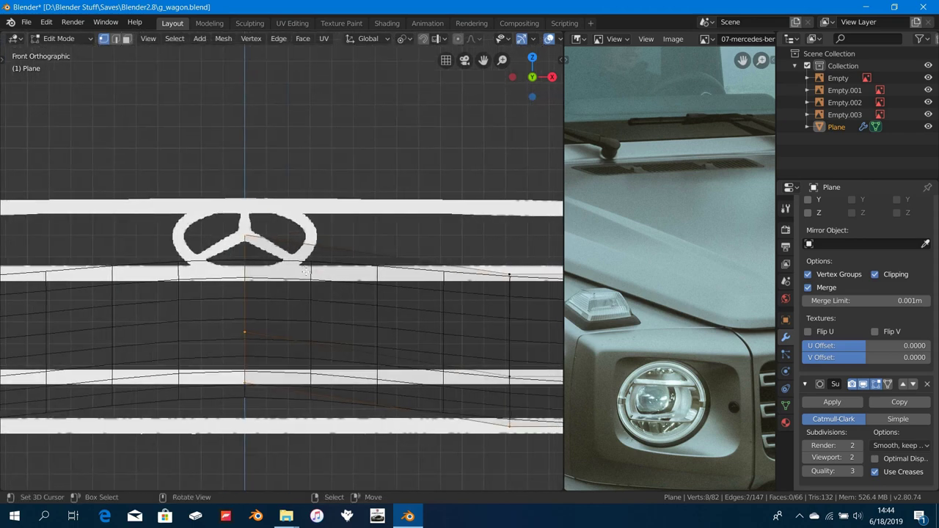
key("g")
key("z")
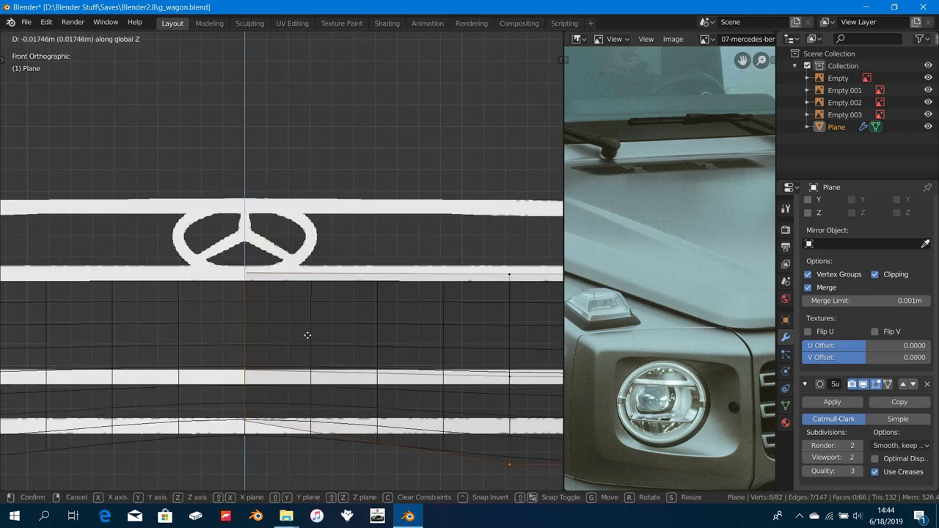
left_click(308, 338)
Step: Stretch the selected centreline and lower boundary vertices along Z so the centre's middle vertex meets the middle blueprint line
key("s")
key("z")
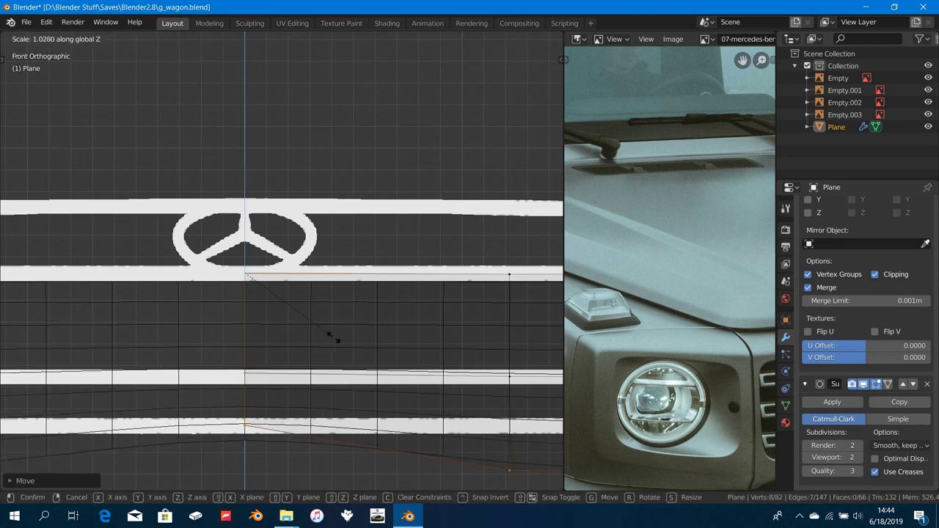
left_click(371, 368)
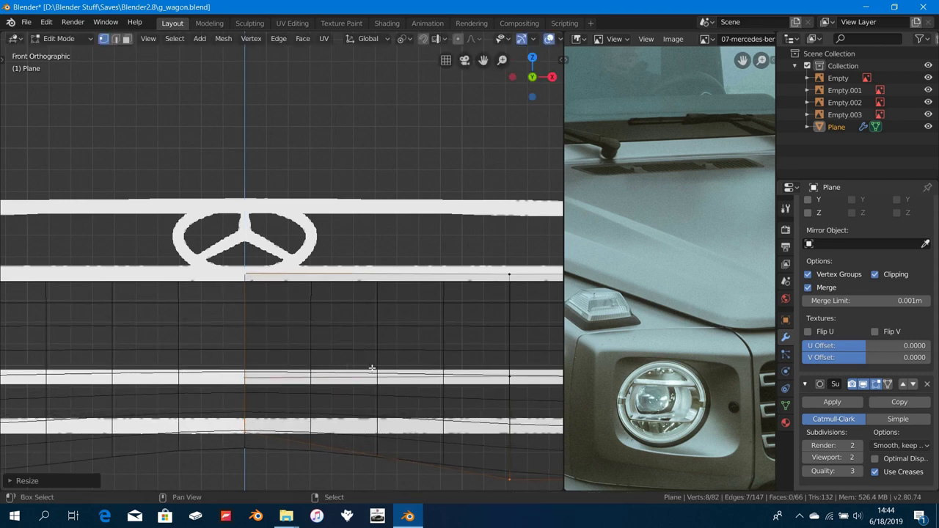
Step: Fine-tune the centreline selection's Z scale, and shrink it without the middle vertex so its bottom meets the lower blueprint line
key("s")
key("z")
left_click(305, 351)
left_click_drag(235, 362, 253, 373, "ctrl+shift")
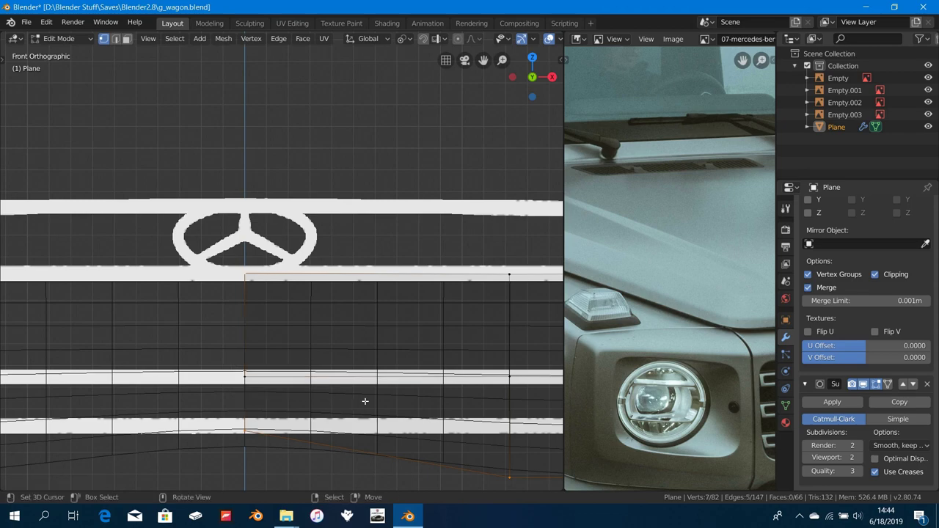
key("s")
key("z")
left_click(349, 385)
scroll(364, 385, "down", 1)
middle_click_drag(385, 382, 292, 344, "shift")
middle_click_drag(400, 347, 313, 349, "shift")
scroll(337, 346, "down", 6)
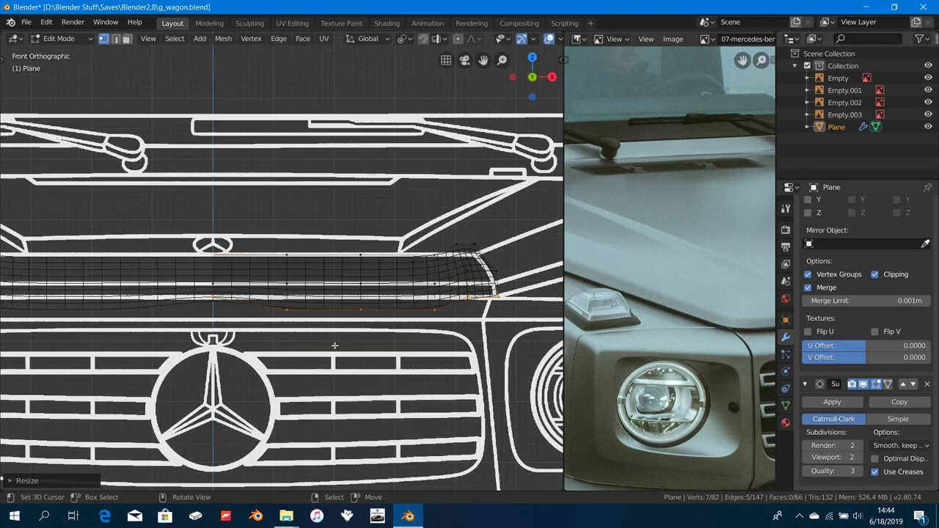
Step: Scale the top and bottom vertices of the first loop beside the centreline along Z so the bottom meets the lower blueprint line
scroll(334, 345, "up", 8)
right_click(310, 292, "alt")
middle_click_drag(332, 333, 310, 322, "shift")
left_click_drag(247, 330, 317, 377)
key("s")
key("z")
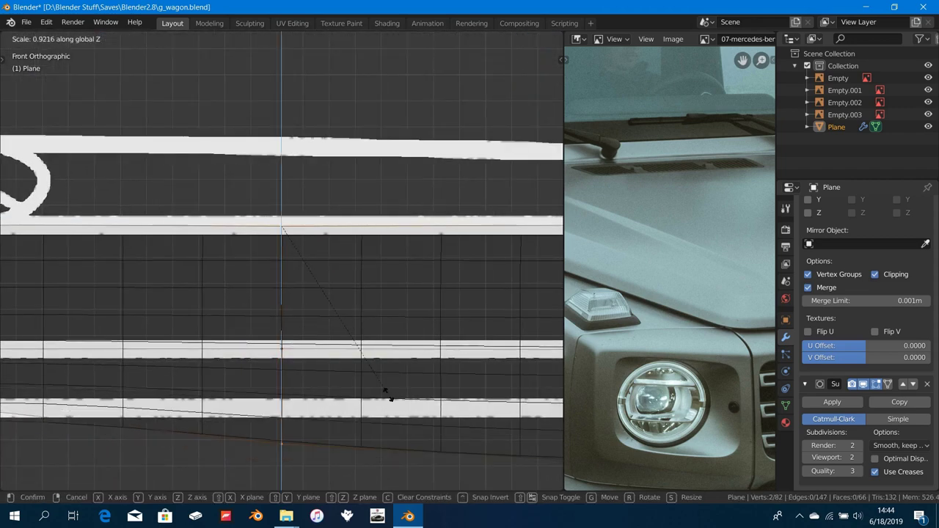
left_click(342, 372)
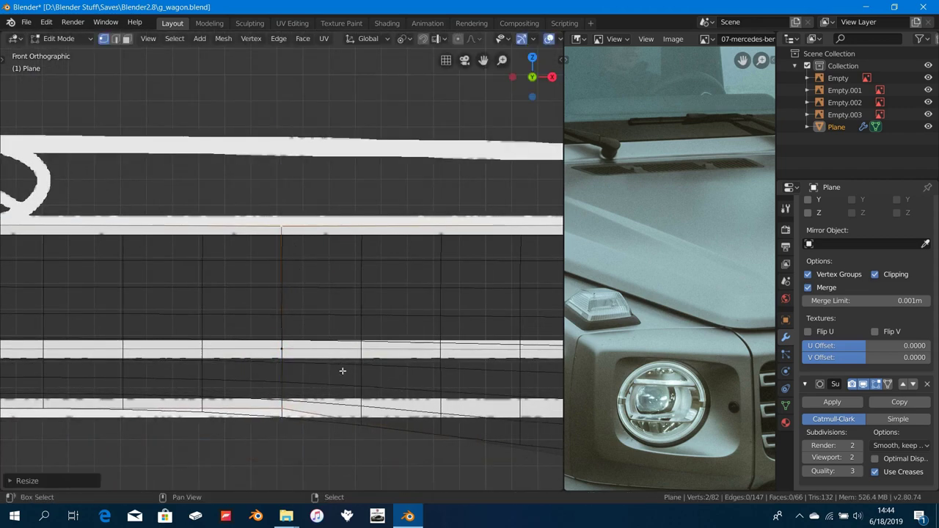
Step: Scale the second loop from the centreline along Z, excluding its middle vertex, so its bottom meets the lower blueprint line
scroll(257, 357, "down", 2)
middle_click_drag(256, 357, 224, 358, "shift")
scroll(223, 359, "up", 2)
right_click(327, 250)
middle_click_drag(334, 396, 310, 370, "shift")
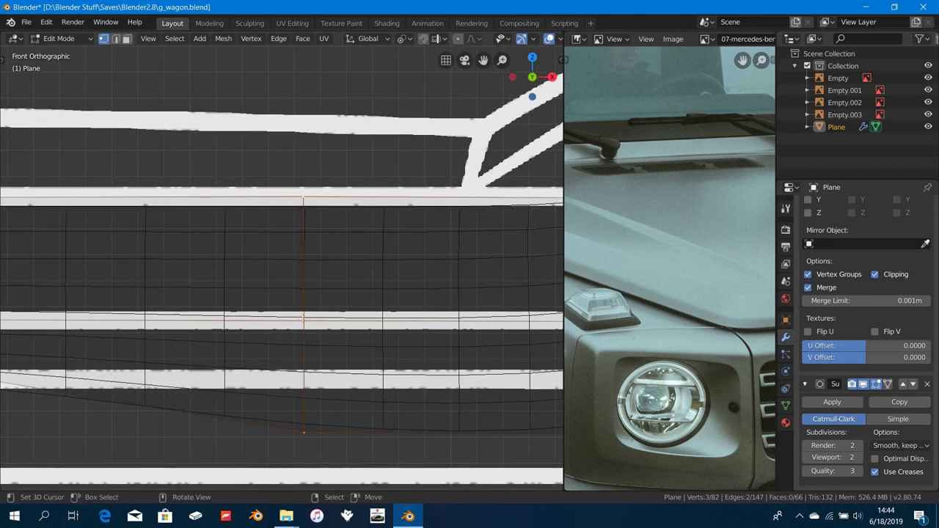
right_click(317, 410, "shift")
key("s")
key("z")
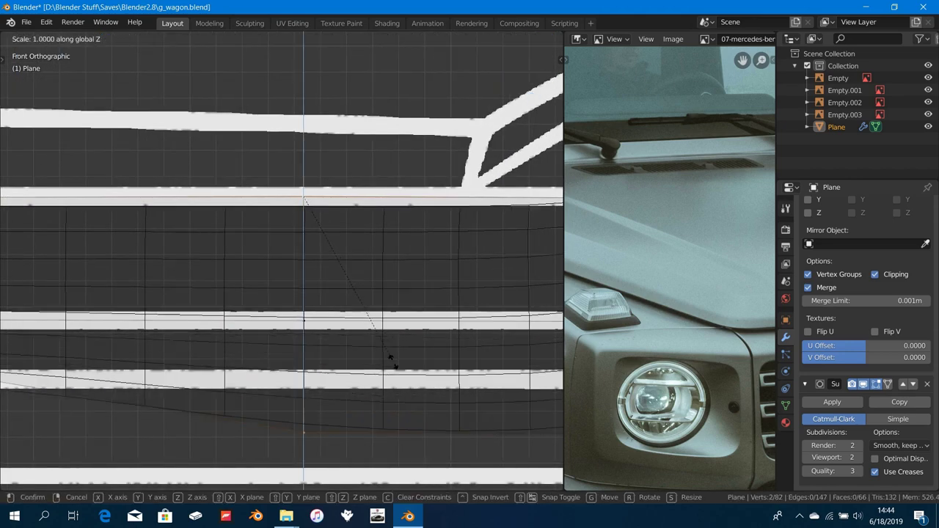
left_click(385, 358)
Step: Scale the third loop from the centreline along Z without its middle vertex, bringing its bottom onto the lower blueprint line
scroll(395, 340, "down", 2)
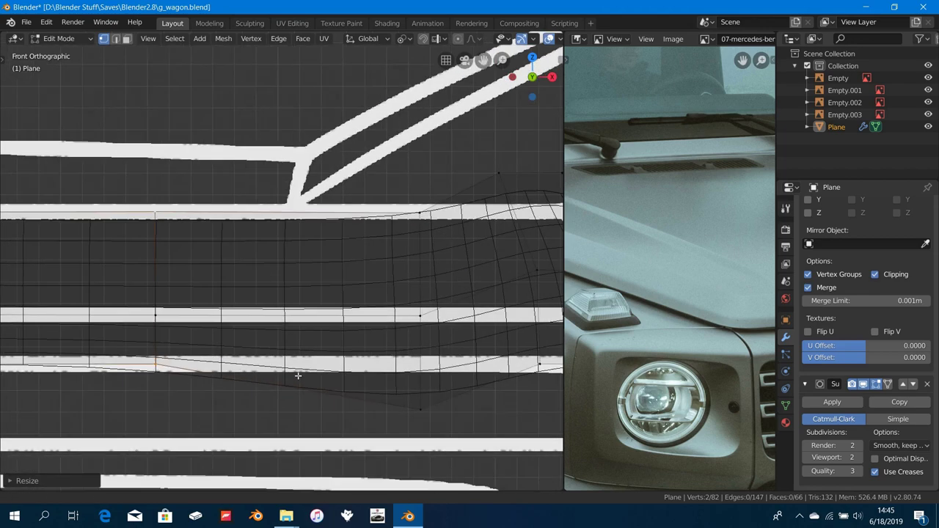
middle_click_drag(396, 340, 308, 343, "shift")
scroll(314, 315, "up", 2)
right_click(345, 246, "alt")
scroll(344, 264, "down", 1)
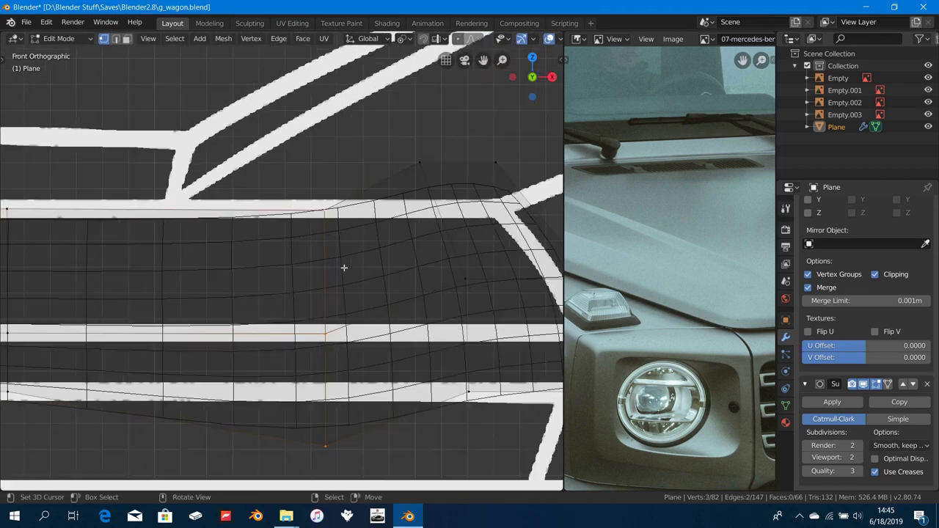
left_click_drag(288, 296, 343, 351, "ctrl")
key("s")
key("z")
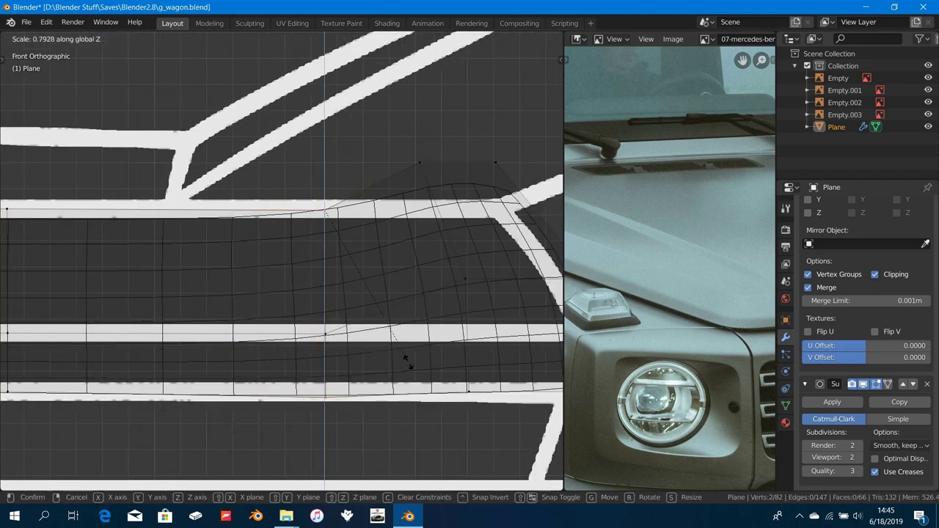
left_click(367, 334)
Step: Move the fourth vertical loop, just before the outer corner, down about 0.017 m along Z to the upper blueprint line
scroll(382, 337, "down", 3)
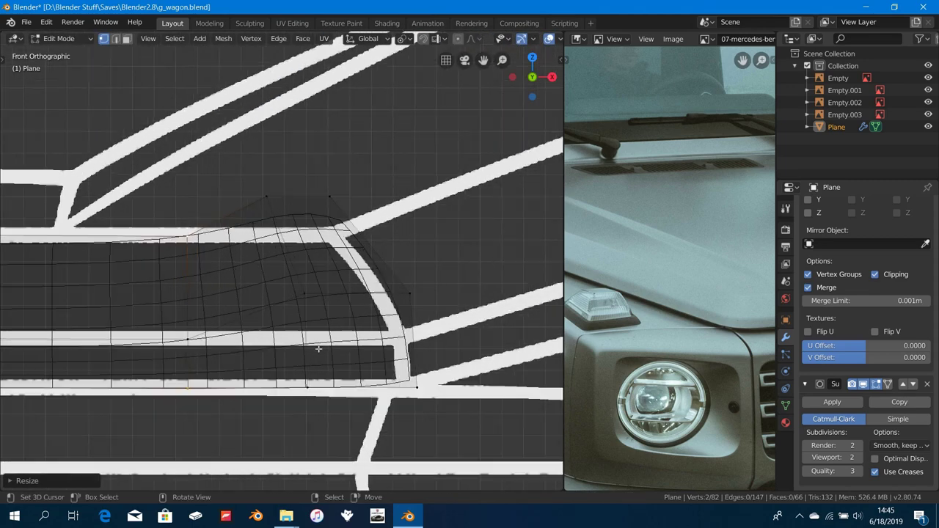
middle_click_drag(358, 308, 345, 328, "shift")
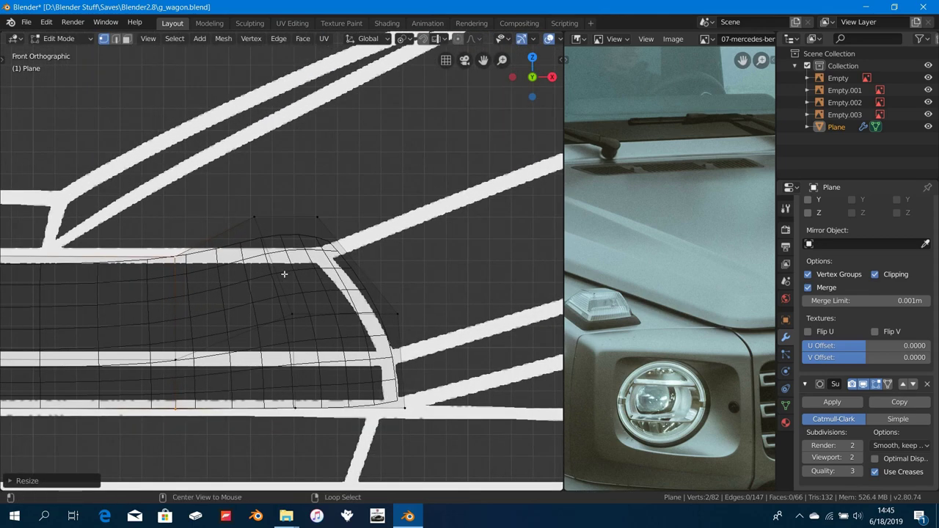
left_click(266, 248, "shift")
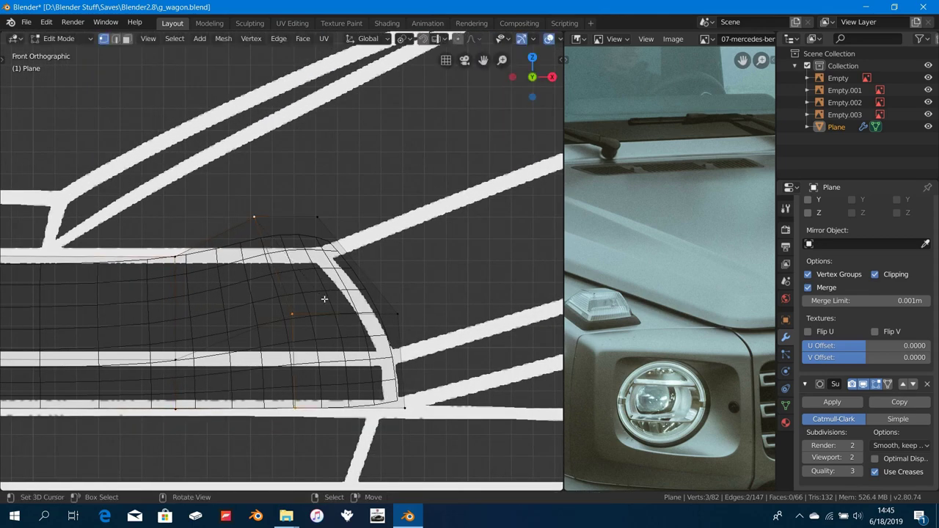
key("g")
key("z")
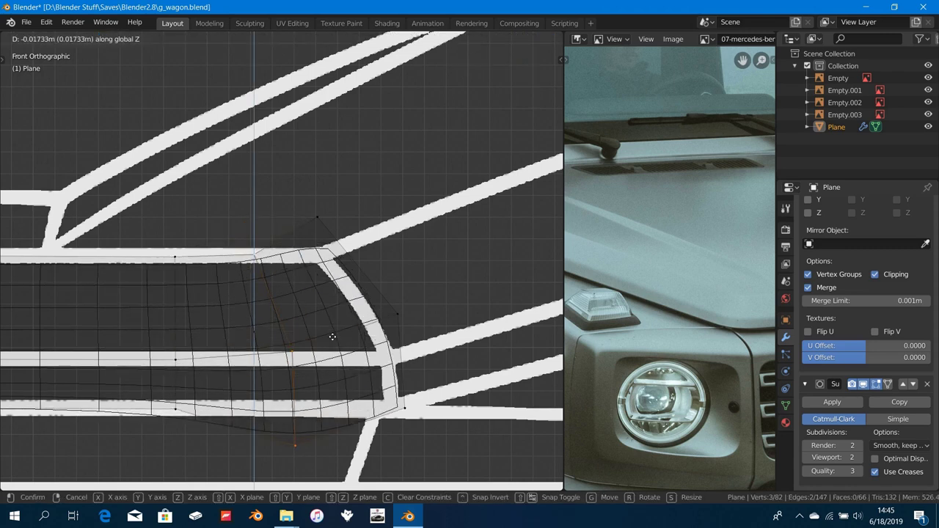
left_click(332, 337)
key("b")
middle_click_drag(234, 246, 288, 283)
key("s")
key("z")
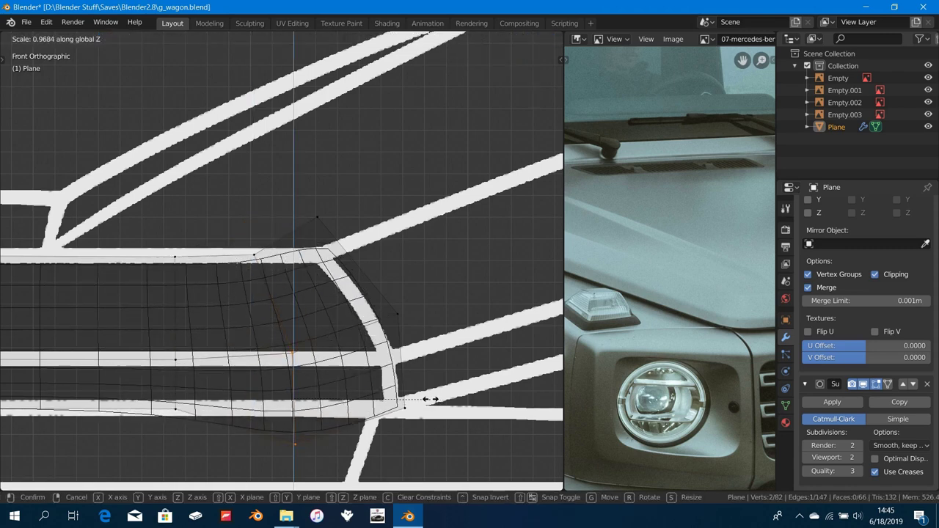
left_click(426, 400)
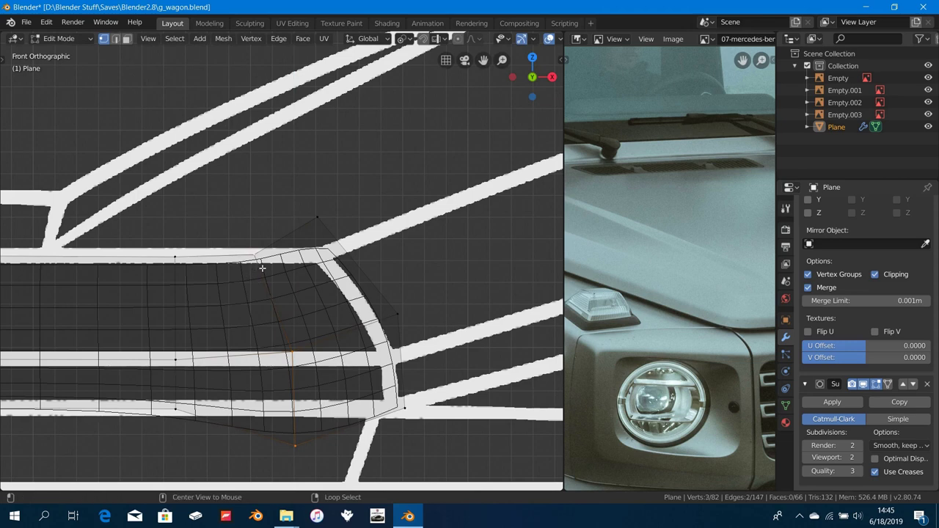
left_click_drag(251, 319, 333, 382, "ctrl")
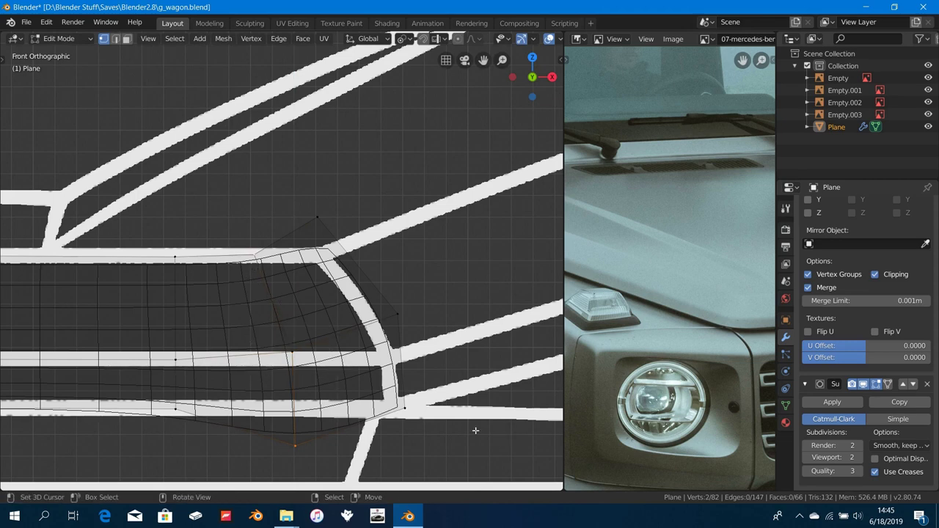
key("s")
key("z")
left_click(410, 384)
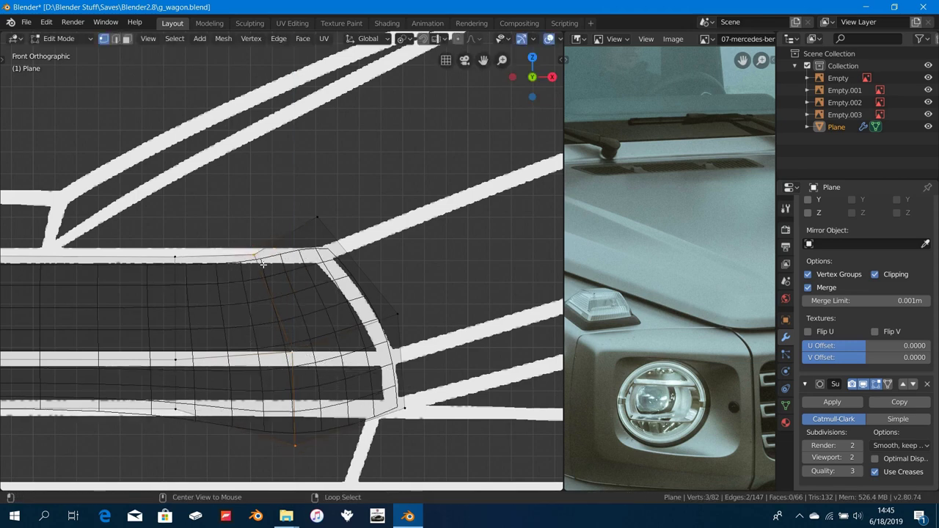
Step: Stretch the fourth loop to about 1.066 along Z, and scale its top and bottom vertices to about 0.75 without the middle one
key("s")
key("z")
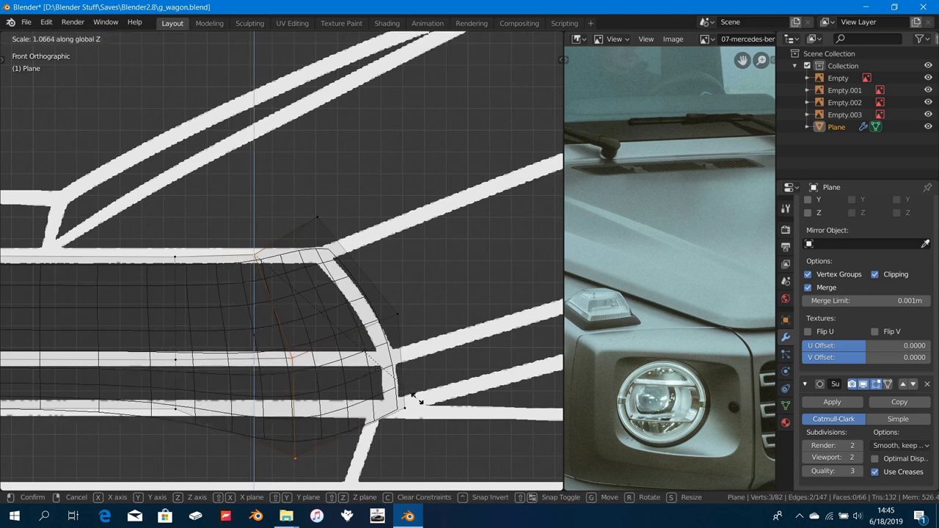
left_click(258, 339)
left_click_drag(261, 335, 326, 393)
key("z")
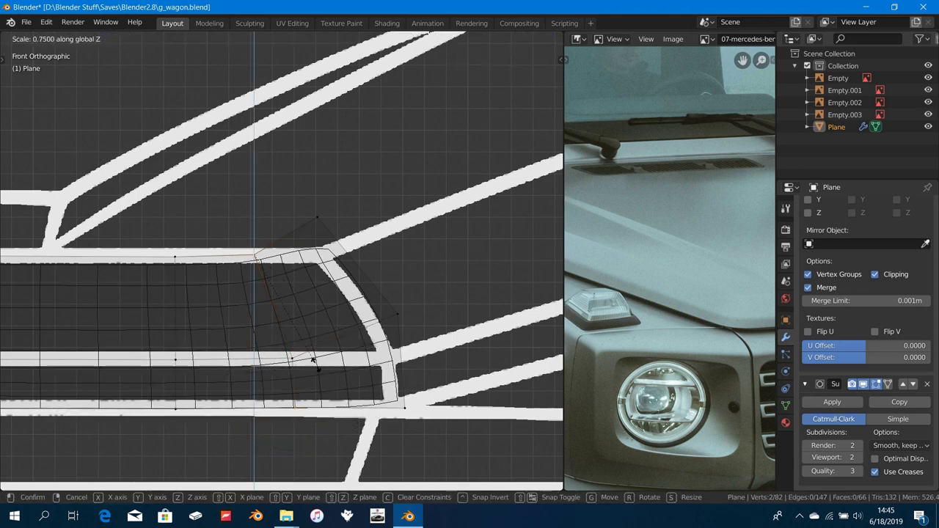
left_click(328, 376)
Step: Move the strip's outermost vertical loop down along Z so its top vertex meets the upper blueprint line at the corner
middle_click_drag(377, 289, 325, 327, "shift")
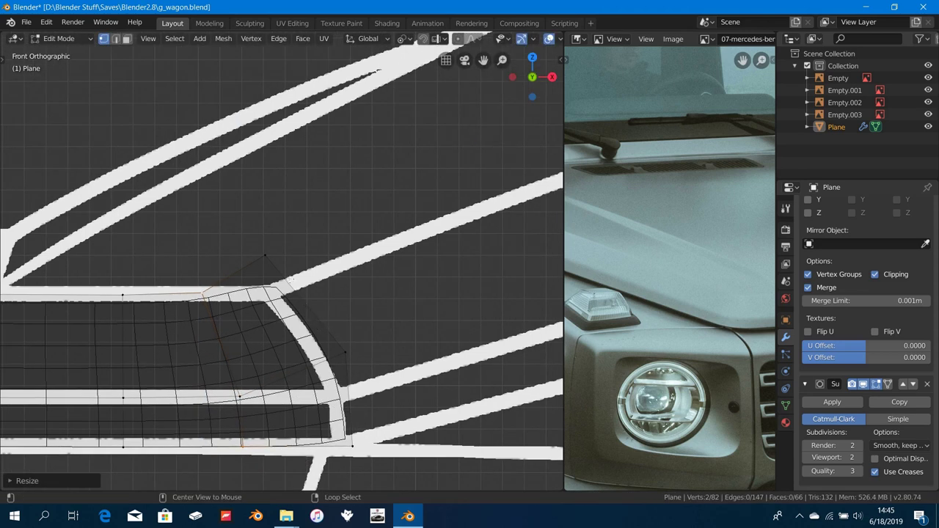
left_click(310, 294, "alt")
key("g")
key("z")
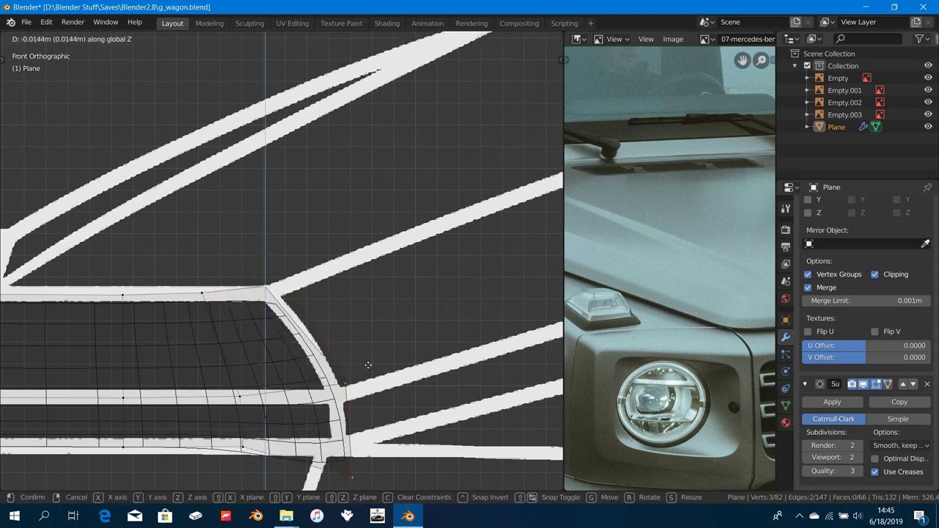
left_click(373, 386)
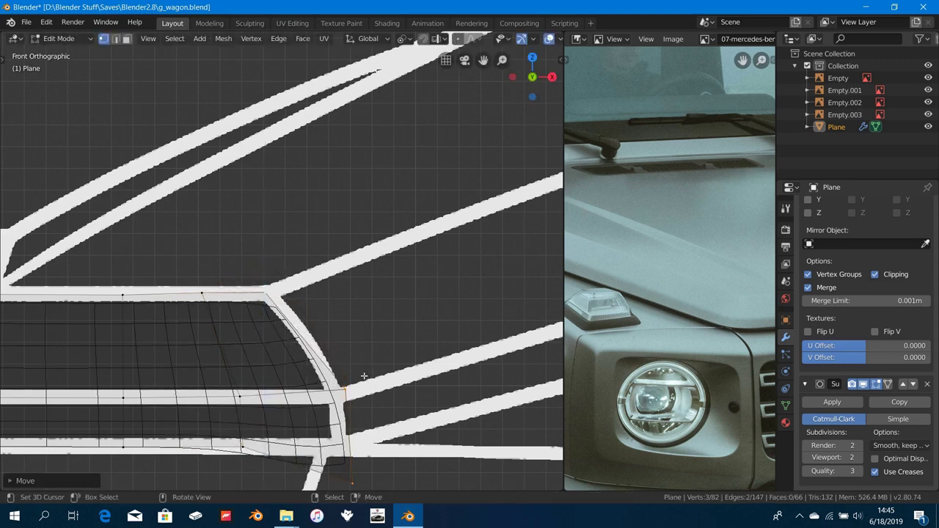
Step: Stretch the outermost loop along Z so its middle vertex meets the middle blueprint line
key("s")
key("z")
right_click(312, 324)
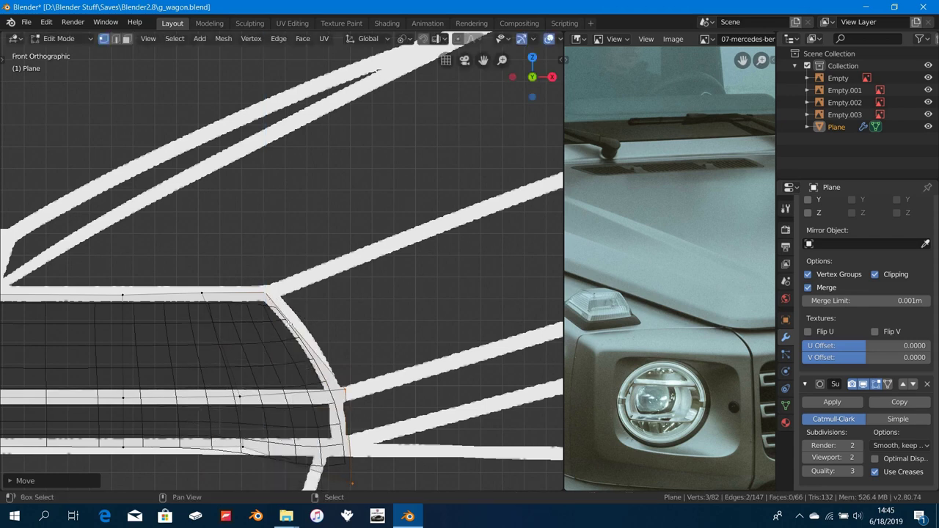
key("s")
key("z")
left_click(490, 465)
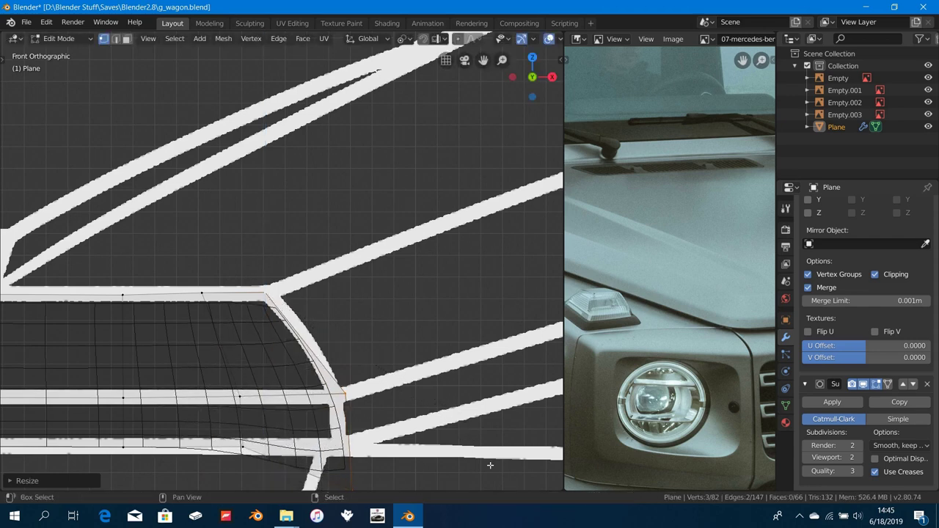
Step: Exclude the outermost loop's middle vertex and scale its top and bottom vertices along Z to the lower blueprint line
right_click(348, 397, "shift")
key("s")
key("z")
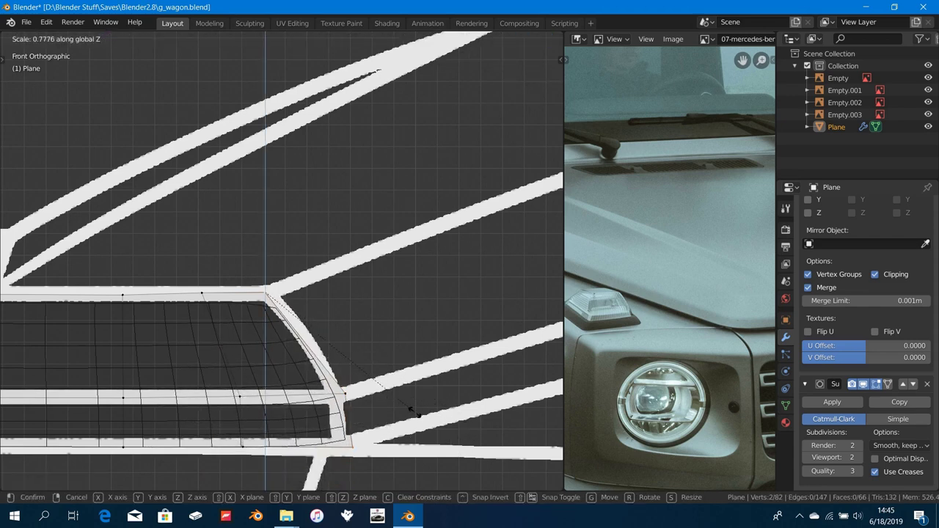
right_click(413, 411)
key("s")
key("z")
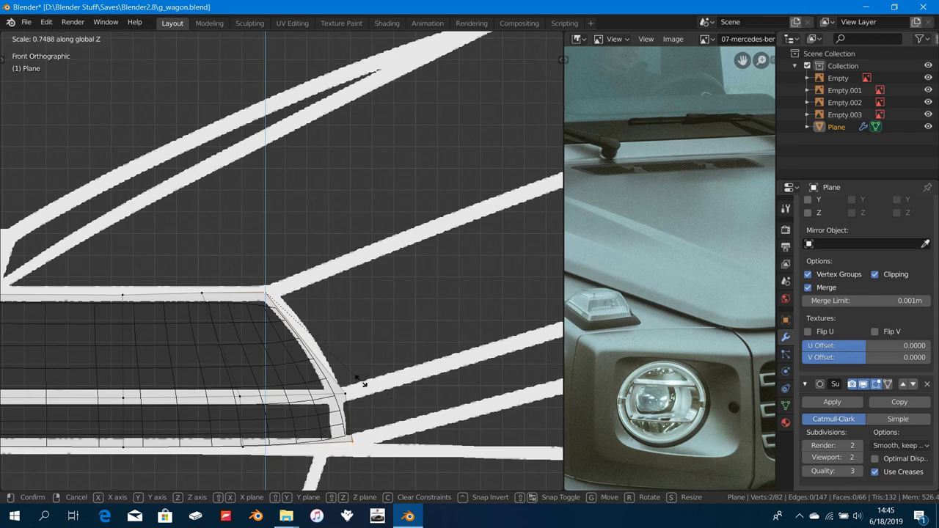
left_click(361, 381)
Step: Examine the front strip in solid shading and compare its profile with the side blueprint in the right orthographic view
middle_click_drag(408, 355, 362, 382)
scroll(377, 379, "down", 4)
key("shift+z")
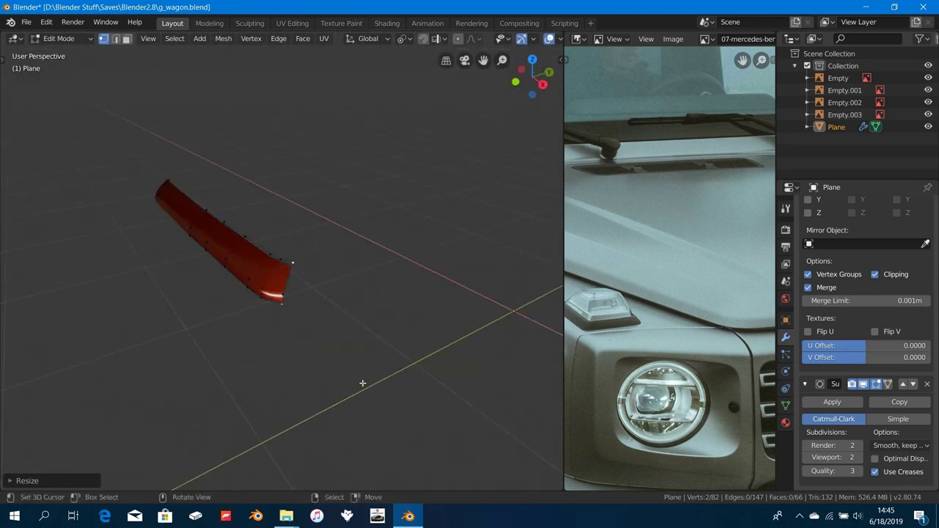
key("KP_3")
scroll(341, 345, "up", 4)
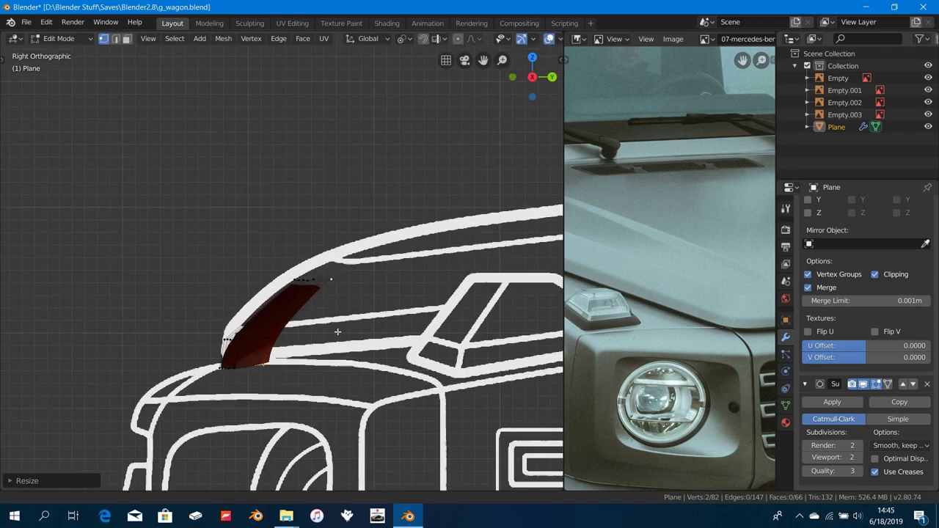
middle_click_drag(337, 331, 353, 317, "shift")
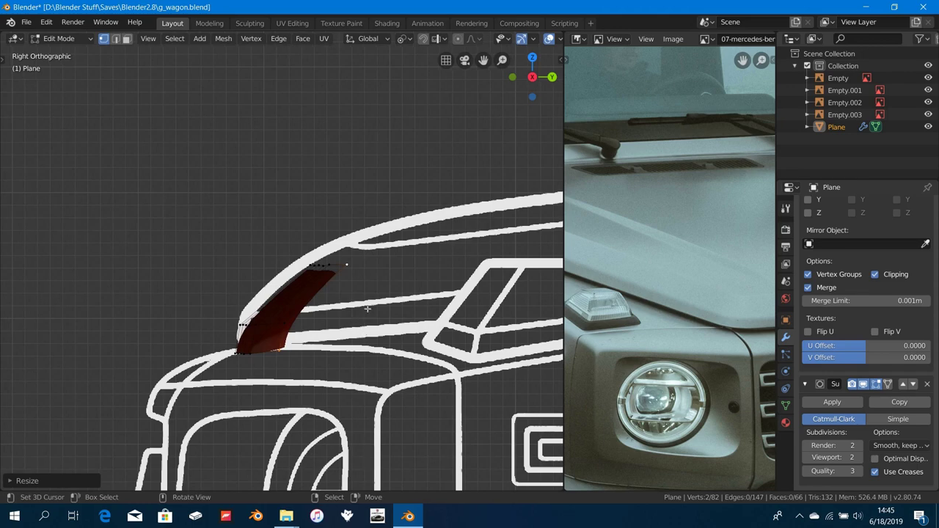
scroll(269, 329, "down", 4)
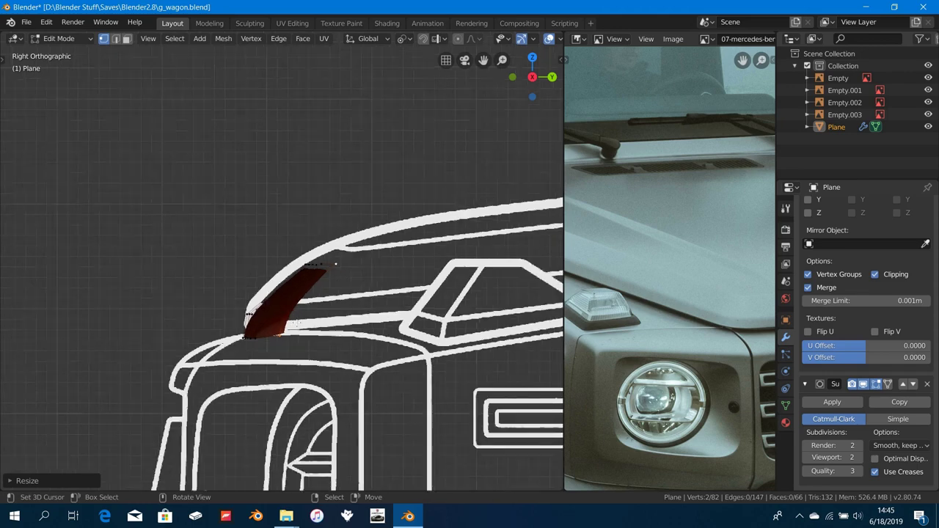
middle_click_drag(271, 314, 333, 325, "shift")
scroll(237, 319, "up", 3)
scroll(289, 329, "down", 4)
Step: Reveal the hidden bonnet mesh and display it in wireframe shading in the right orthographic view
key("alt+h")
key("KP_3")
key("z")
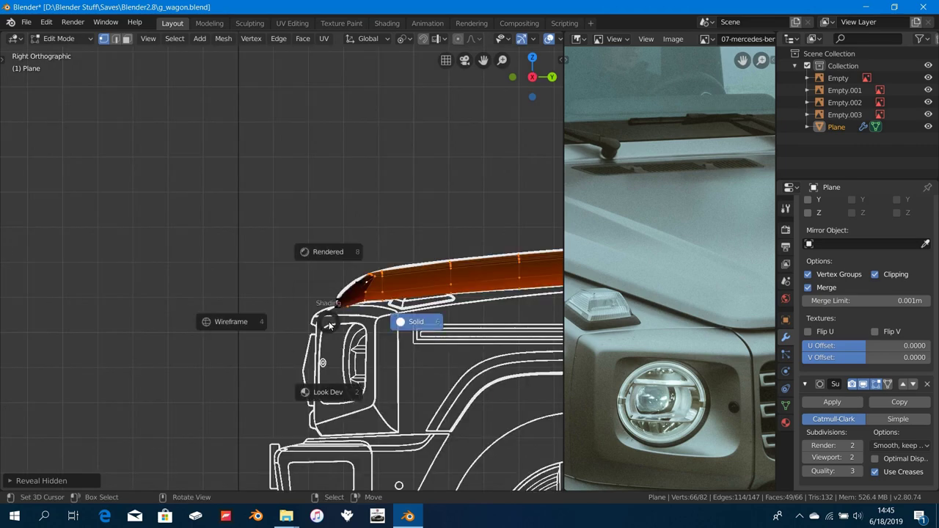
left_click(206, 327)
scroll(321, 331, "up", 5)
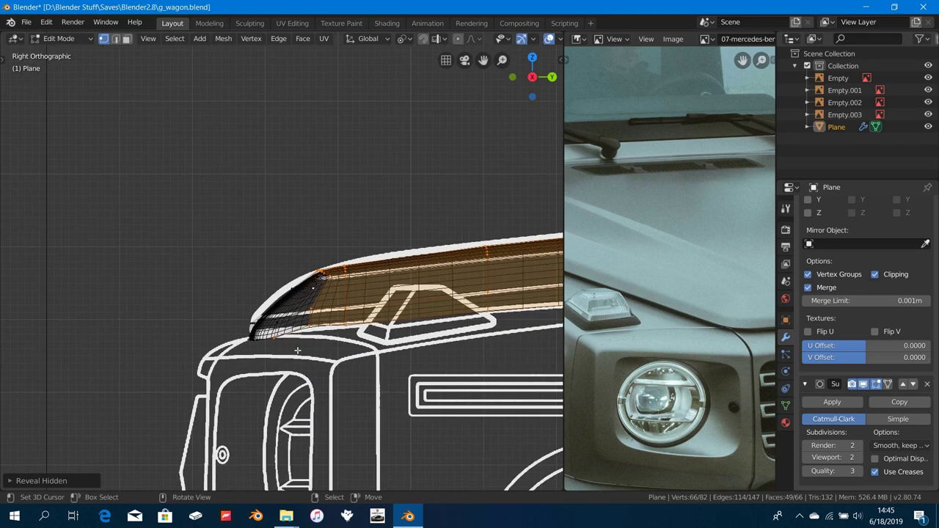
scroll(304, 350, "up", 3)
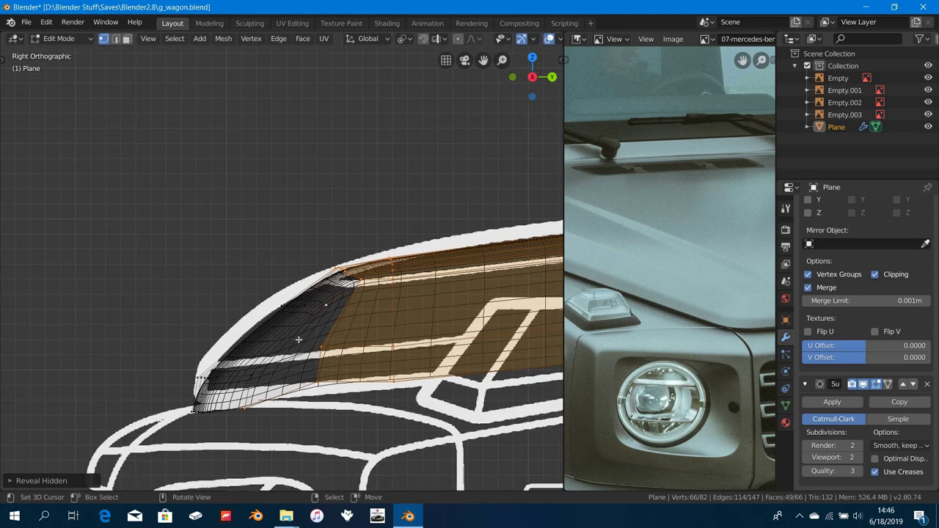
Step: Select the bonnet's front-end vertices, excluding the vertical loop behind them, and raise them along Z to follow the side blueprint's curve
left_click(293, 334, "alt")
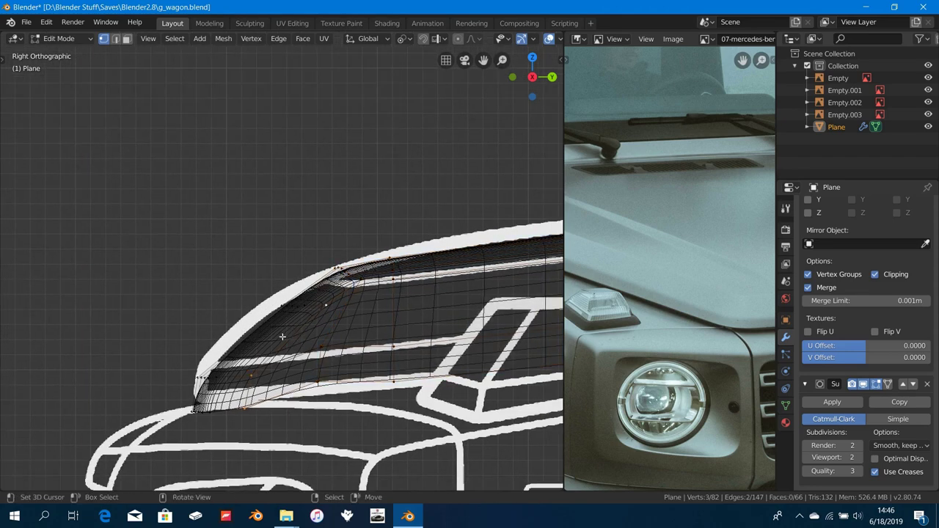
left_click_drag(310, 286, 164, 412, "ctrl")
left_click_drag(321, 308, 126, 419)
middle_click_drag(286, 382, 254, 376, "shift")
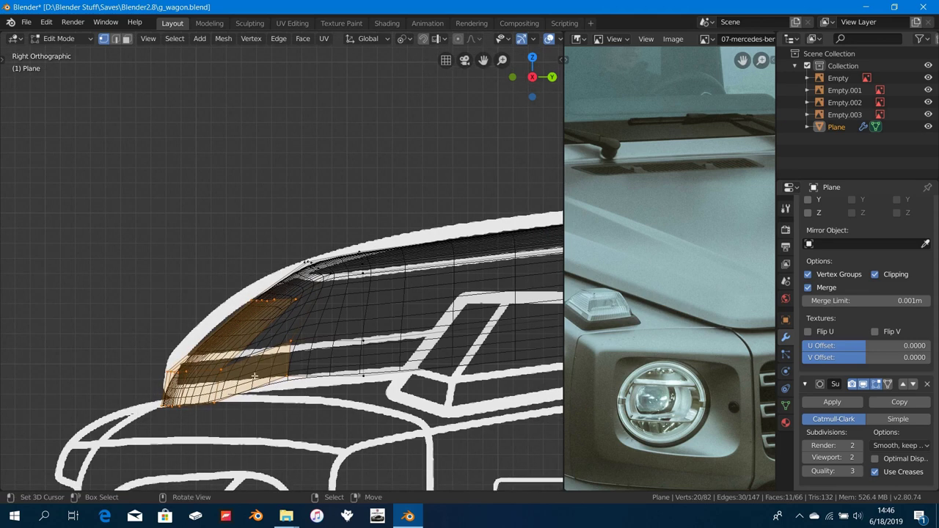
left_click_drag(328, 410, 328, 407, "ctrl")
scroll(328, 406, "up", 1)
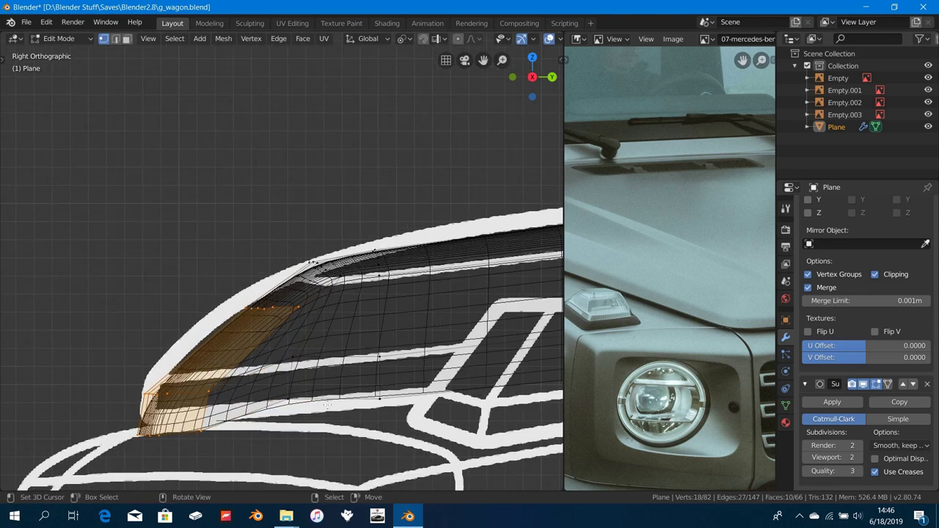
key("g")
key("z")
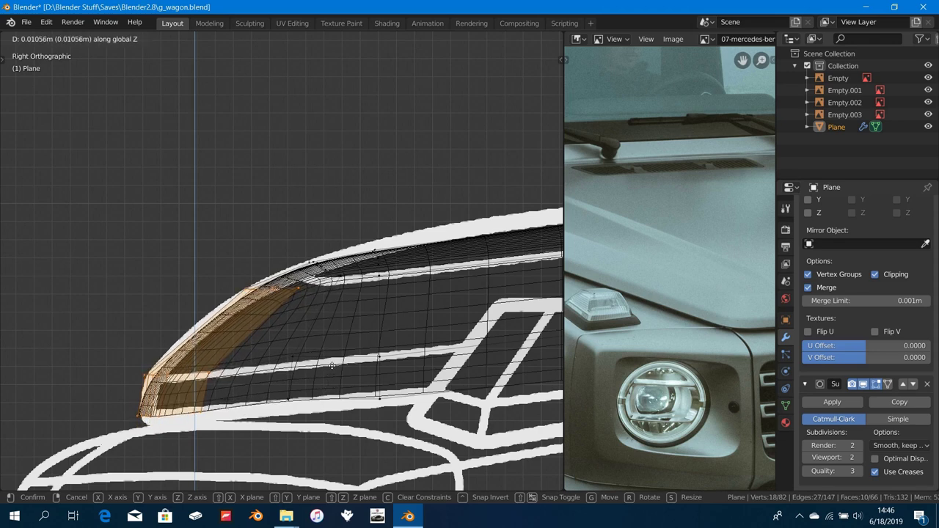
left_click(333, 404)
middle_click_drag(325, 352, 296, 367, "shift")
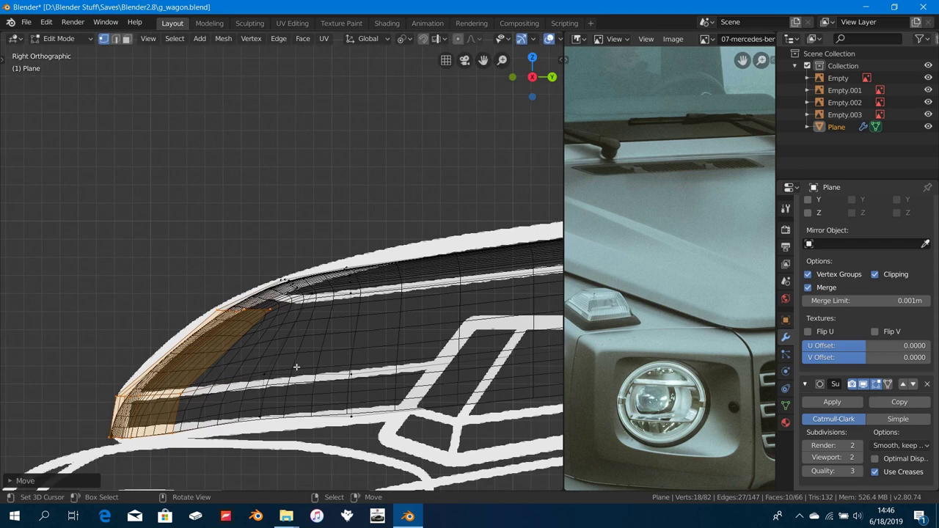
Step: Select the vertical loop just behind the front section and lower it about 0.0025 m along Z
left_click(307, 321, "alt")
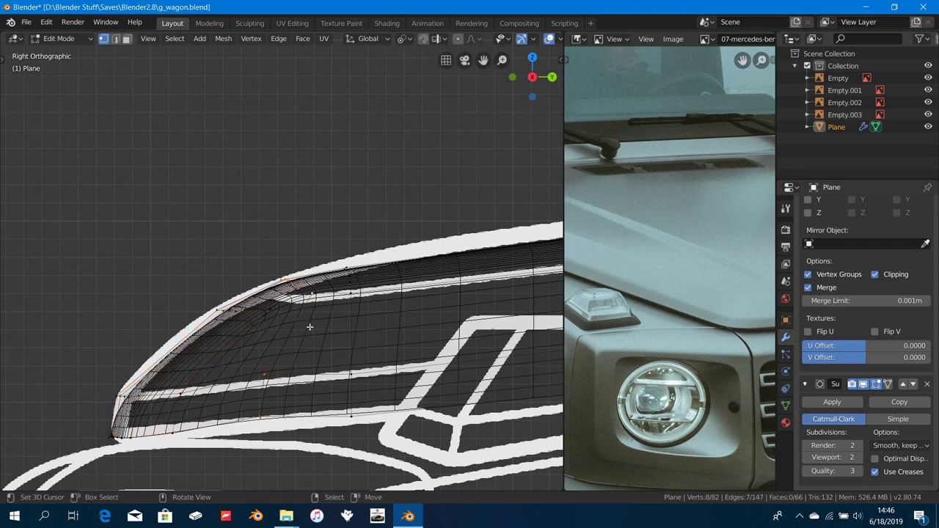
key("g")
key("z")
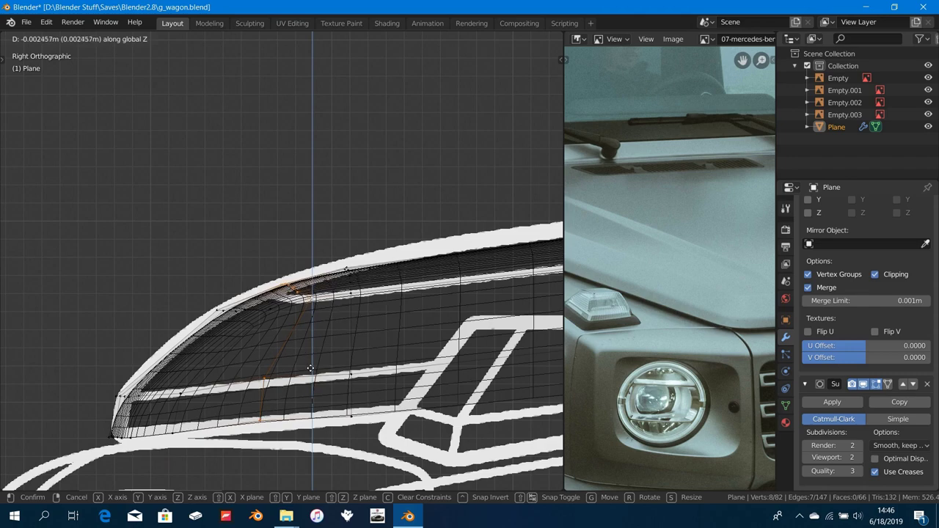
left_click(312, 375)
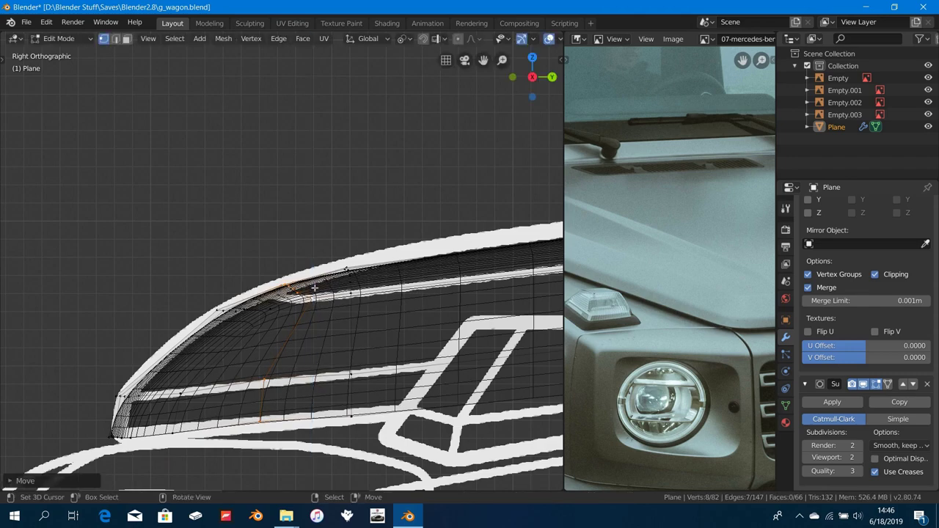
Step: Exclude that loop's top-surface vertices and scale its three side vertices along Z so the middle one meets the middle blueprint line
left_click_drag(305, 262, 255, 324, "ctrl+shift")
scroll(276, 324, "up", 4)
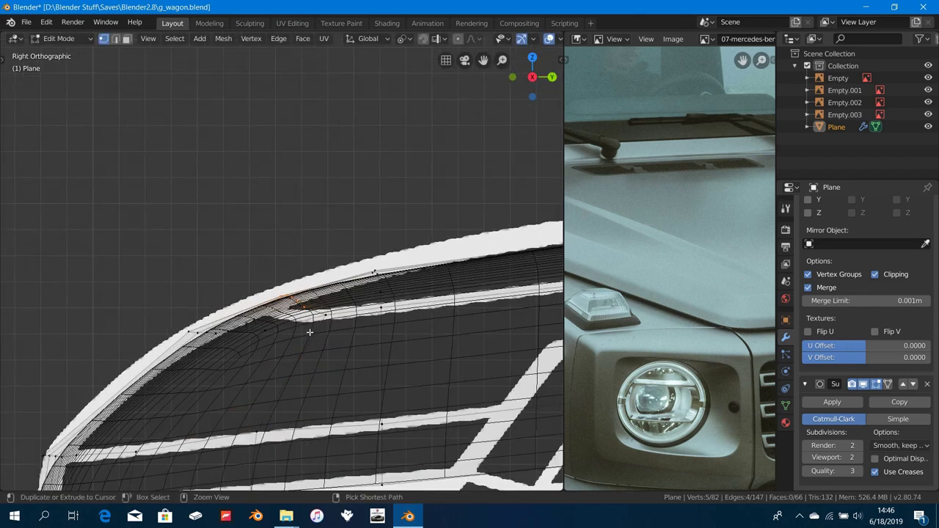
key("b")
left_click_drag(291, 279, 347, 325)
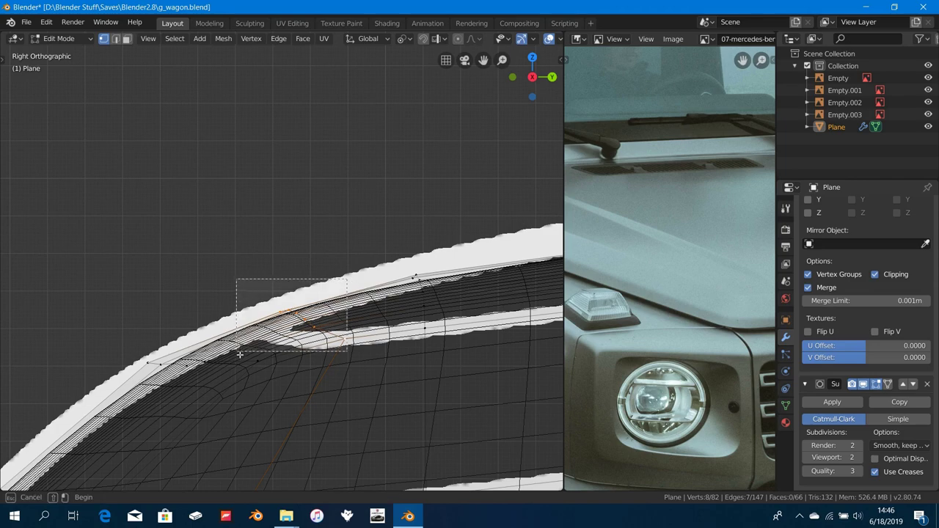
left_click_drag(239, 354, 239, 355)
scroll(346, 353, "down", 3)
key("s")
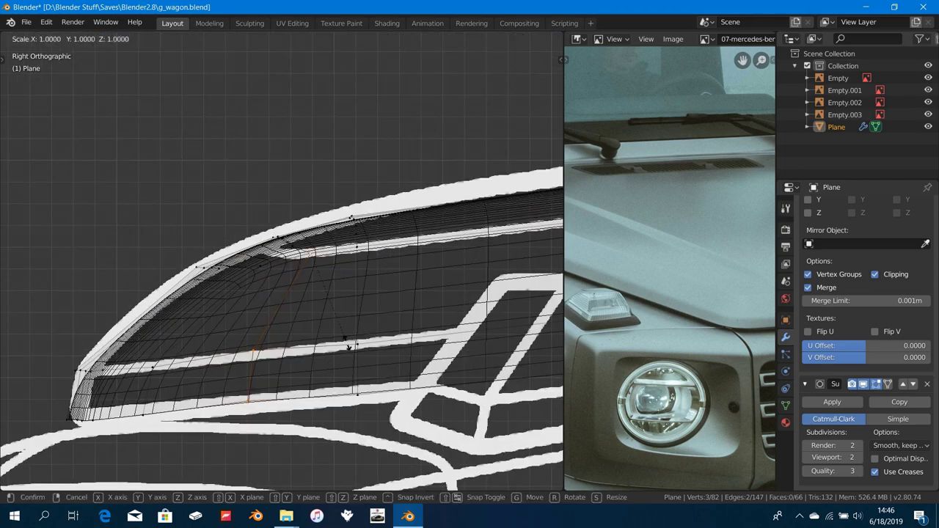
key("z")
left_click(352, 353)
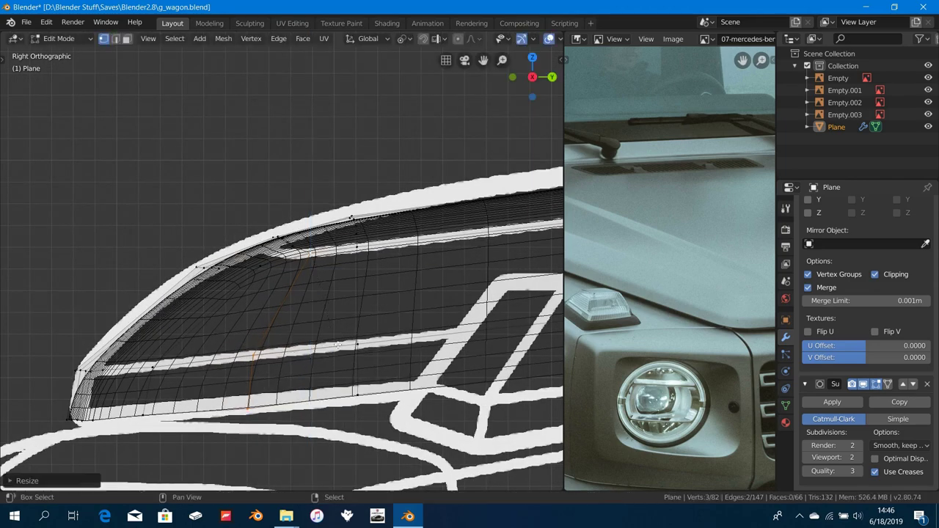
Step: Exclude the middle side vertex and scale the loop's remaining two side vertices along Z to about 0.97
key("b")
middle_click_drag(227, 335, 288, 380)
key("s")
key("z")
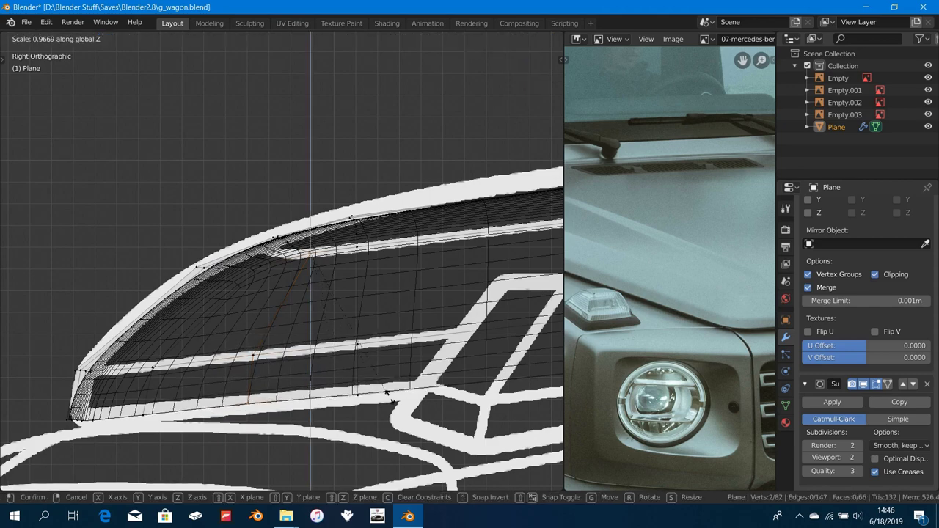
left_click(390, 397)
mouse_move(389, 398)
middle_mouse_down()
mouse_move(357, 374)
mouse_move(359, 388)
middle_mouse_up()
Step: Examine the bonnet in solid shading, comparing its side profile with the blueprint and inspecting the front corner in perspective
key("z")
mouse_move(251, 356)
middle_mouse_down()
mouse_move(262, 370)
mouse_move(269, 357)
mouse_move(260, 363)
mouse_move(257, 348)
mouse_move(272, 394)
mouse_move(241, 331)
mouse_move(356, 394)
mouse_move(334, 388)
middle_mouse_up()
key("z")
left_click(385, 369)
scroll(293, 363, "down", 2)
key("Tab")
key("KP_3")
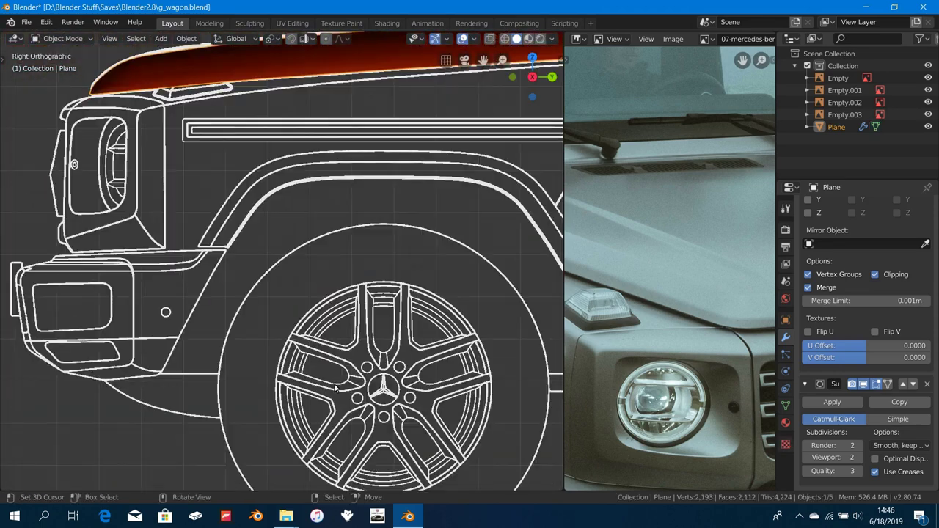
middle_click_drag(168, 313, 323, 466, "shift")
scroll(327, 432, "up", 2)
scroll(347, 296, "up", 2)
middle_click_drag(347, 296, 252, 353, "shift")
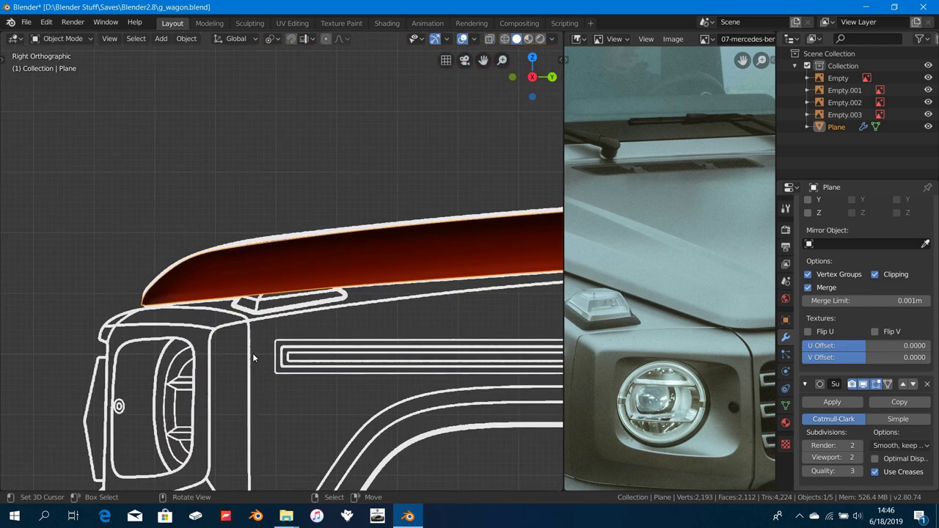
key("Tab")
scroll(304, 325, "up", 2)
scroll(303, 324, "up", 4)
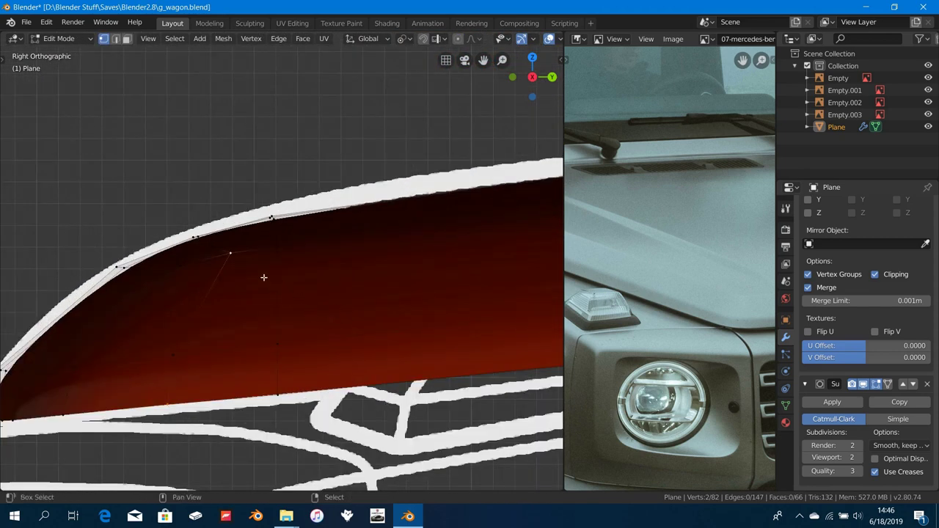
scroll(263, 277, "down", 4)
middle_click_drag(318, 286, 297, 319)
scroll(276, 289, "up", 9)
scroll(314, 327, "down", 2)
Step: Select the crosswise edge row just behind the front bend up to the centre line and edge-slide it slightly towards the rear
right_click(288, 278)
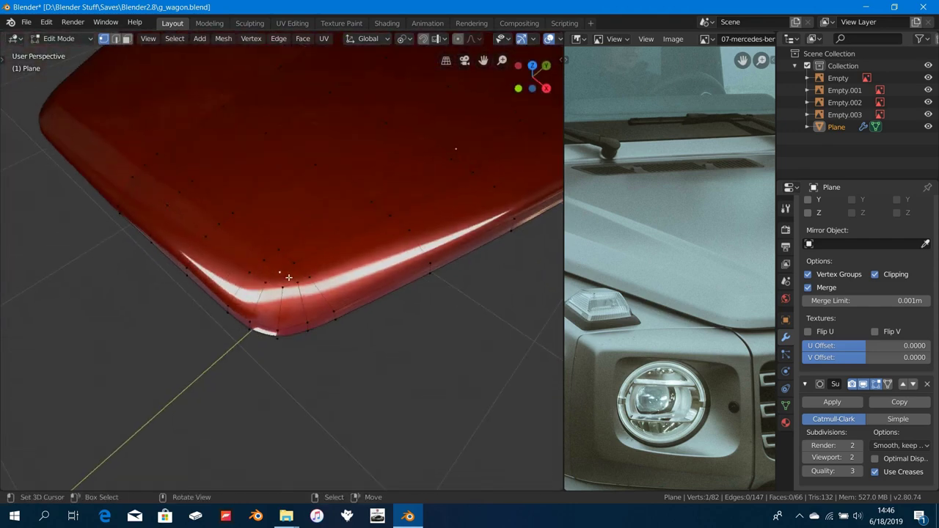
right_click(150, 163, "ctrl")
scroll(251, 284, "up", 2)
middle_click_drag(326, 256, 307, 313, "shift")
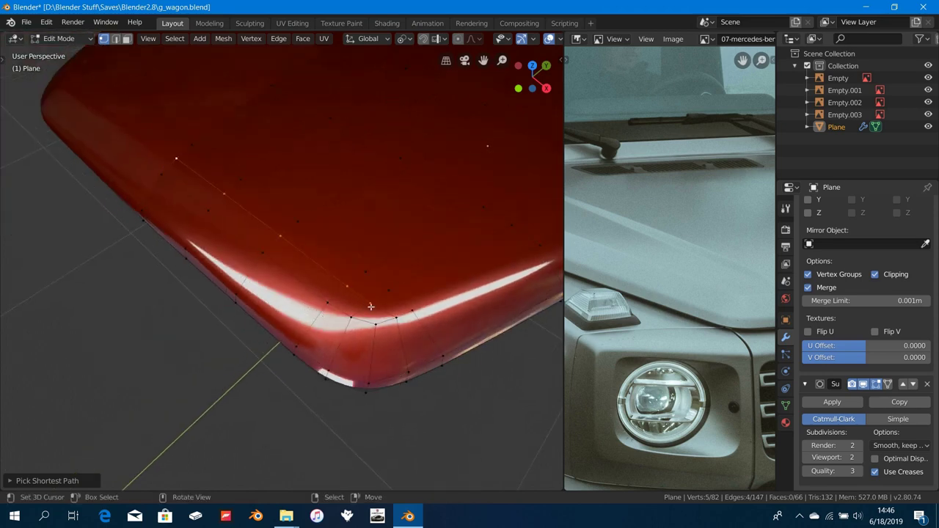
key("g")
key("g")
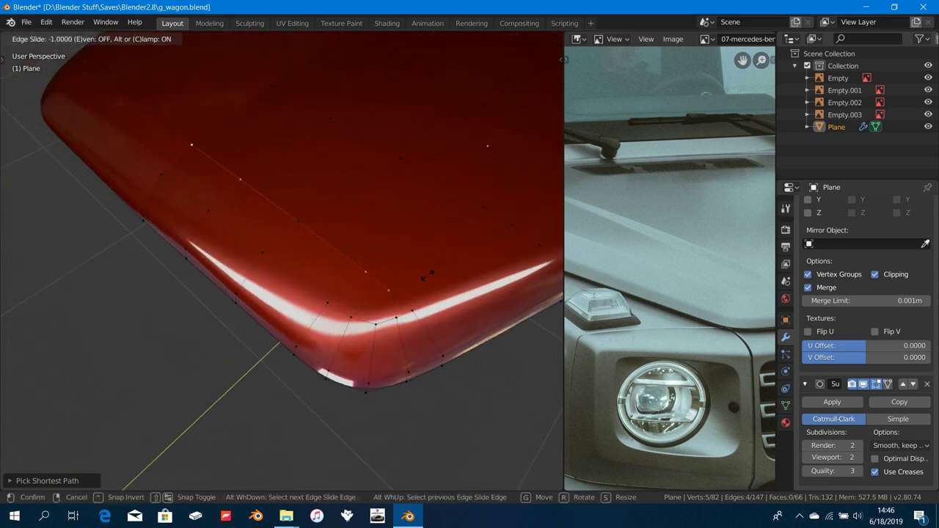
left_click(426, 276)
key("g")
key("g")
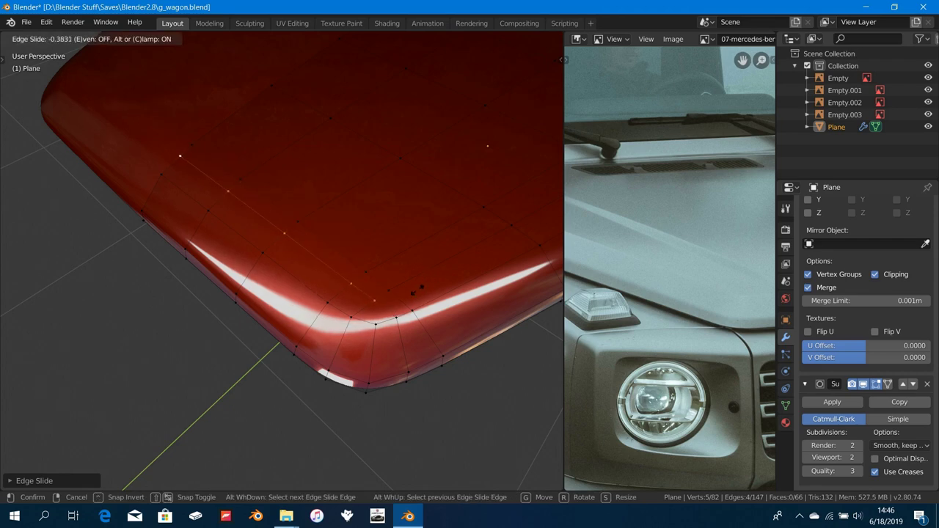
left_click(399, 301)
scroll(334, 302, "down", 3)
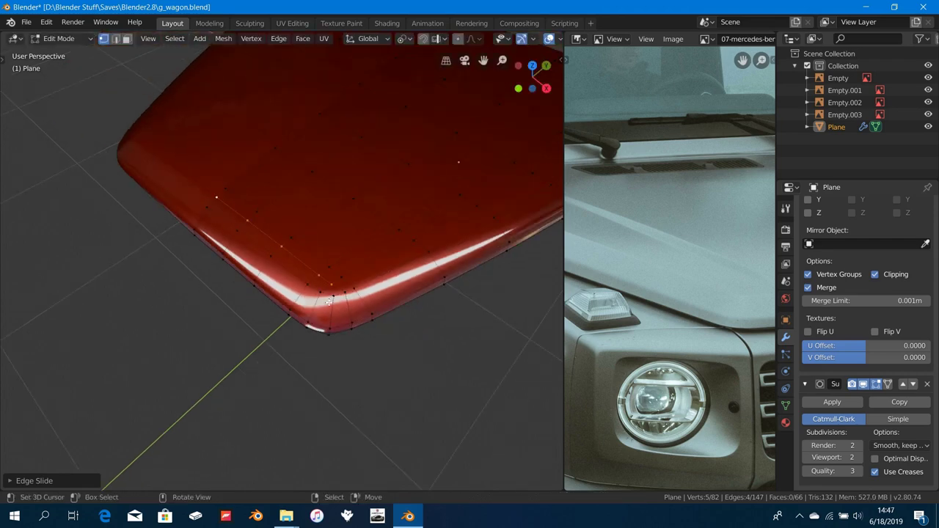
Step: Move the selected edge row up to the blueprint outline in the right orthographic view and check the surface in Object Mode
key("KP_3")
scroll(323, 308, "up", 8)
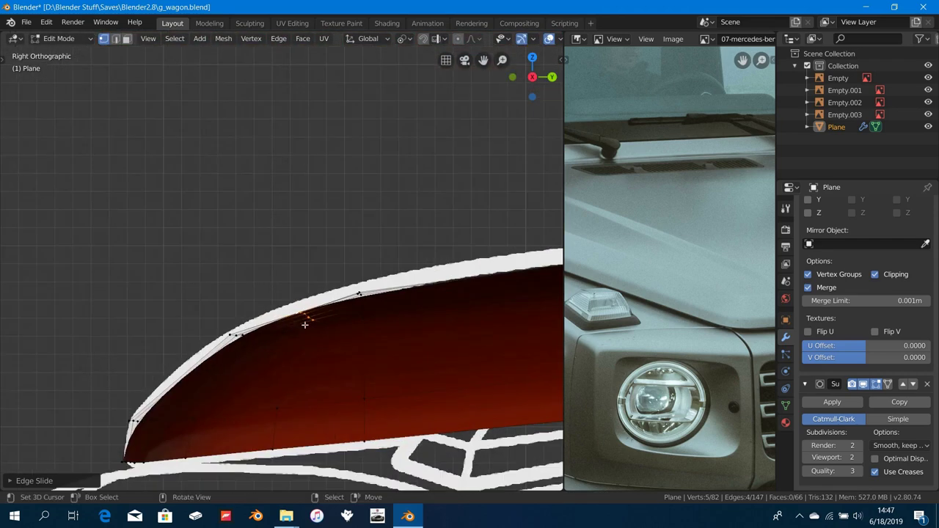
scroll(360, 367, "down", 2)
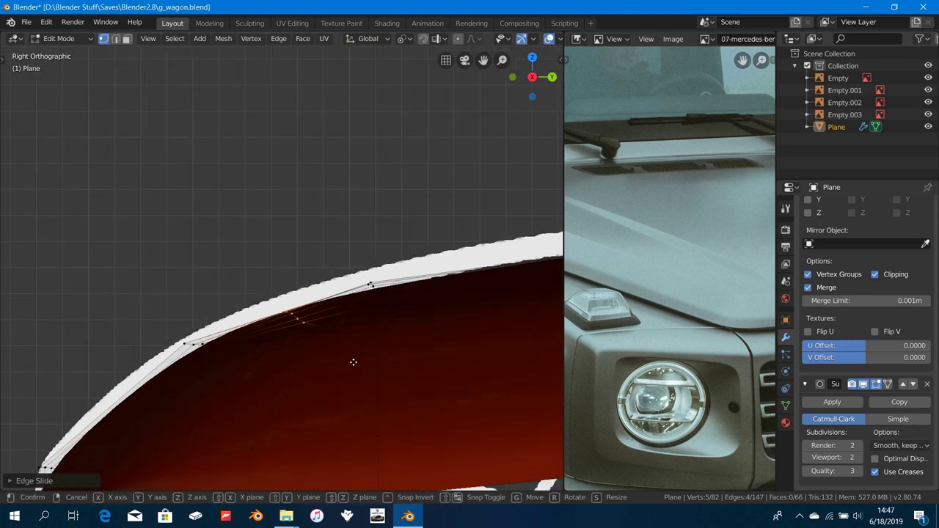
key("g")
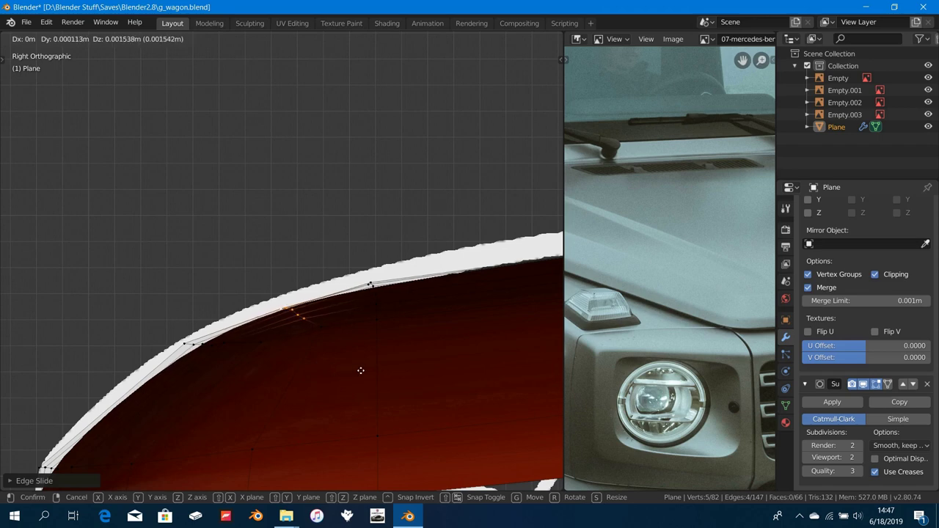
left_click(379, 357)
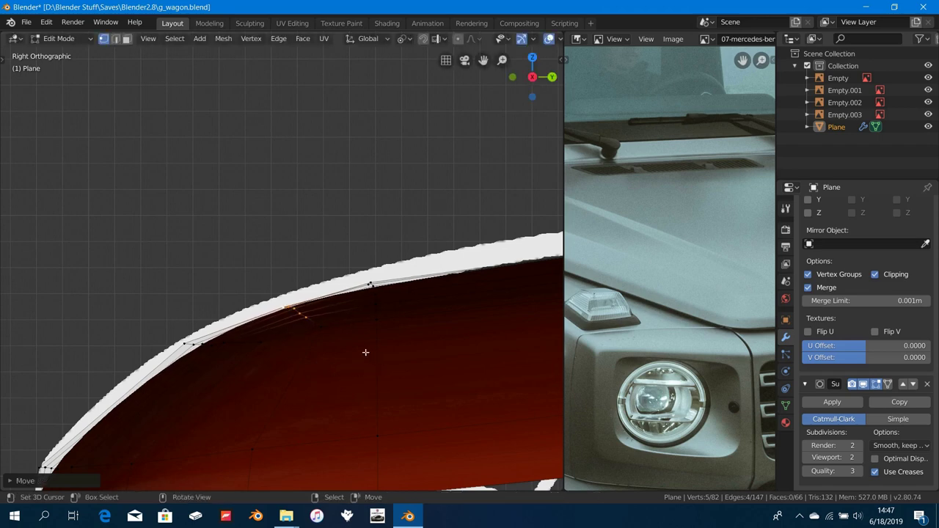
middle_click_drag(367, 352, 304, 418)
key("Tab")
scroll(303, 413, "up", 5)
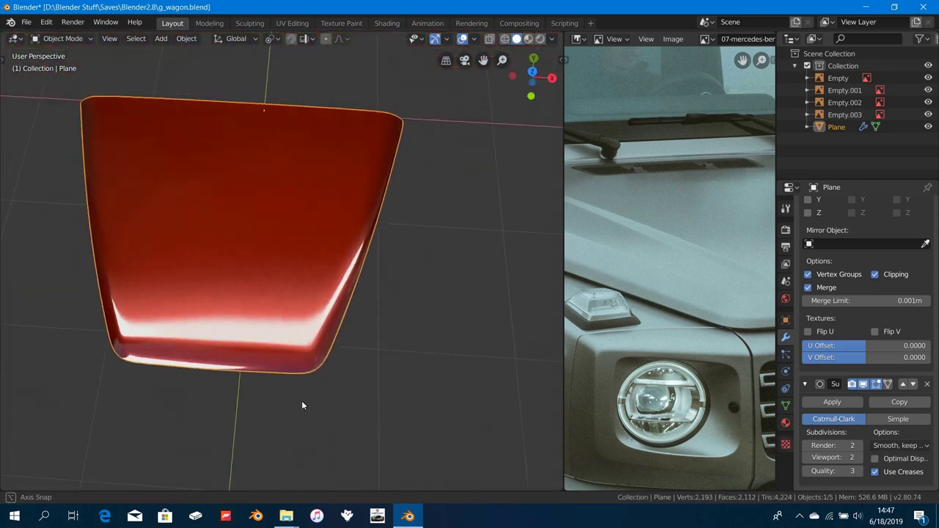
Step: Try selecting the bonnet's top faces from the front corner to the rear centre and insetting them by about 0.0063
key("Tab")
scroll(336, 405, "down", 2)
right_click(329, 407)
scroll(328, 406, "down", 4)
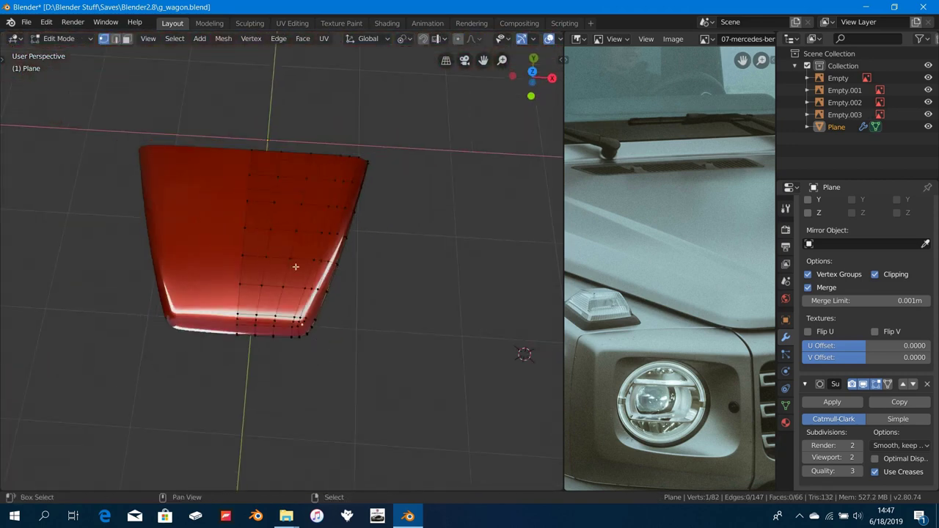
middle_click_drag(296, 266, 297, 361, "shift")
left_click(260, 248, "ctrl")
scroll(364, 286, "up", 5)
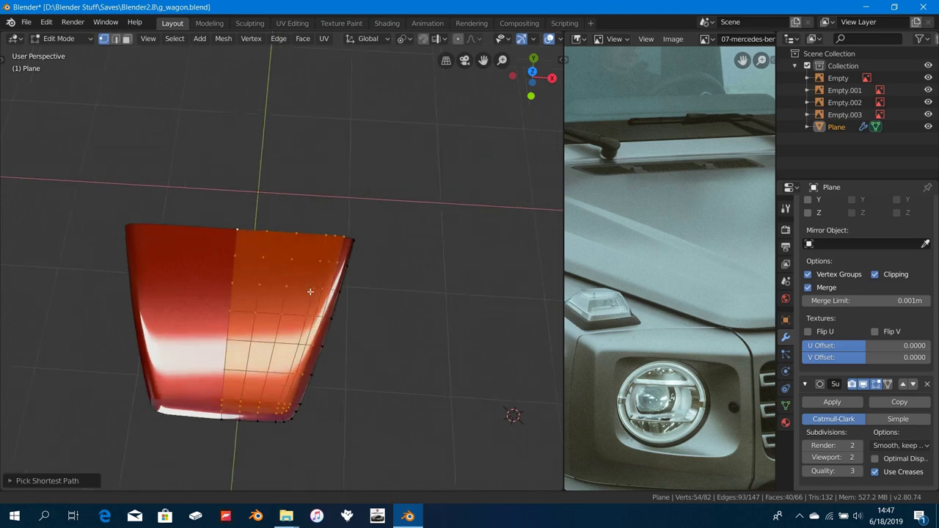
key("i")
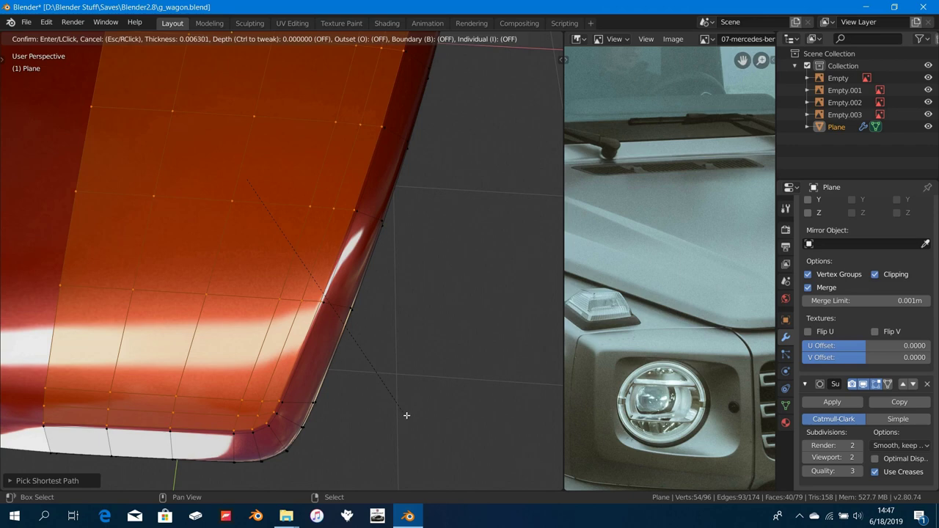
left_click(406, 415)
Step: Try adding an edge loop around the border of the inset top faces
middle_click_drag(406, 415, 363, 382)
key("ctrl+r")
left_click(409, 400)
left_click(408, 399)
Step: Examine the crease and reflections around the bonnet's front corner, comparing Object Mode with Edit Mode
scroll(418, 443, "up", 2)
key("Tab")
key("Tab")
scroll(363, 382, "up", 3)
key("Tab")
key("Tab")
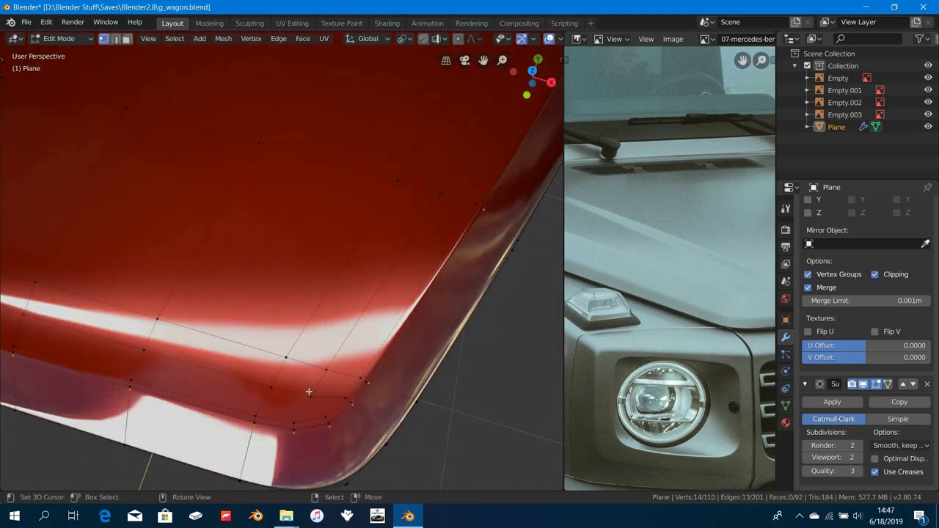
scroll(326, 388, "down", 2)
scroll(320, 337, "up", 2)
middle_click_drag(319, 337, 346, 379)
key("Tab")
key("Tab")
scroll(314, 381, "down", 3)
key("Tab")
key("Tab")
key("Tab")
key("Tab")
key("Tab")
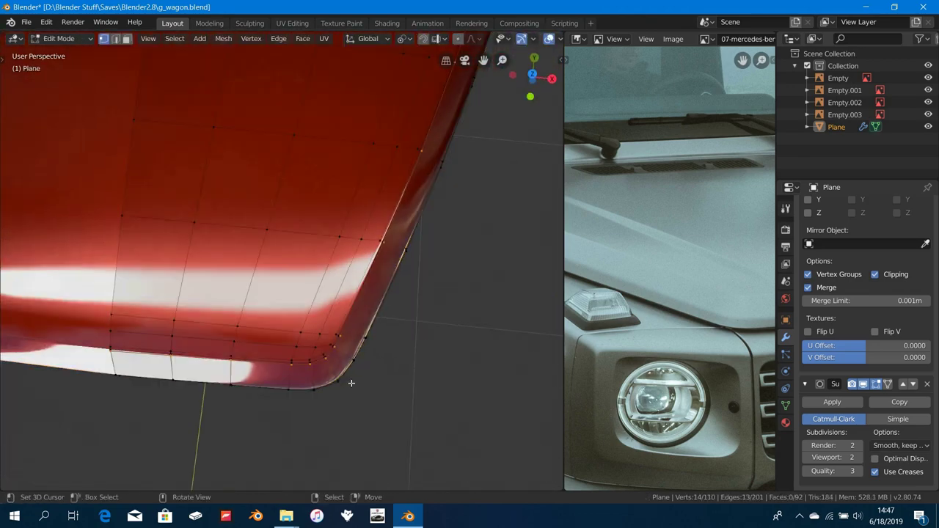
key("Tab")
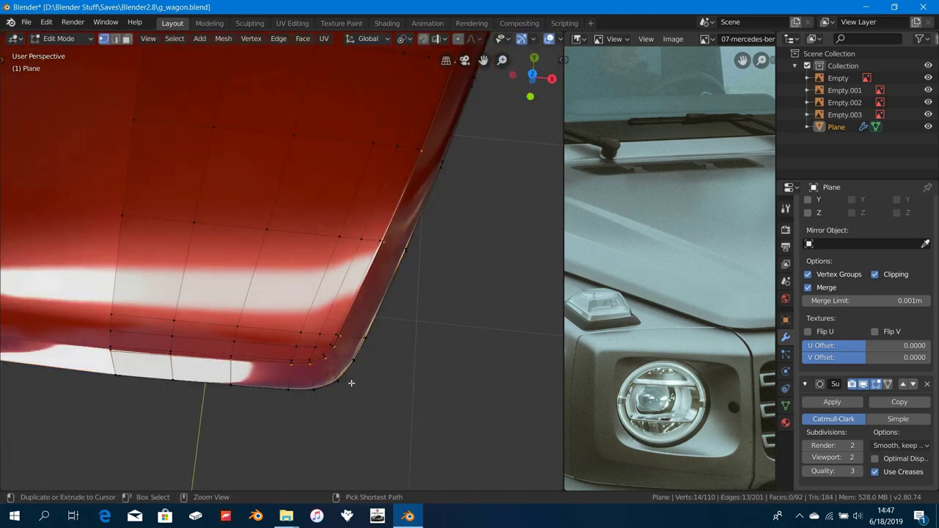
Step: Undo the added edge loop and the inset of the bonnet's top faces
key("ctrl+z")
key("ctrl+z")
key("ctrl+z")
key("ctrl+z")
middle_click_drag(348, 388, 316, 349)
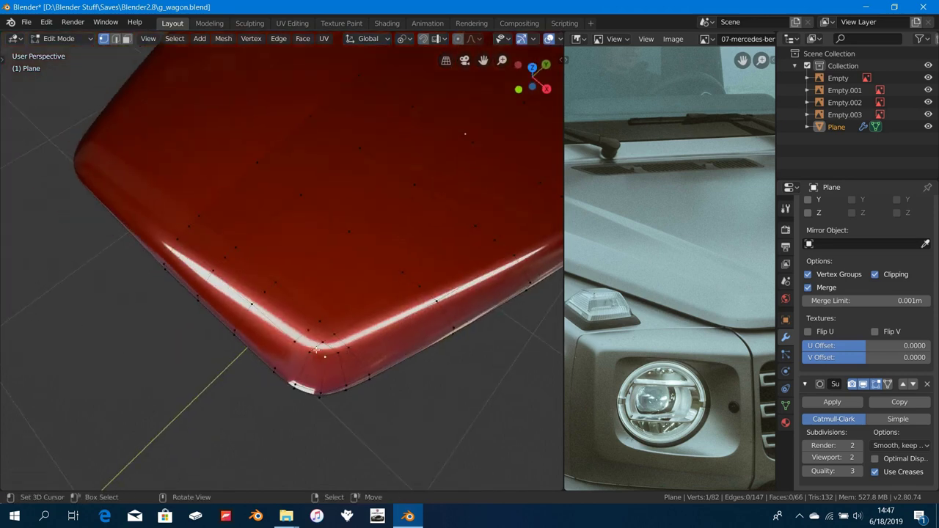
Step: Edge-slide the top-surface vertices of the cross loop behind the bonnet's front curve rearward by about 0.19 and check the surface in Object Mode
key("KP_3")
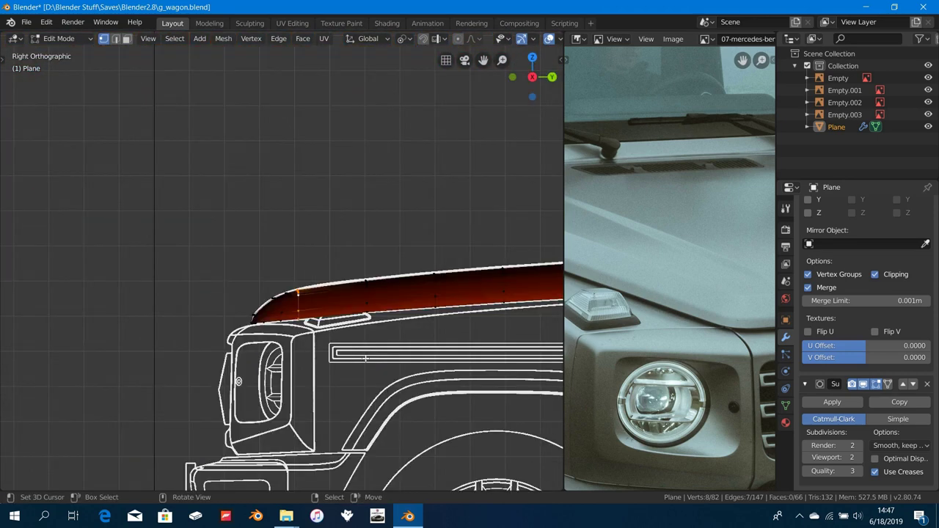
scroll(365, 357, "up", 4)
key("z")
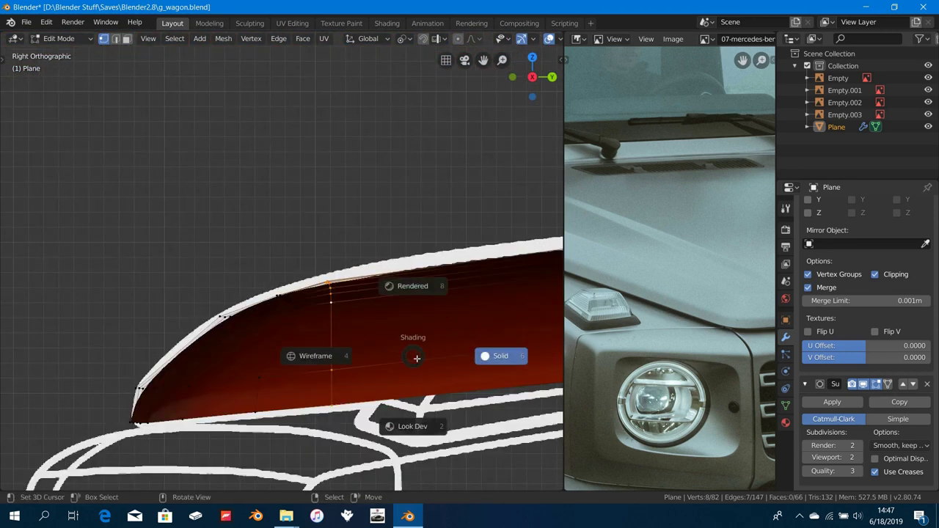
key("Escape")
key("b")
middle_click_drag(280, 349, 383, 412)
scroll(392, 383, "down", 2)
middle_click_drag(394, 381, 324, 406, "shift")
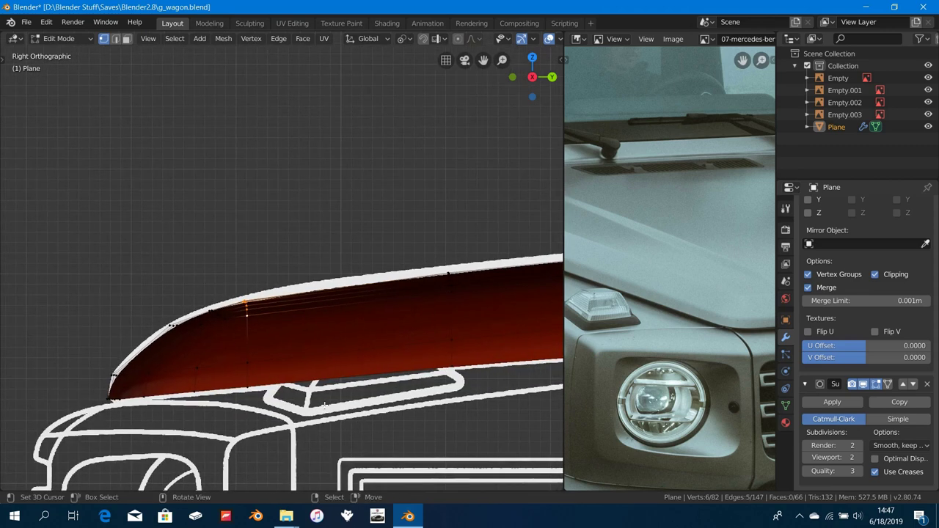
scroll(324, 404, "up", 2)
key("g")
key("g")
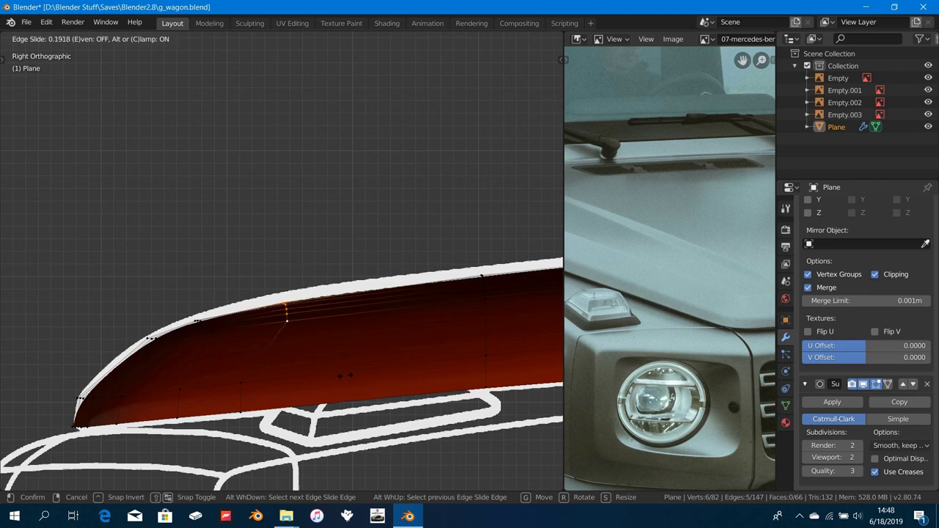
left_click(345, 377)
scroll(343, 381, "down", 4)
middle_click_drag(328, 384, 383, 437)
key("Tab")
scroll(384, 432, "down", 3)
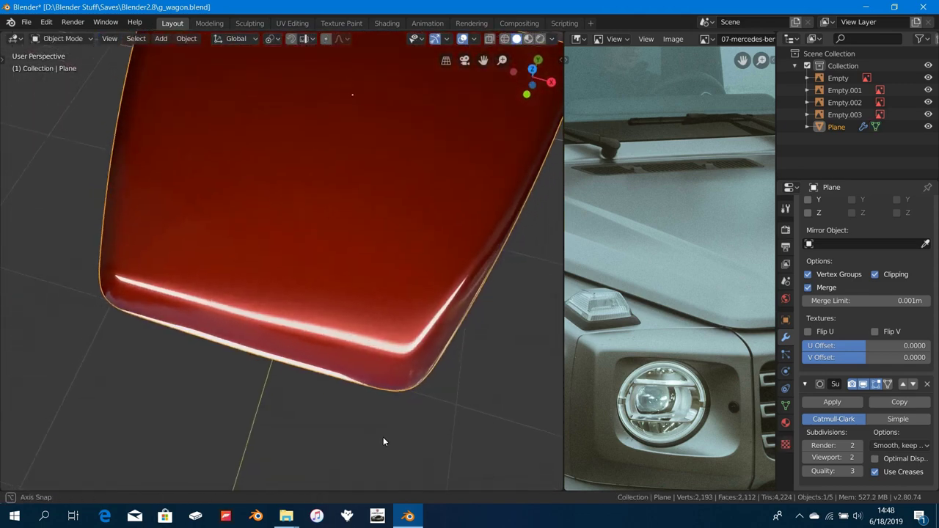
Step: Select the bonnet's top faces from the front corner to the rear centre and inset them by about 0.004
key("Tab")
scroll(383, 436, "up", 2)
scroll(337, 367, "up", 2)
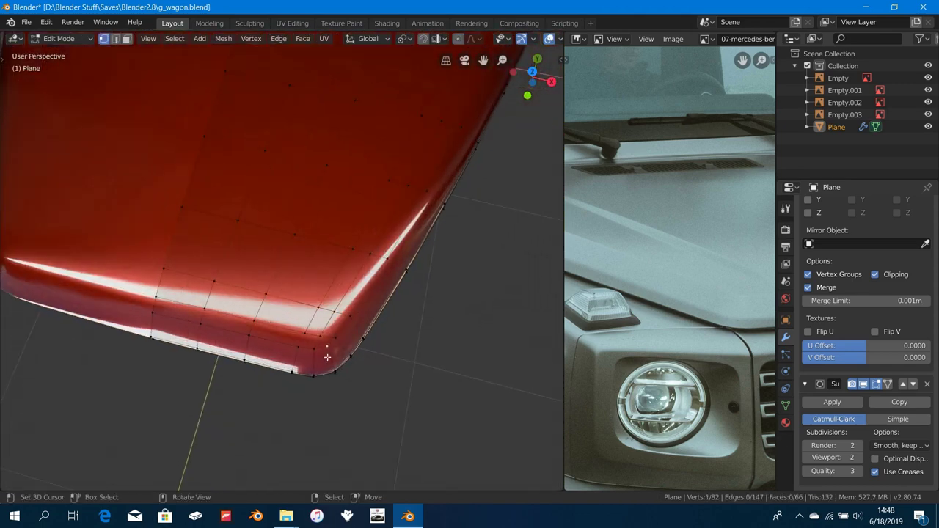
scroll(327, 357, "down", 3)
left_click(315, 100, "ctrl+shift")
scroll(375, 299, "up", 3)
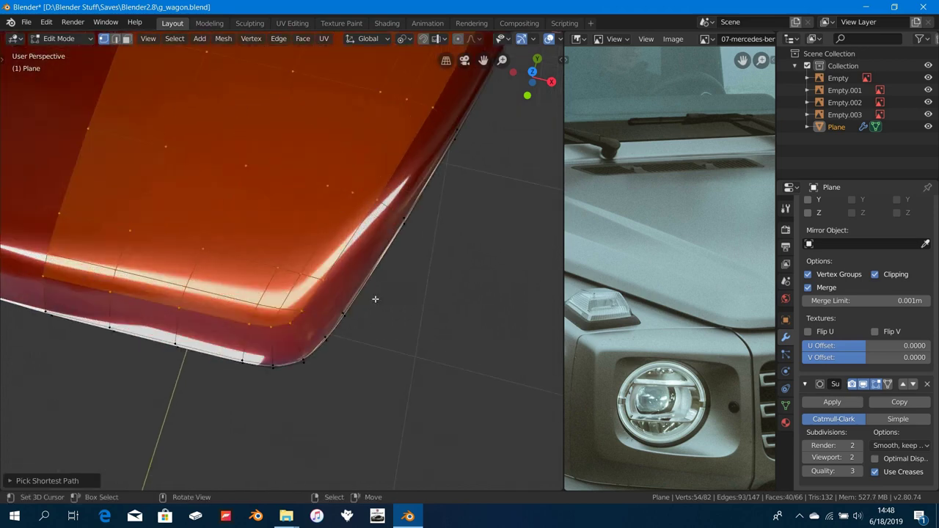
key("i")
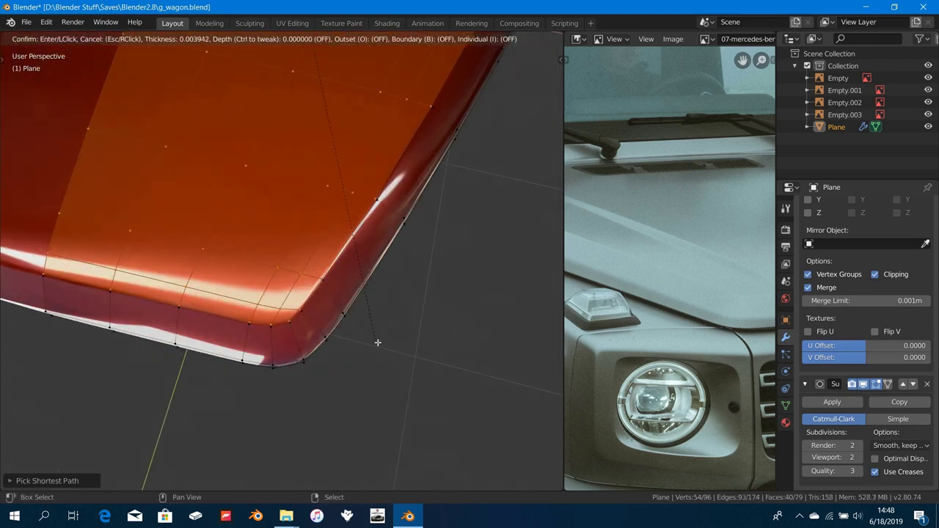
left_click(374, 338)
Step: Add an edge loop around the sloped border directly against the crease of the top faces and check it in Object Mode
key("ctrl+r")
left_click(305, 339)
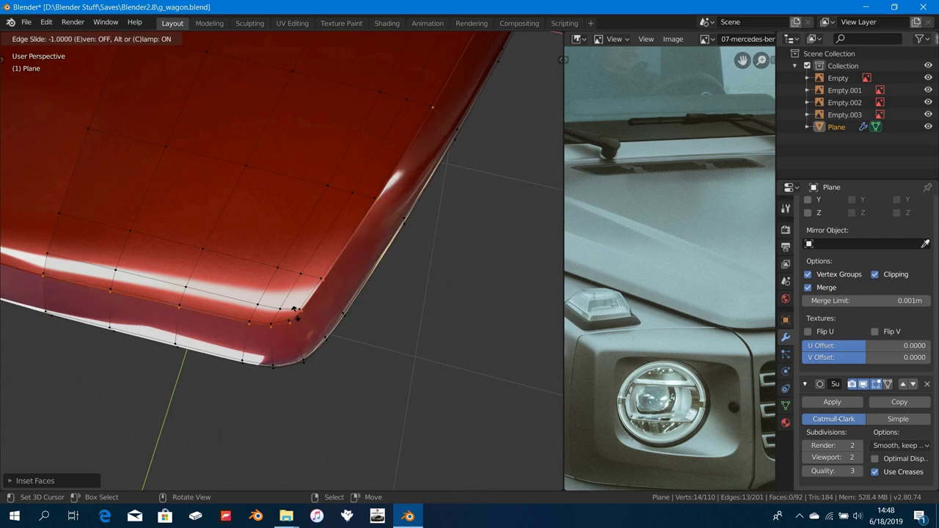
left_click(270, 303)
key("Tab")
middle_click_drag(271, 303, 369, 425)
scroll(338, 427, "down", 2)
Step: Slide the new border loop in Even mode so it runs closely parallel below the top crease
key("Tab")
scroll(321, 396, "up", 2)
scroll(342, 381, "up", 2)
scroll(398, 443, "up", 2)
scroll(366, 424, "up", 2)
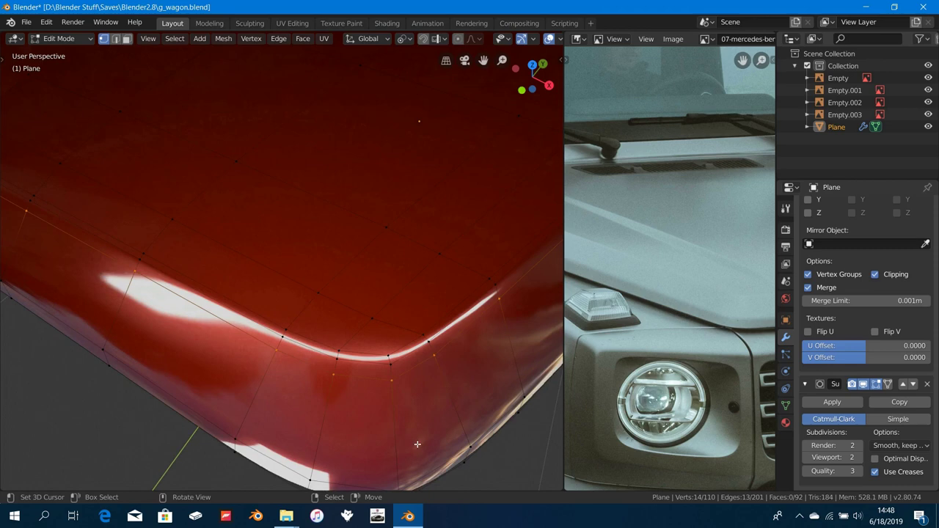
key("g")
key("g")
key("e")
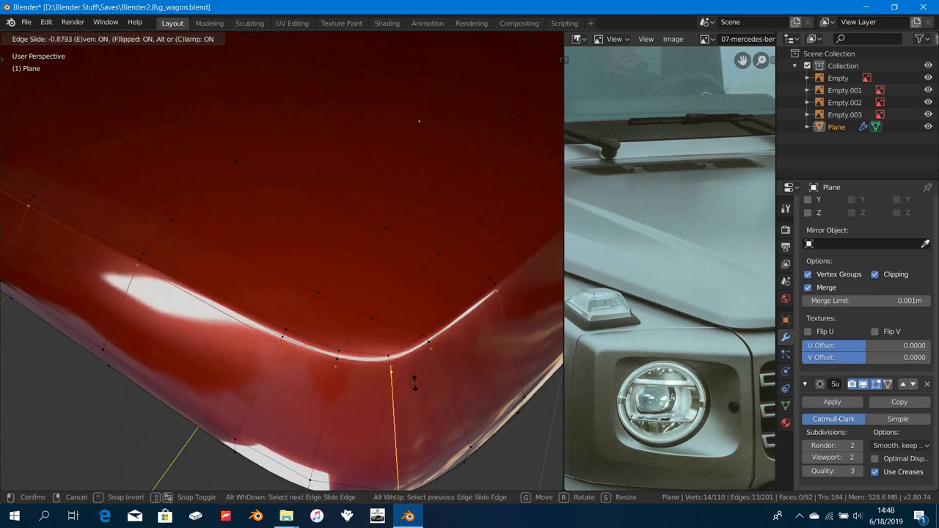
left_click(414, 384)
Step: Add a second edge loop in Even mode around the sloped border, close to its lower crease above the narrow rim
scroll(408, 396, "down", 3)
middle_click_drag(403, 401, 338, 362)
key("ctrl+r")
left_click(323, 336)
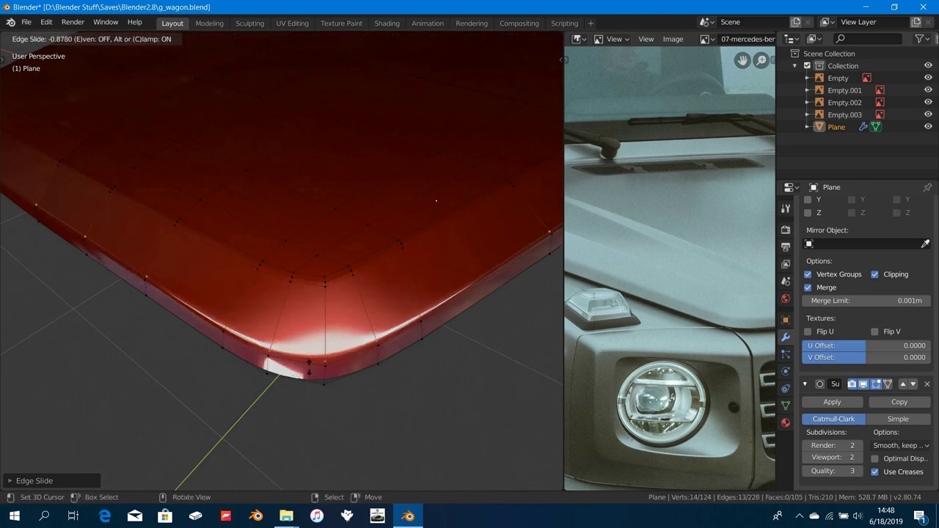
key("e")
key("shift")
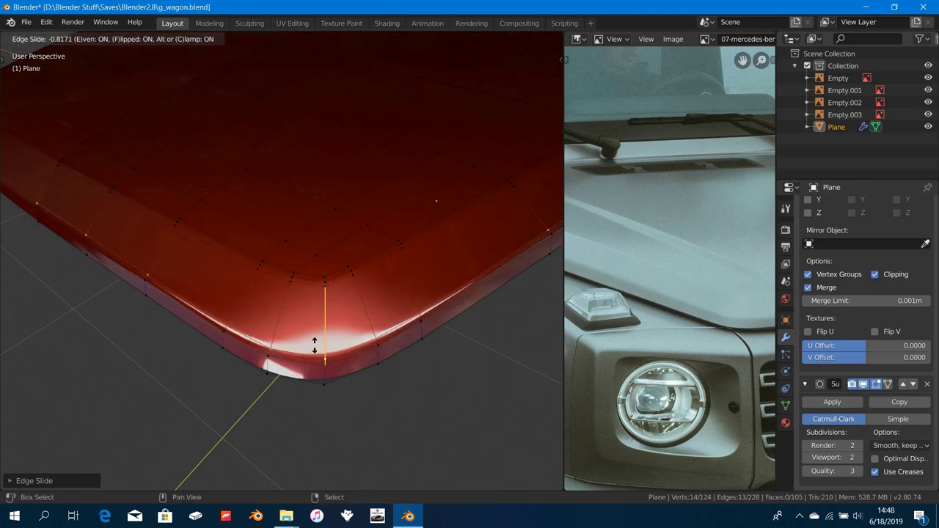
left_click(314, 365)
middle_click_drag(314, 381, 316, 377)
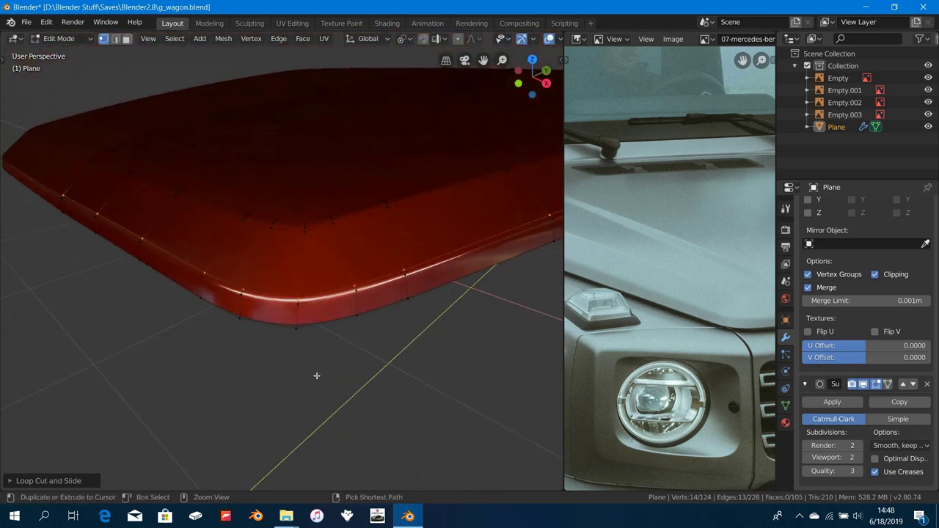
Step: Add an edge loop in Even mode around the narrow rim below the lower crease and check the shading in Object Mode
key("g")
key("g")
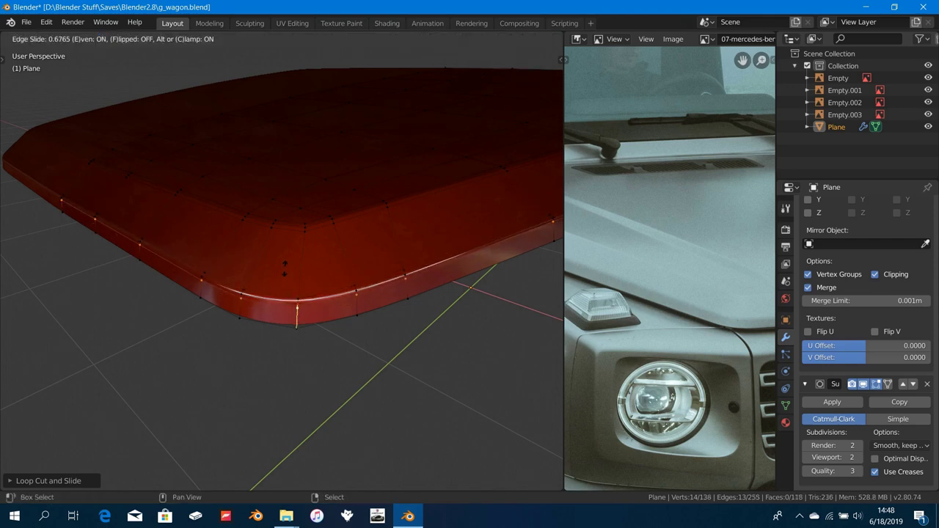
left_click(296, 318)
key("Tab")
middle_click_drag(296, 318, 315, 365)
mouse_move(312, 351)
middle_mouse_down()
mouse_move(327, 374)
mouse_move(320, 356)
middle_mouse_up()
key("Tab")
scroll(320, 357, "up", 4)
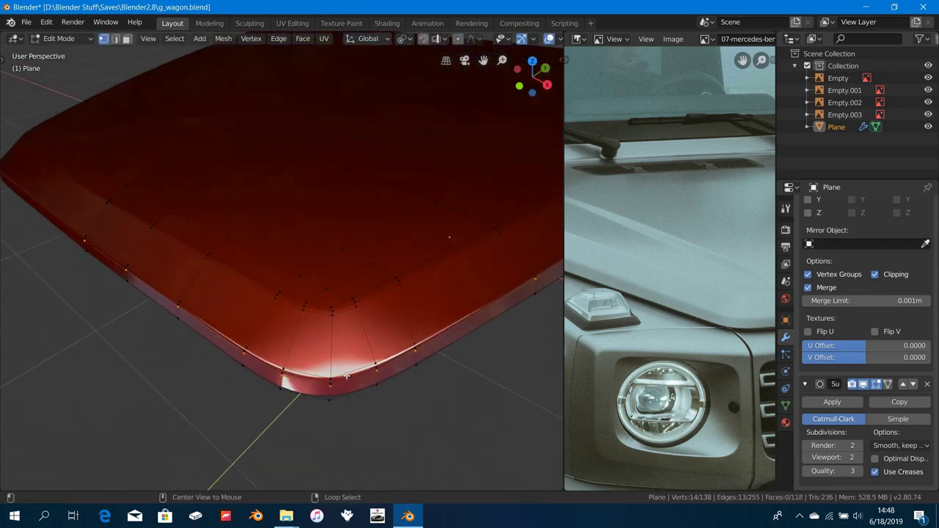
Step: Select the loop just above the lower crease and slide it in Even mode up the sloped border
key("ctrl+r")
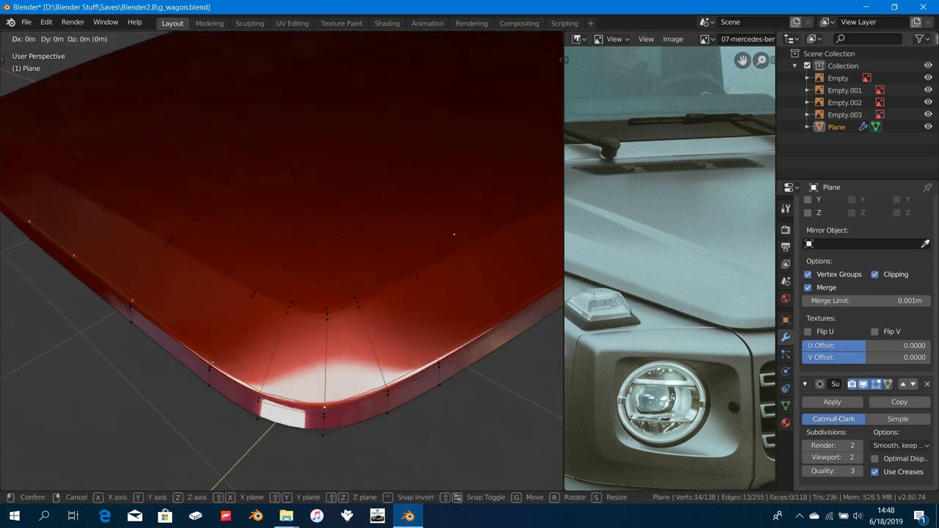
left_click(363, 399)
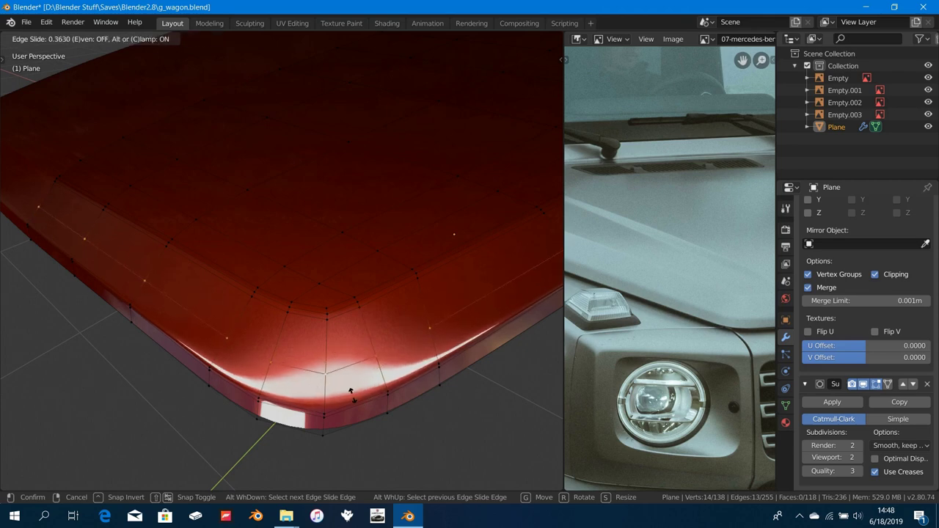
key("e")
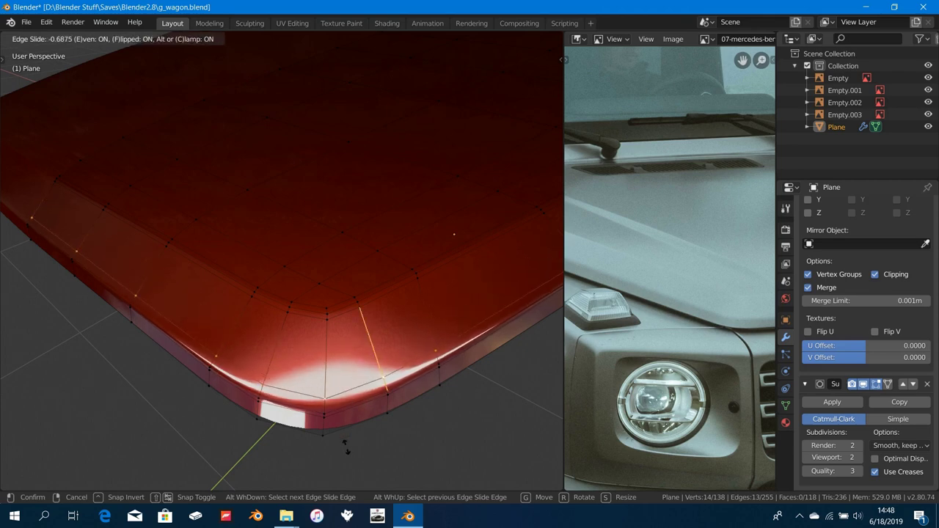
left_click(346, 447)
Step: Slide the narrow rim's edge loop in Even mode between the crease and the bottom edge, then inspect the corner in Object Mode
middle_click_drag(346, 448, 340, 400)
left_click(340, 388, "alt")
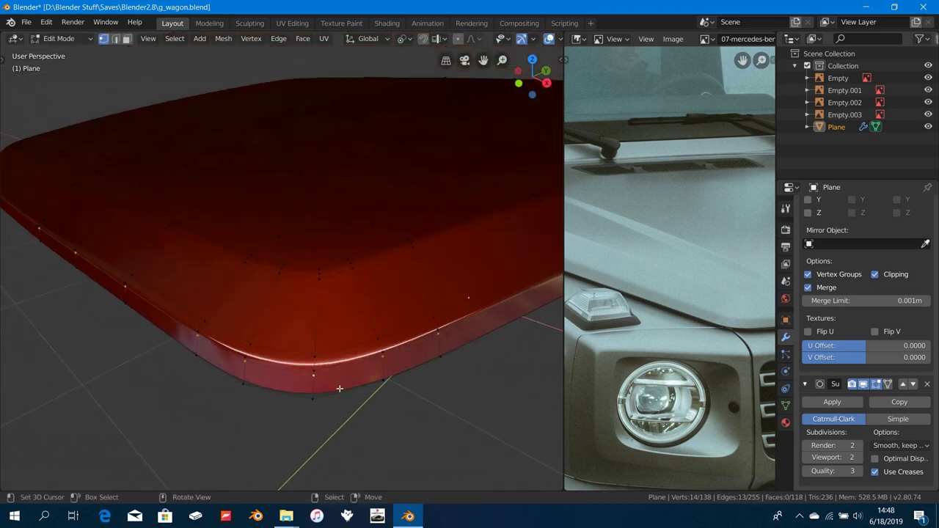
key("g")
key("g")
key("e")
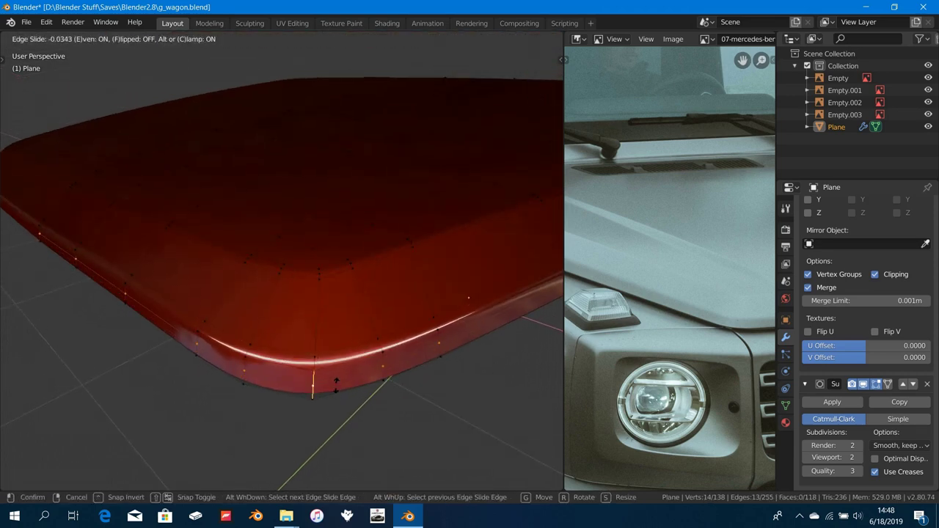
left_click(335, 372)
key("Tab")
mouse_move(337, 393)
middle_mouse_down()
mouse_move(341, 407)
mouse_move(377, 420)
mouse_move(354, 394)
mouse_move(337, 419)
mouse_move(330, 382)
mouse_move(325, 418)
mouse_move(340, 397)
mouse_move(357, 411)
mouse_move(364, 394)
mouse_move(383, 424)
mouse_move(338, 384)
middle_mouse_up()
key("Tab")
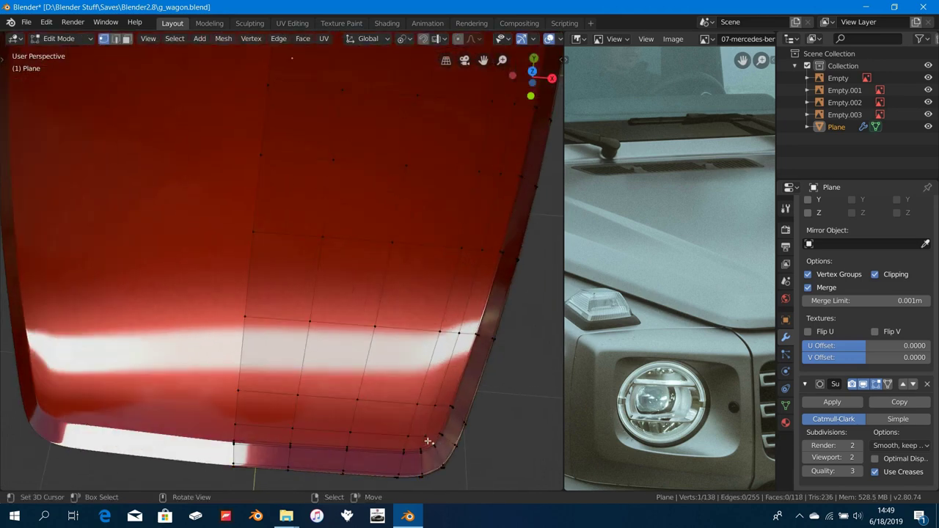
Step: Try insetting the bonnet's top faces again from the front corner to the rear centre, comparing the shading in Object Mode
middle_click_drag(428, 441, 305, 182)
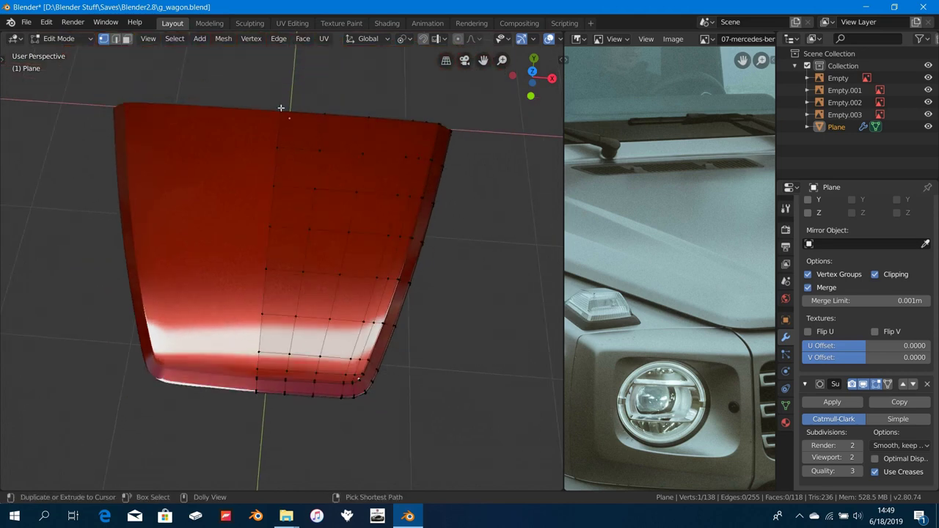
left_click(402, 329, "ctrl+shift")
middle_click_drag(403, 329, 420, 403)
key("i")
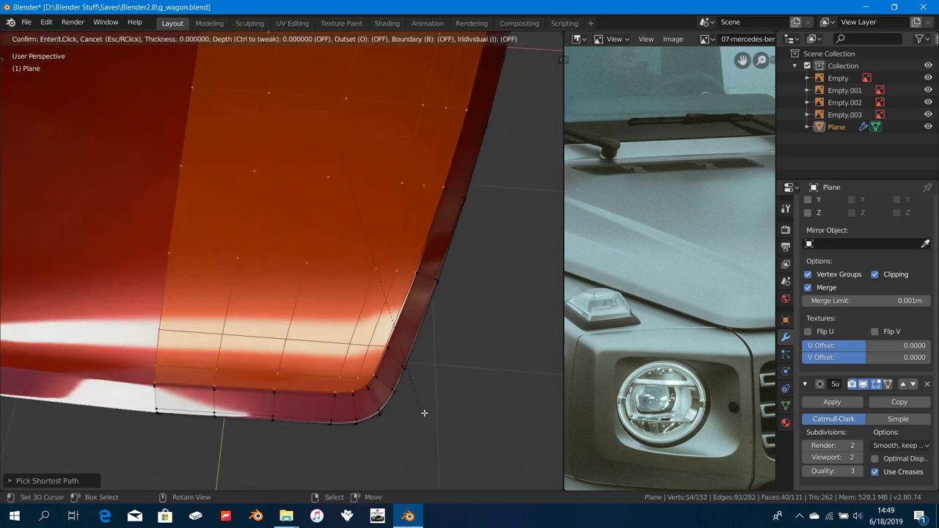
left_click(420, 409)
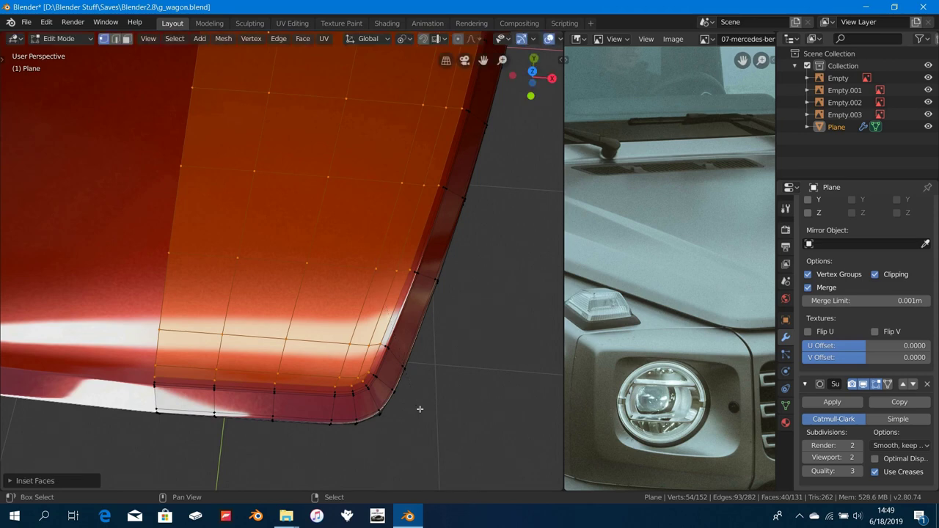
key("Tab")
middle_click_drag(419, 408, 298, 380)
key("Tab")
key("Tab")
key("Tab")
key("Tab")
key("Tab")
Step: Box-select the top-surface vertices of the cross loop behind the front curve in wireframe side view and edge-slide them along the bonnet
key("KP_3")
scroll(306, 322, "down", 2)
scroll(422, 415, "up", 4)
scroll(298, 381, "up", 1)
scroll(298, 381, "up", 2)
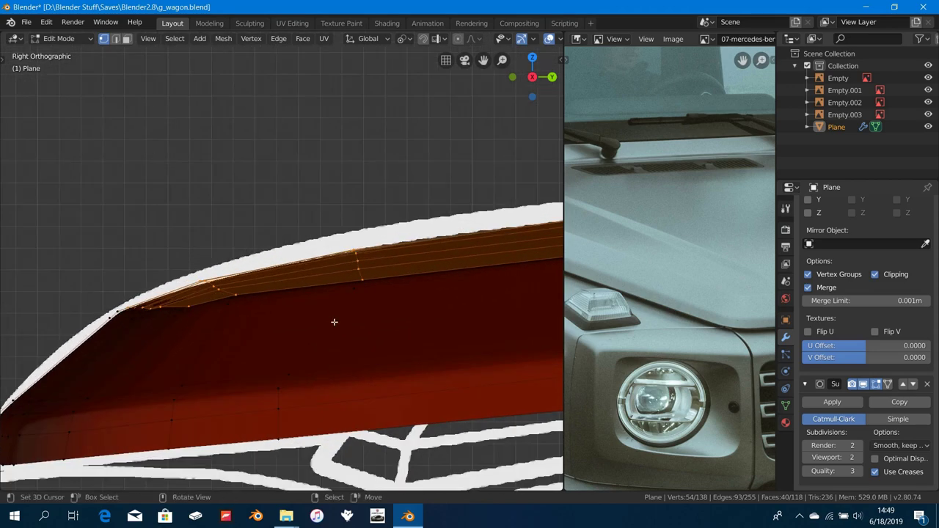
scroll(334, 322, "up", 1)
left_click(371, 303)
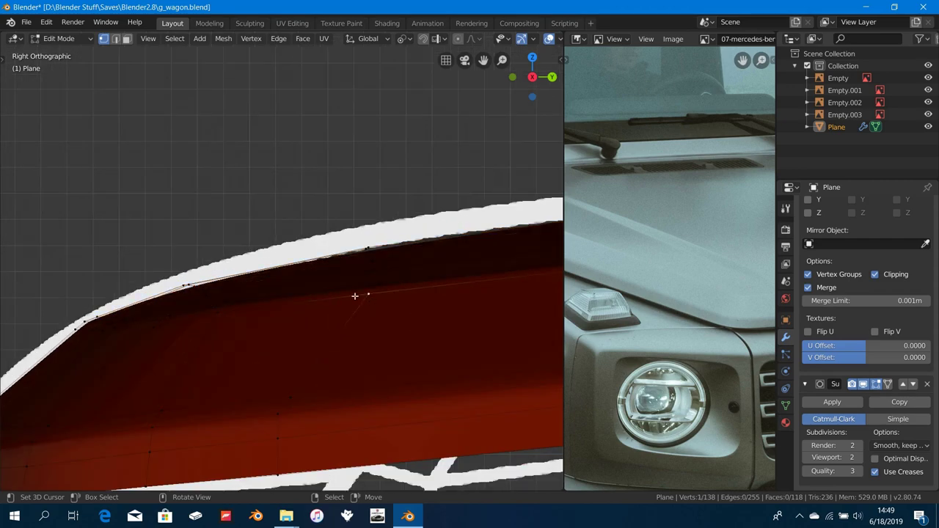
key("b")
left_click_drag(339, 242, 414, 316)
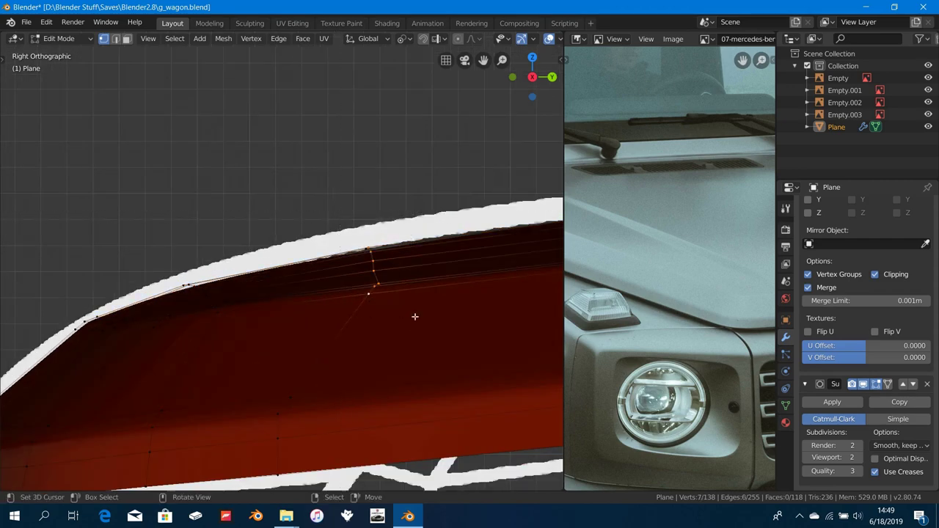
left_click(278, 312)
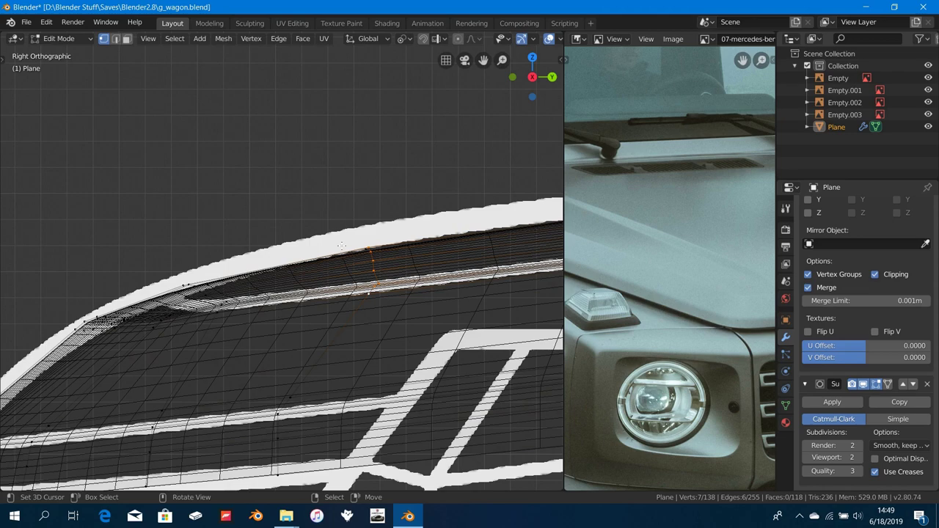
left_click_drag(330, 212, 404, 342)
middle_click_drag(404, 342, 377, 339)
key("g")
key("g")
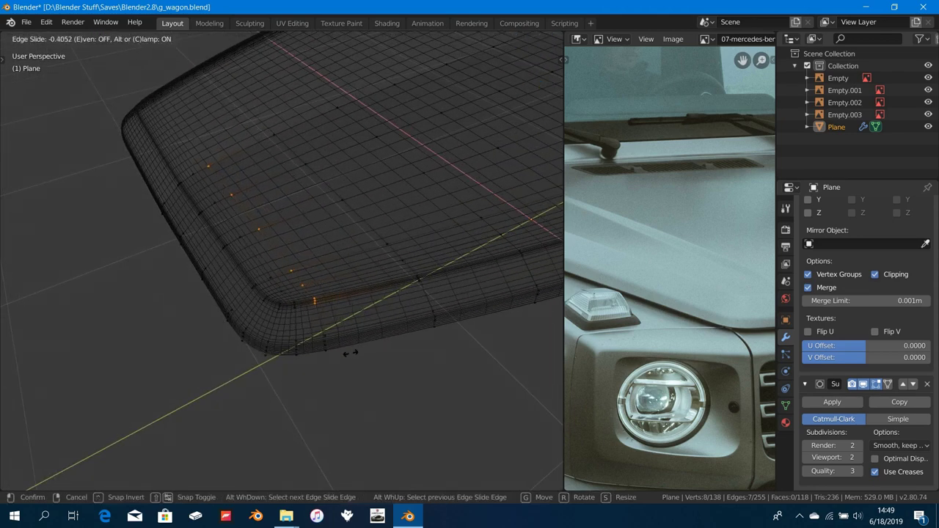
left_click(426, 341)
Step: In solid top view, slide the cross loop just behind the front corner all the way onto the diagonal corner loop
middle_click_drag(348, 356, 384, 386)
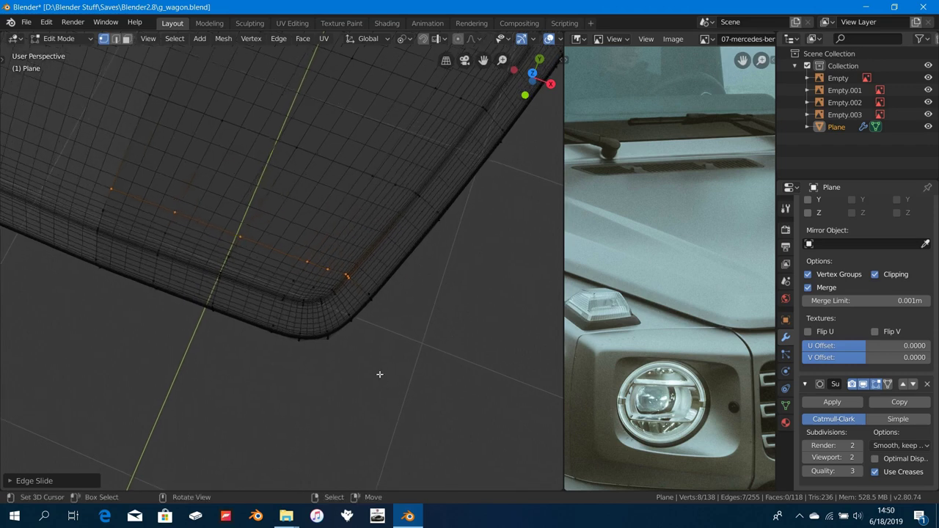
key("KP_7")
scroll(379, 396, "down", 5)
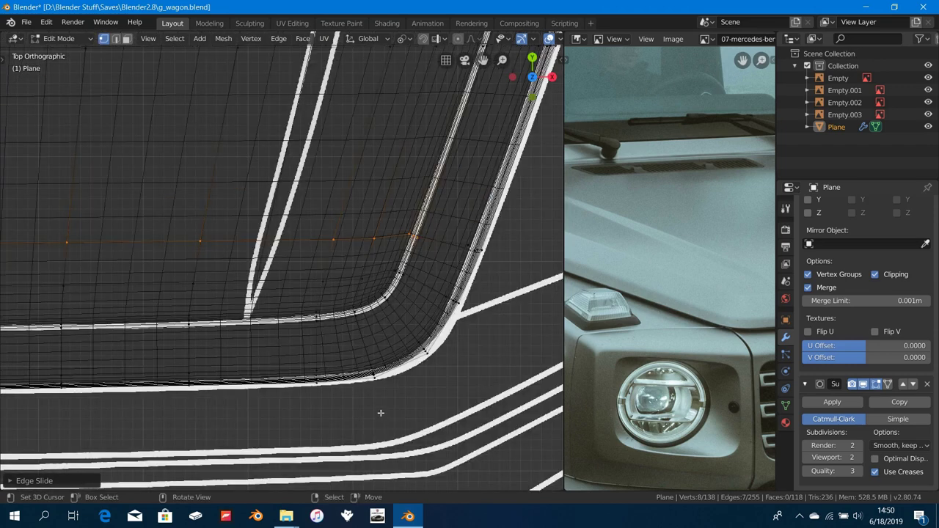
key("z")
left_click(469, 388)
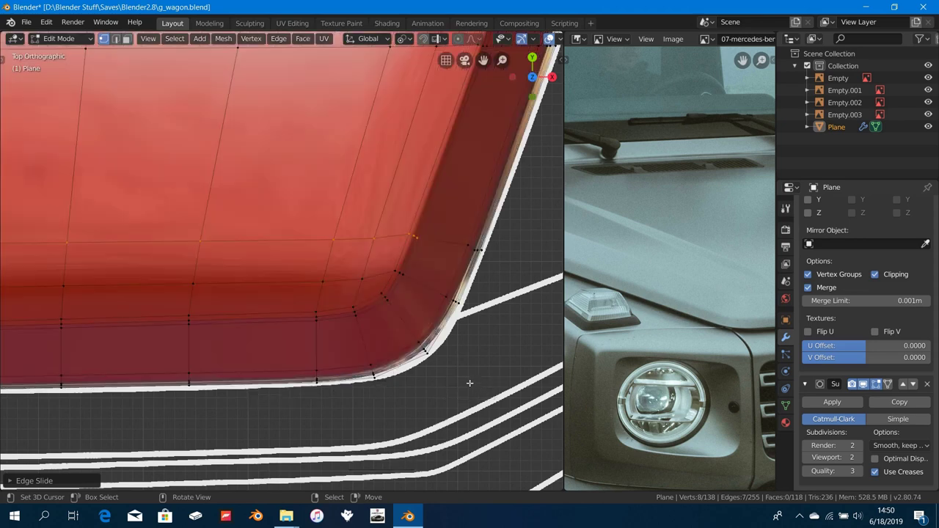
middle_click_drag(435, 340, 388, 340, "shift")
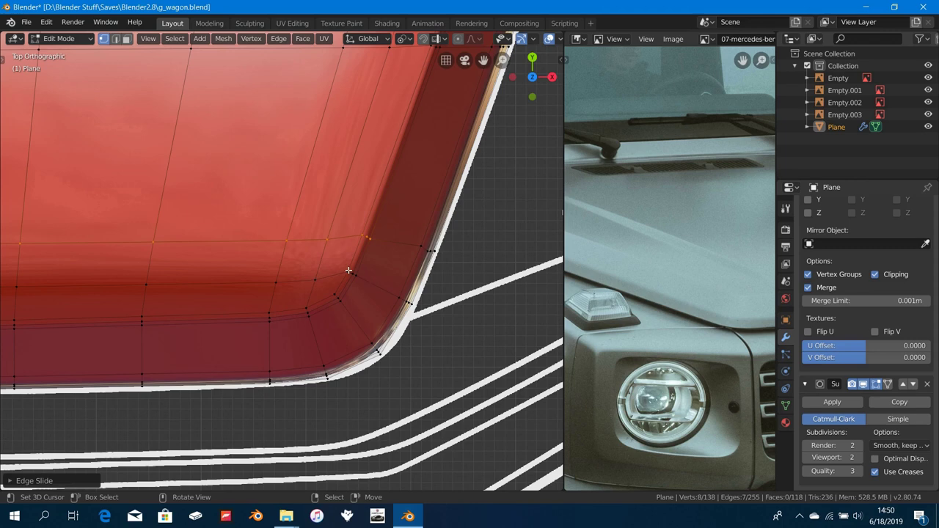
left_click(307, 276, "alt")
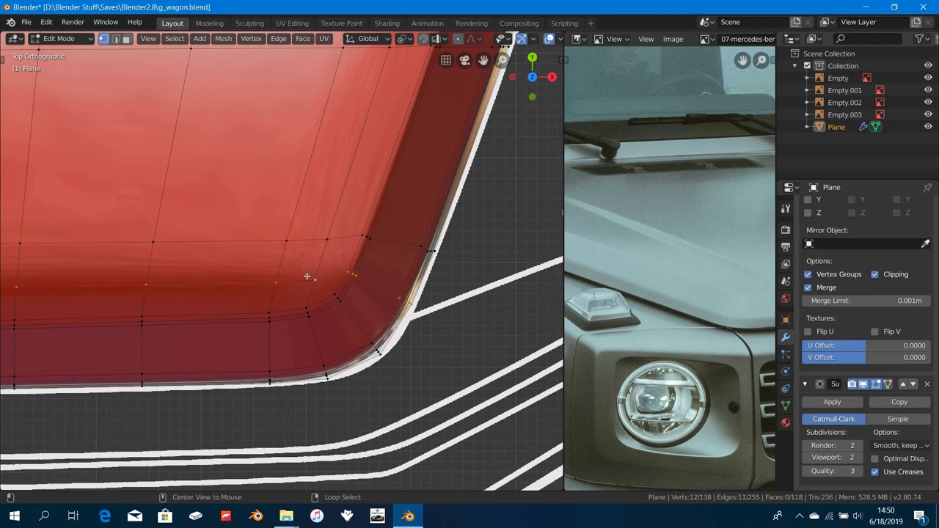
key("g")
key("g")
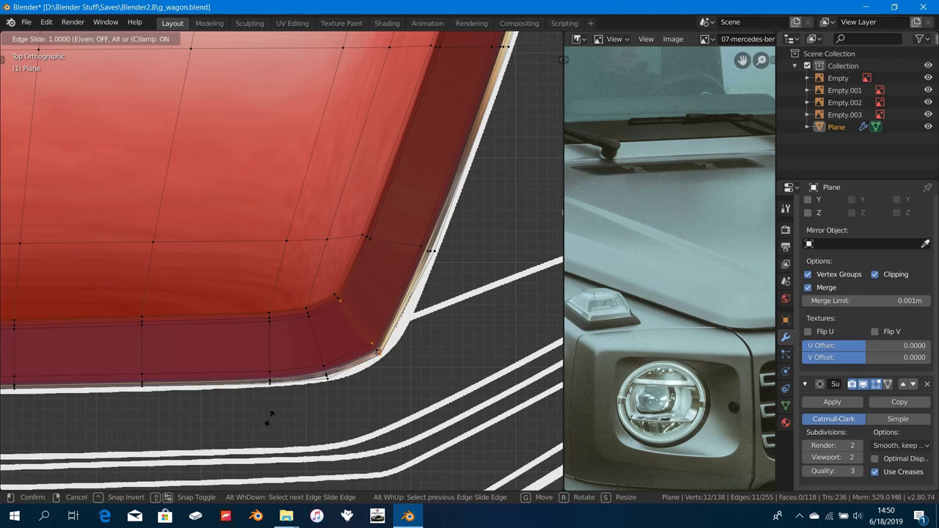
left_click(257, 426)
Step: Slide the loop on the front side of the corner onto the neighbouring lengthwise loop towards the bonnet's centre
left_click(308, 327, "alt")
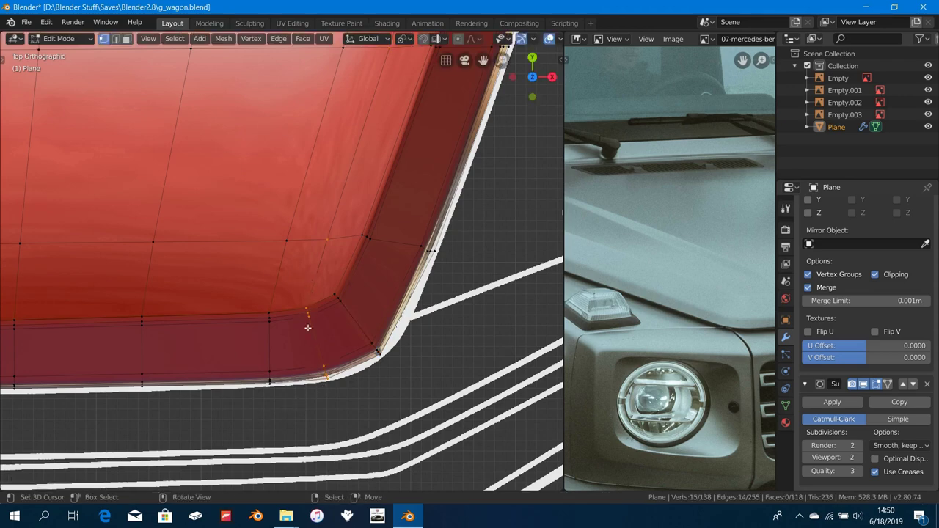
key("g")
key("g")
left_click(480, 292)
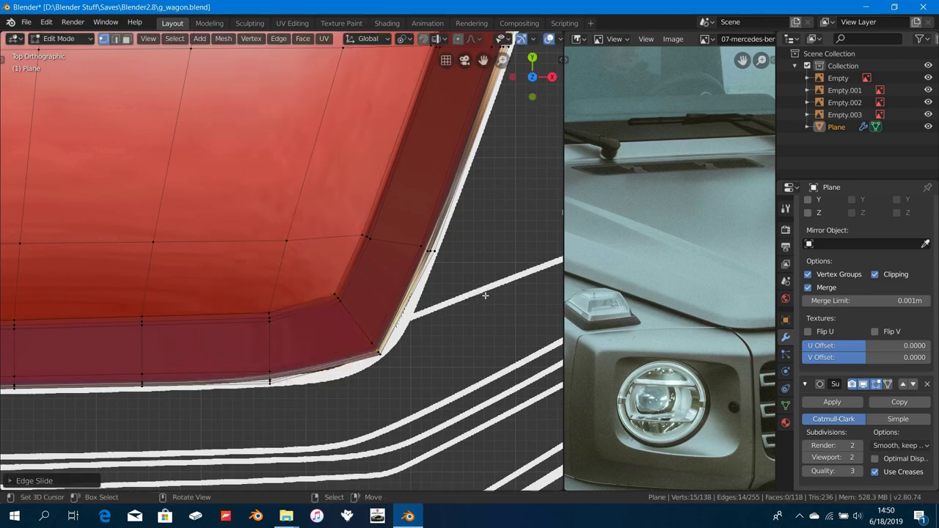
Step: Select the whole mesh and search the commands for "remove d" to merge the doubled vertices
scroll(362, 311, "down", 3)
scroll(360, 312, "up", 2)
key("a")
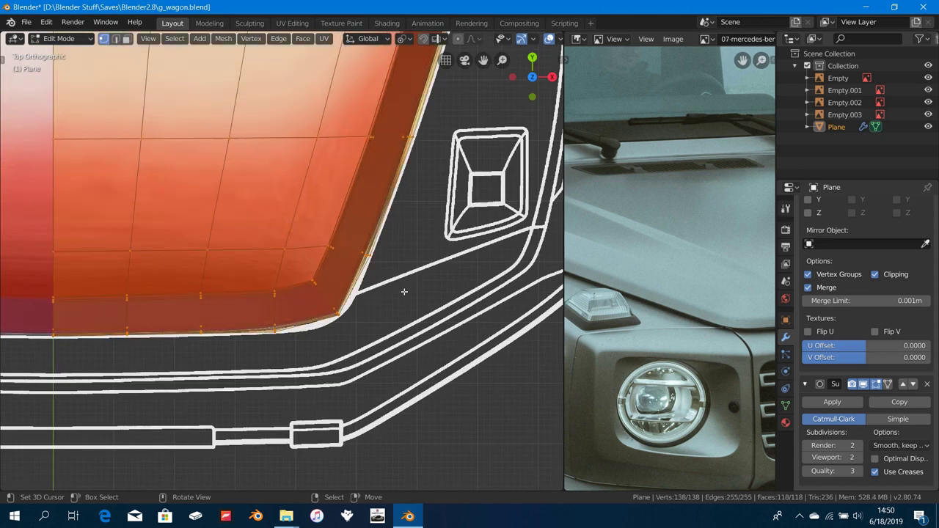
key("F3")
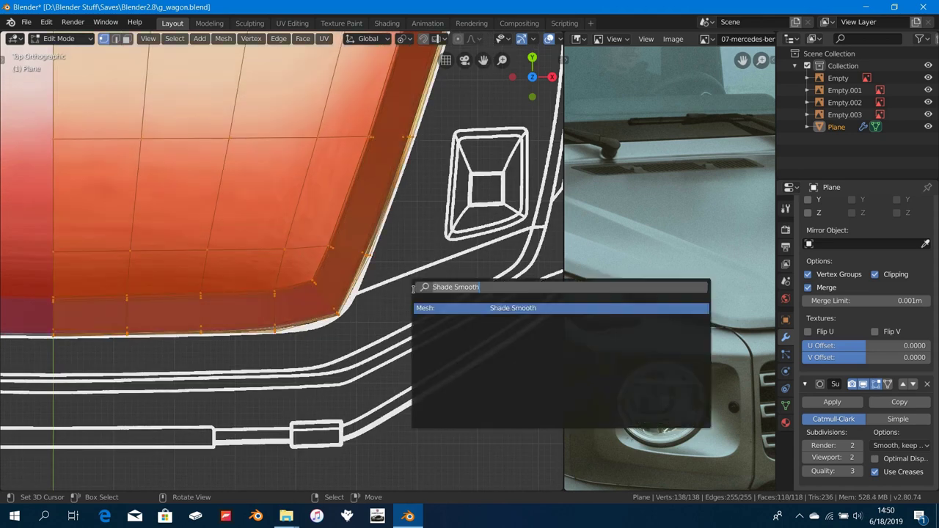
type("remoo")
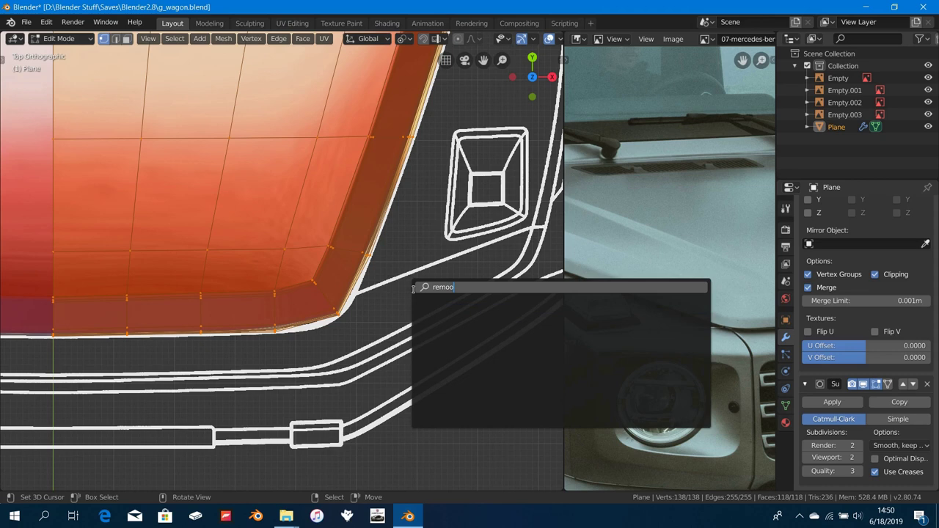
key("BackSpace")
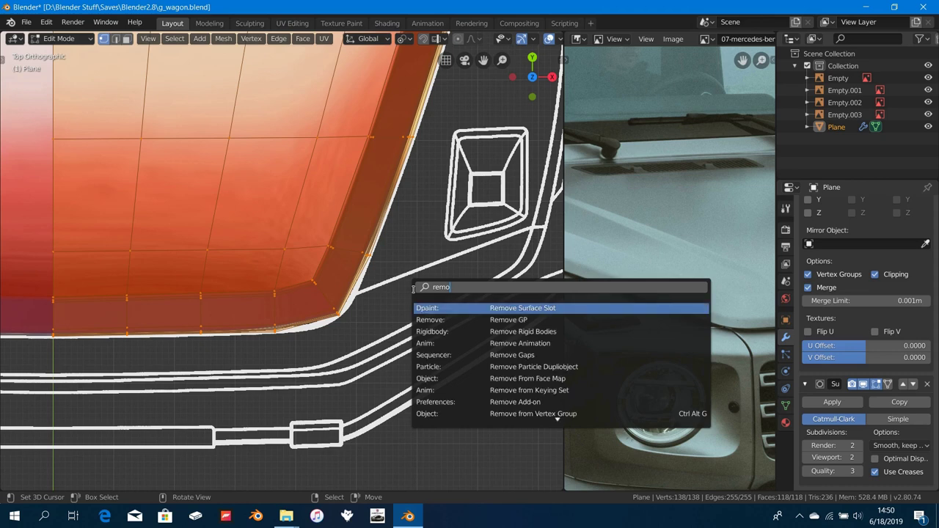
type("ve d")
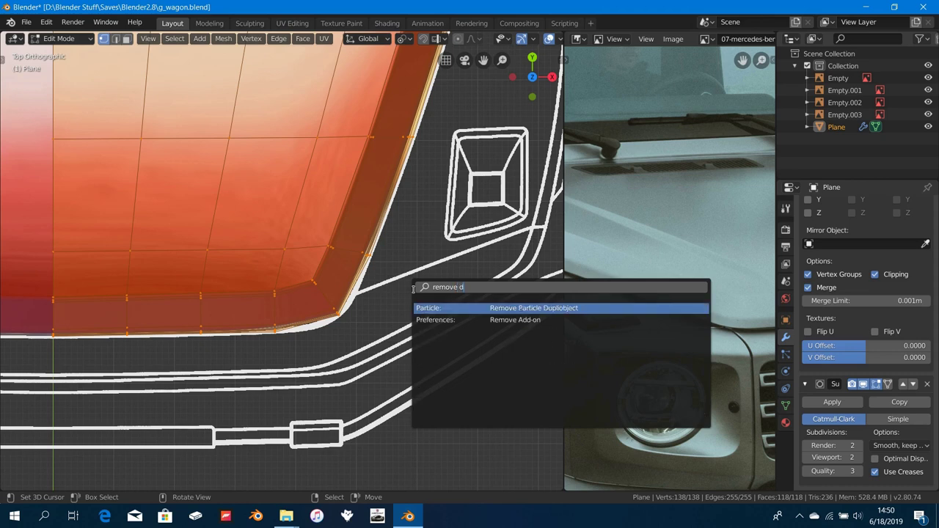
type("o")
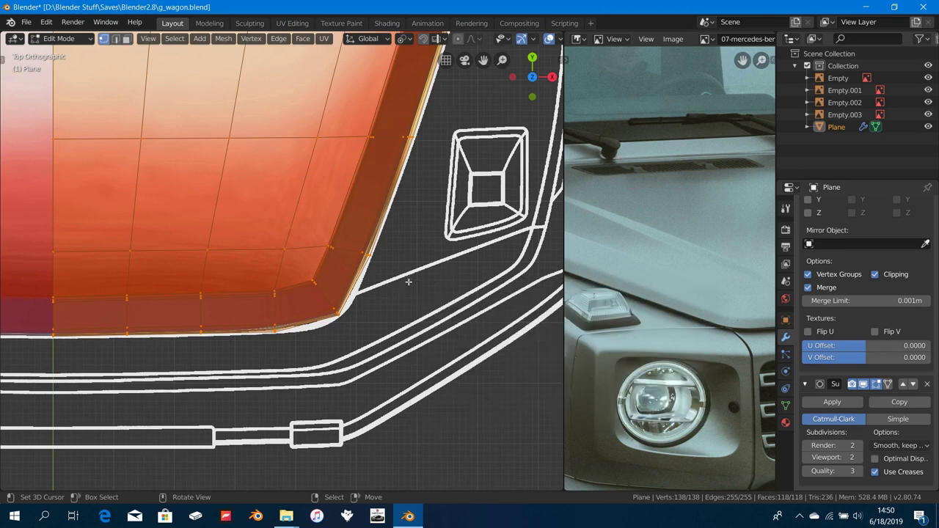
Step: Undo the edge slides of the two loops flanking the bonnet's front corner
key("w")
scroll(440, 257, "down", 4)
middle_click_drag(372, 286, 355, 275)
scroll(354, 274, "up", 2)
key("ctrl+z")
key("ctrl+z")
key("ctrl+z")
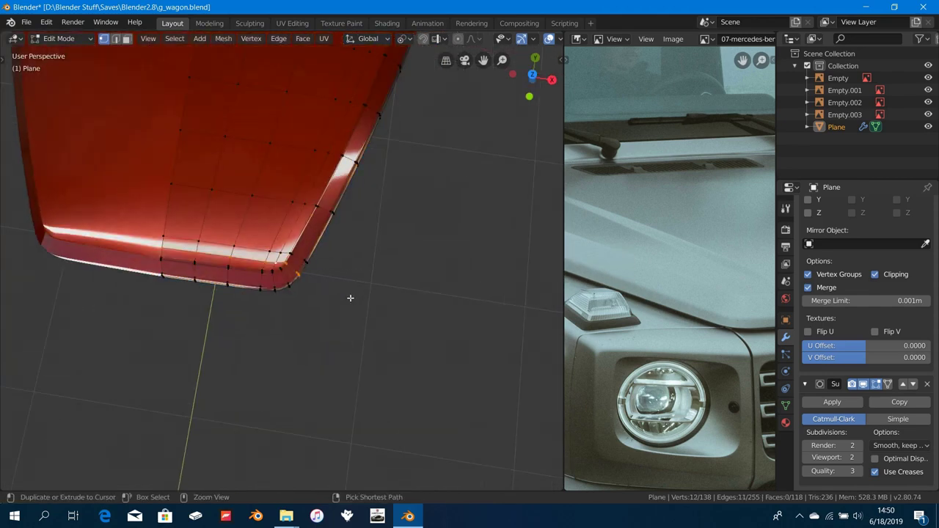
Step: Dissolve the edges of the two loops flanking the front corner, keeping only the diagonal corner loop between them
scroll(350, 298, "up", 5)
middle_click_drag(297, 292, 289, 293)
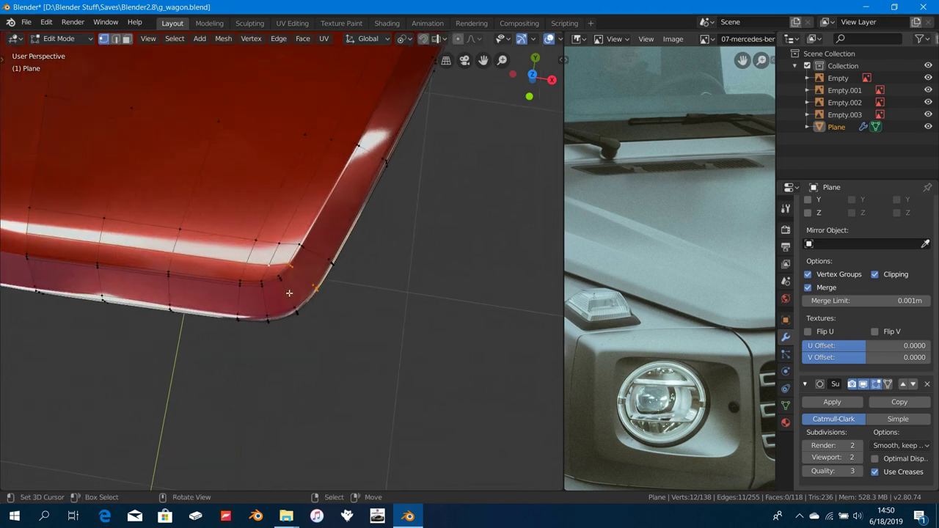
key("x")
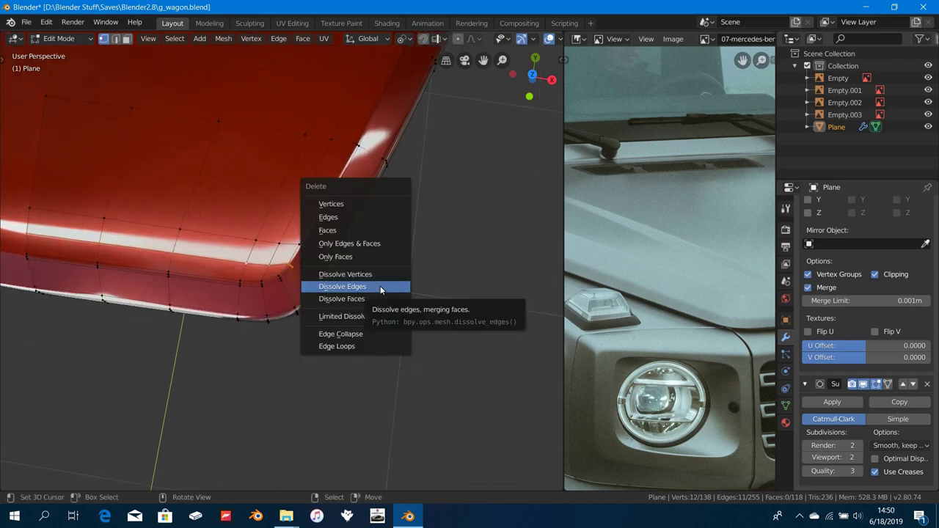
left_click(383, 287)
key("x")
left_click(273, 254)
middle_click_drag(302, 280, 286, 367)
scroll(305, 291, "up", 3)
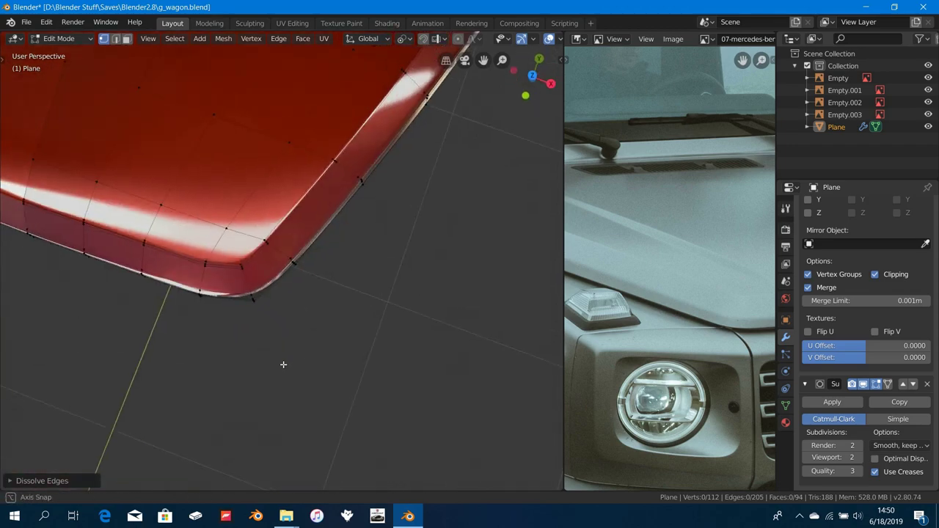
Step: Move the diagonal corner loop outward in wireframe top view to fit the blueprint's corner curve, then check the shading in Object Mode
key("KP_7")
scroll(195, 325, "down", 4)
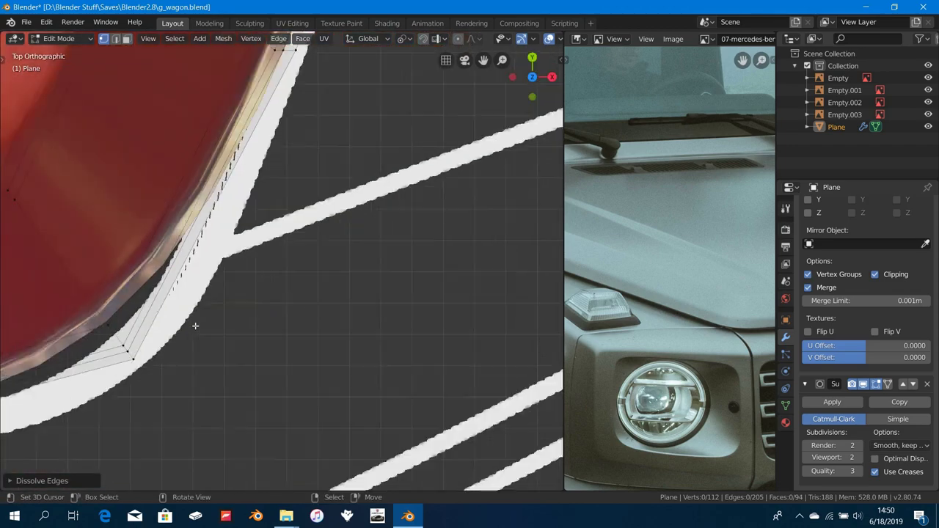
left_click(288, 263, "alt")
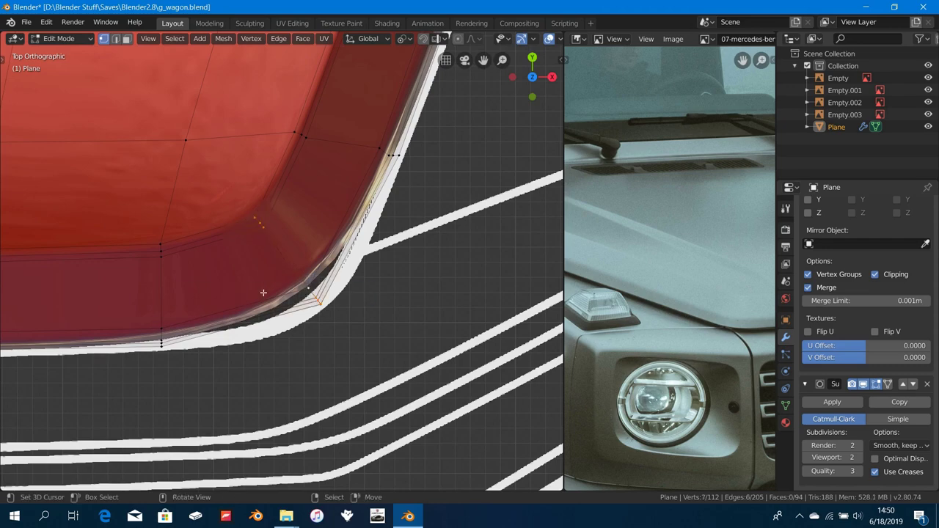
key("shift+z")
key("g")
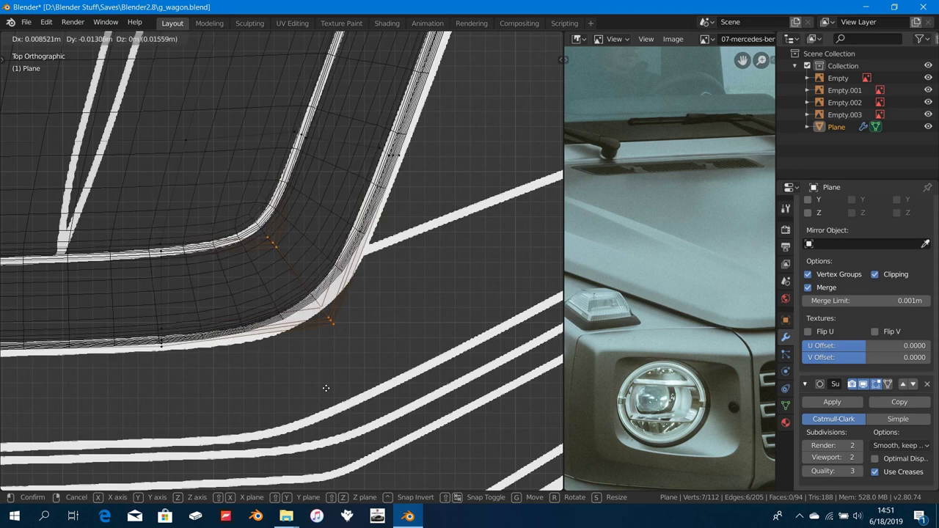
left_click(325, 388)
middle_click_drag(274, 253, 301, 274, "shift")
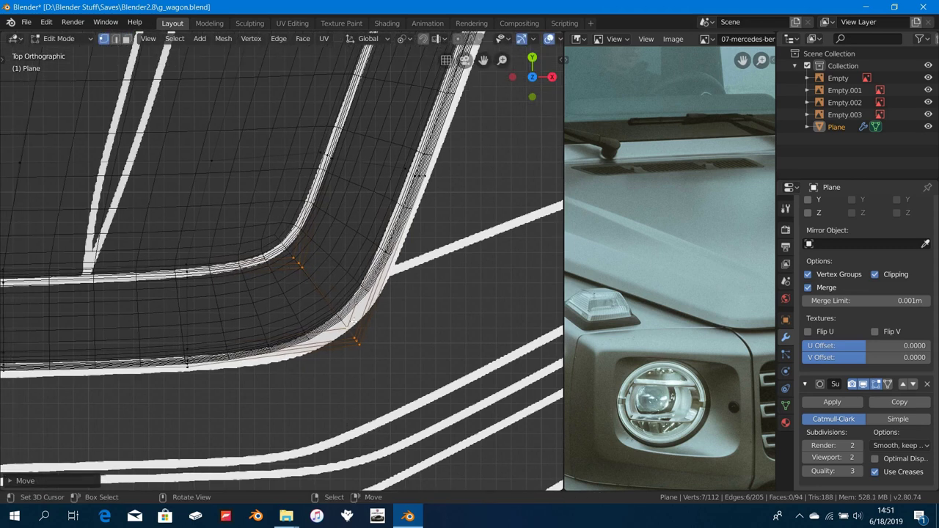
key("g")
left_click(364, 330)
scroll(359, 336, "down", 4)
mouse_move(358, 336)
middle_mouse_down()
mouse_move(305, 309)
mouse_move(348, 346)
middle_mouse_up()
key("shift+z")
key("Tab")
mouse_move(302, 321)
middle_mouse_down()
mouse_move(306, 358)
mouse_move(310, 321)
mouse_move(351, 334)
mouse_move(319, 326)
middle_mouse_up()
Step: Lower the corner loop slightly along the Z axis in side view and inspect the bonnet in Object Mode
key("Tab")
middle_click_drag(444, 326, 331, 306, "shift")
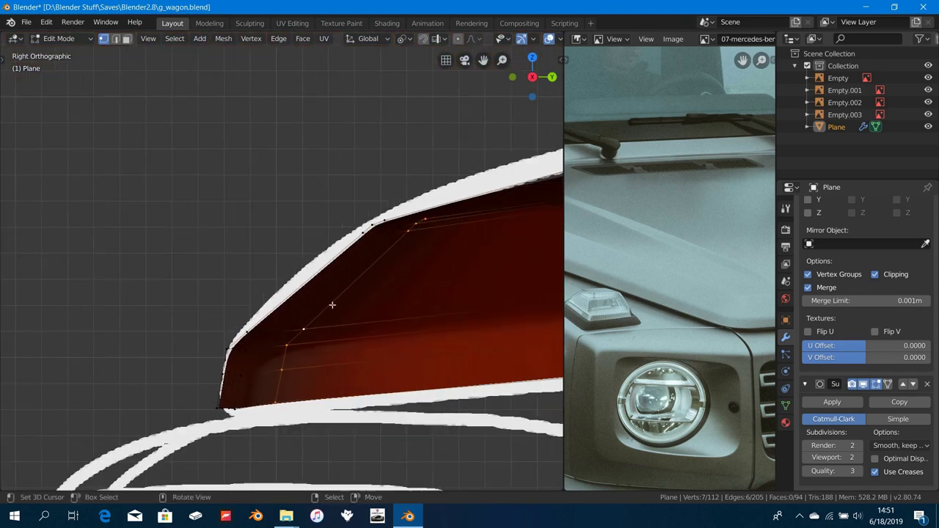
middle_click_drag(401, 319, 327, 314, "shift")
key("g")
key("z")
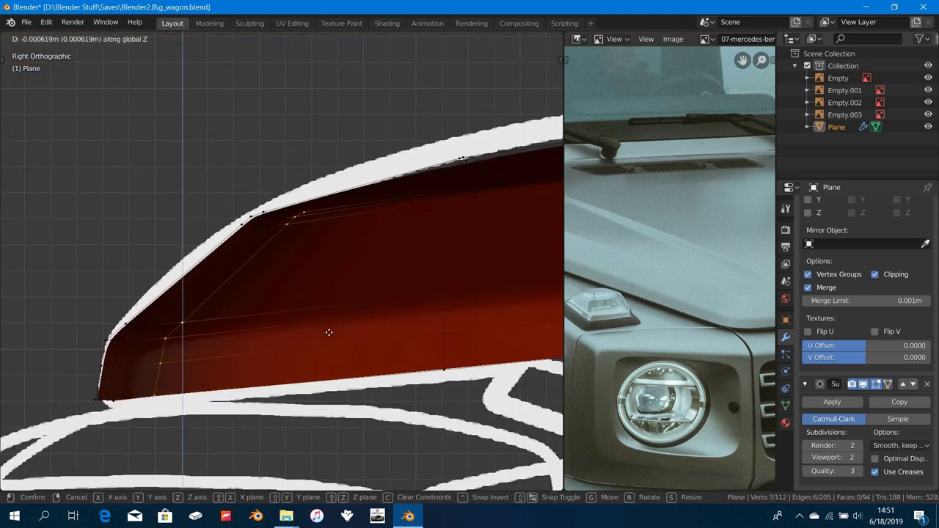
left_click(328, 339)
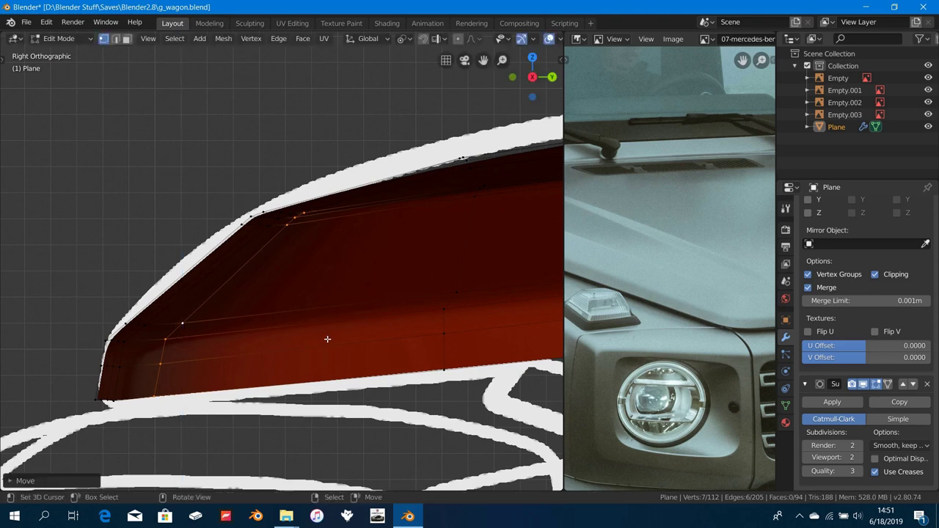
middle_click_drag(327, 339, 377, 421)
key("Tab")
middle_click_drag(283, 302, 350, 370)
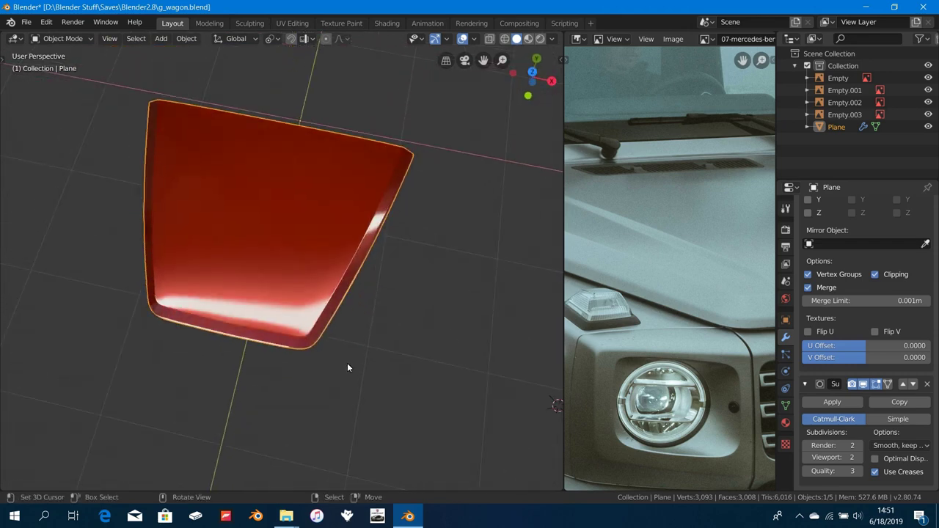
Step: Change the viewport MatCap to a dark metallic one and compare the bonnet's shape with the reference photo
key("n")
key("n")
left_click(553, 39)
left_click(554, 130)
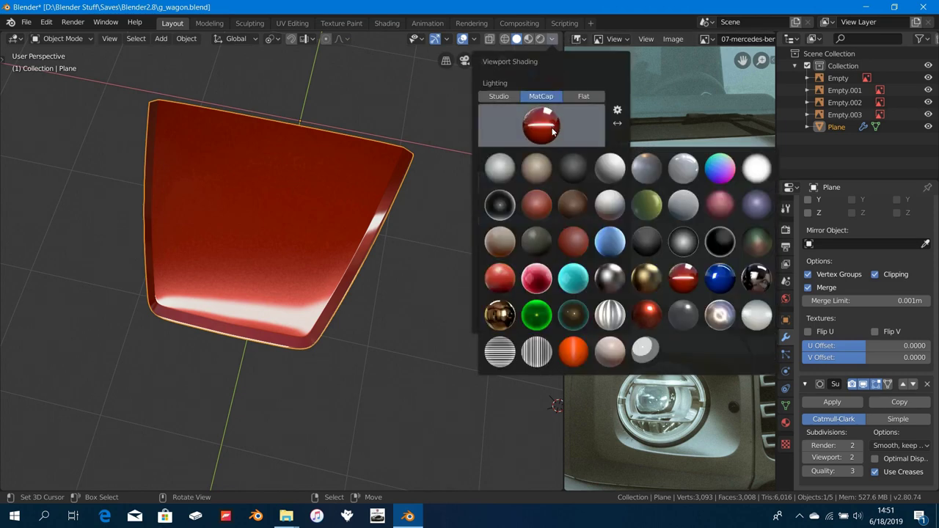
left_click(646, 277)
key("n")
key("n")
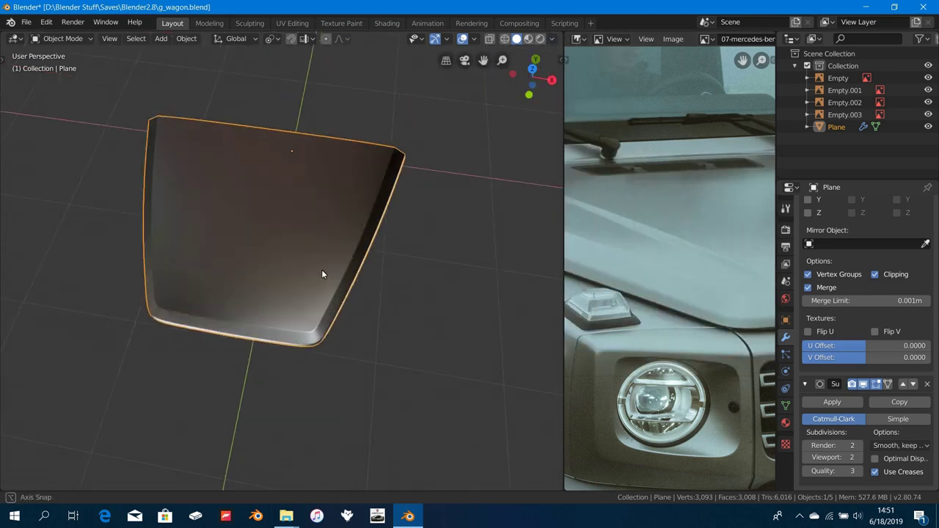
middle_click_drag(321, 274, 281, 384)
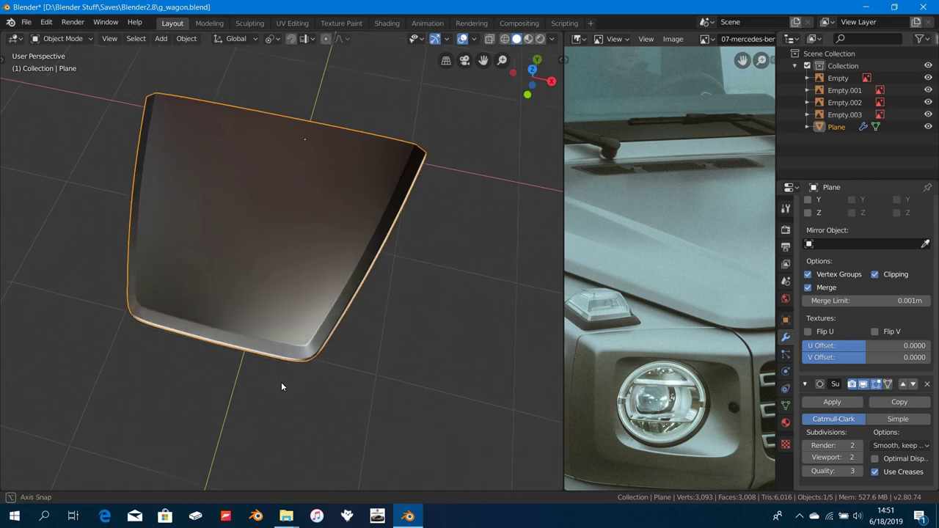
scroll(690, 235, "down", 5)
scroll(681, 301, "up", 4)
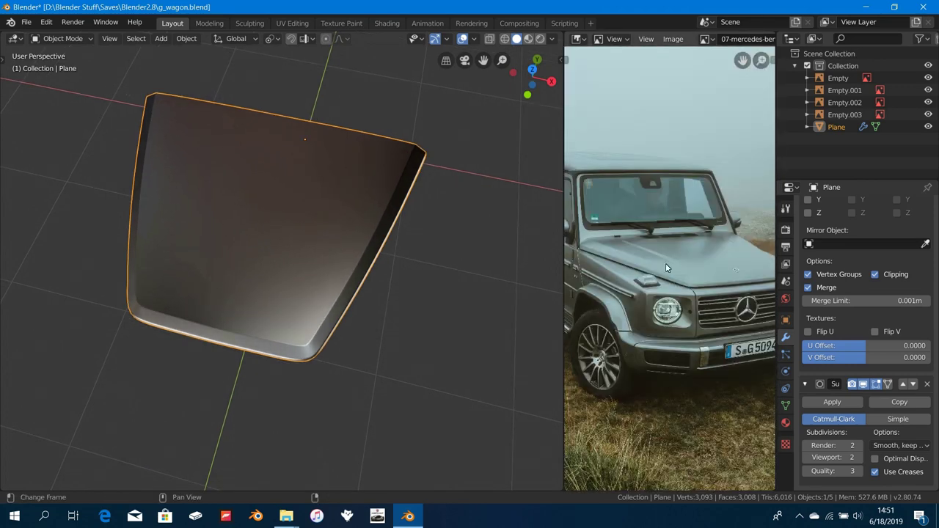
scroll(681, 300, "down", 3)
middle_click_drag(223, 346, 323, 316)
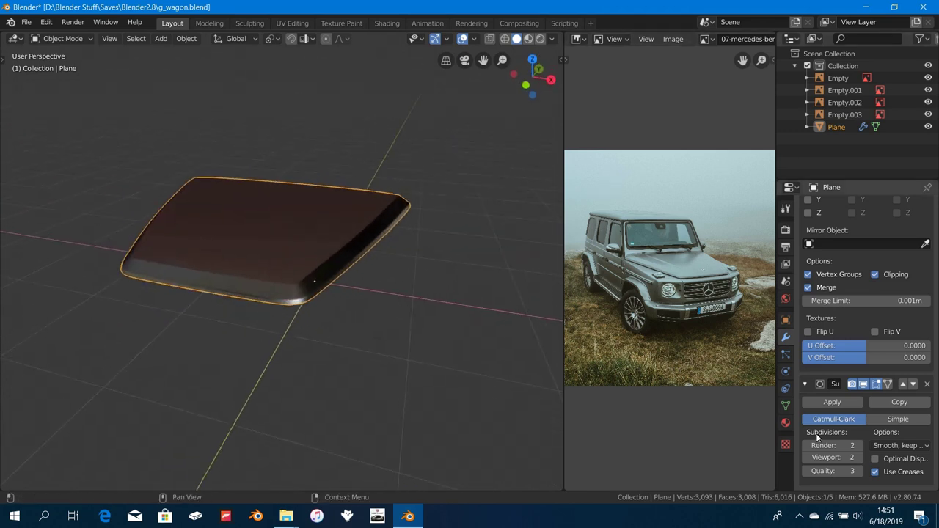